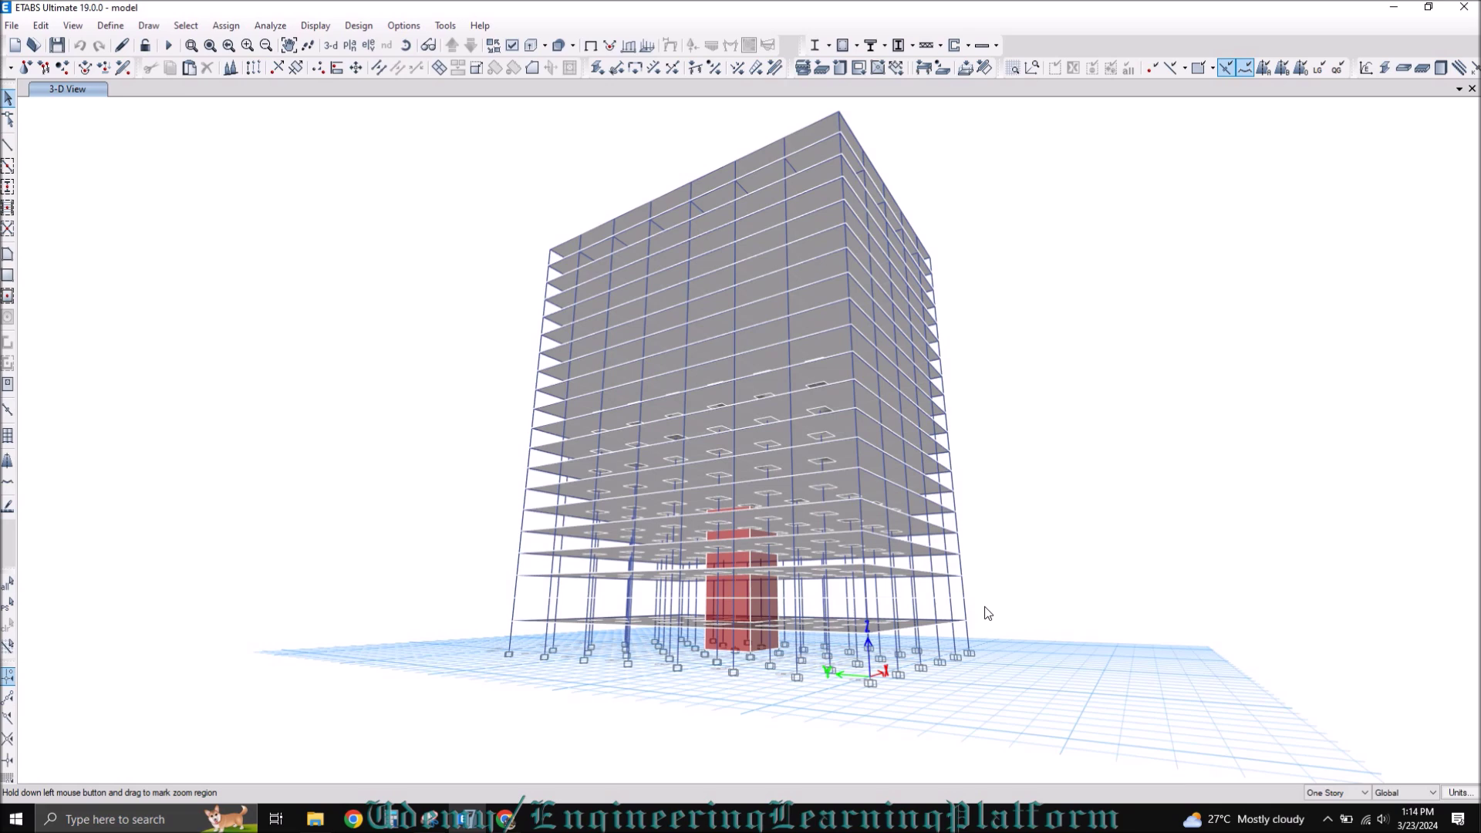
Remove all structural objects above Story 1 from the model, including the columns and walls rising above the Story 1 slab.
drag(984, 590, 521, 375)
drag(440, 187, 423, 119)
key(ctrl+q)
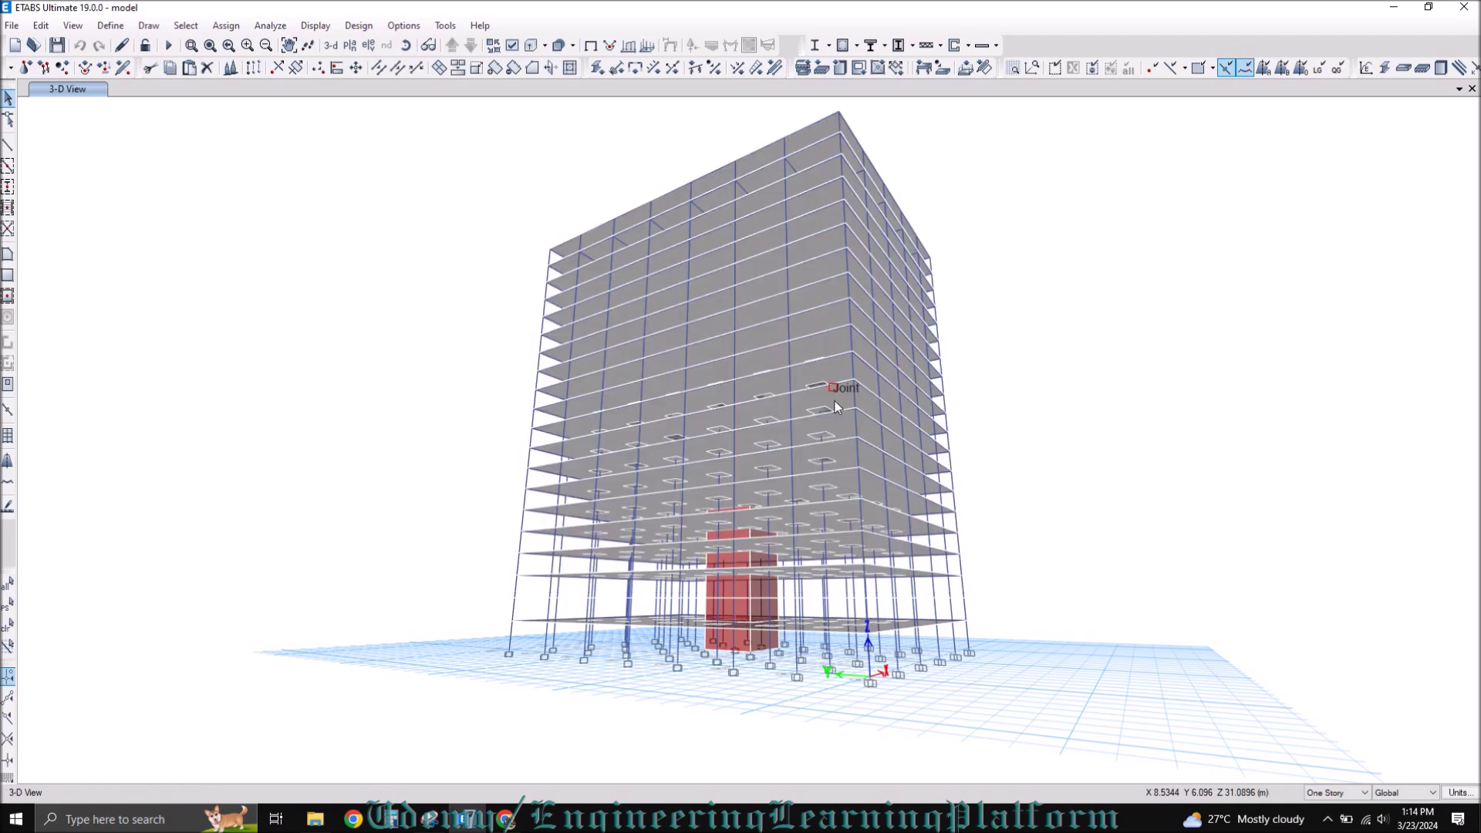
scroll(785, 623, up, 3)
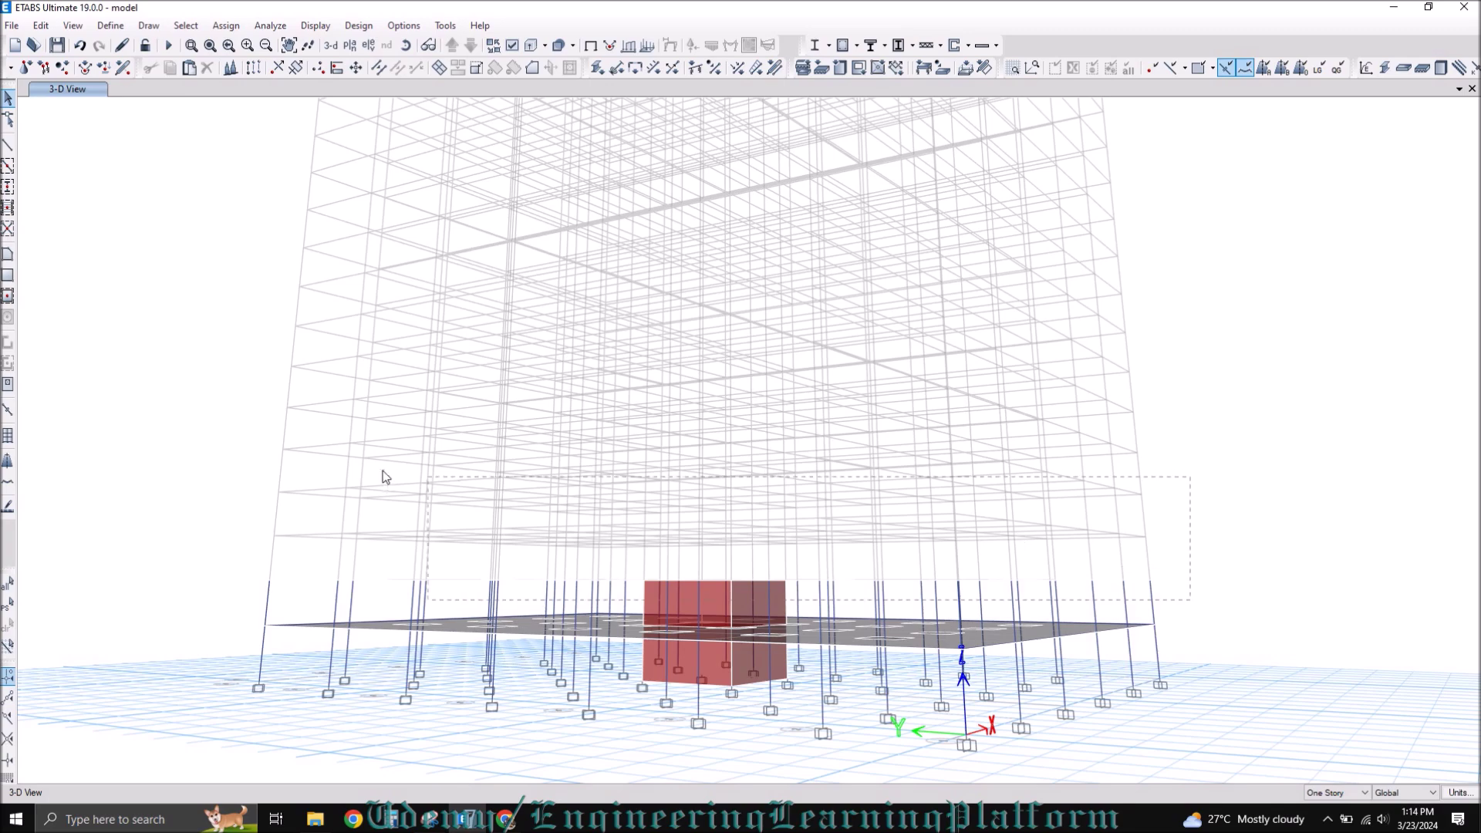
drag(188, 447, 154, 443)
key(ctrl+q)
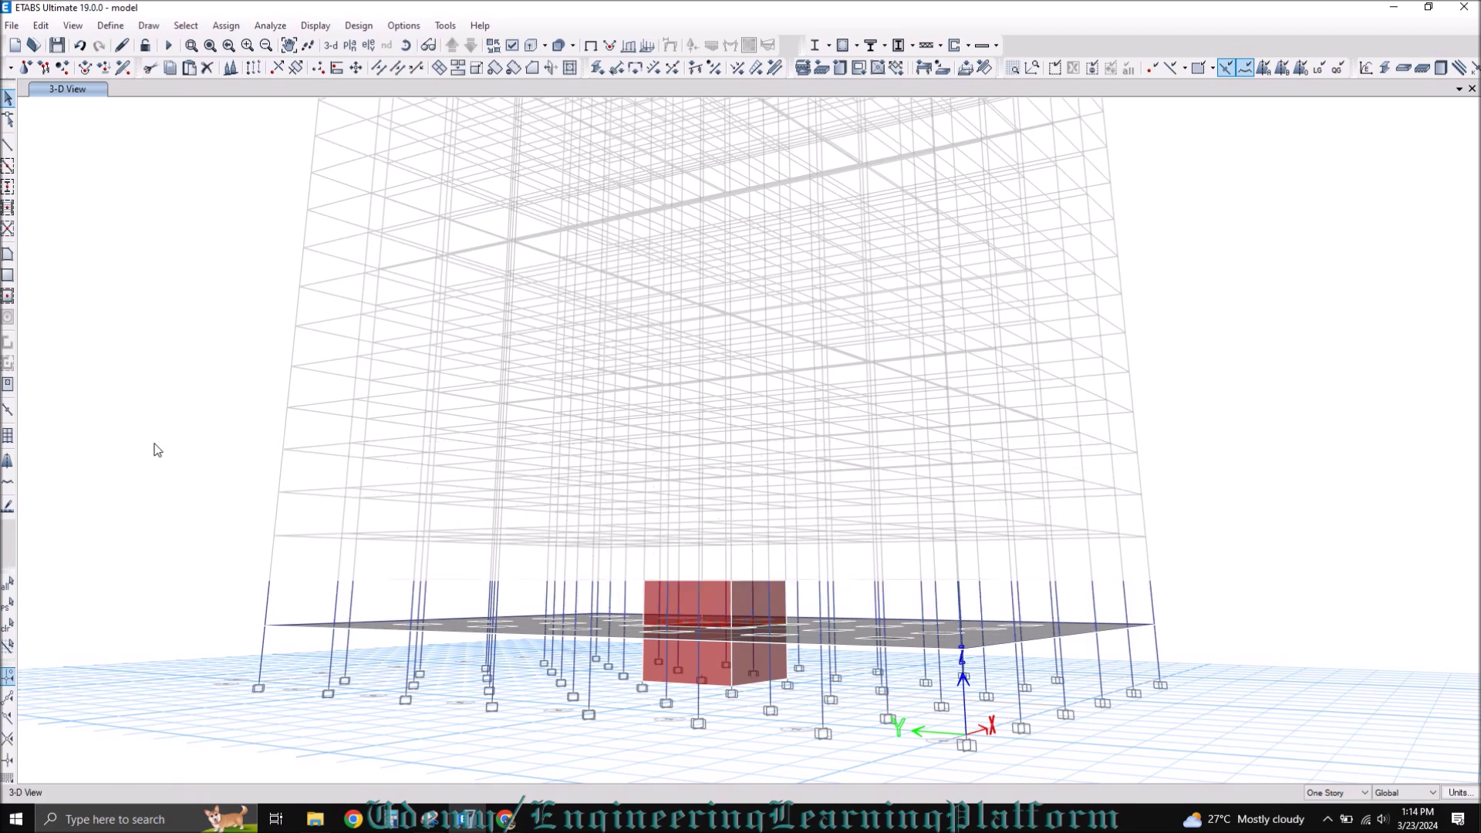
Inspect the remaining floor in 3D and open the plan view of Story1.
shift+middle_drag(774, 373, 733, 478)
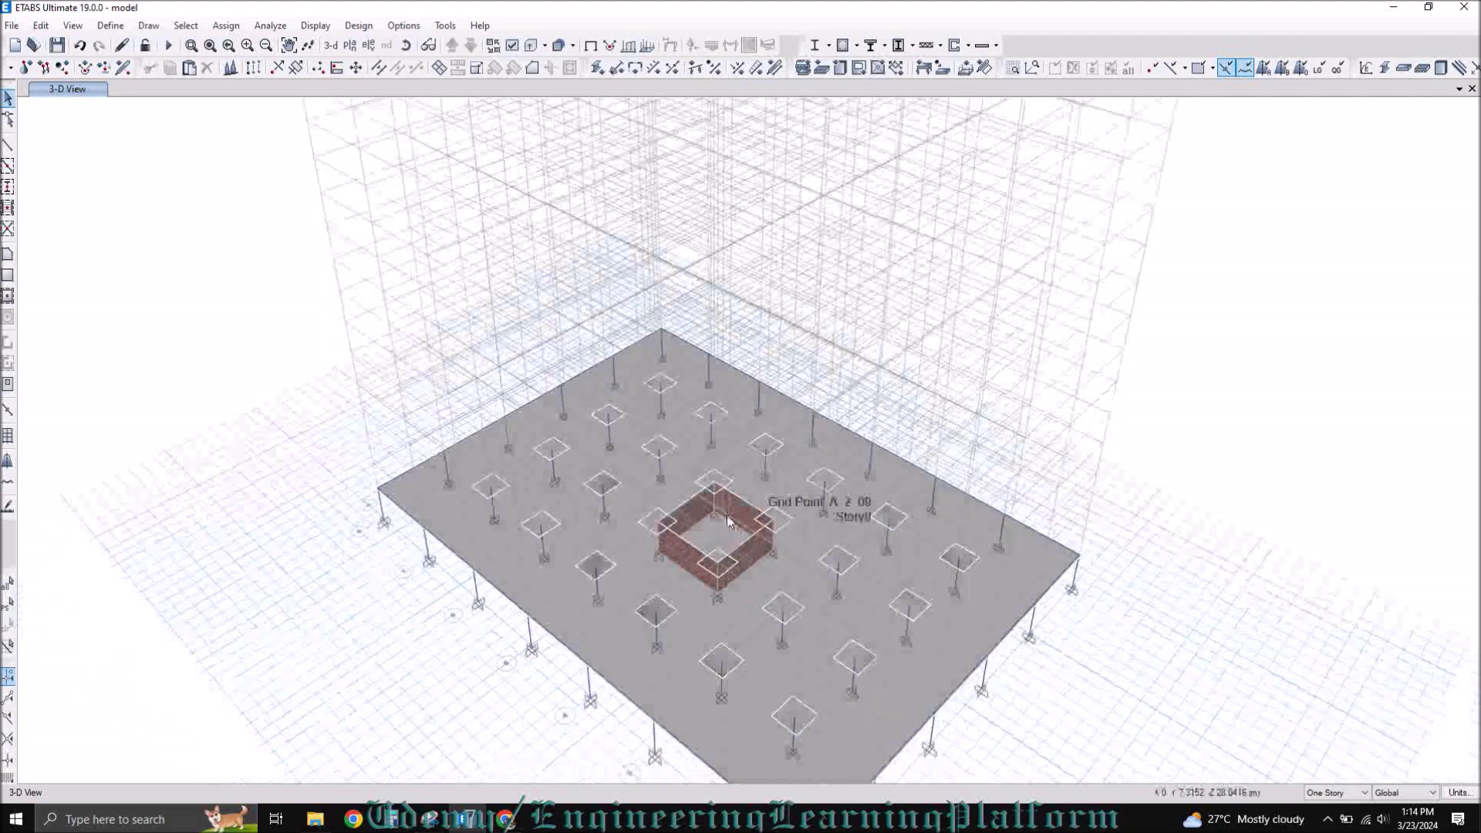
click(348, 46)
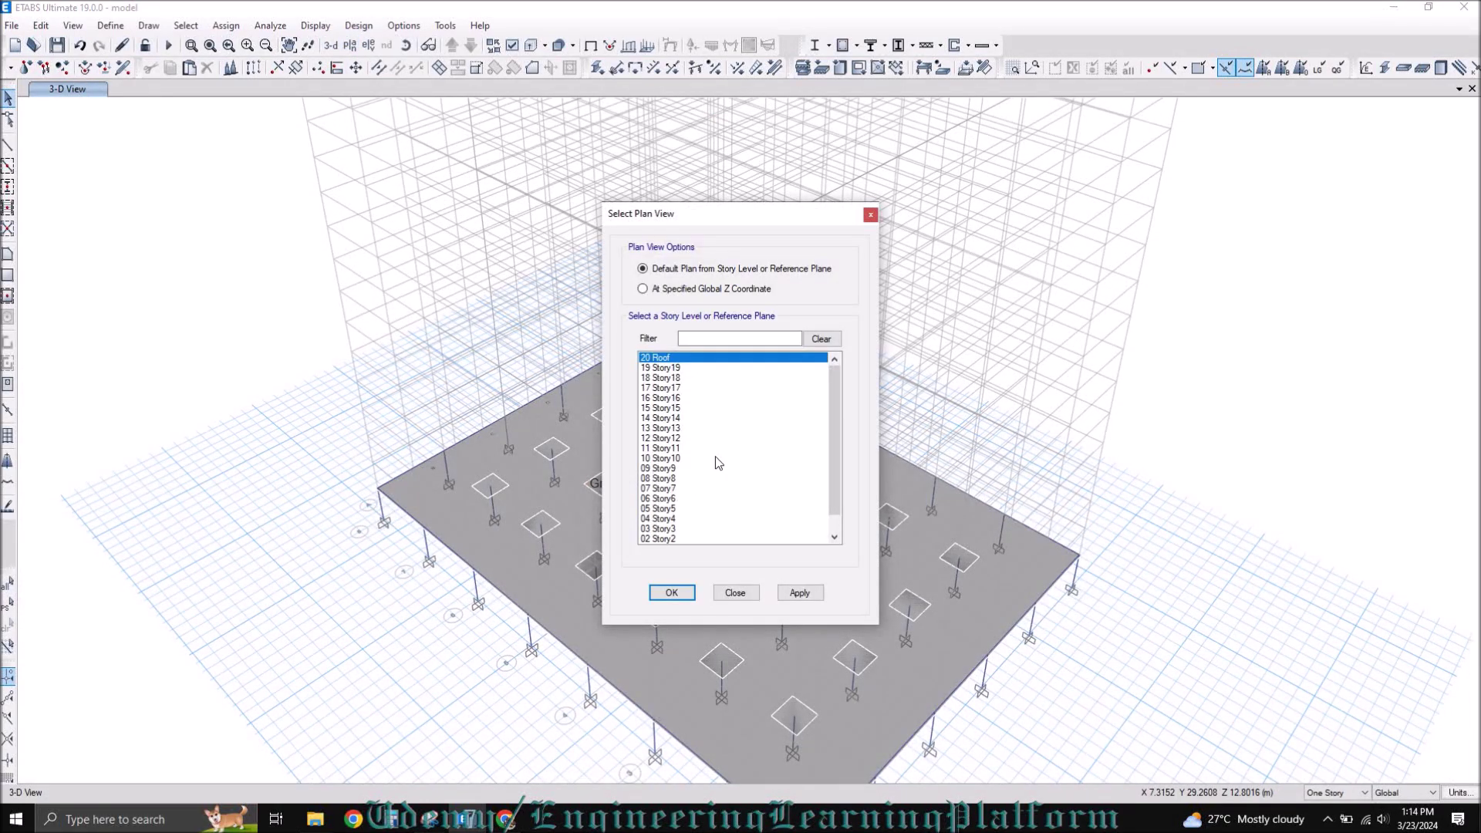
click(659, 529)
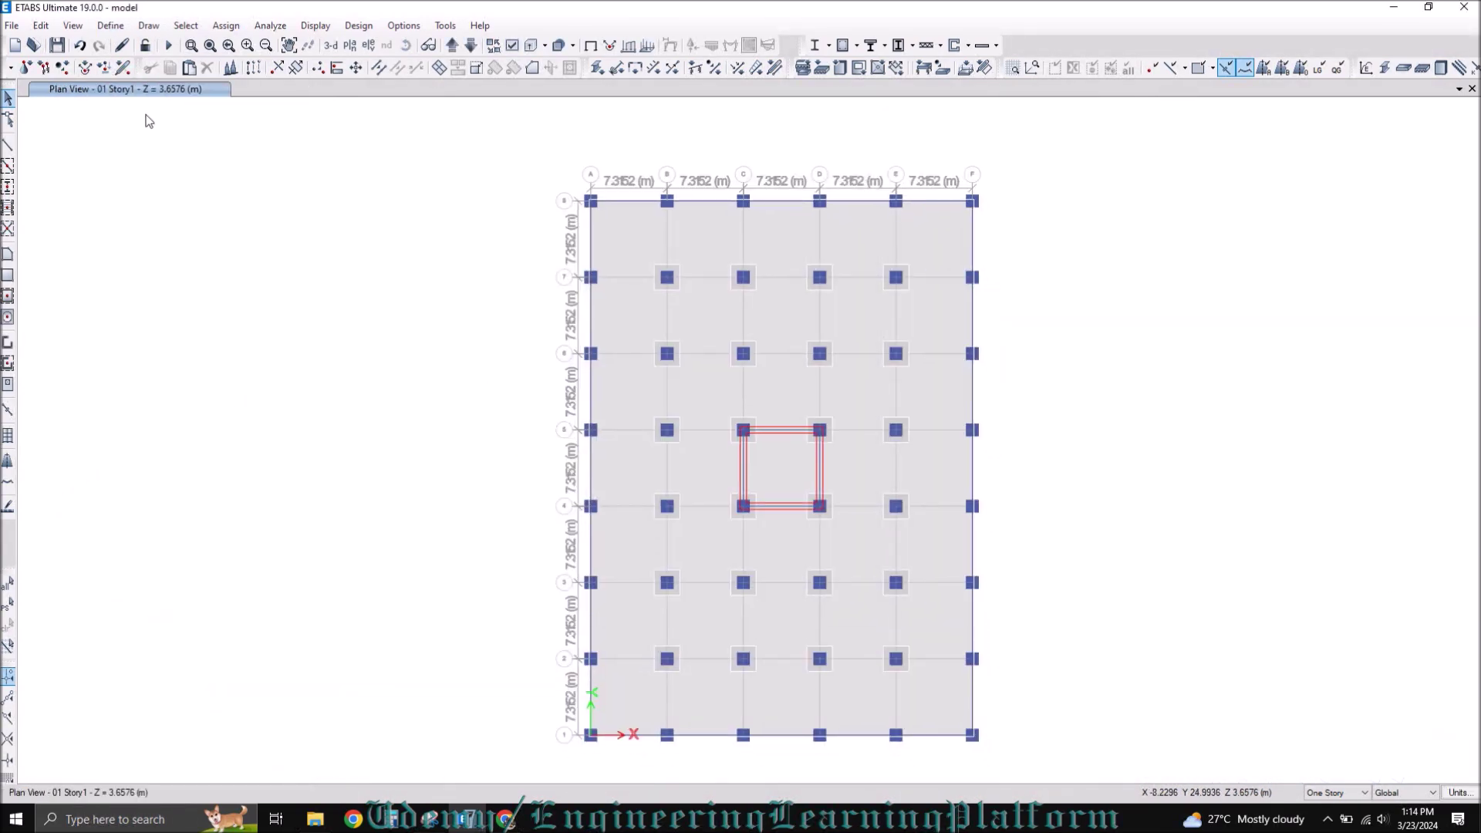
Switch to the Snipping Tool to review the deflection notes, mark the ℓ/240 limit in Table 9.5(b), and return to the model.
click(434, 821)
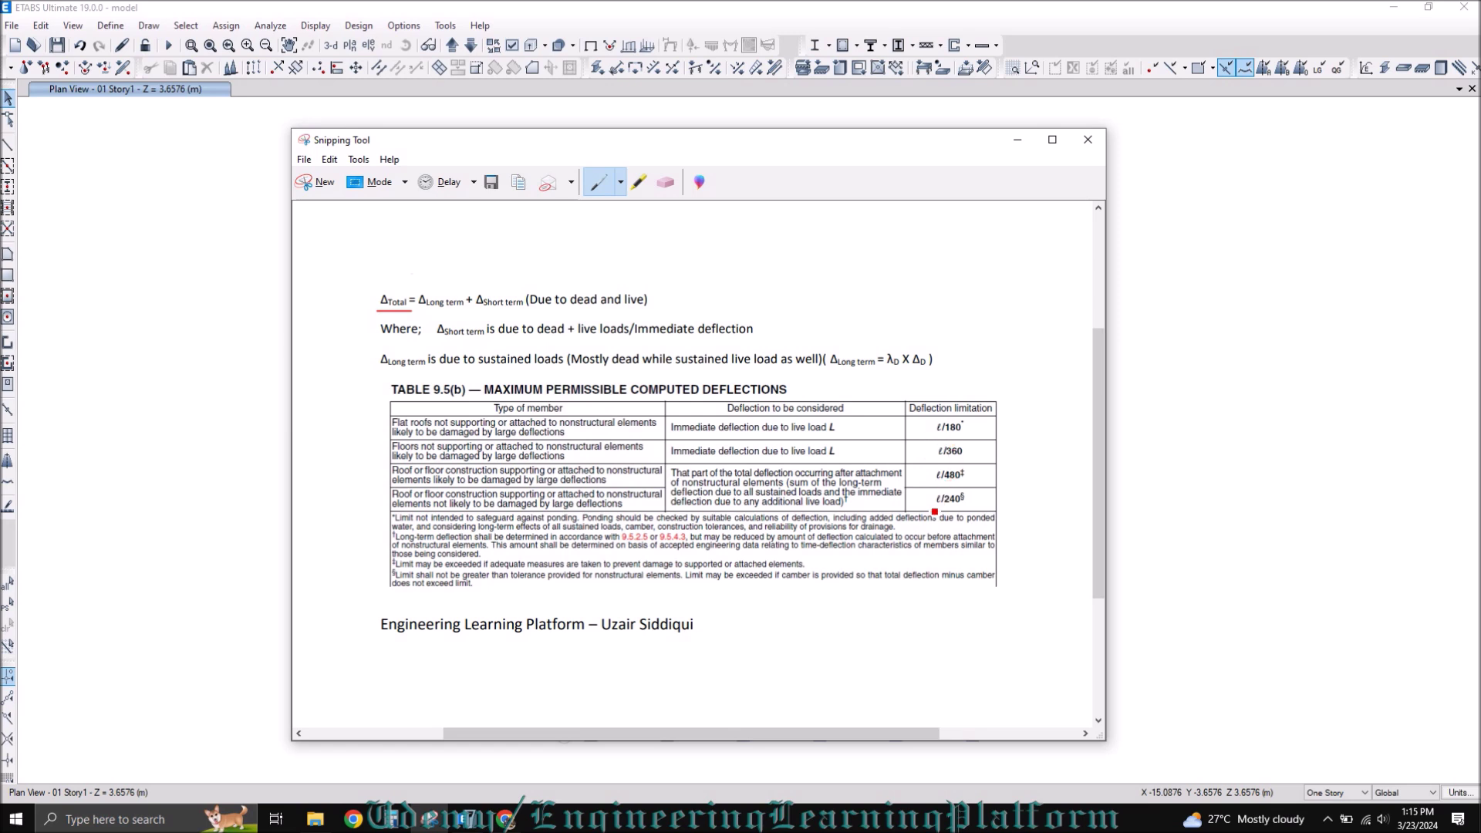
mouse_move(939, 508)
mouse_down()
mouse_move(986, 502)
mouse_move(944, 487)
mouse_move(930, 510)
mouse_up()
click(1016, 145)
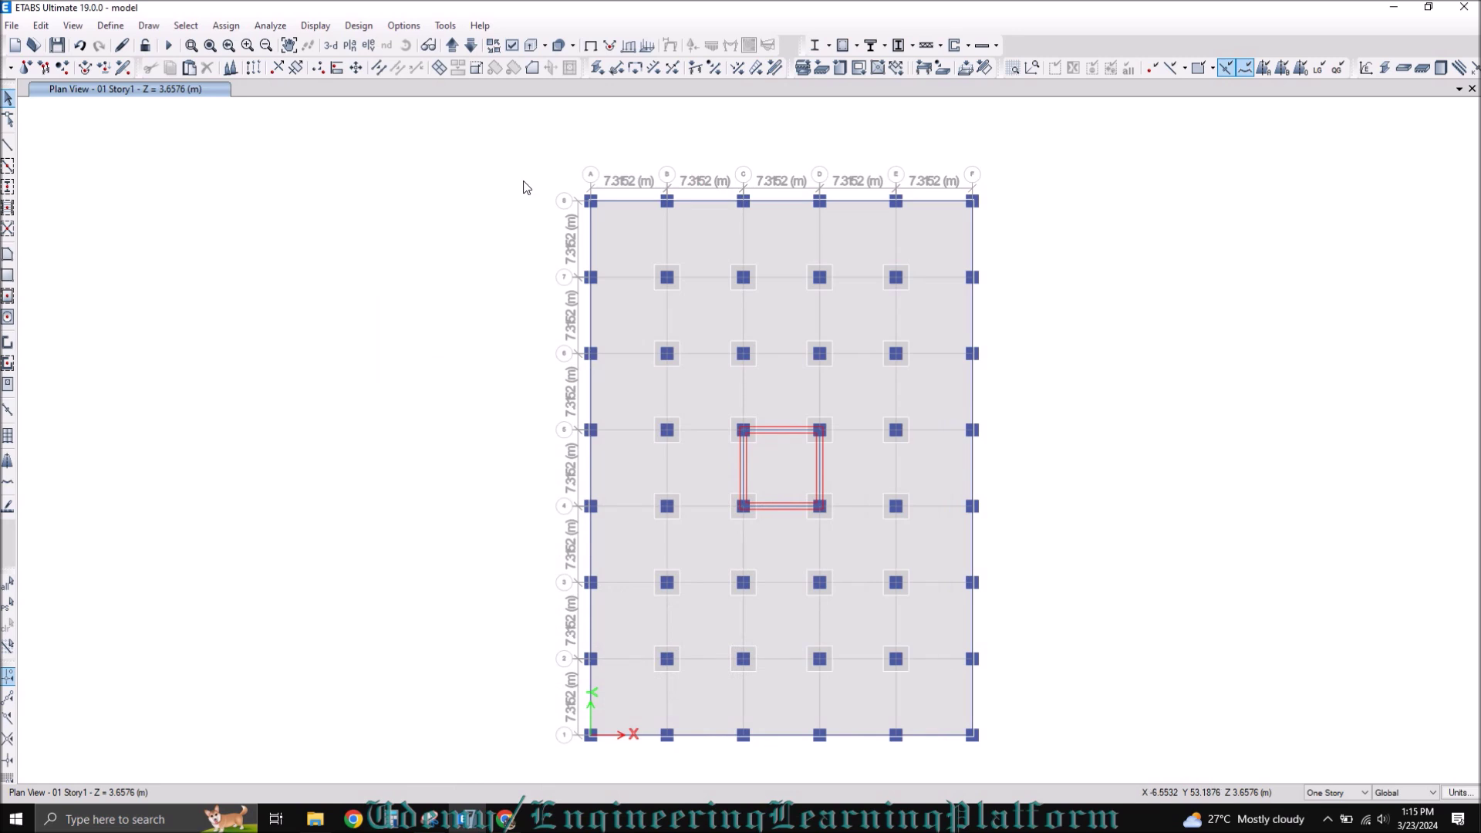
Delete all the unused frame sections from the frame property list at once.
click(118, 29)
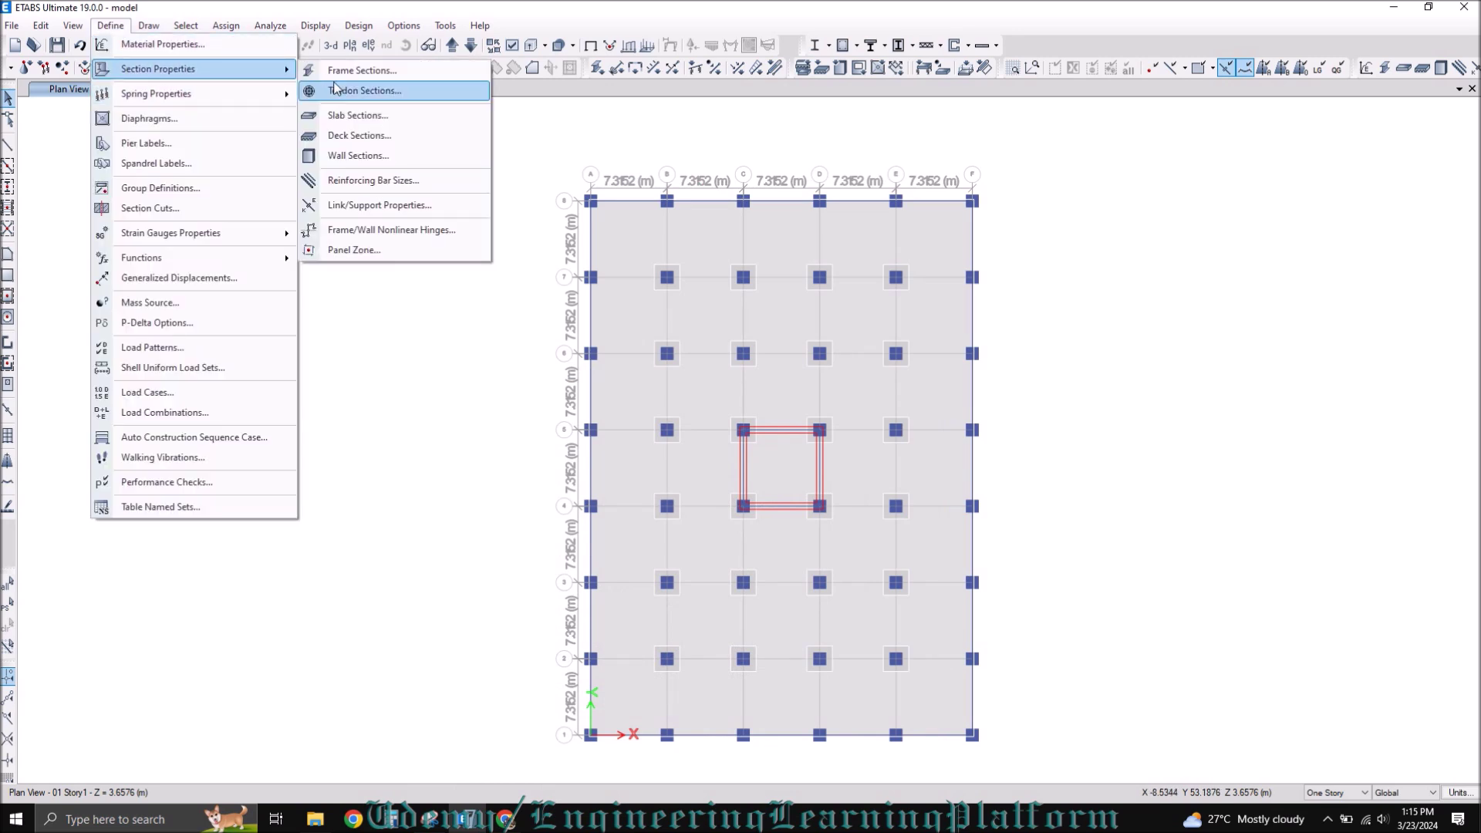
click(343, 71)
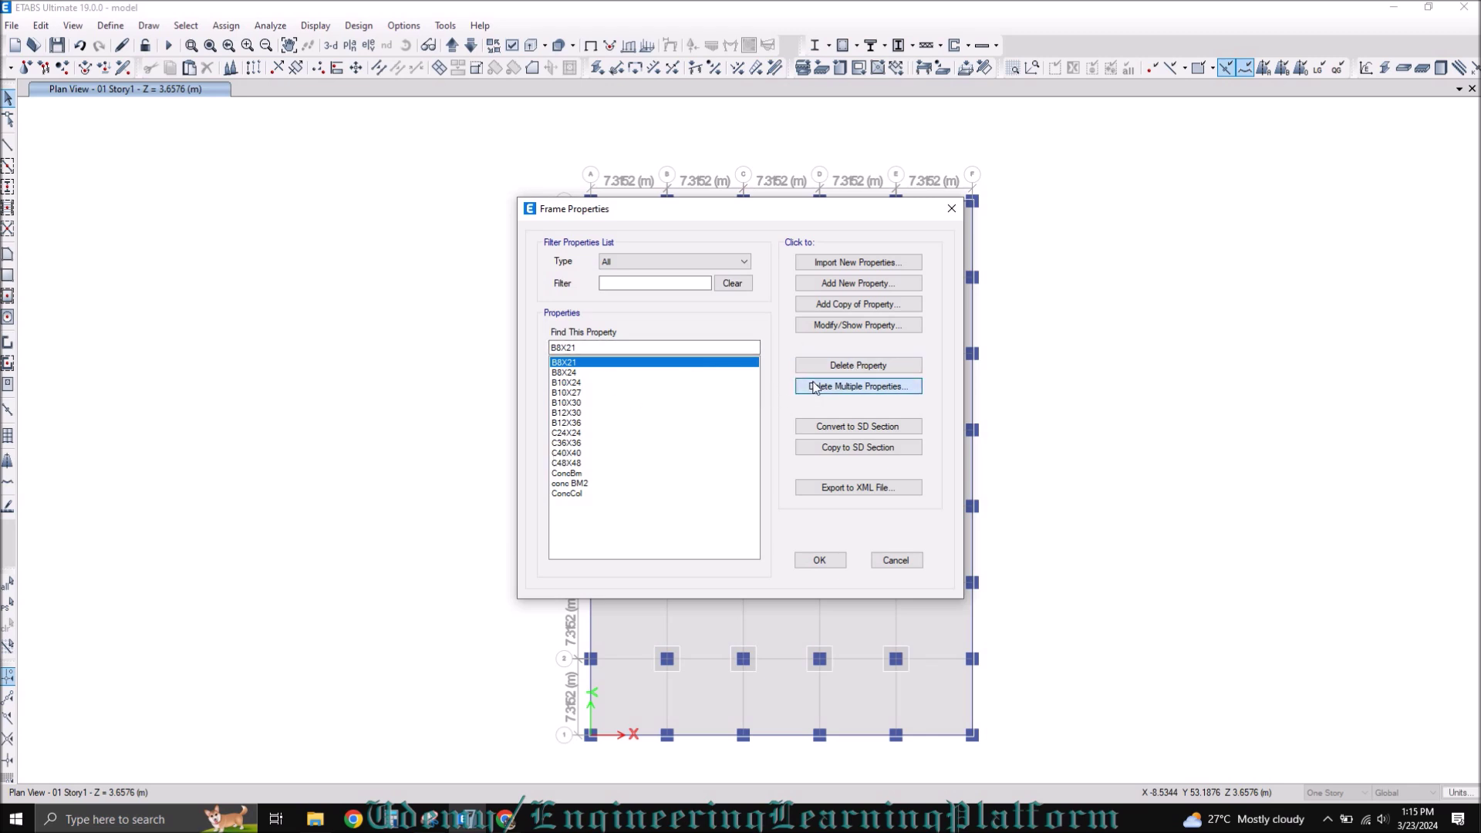
click(856, 386)
drag(706, 337, 691, 456)
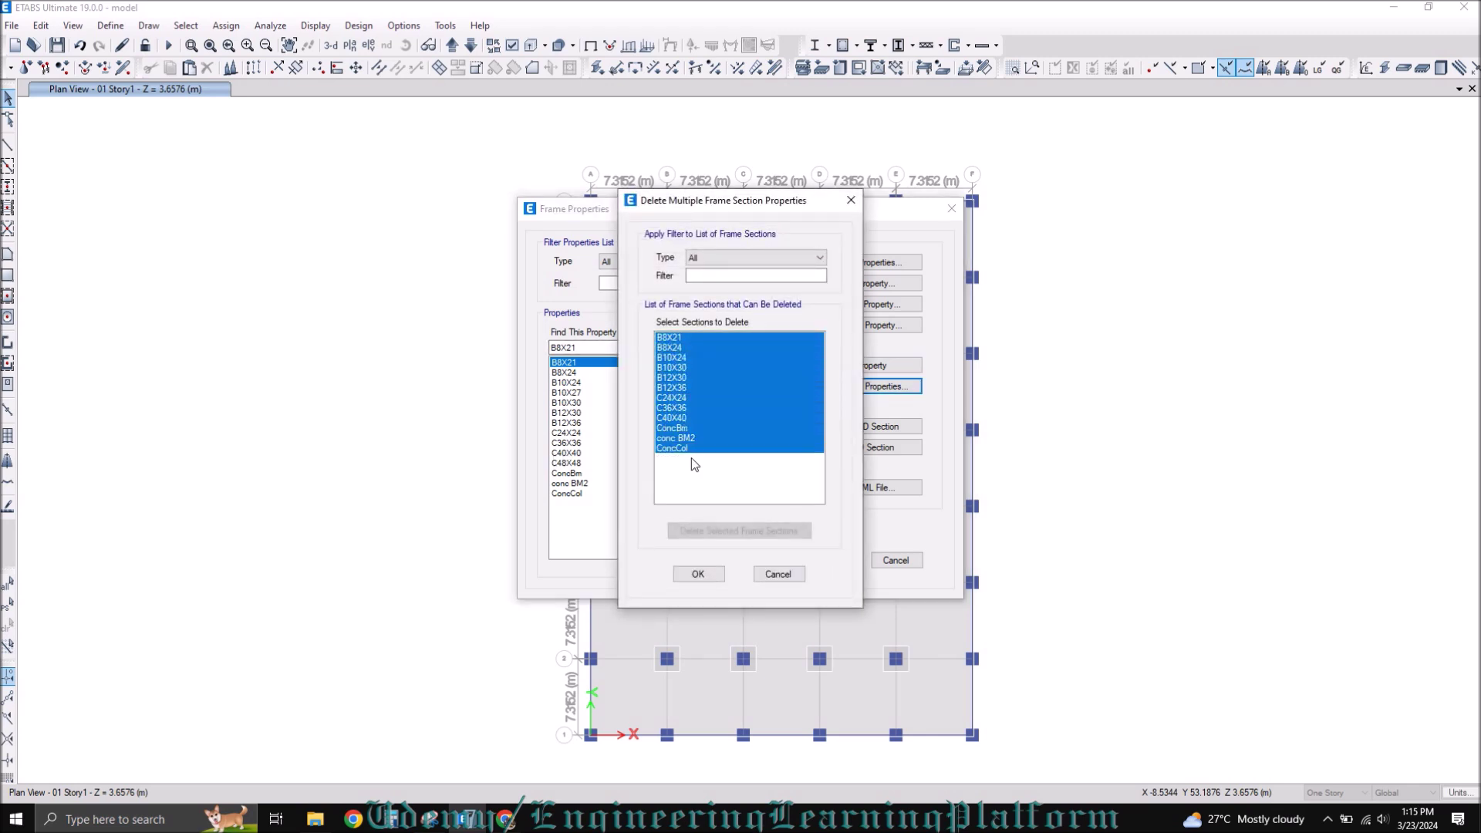
click(713, 530)
click(698, 574)
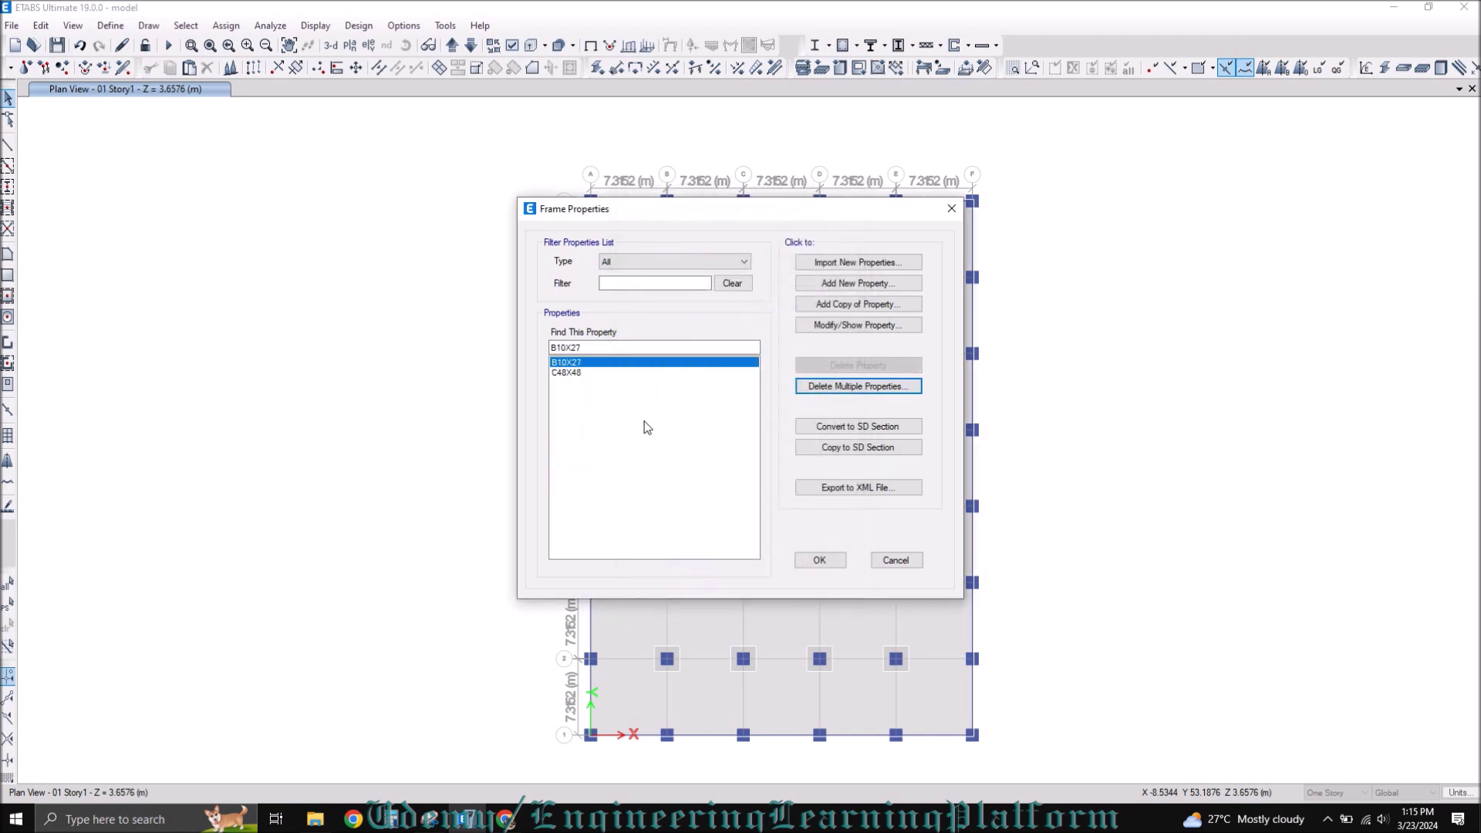
Set the torsional constant and both moment of inertia modifiers of beam section B10X27 to 1.
click(868, 325)
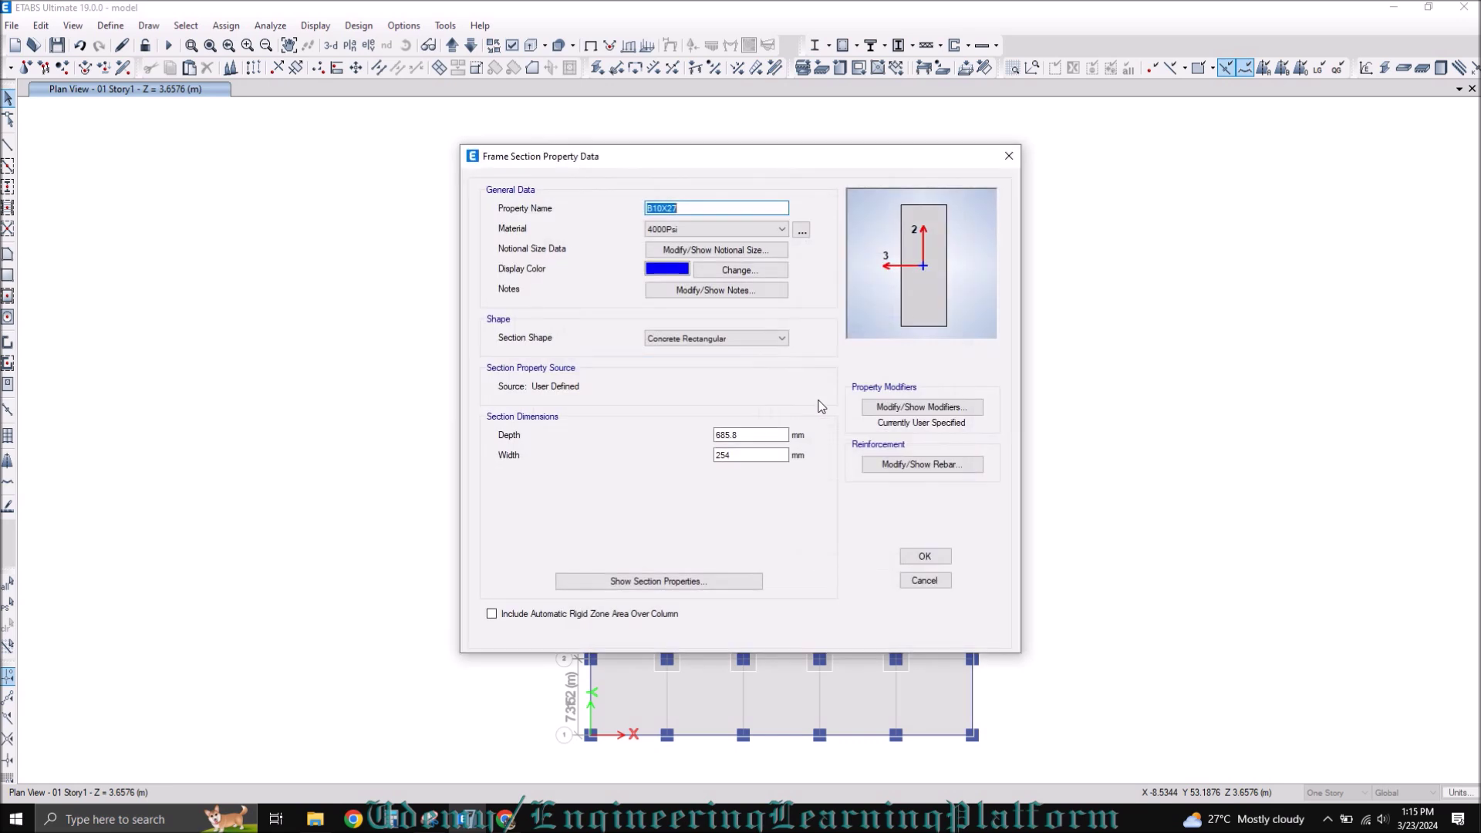
click(873, 413)
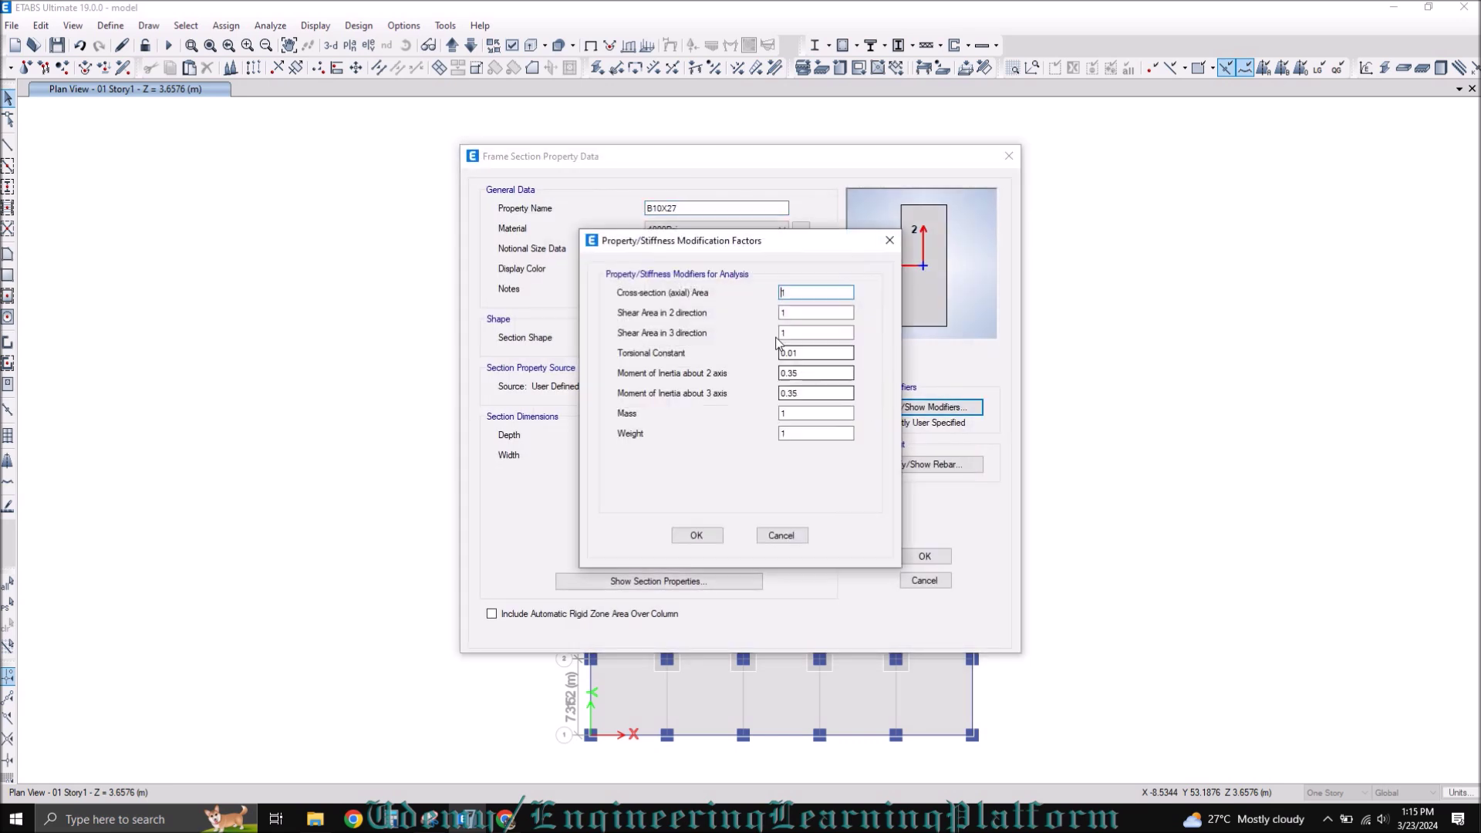
double_click(807, 351)
text(1)
double_click(801, 373)
text(1)
double_click(781, 393)
text(1)
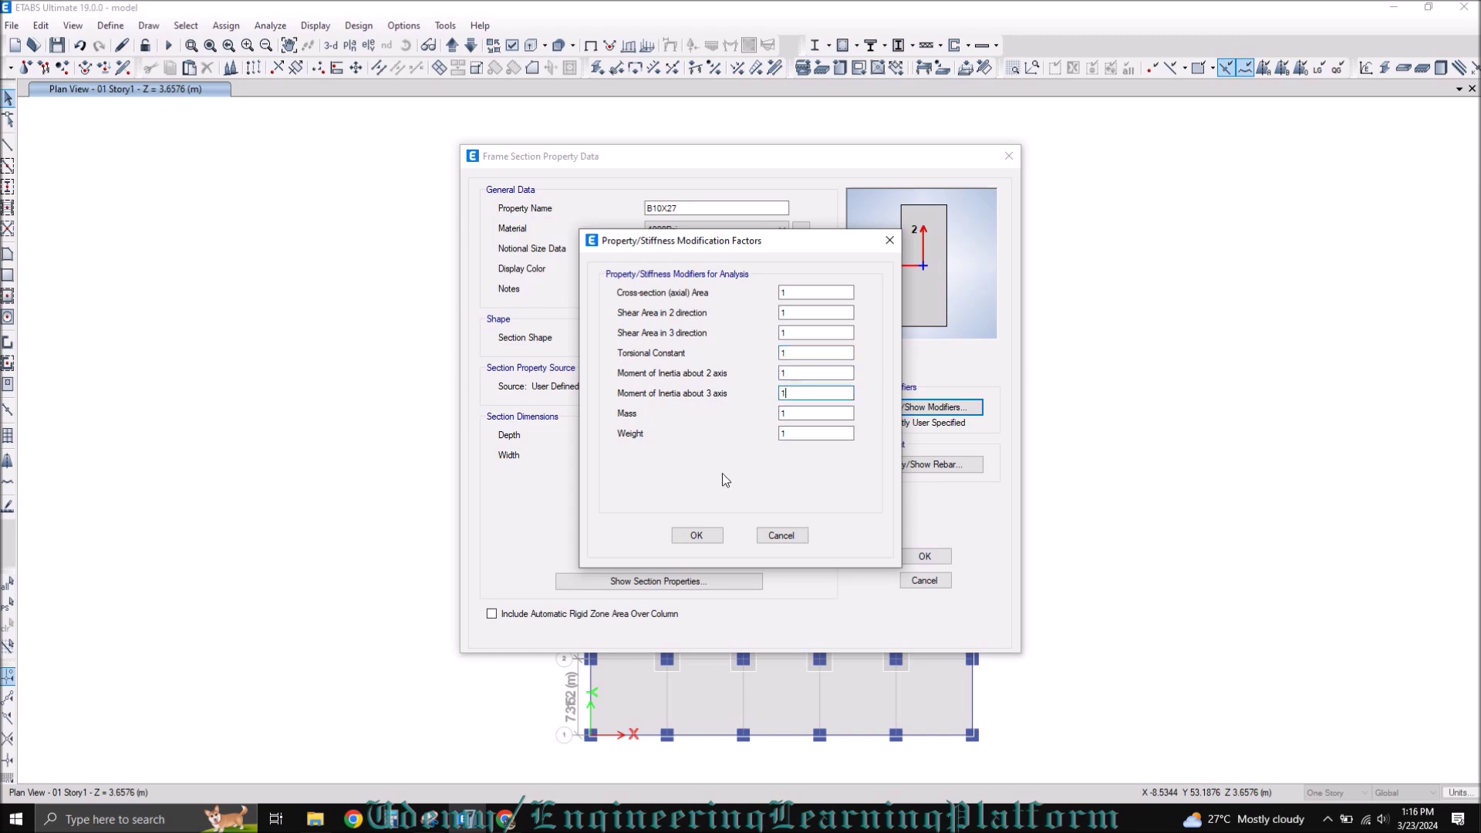
click(696, 536)
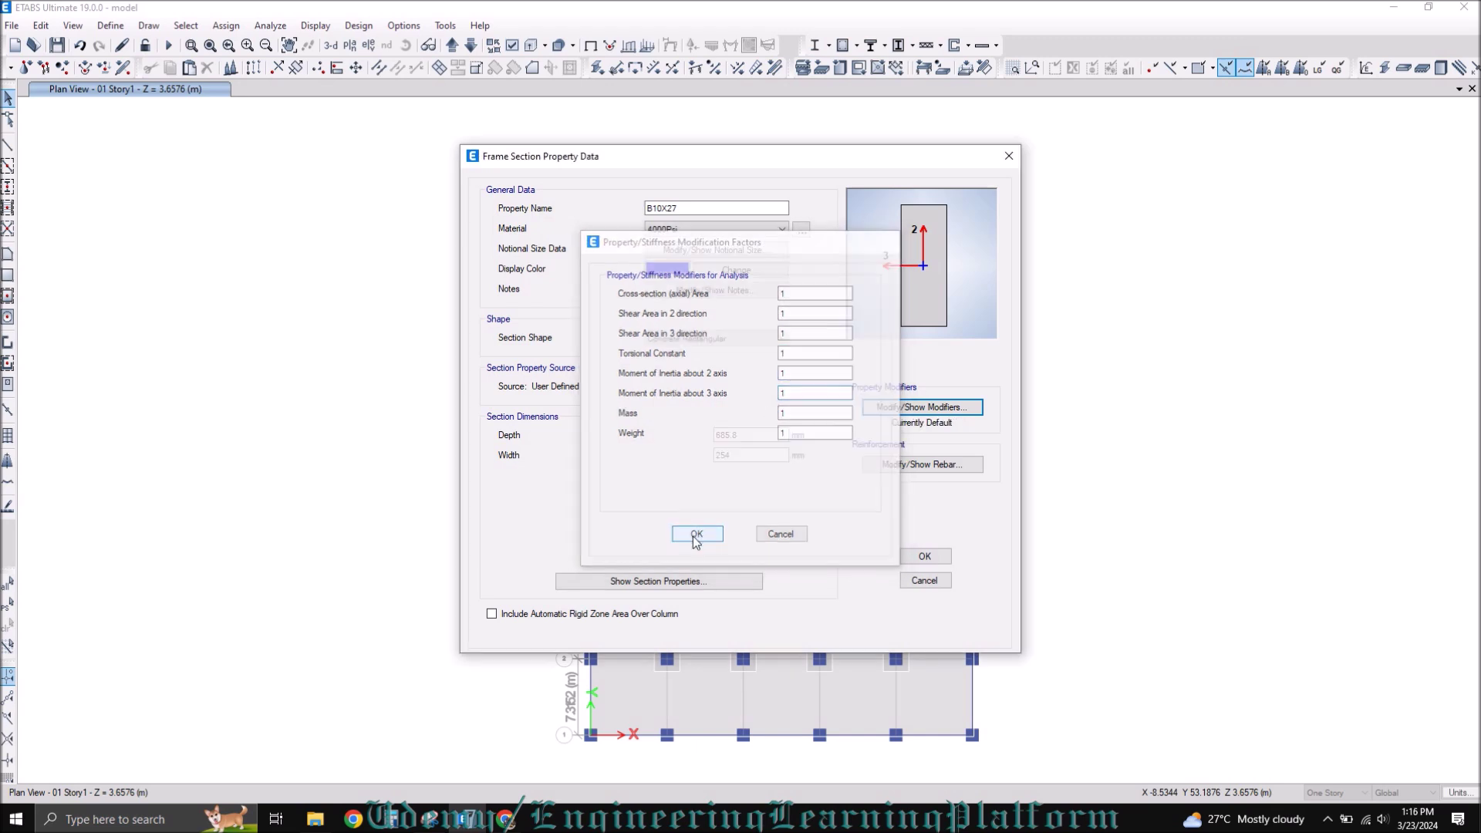
click(923, 556)
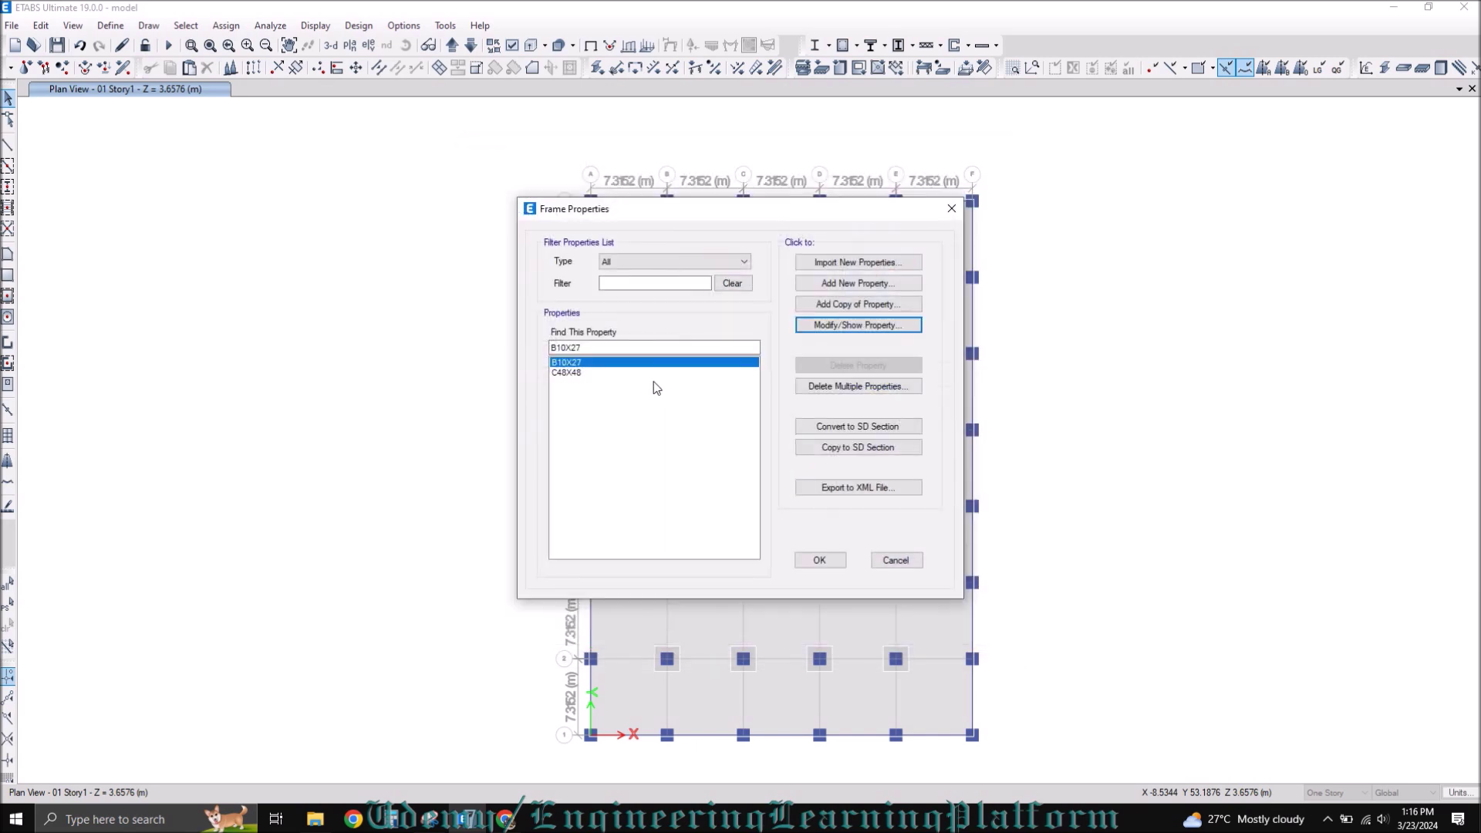
Check the stiffness modifiers of column section C48X48.
click(614, 372)
click(825, 326)
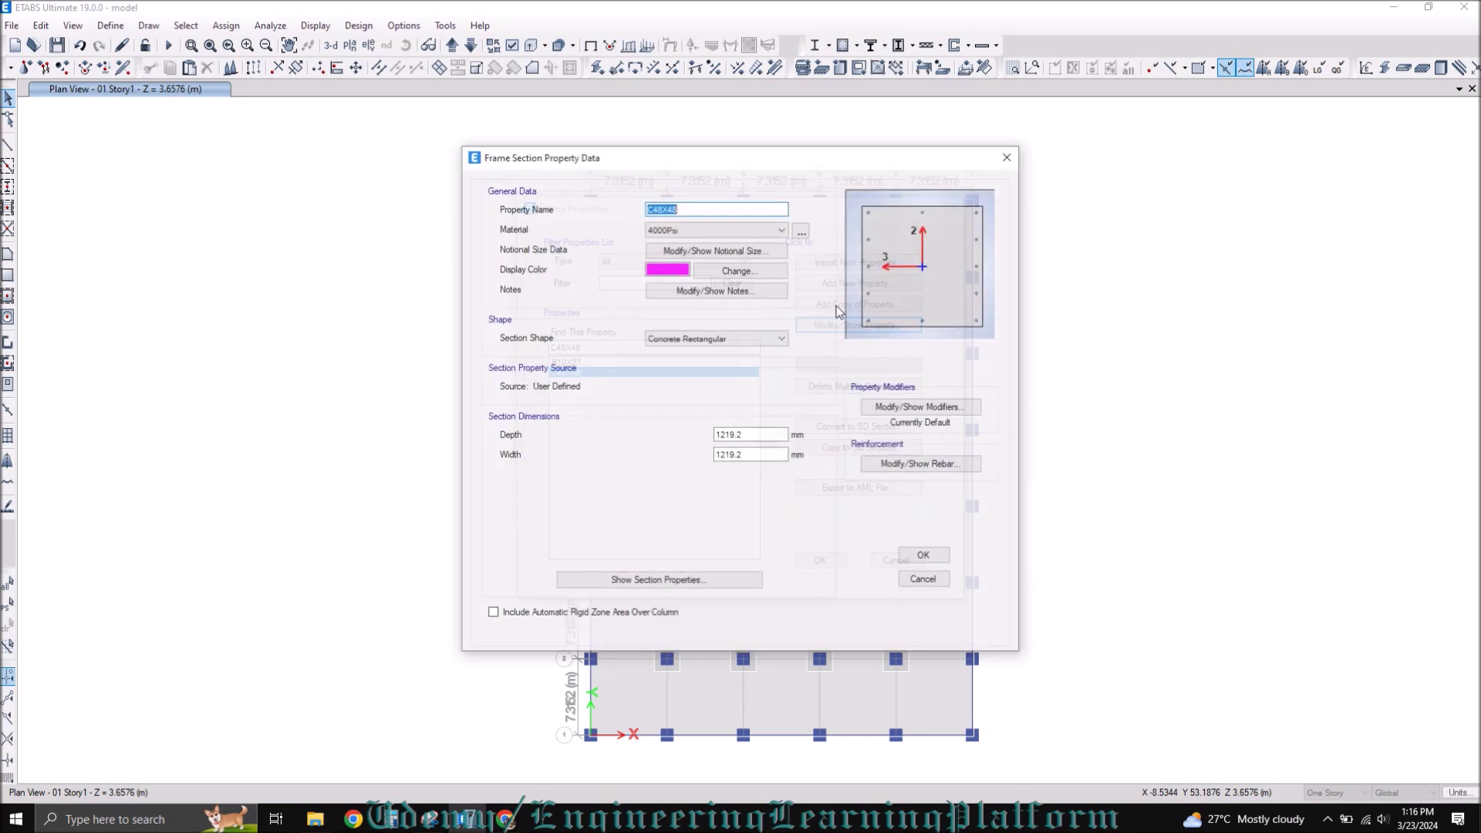
click(919, 406)
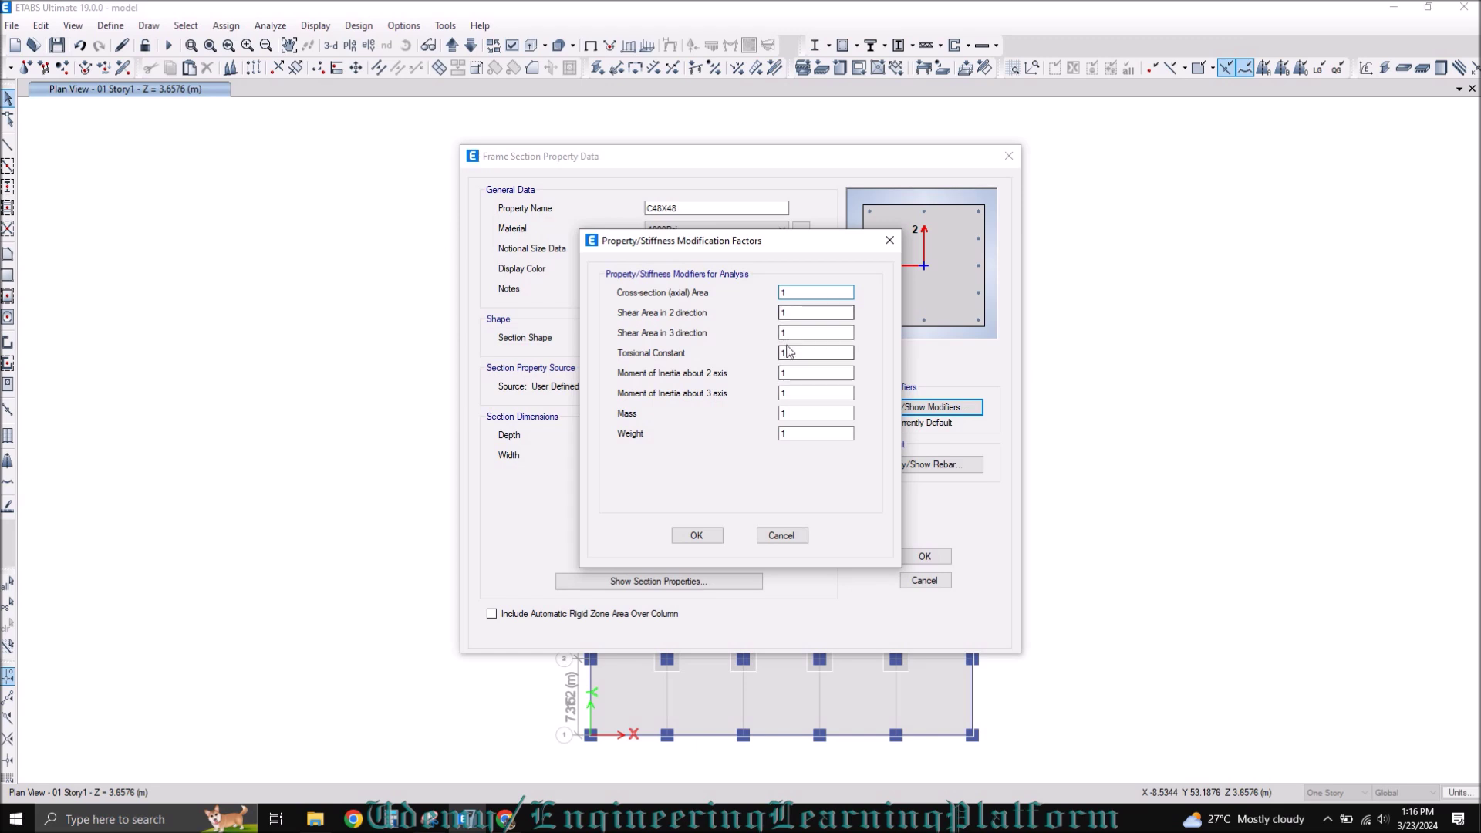
click(697, 535)
key(Return)
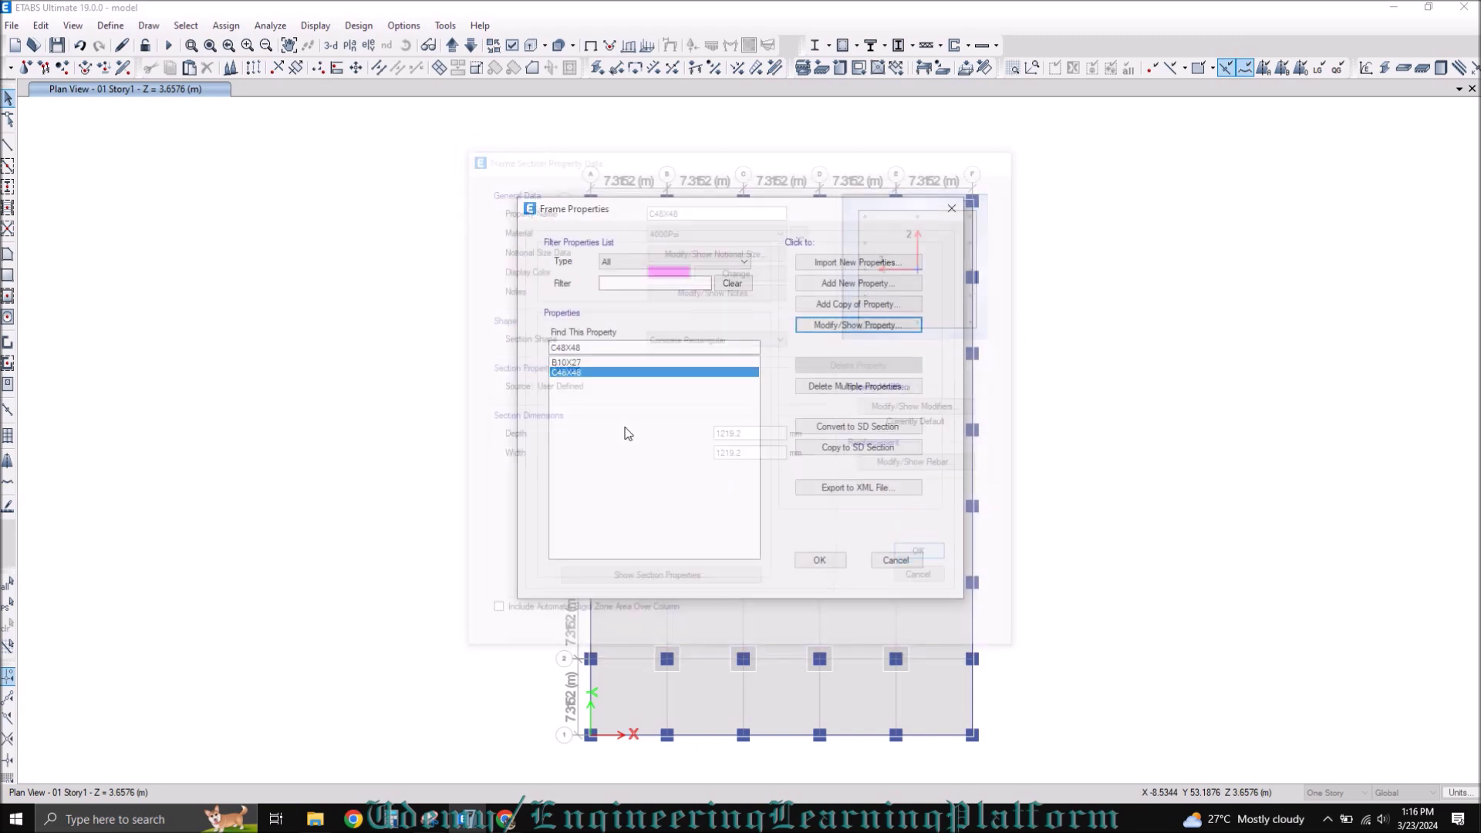
Recheck the stiffness modifiers of beam section B10X27 and close the frame properties.
click(609, 362)
click(897, 324)
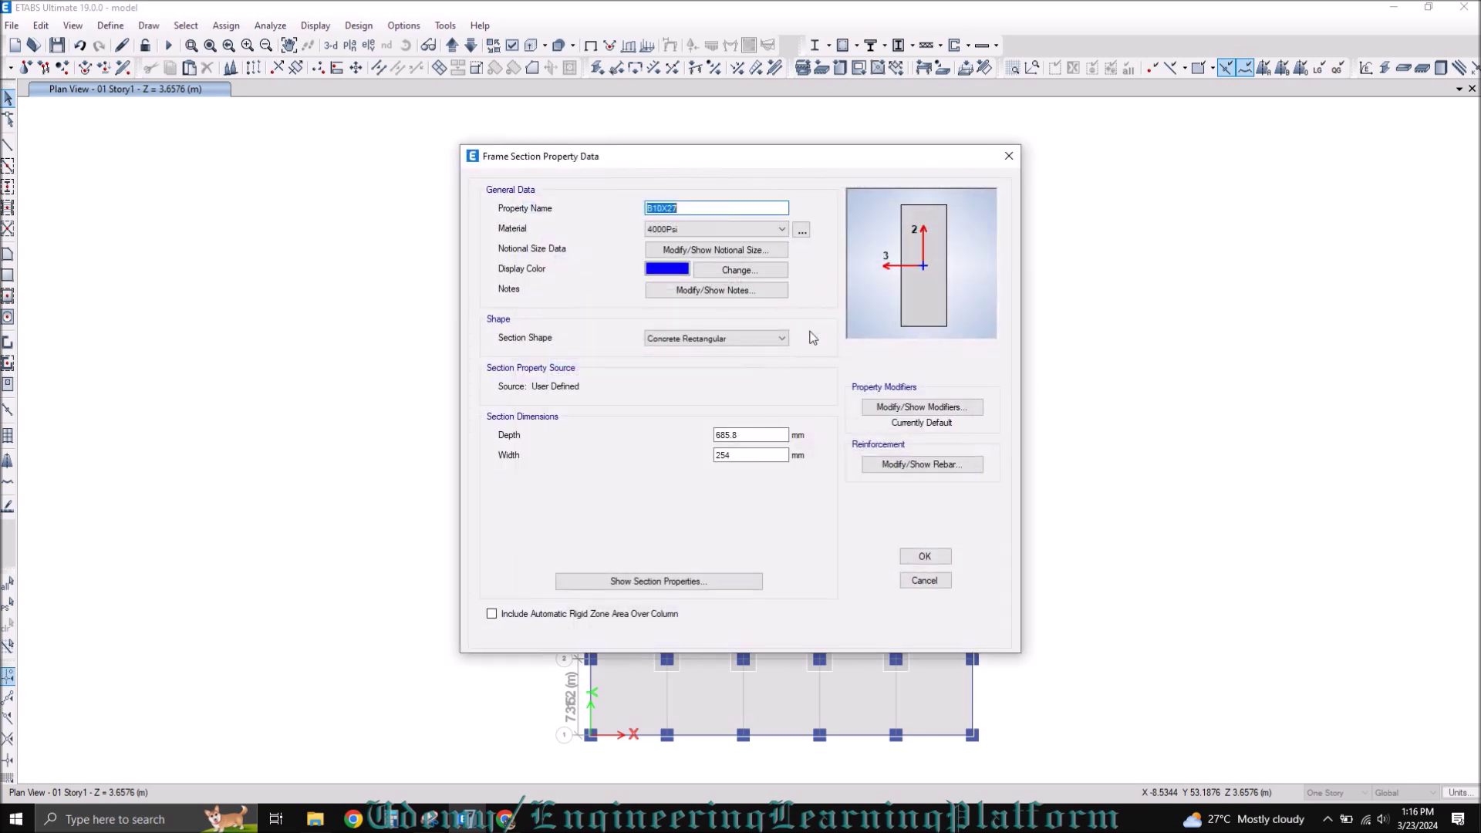
click(917, 407)
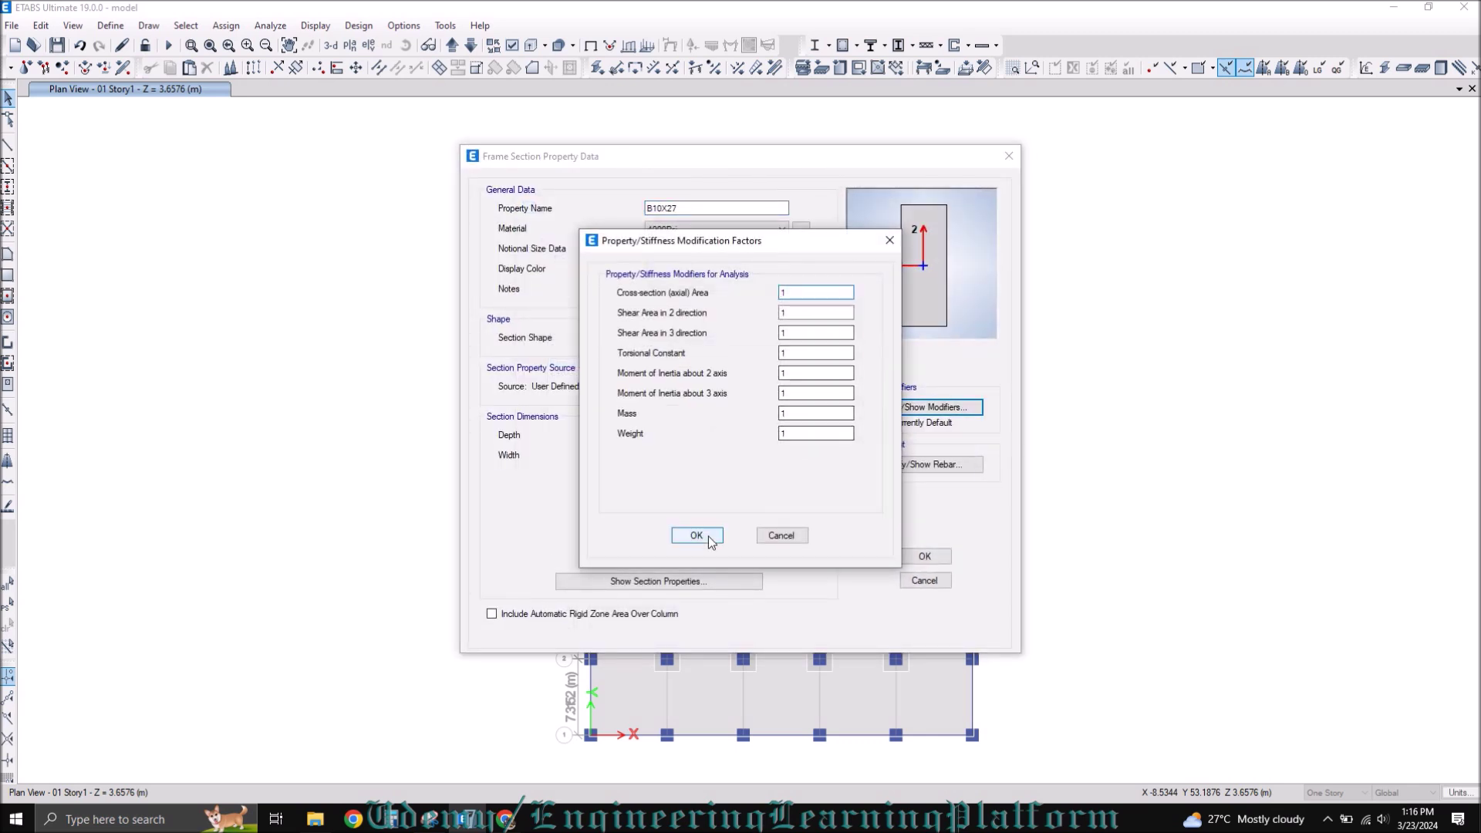
click(718, 534)
click(925, 556)
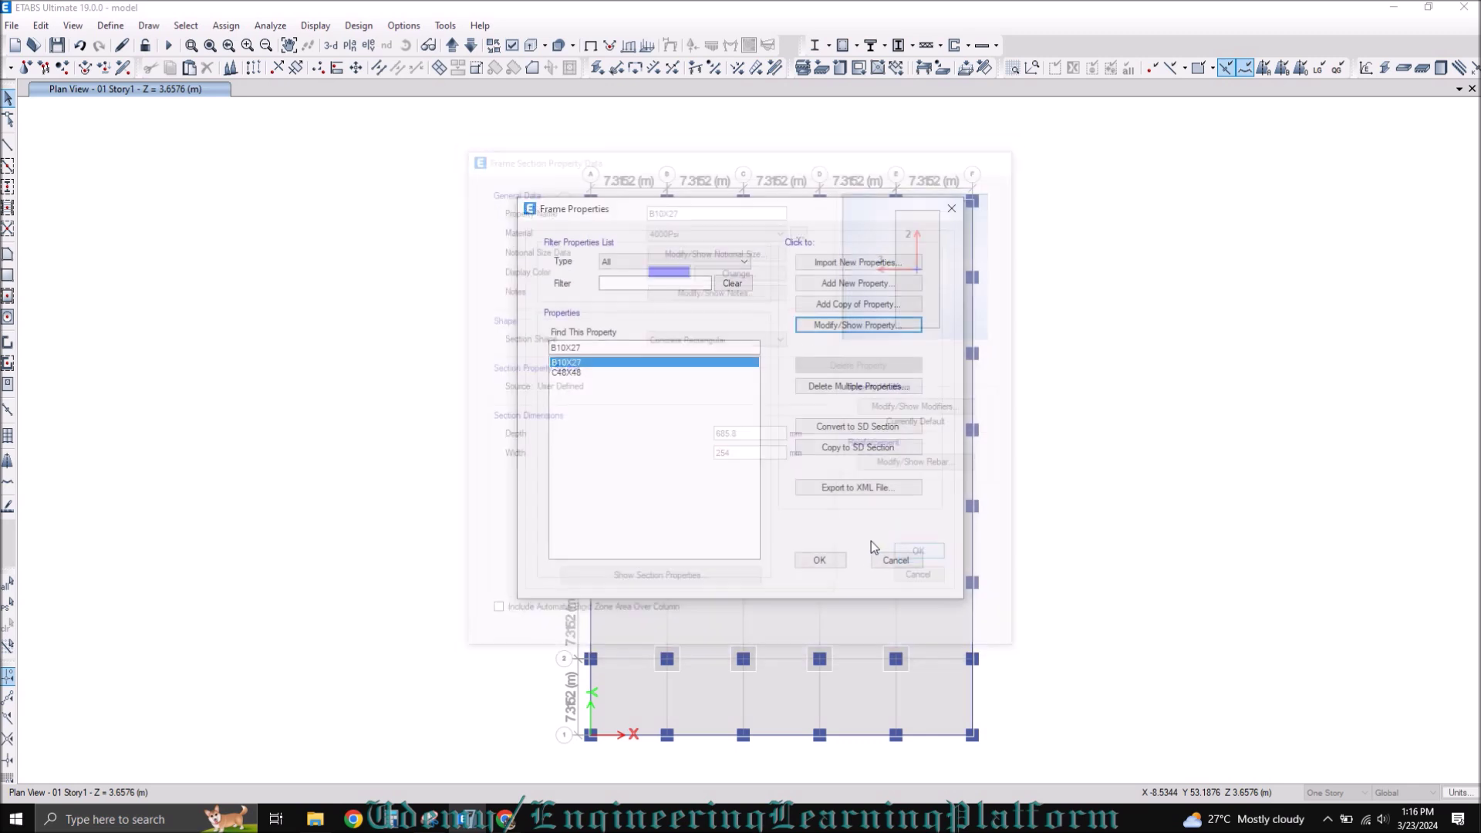
click(824, 560)
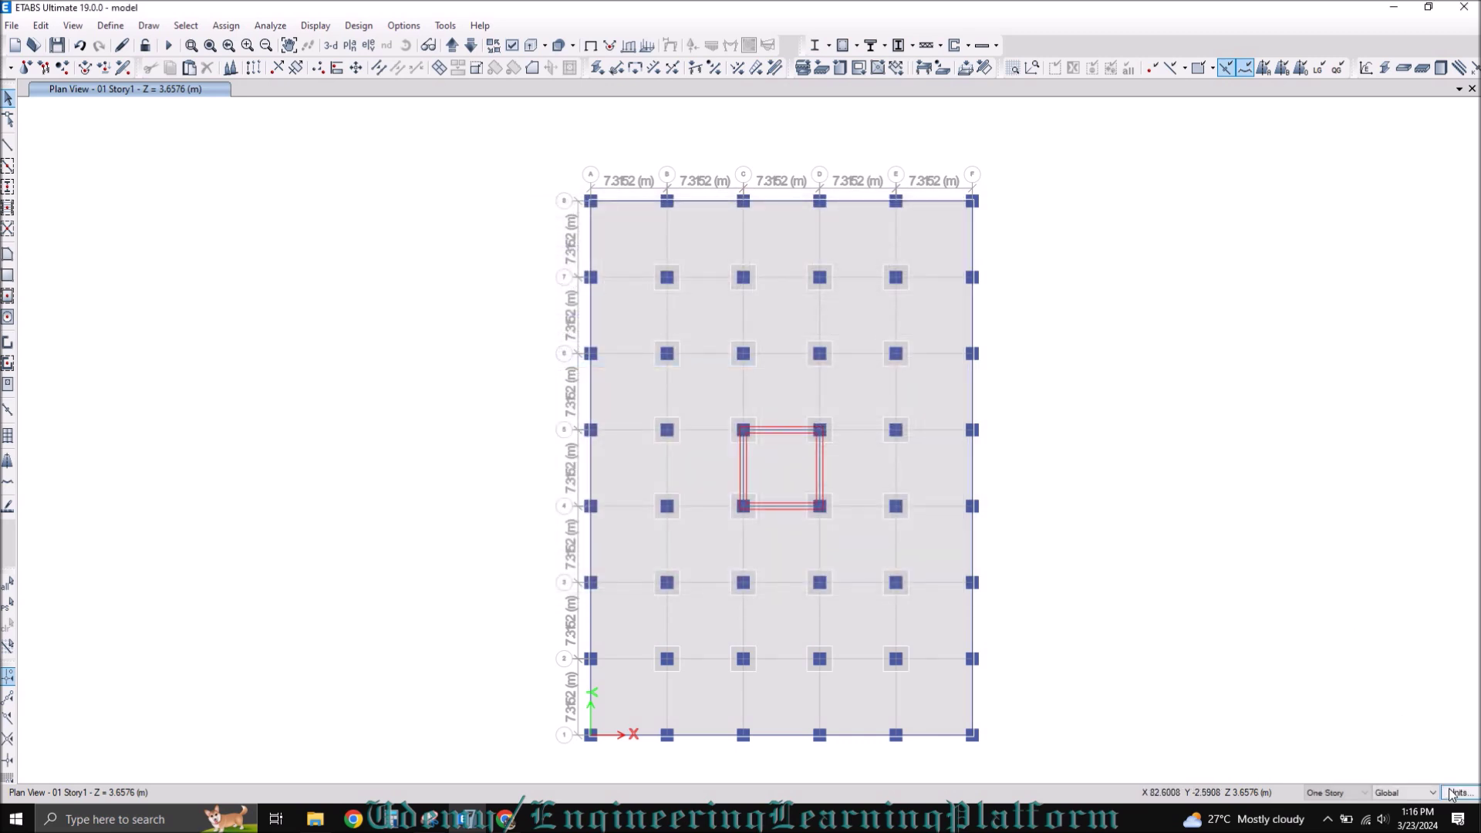
Change the model to consistent units of in, lb and F.
click(1452, 795)
click(1413, 775)
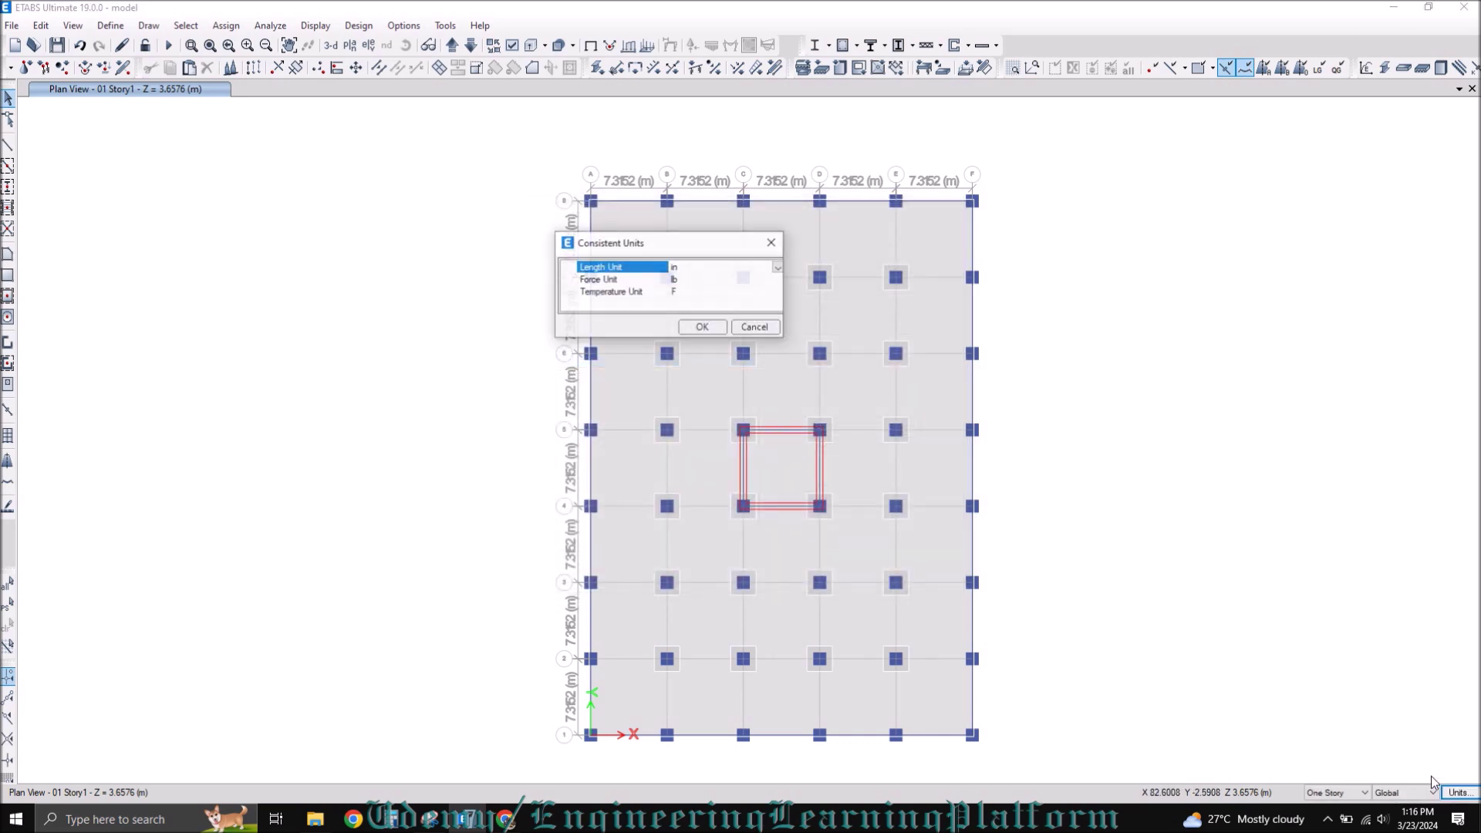
click(704, 327)
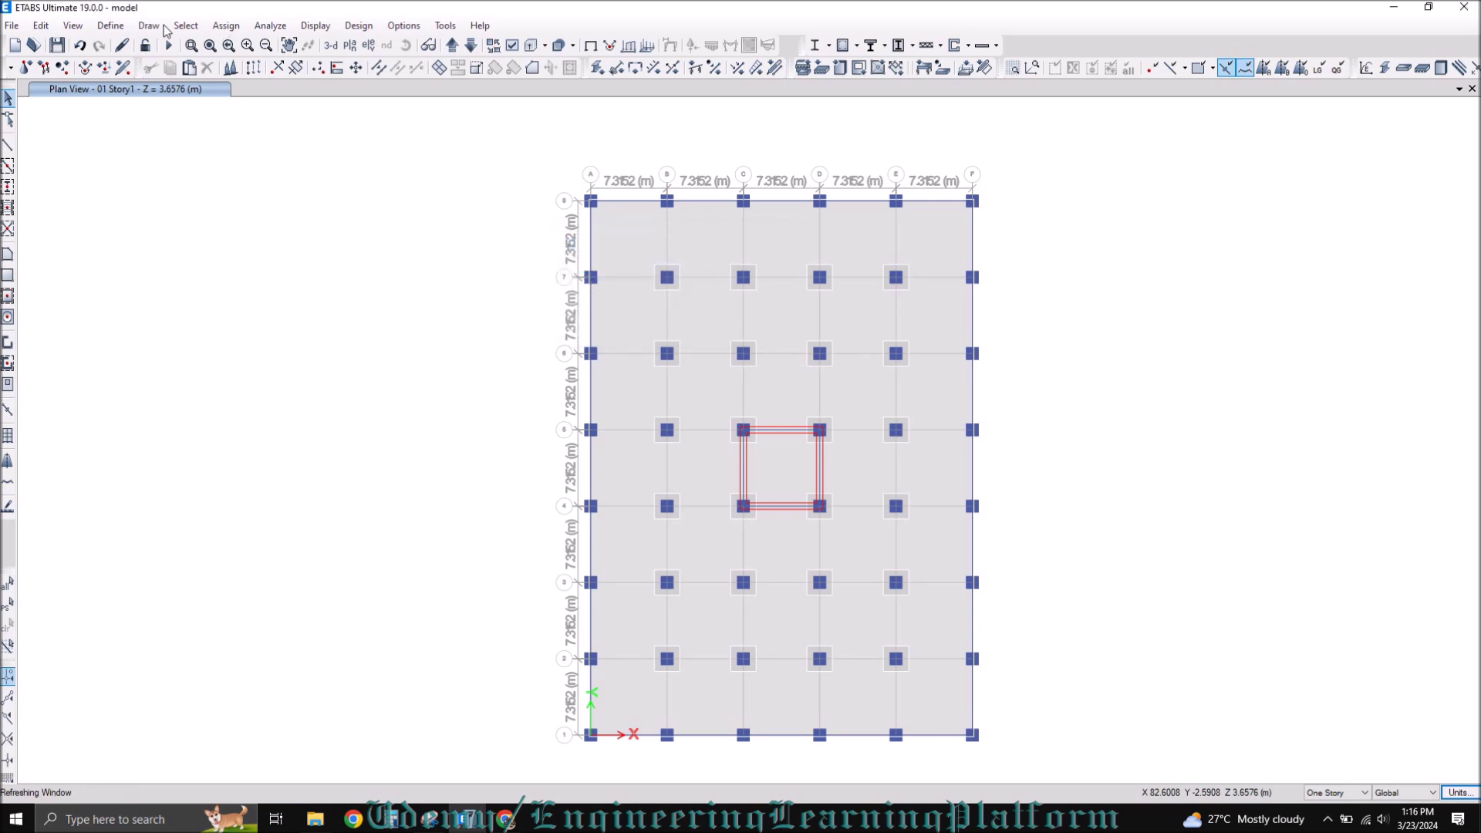
Set the membrane f11, f22, f12 and bending m11, m22, m12 modifiers of slab property Drop 10 inches to 1.
click(111, 26)
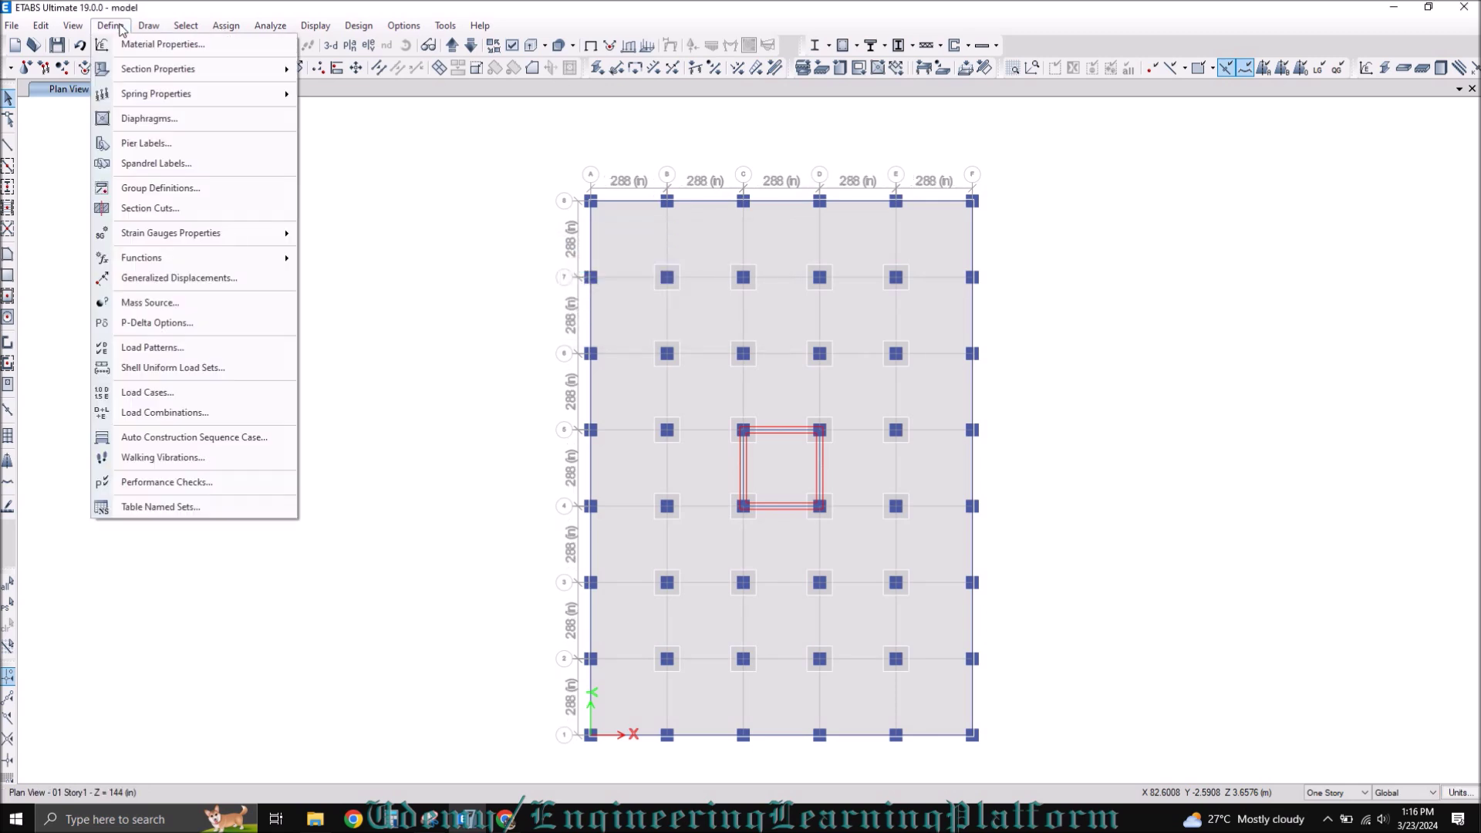
mouse_move(141, 74)
click(386, 115)
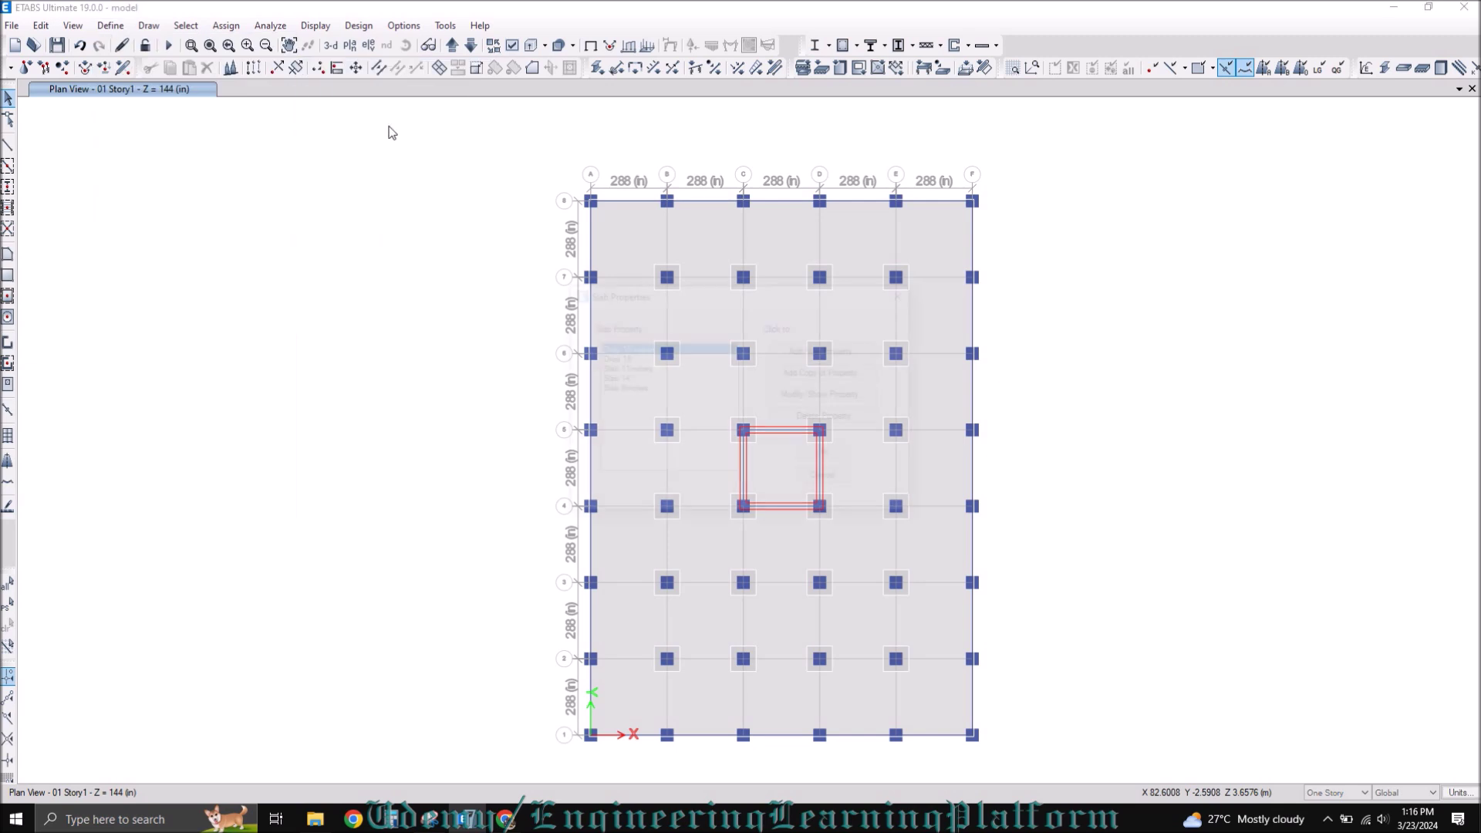
click(798, 397)
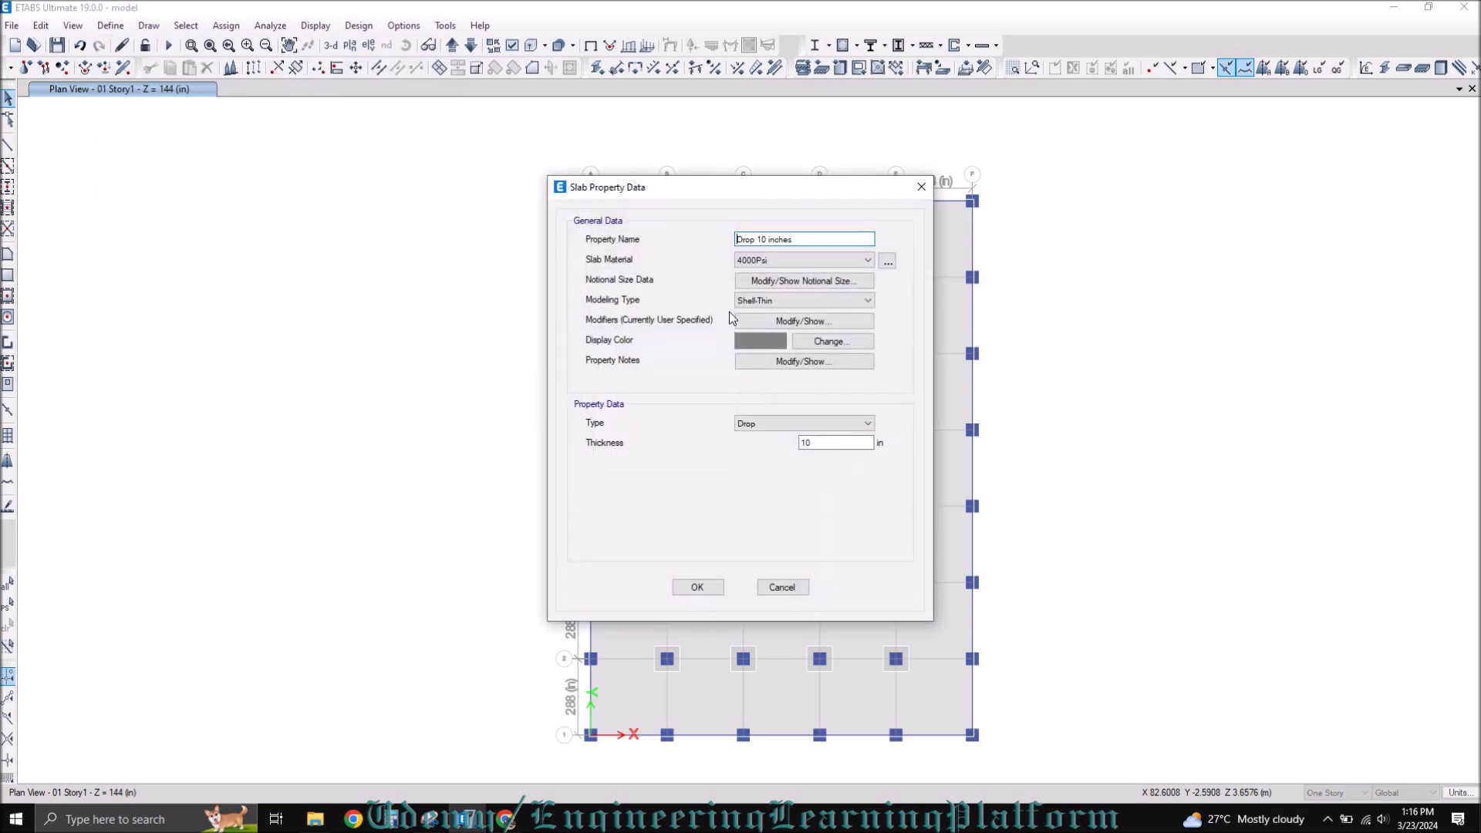
click(804, 321)
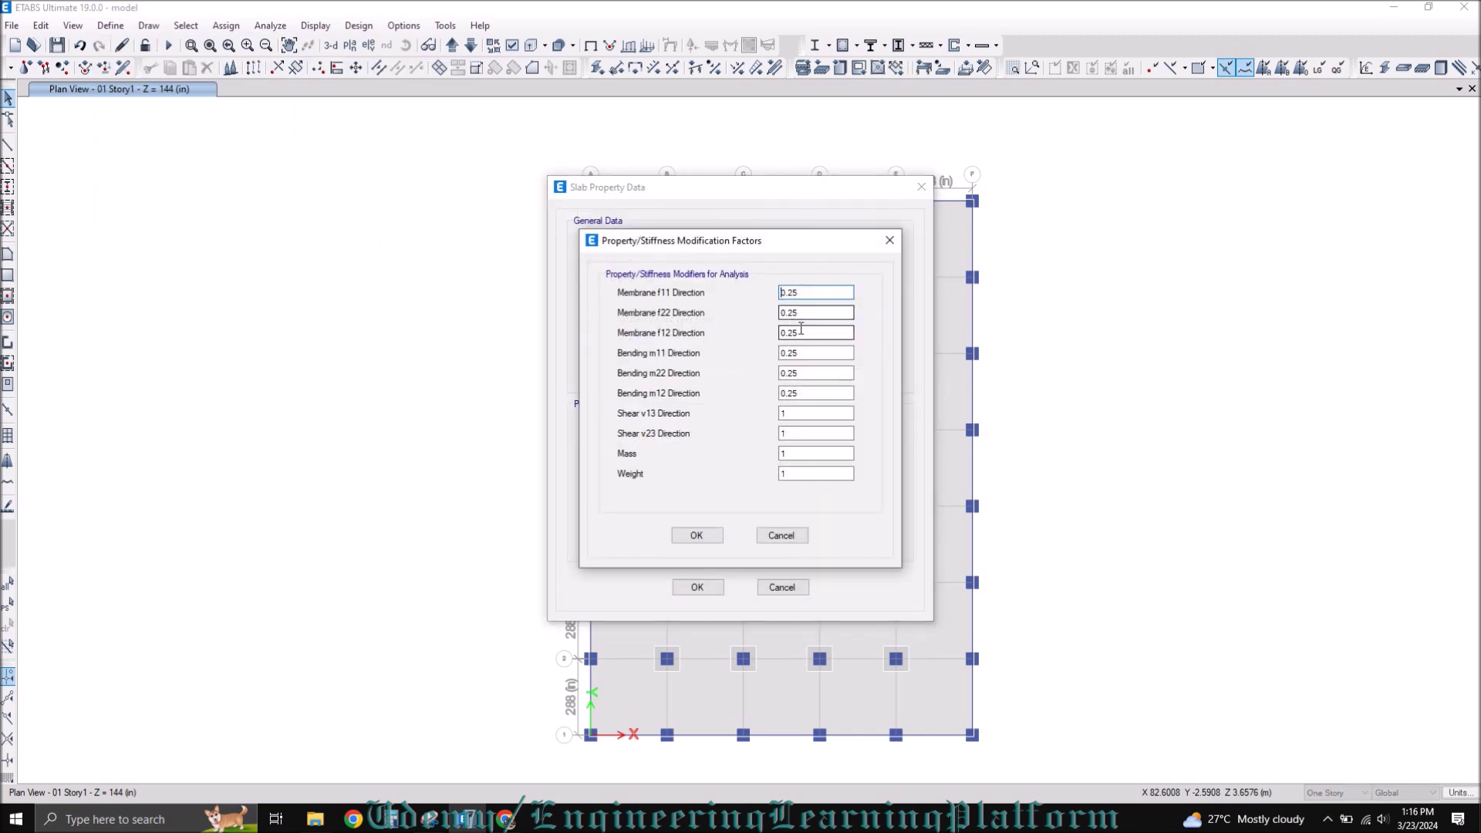
double_click(808, 290)
text(1)
key(Tab)
text(1)
key(Tab)
text(1)
key(Tab)
text(1)
key(Tab)
text(1)
key(Tab)
text(1)
click(696, 536)
click(696, 587)
Set all three membrane and all three bending stiffness modifiers of slab property Drop 18 to 1.
click(651, 358)
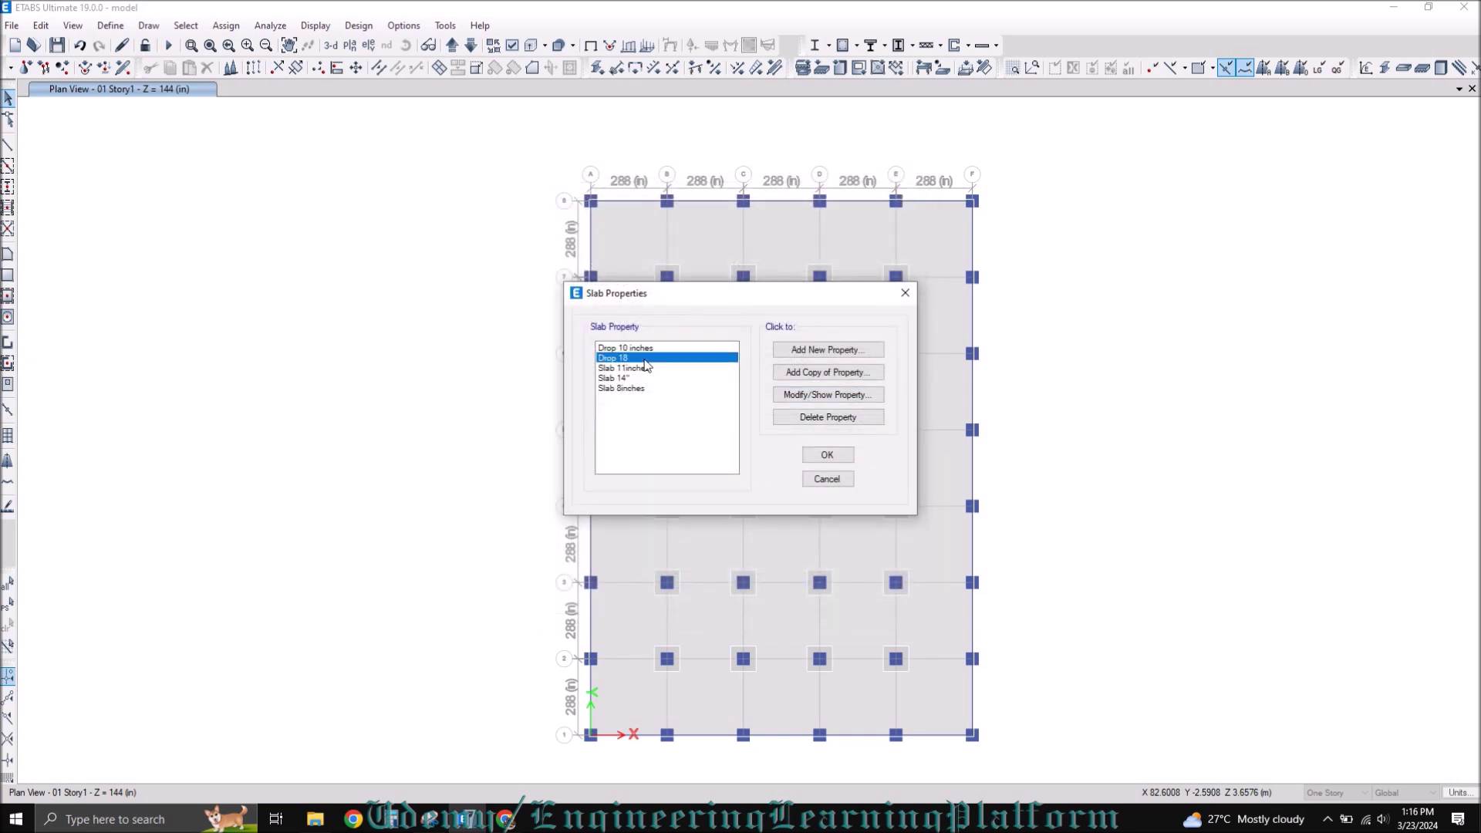
click(799, 395)
click(809, 321)
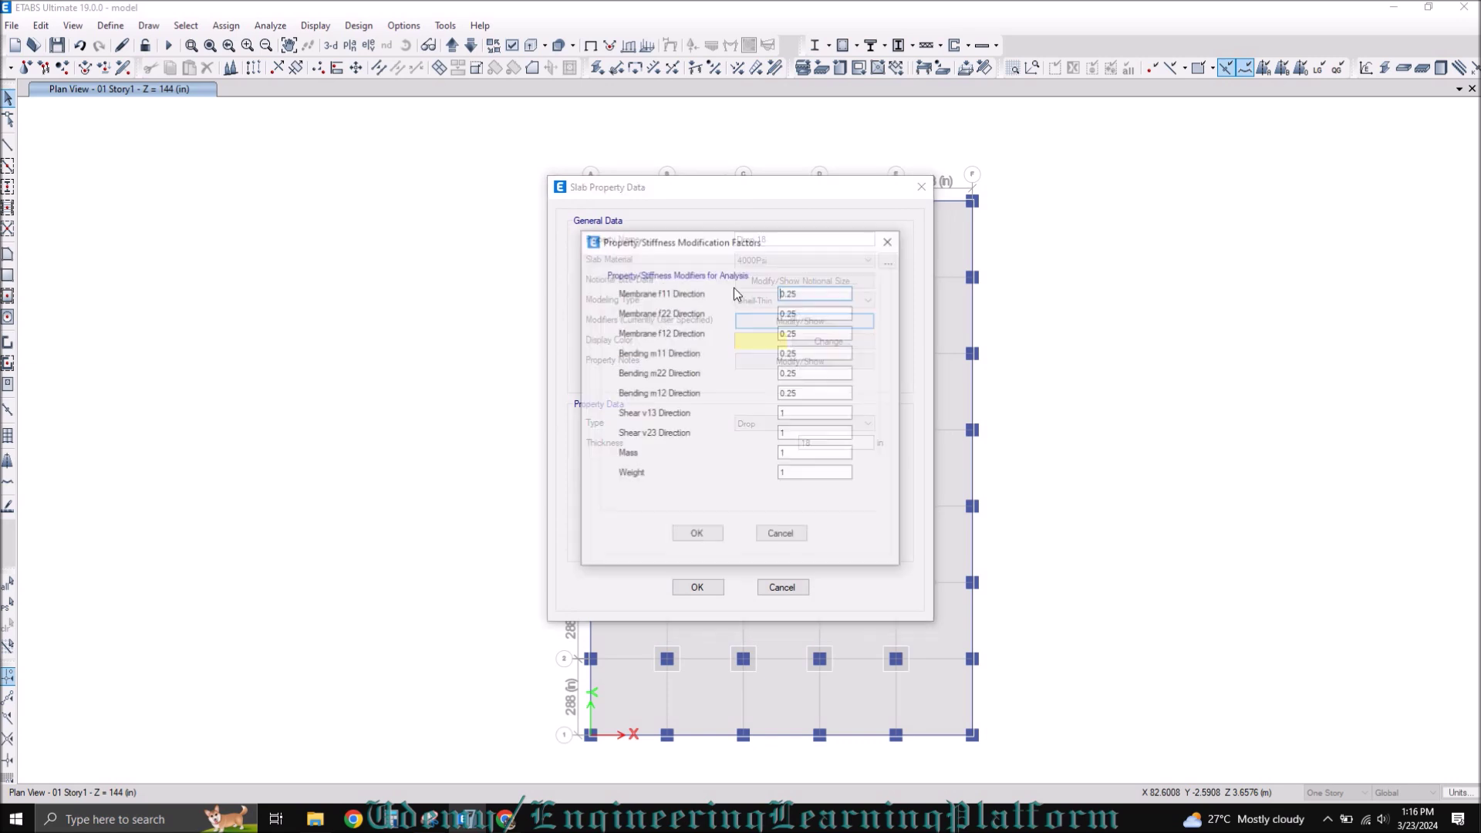
double_click(788, 292)
text(1)
key(Tab)
text(1)
key(Tab)
text(1)
key(Tab)
text(1)
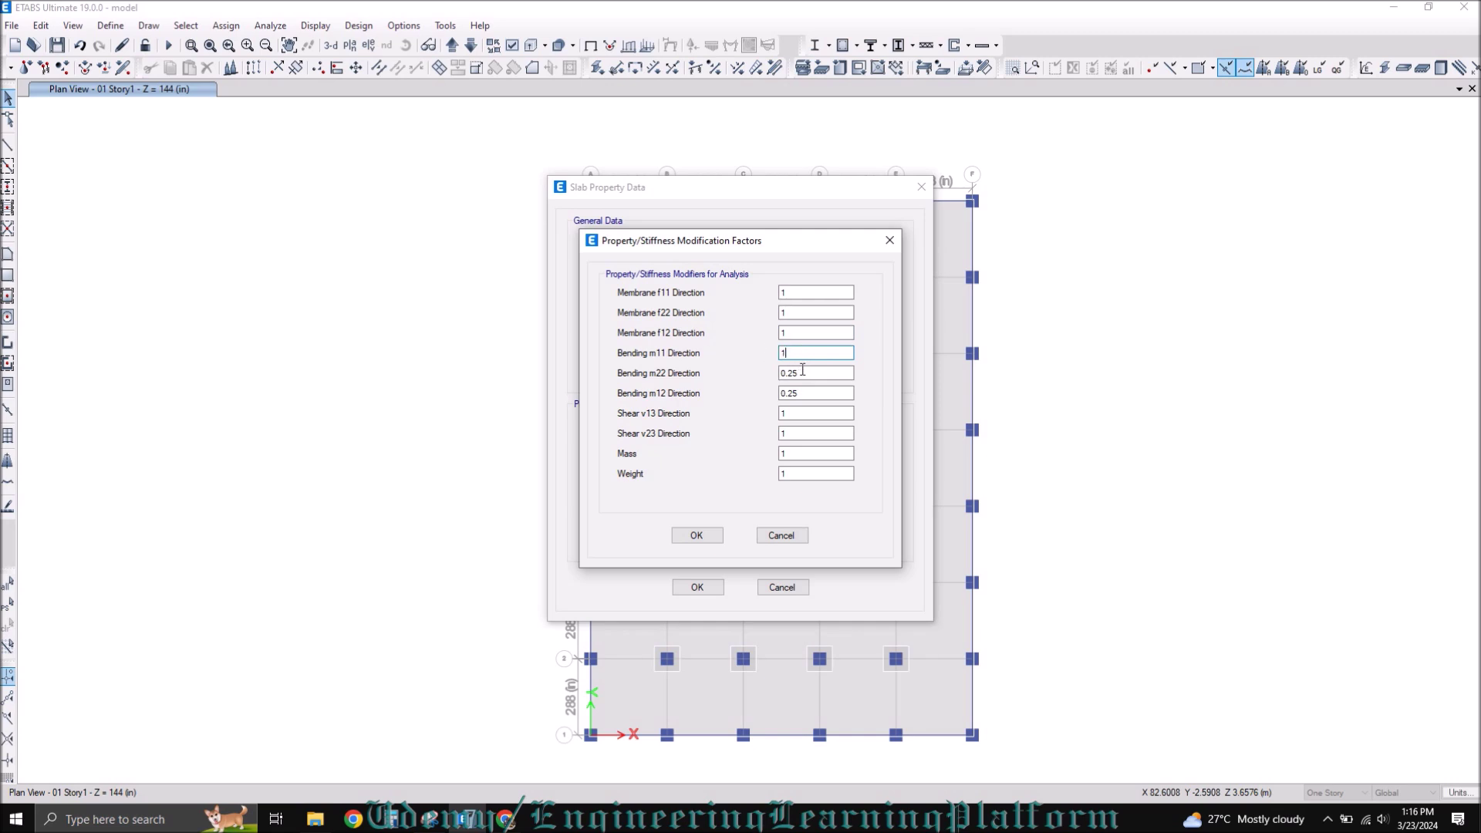
key(Tab)
text(1)
key(Tab)
text(1)
click(697, 534)
click(697, 586)
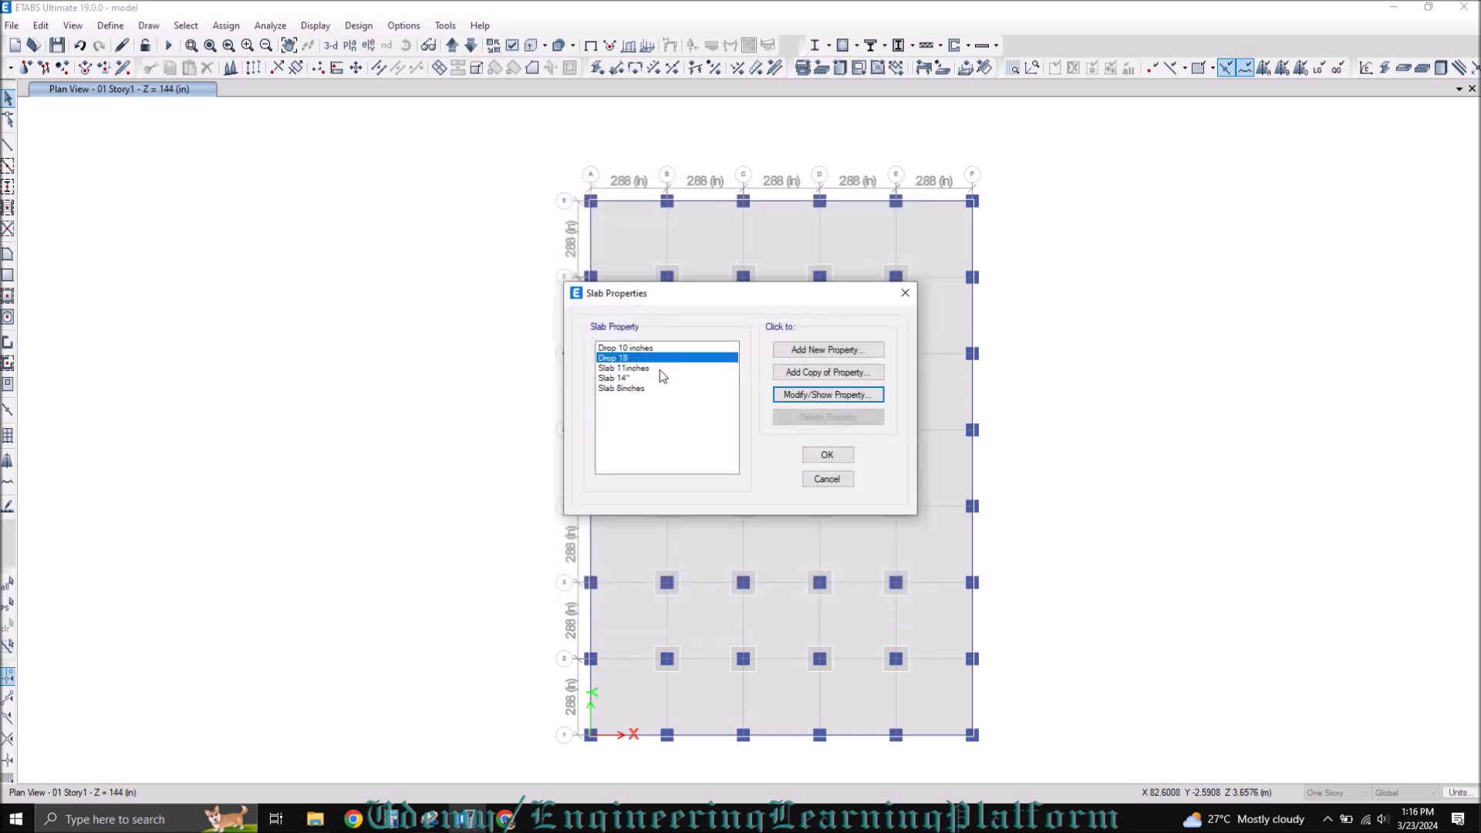
Set the membrane f11, f22, f12 and bending m11, m22, m12 modifiers of slab property Slab 11inches to 1.
click(827, 394)
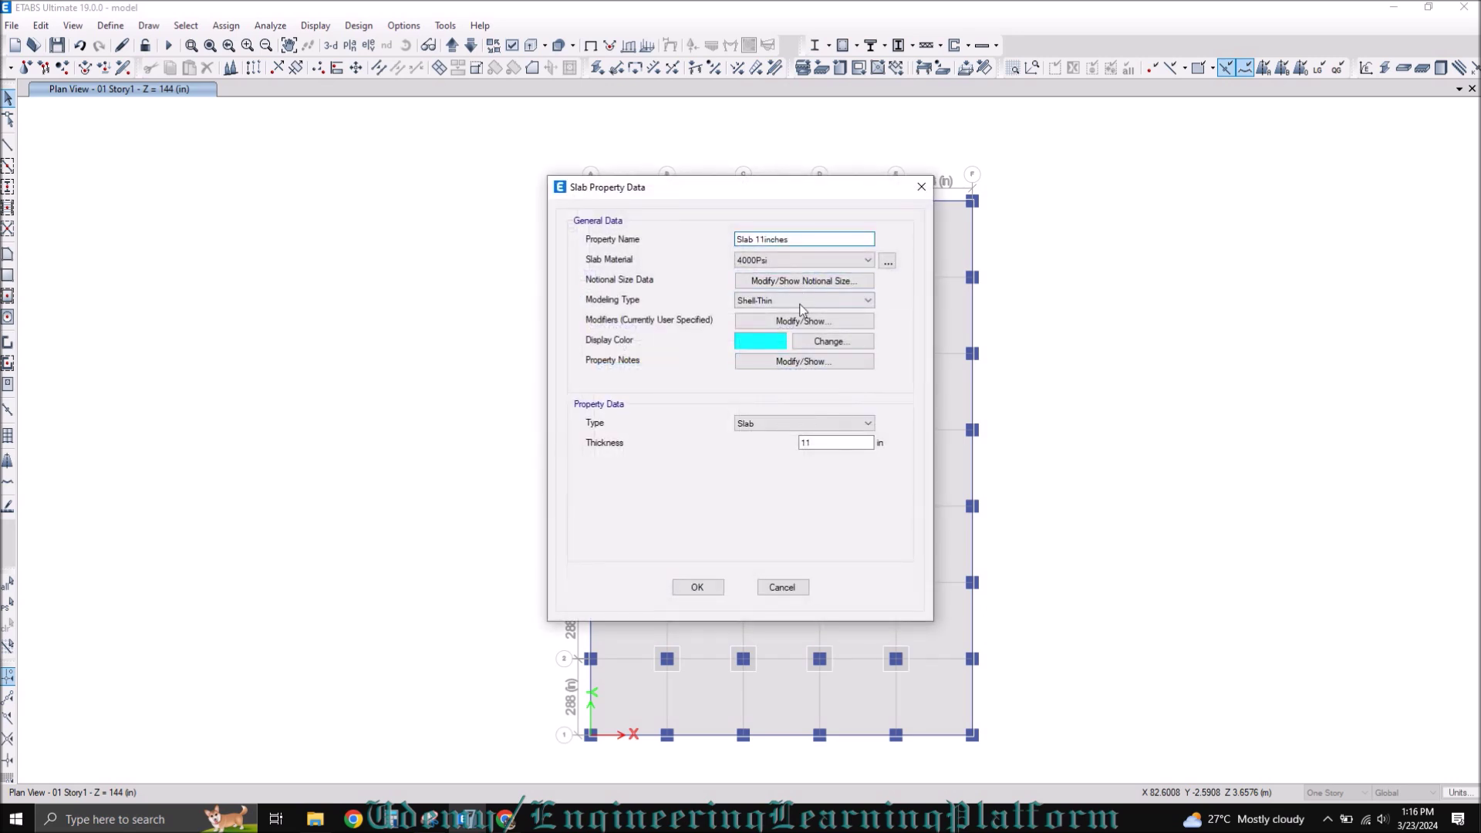
click(806, 323)
double_click(790, 292)
text(1)
click(793, 313)
double_click(793, 313)
text(1)
double_click(793, 333)
text(1)
double_click(795, 352)
text(1)
double_click(794, 372)
text(1)
double_click(795, 392)
text(1)
click(698, 535)
click(698, 587)
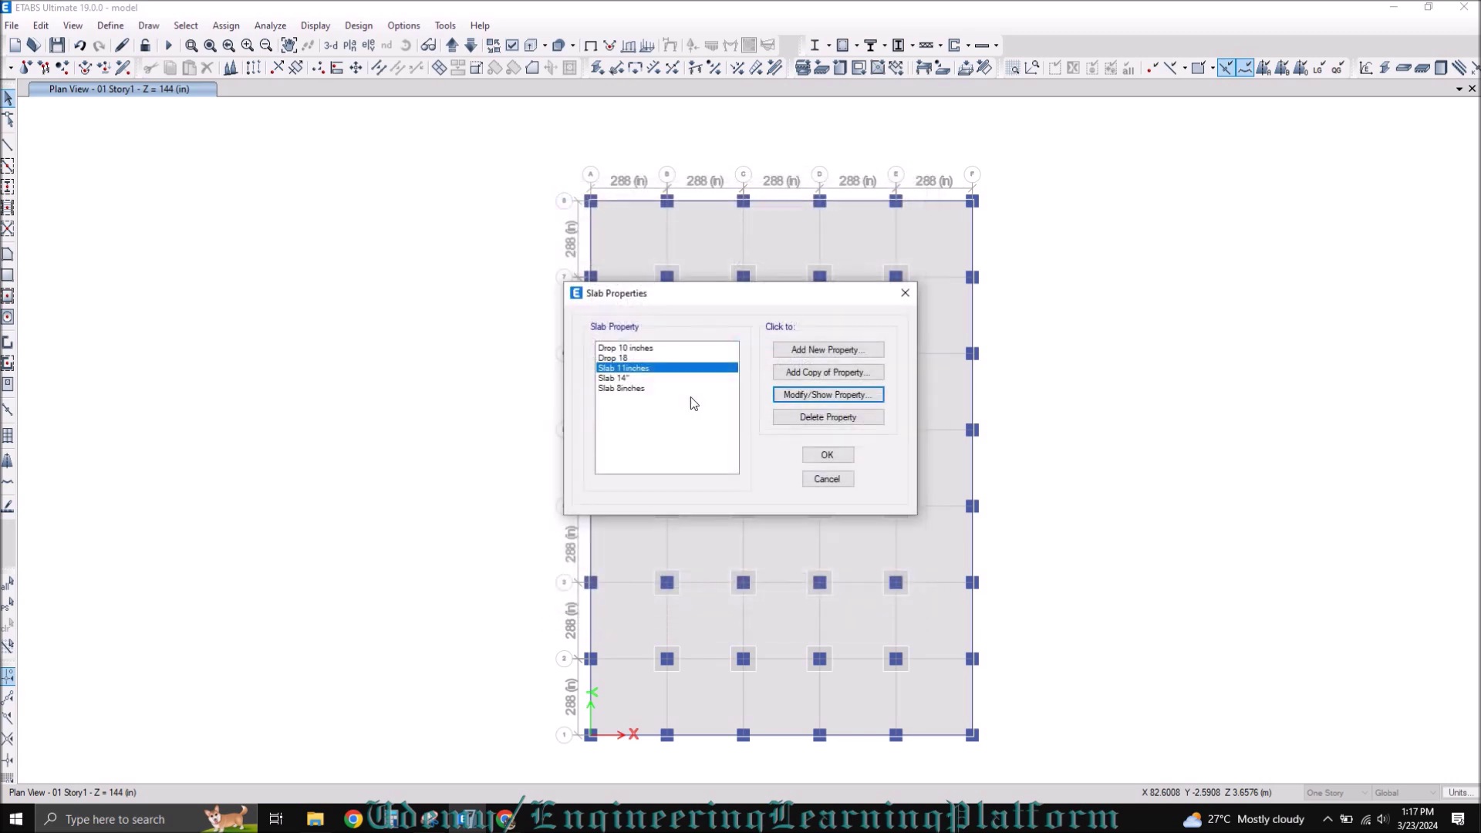
Set all three membrane and all three bending stiffness modifiers of slab property Slab 14" to 1.
click(659, 378)
click(827, 394)
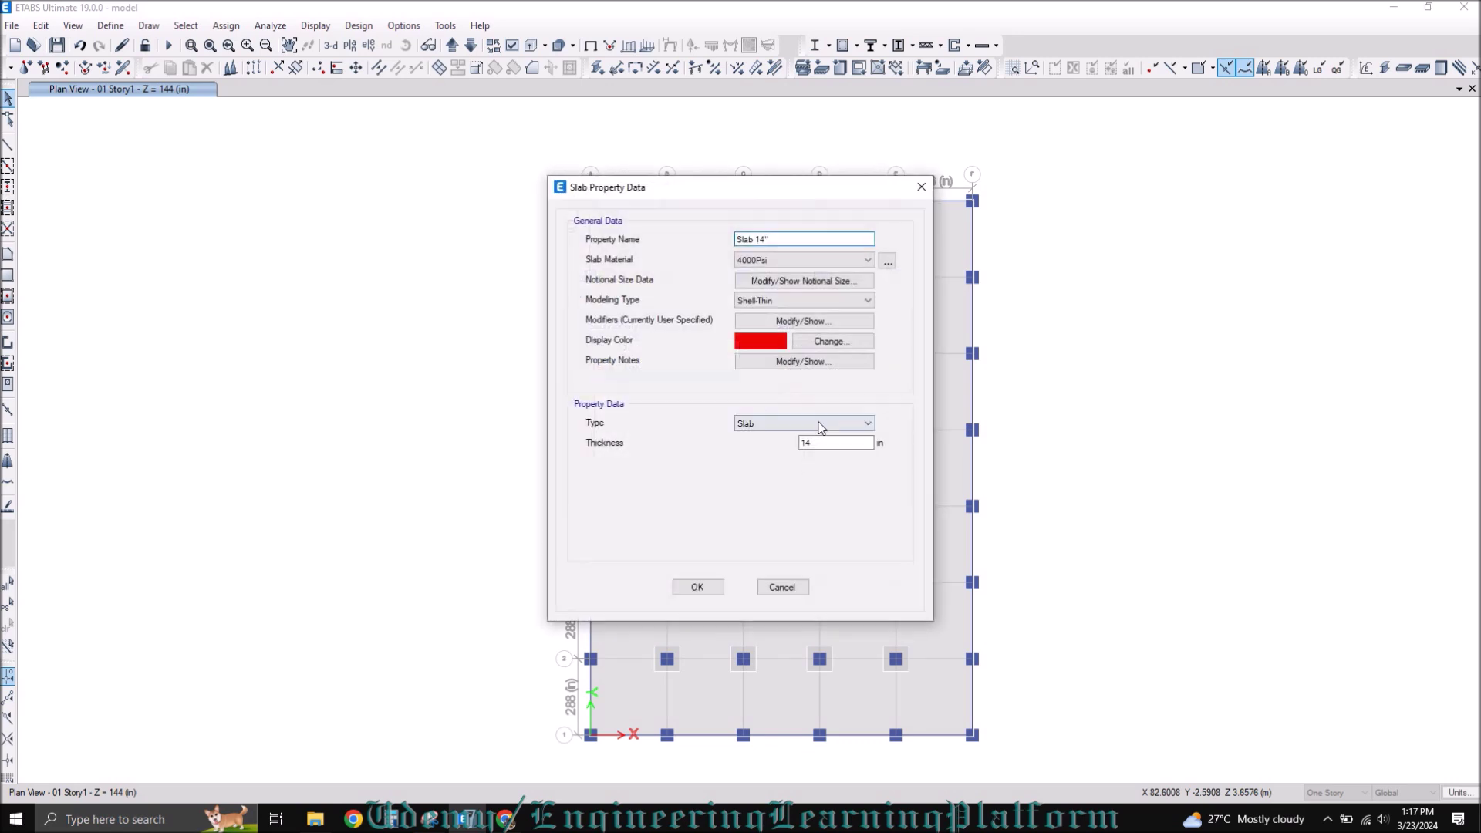
click(798, 322)
double_click(794, 292)
text(1)
double_click(795, 312)
text(1)
double_click(791, 333)
key(Tab)
text(1)
key(Tab)
text(1)
key(Tab)
text(1)
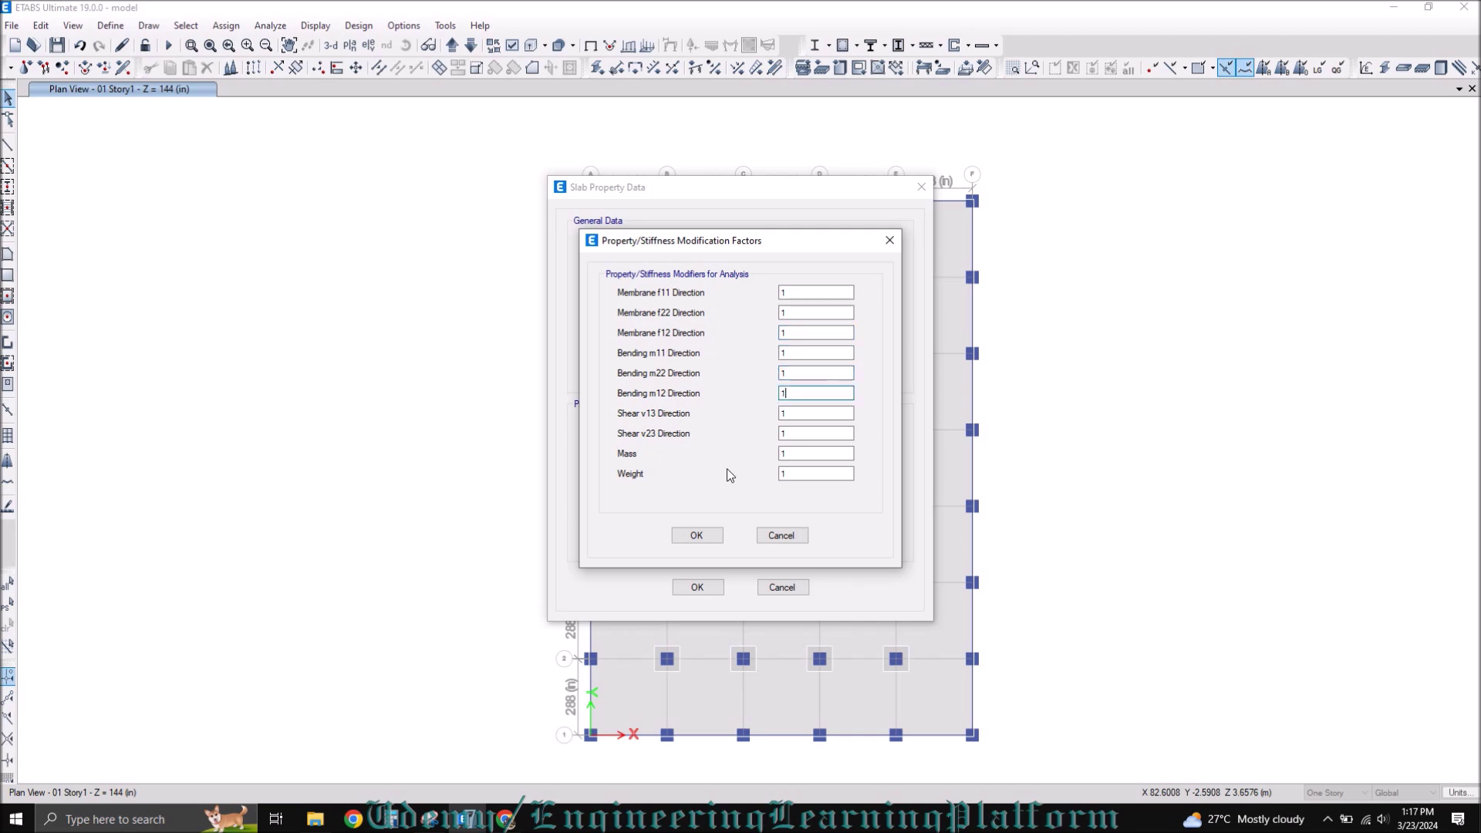
click(696, 536)
click(696, 587)
Set the membrane and bending stiffness modifiers of slab property Slab 8inches to 1 and accept the slab property changes.
click(824, 396)
click(810, 325)
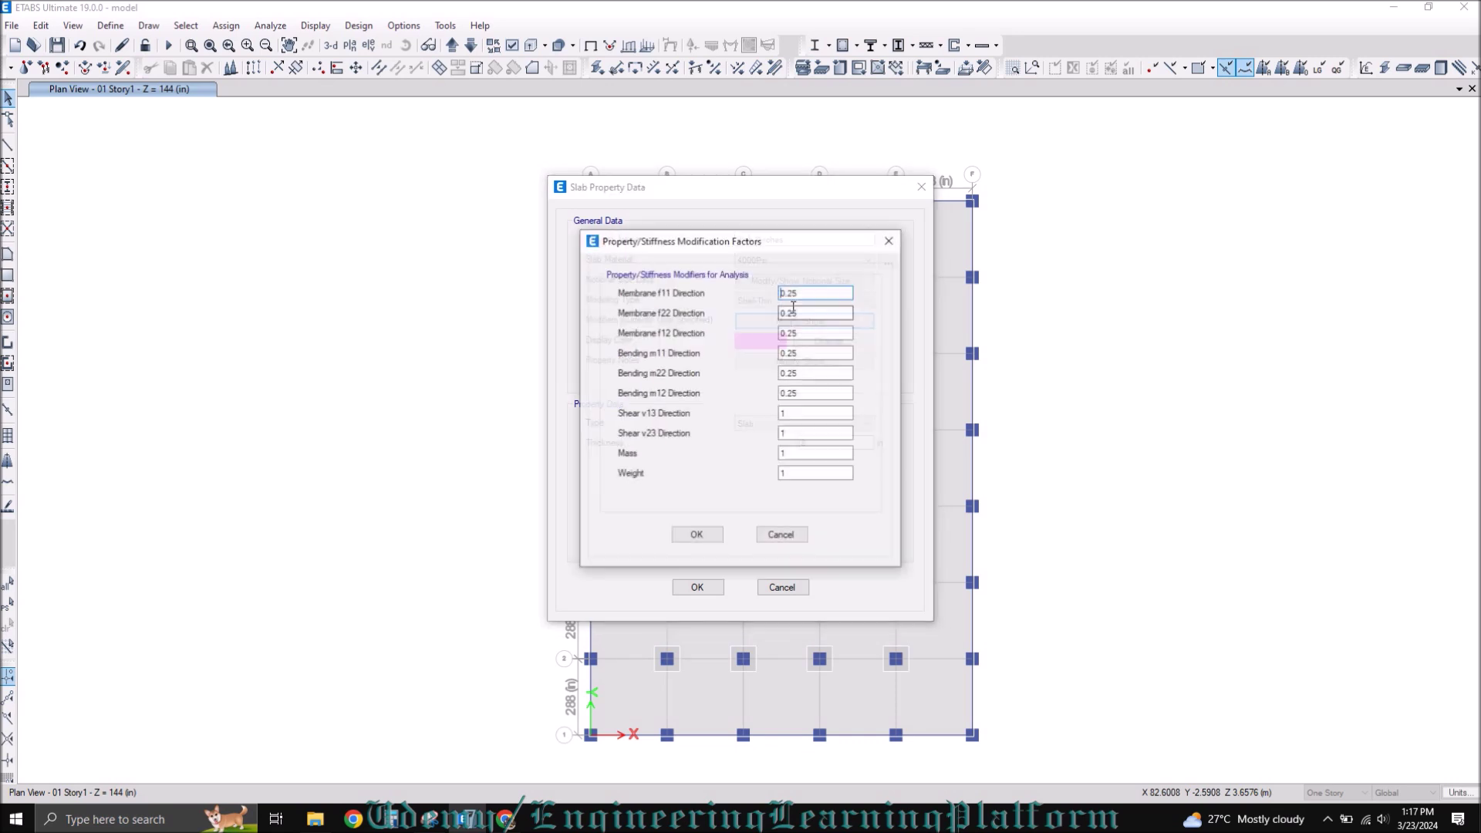
text(1)
key(Tab)
text(1)
key(Tab)
text(1)
key(Tab)
text(1)
key(Tab)
text(1)
key(Tab)
text(1)
click(696, 535)
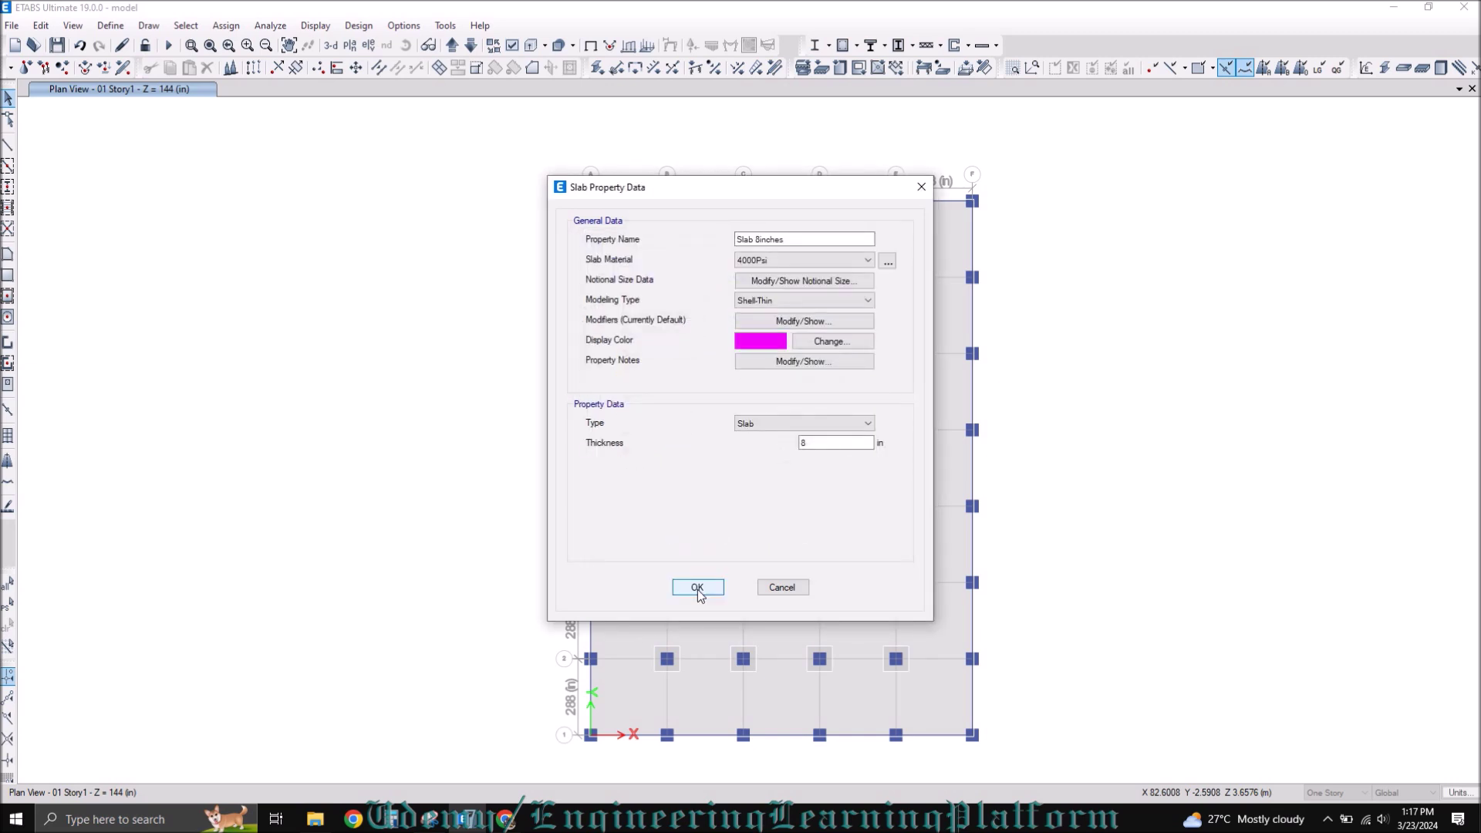
click(697, 588)
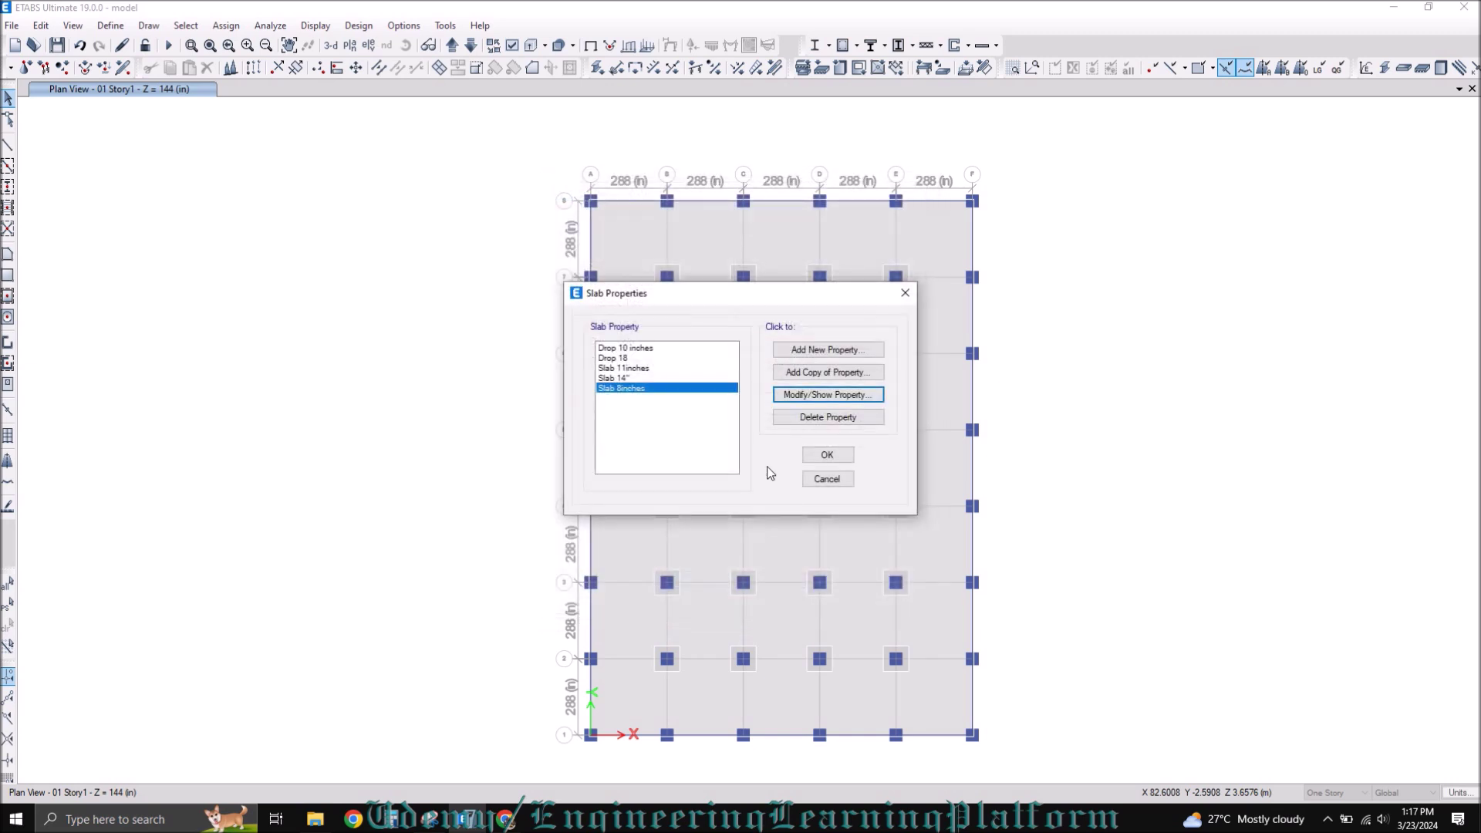
click(827, 454)
Save a copy of the model in Downloads as "model for longterm deflection only.EDB".
click(11, 26)
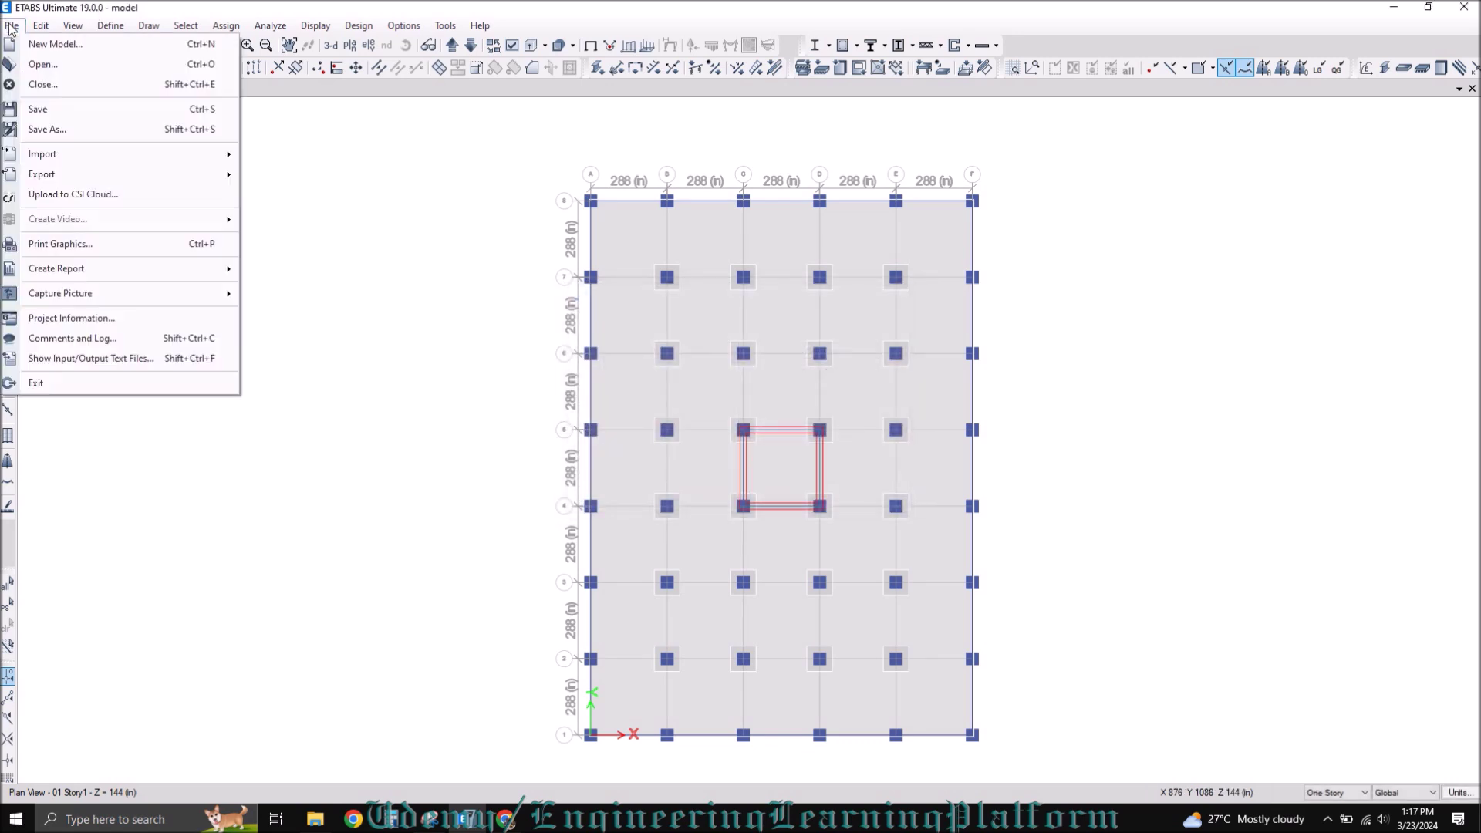
click(52, 129)
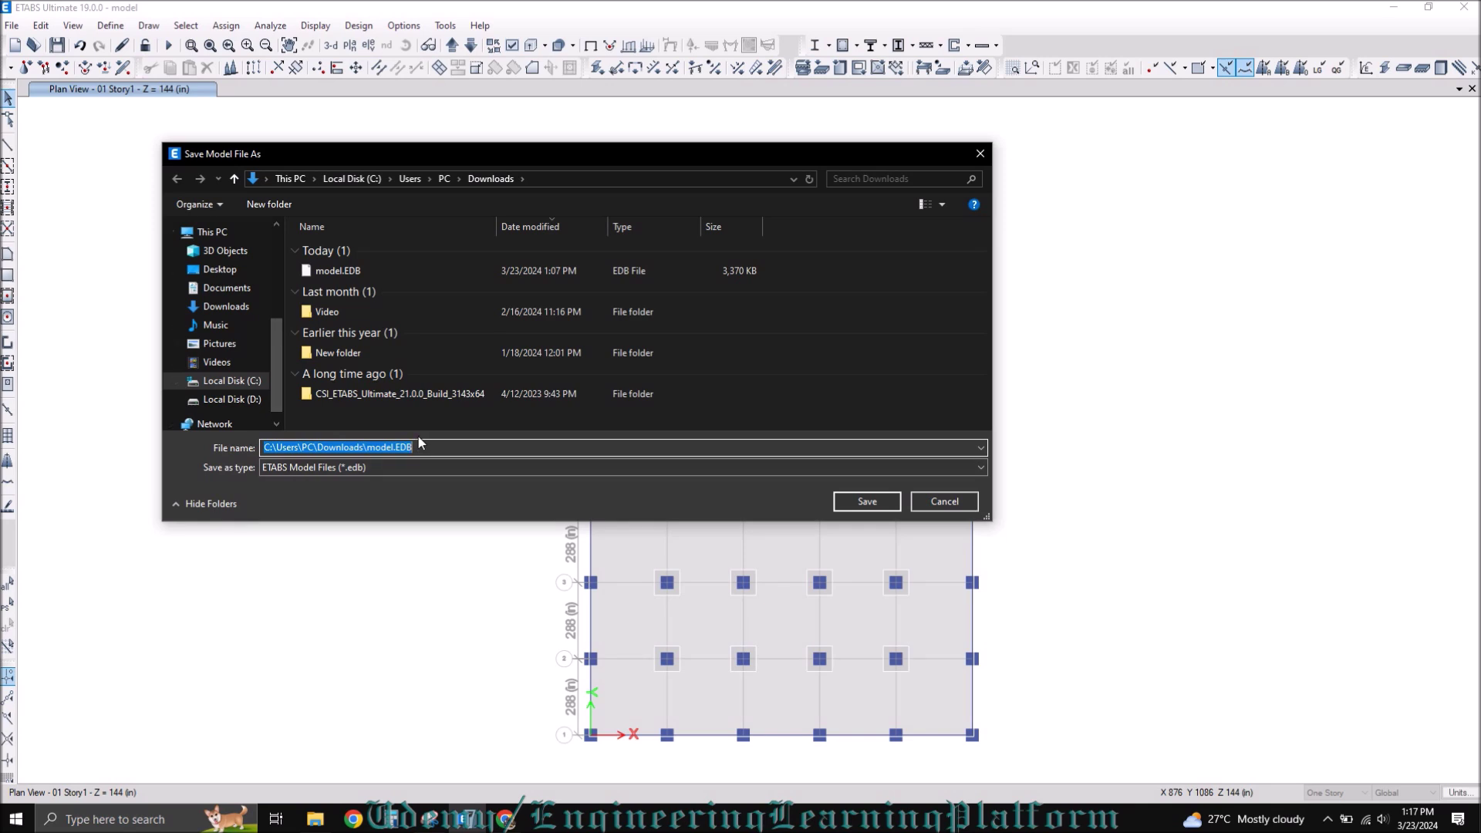
click(395, 268)
click(332, 447)
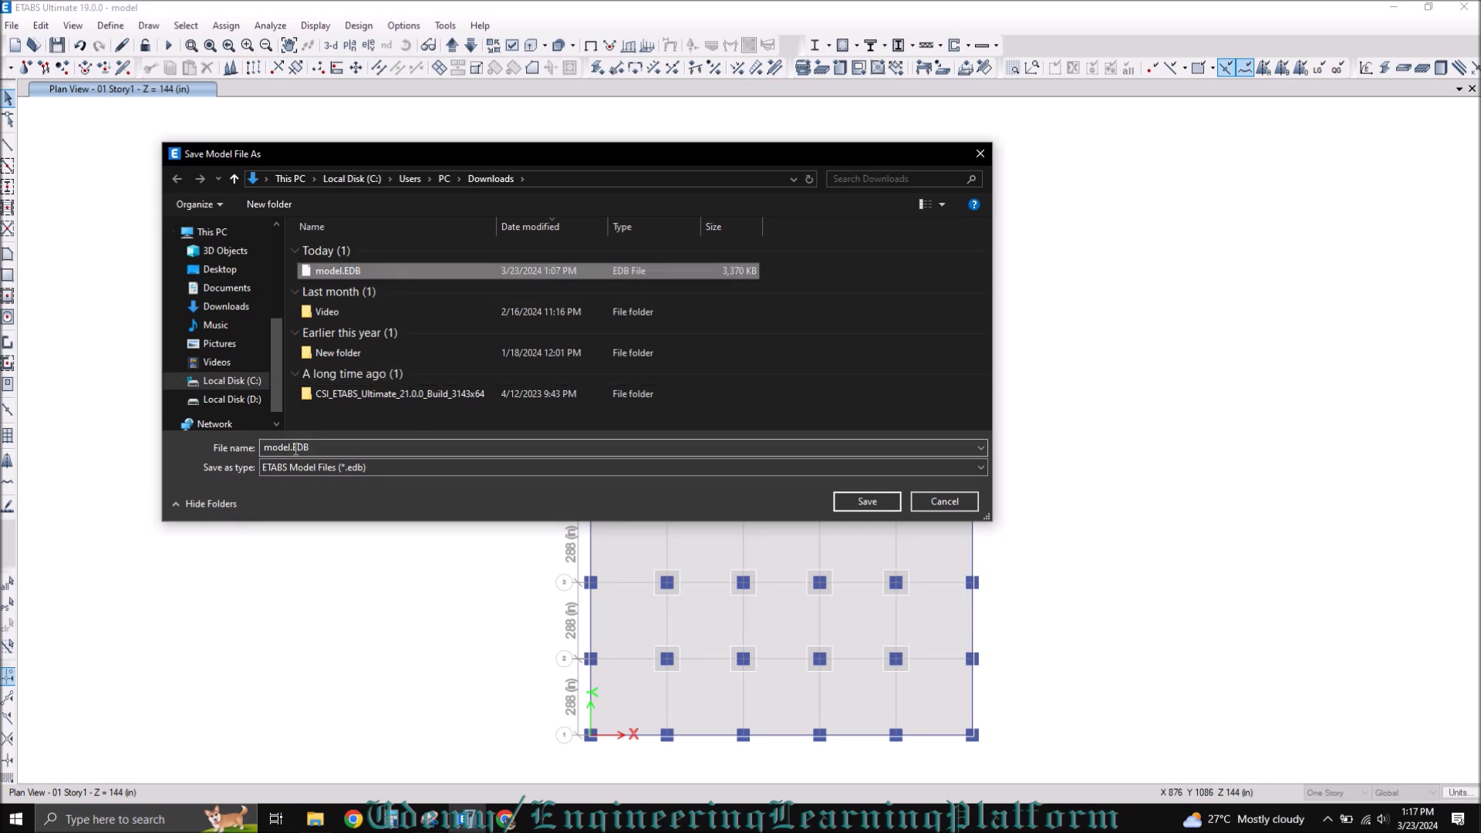
double_click(295, 449)
click(295, 449)
text(for longterm deflection only)
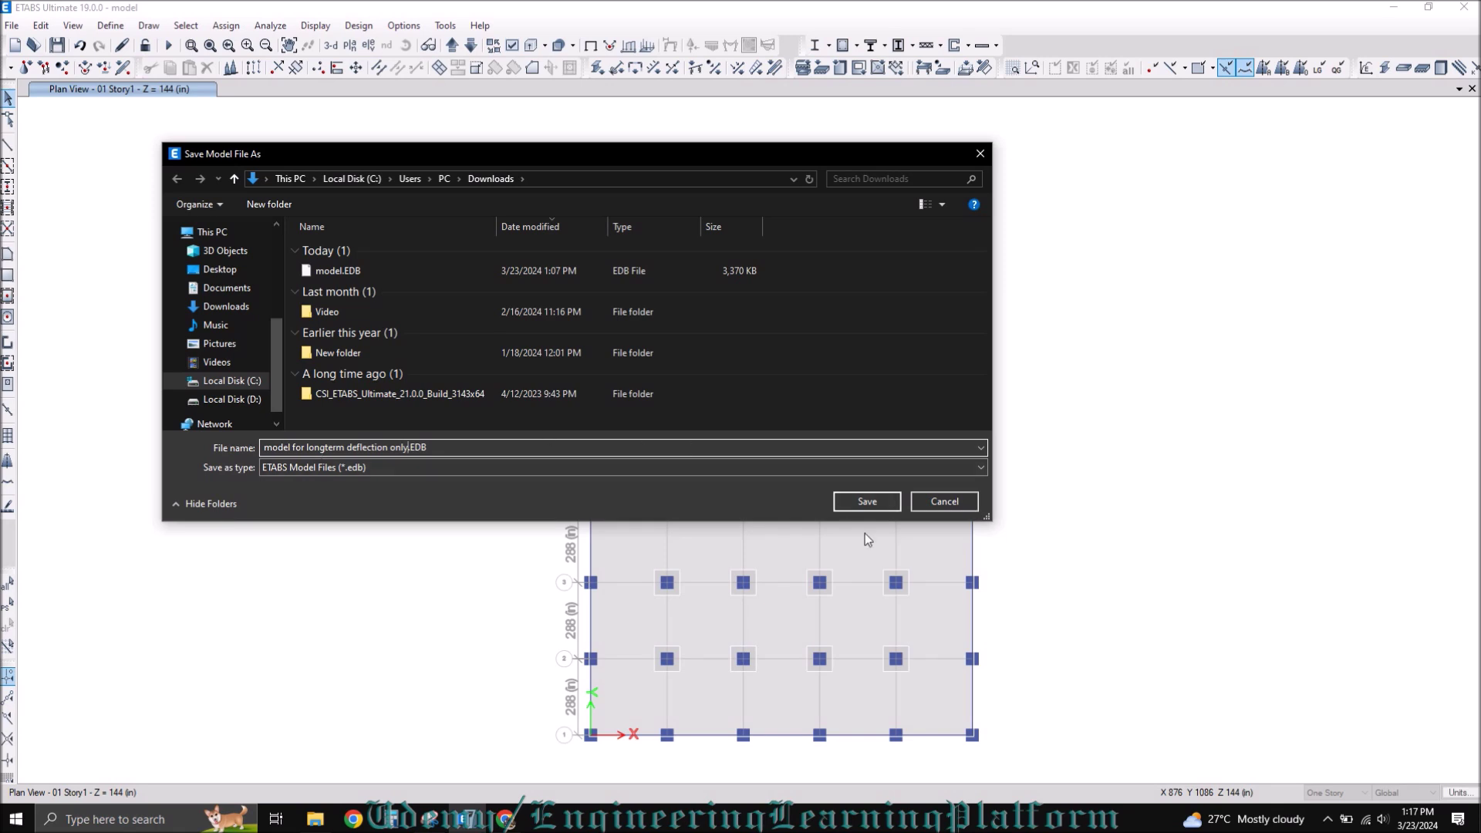
click(866, 501)
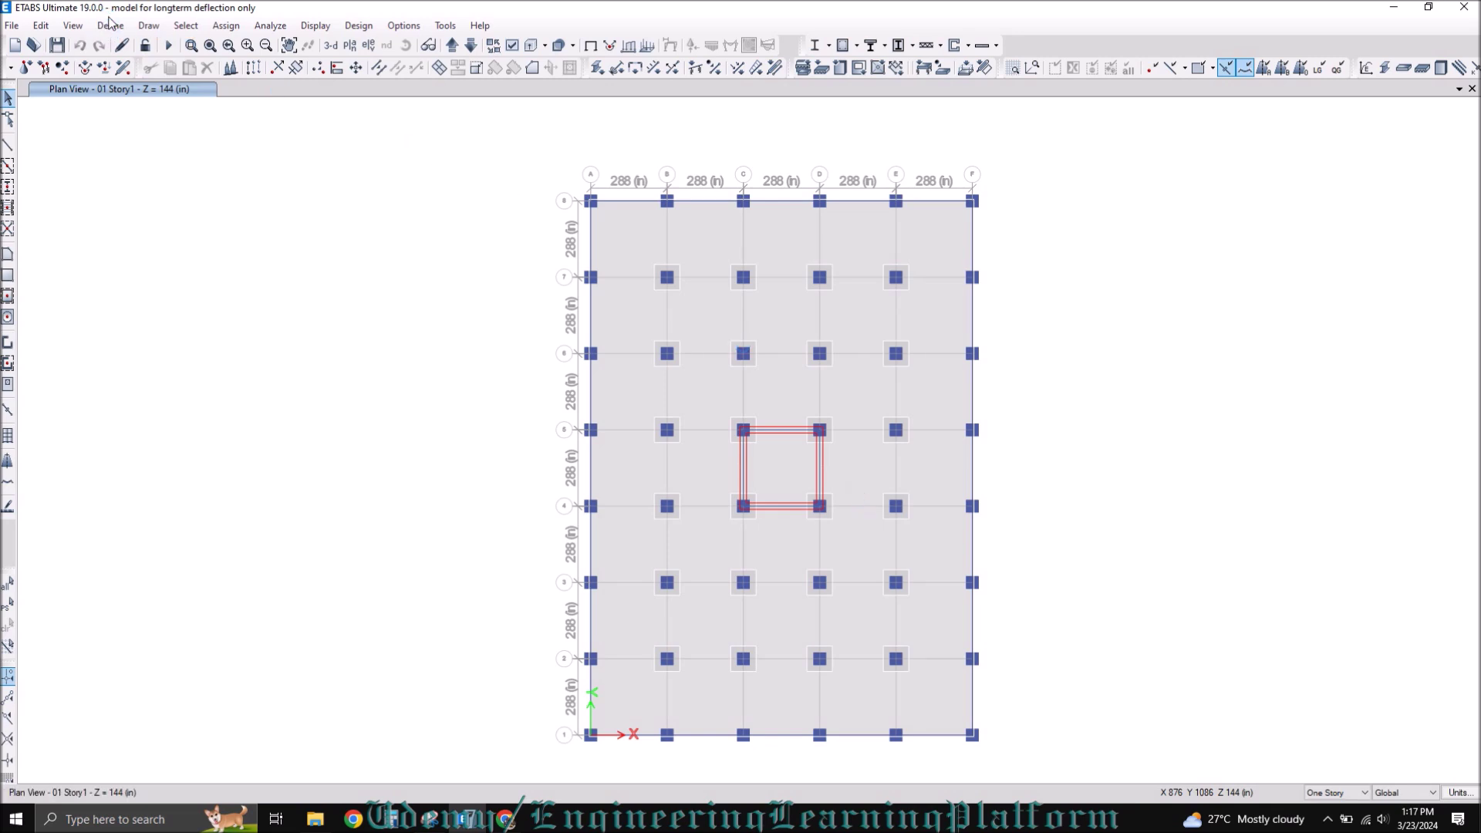
Review the defined load cases, including Dead, Live, Finishes and Wall / Parapet.
click(110, 26)
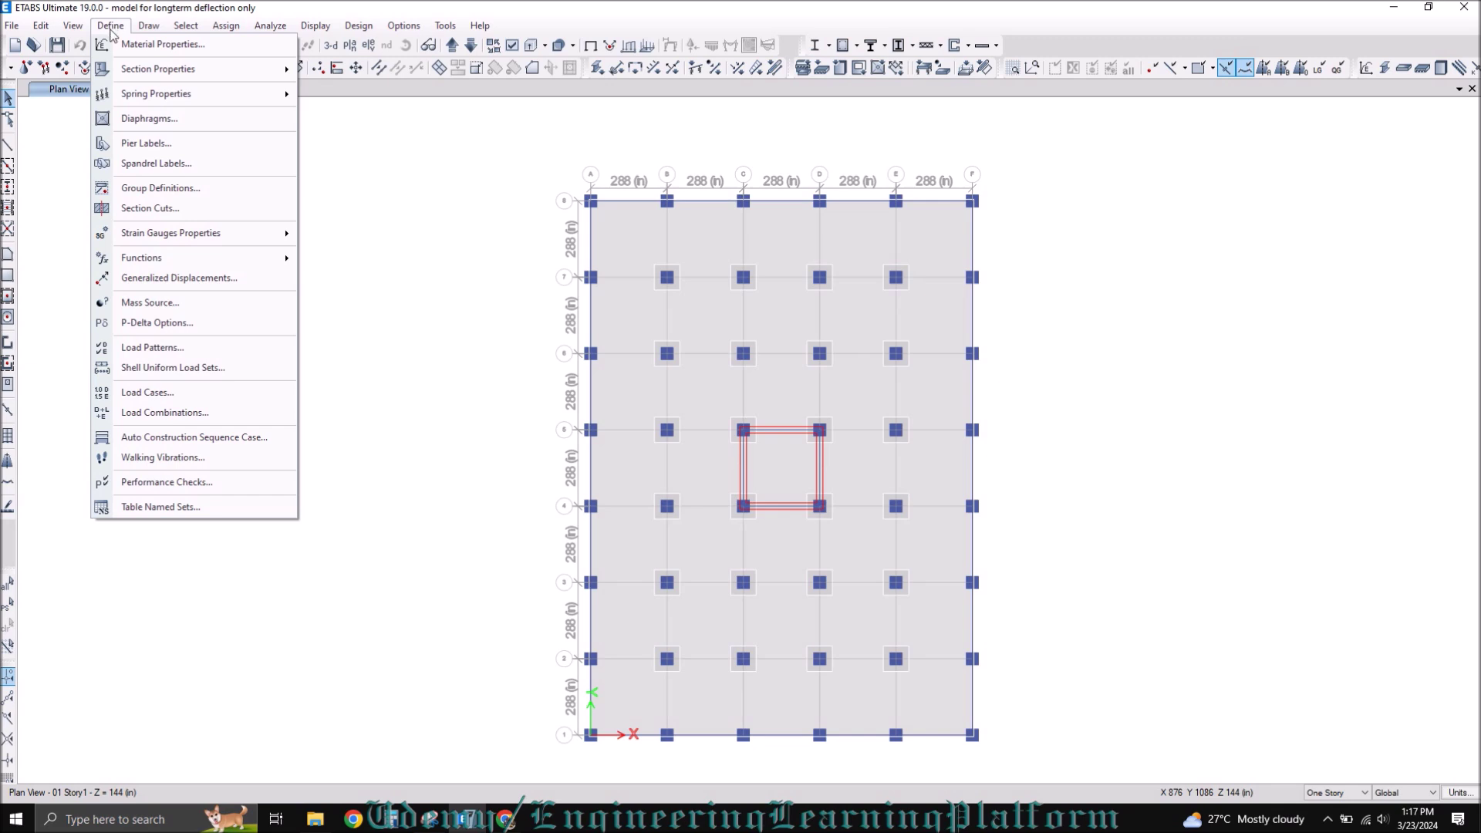
click(141, 394)
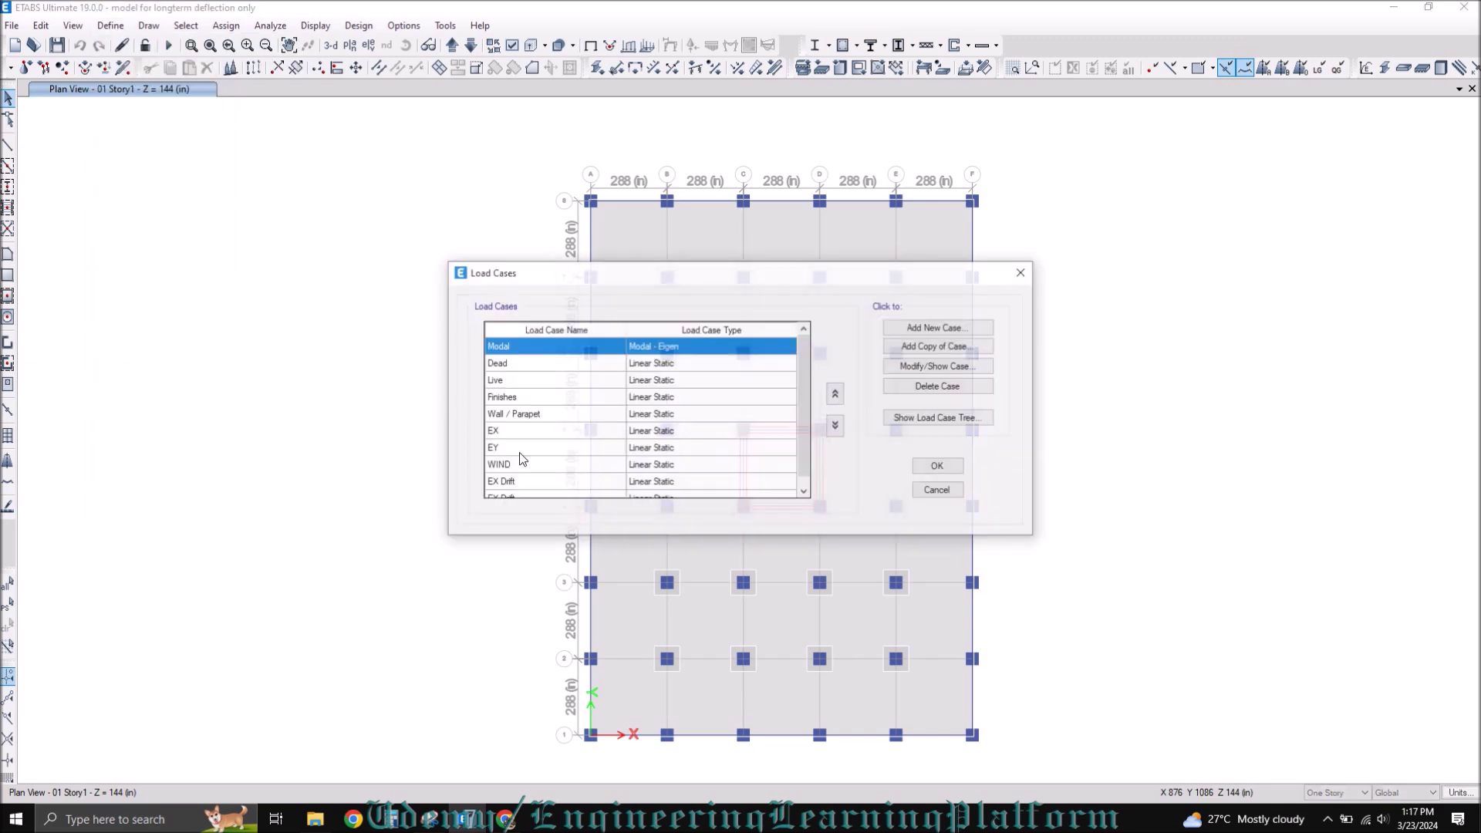
click(524, 365)
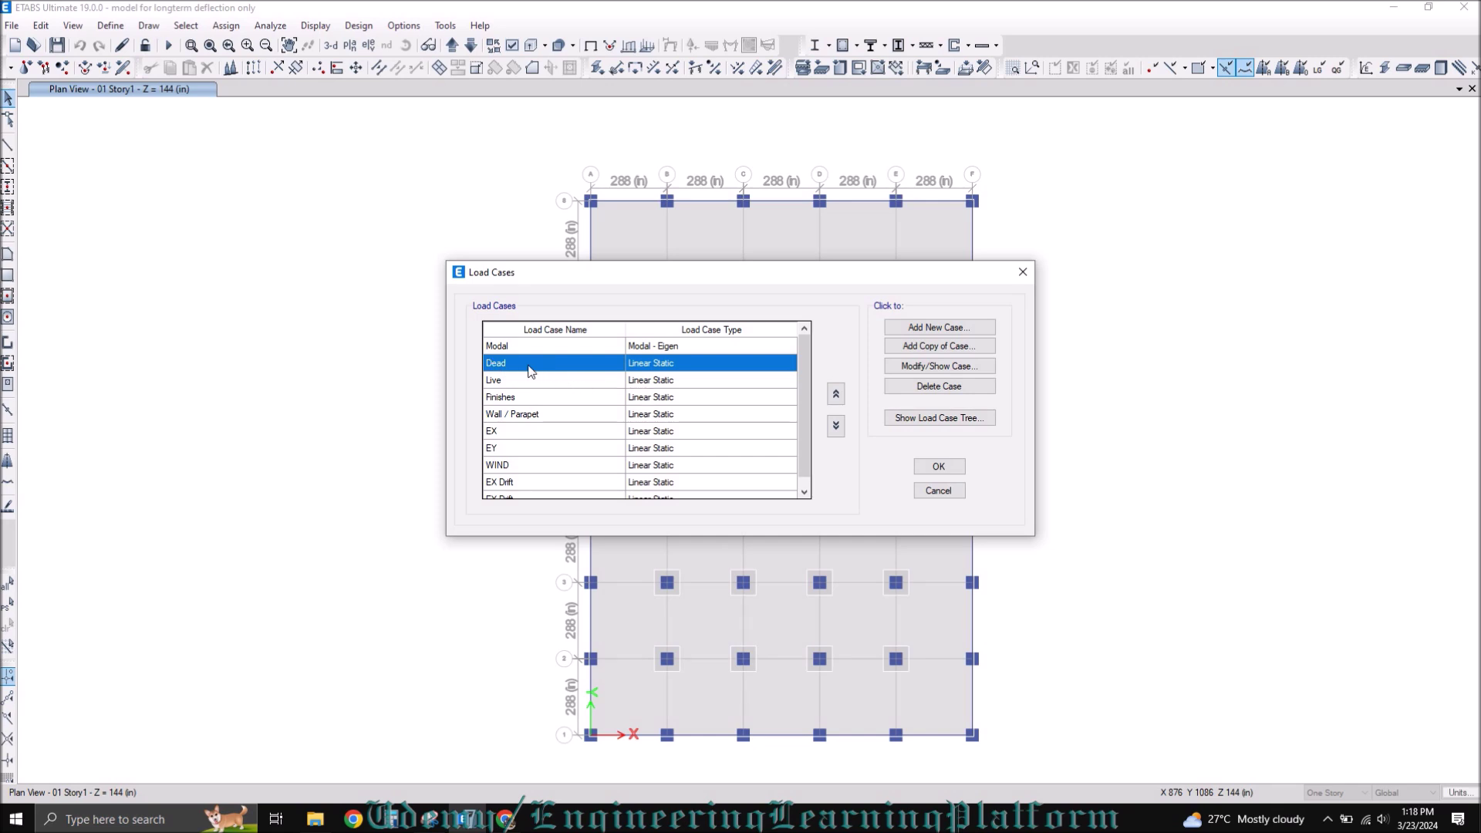
click(494, 382)
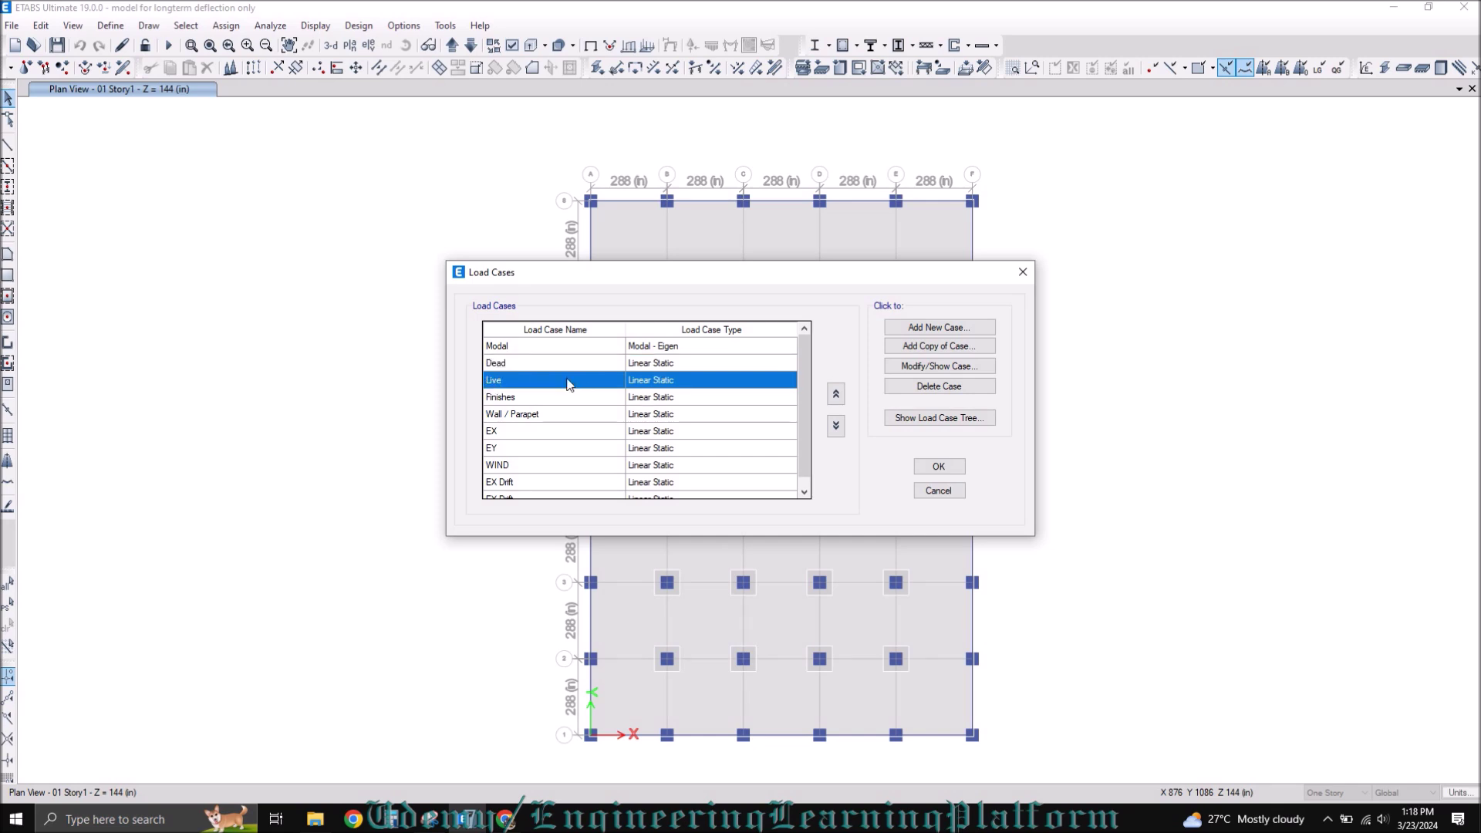
click(509, 400)
click(525, 417)
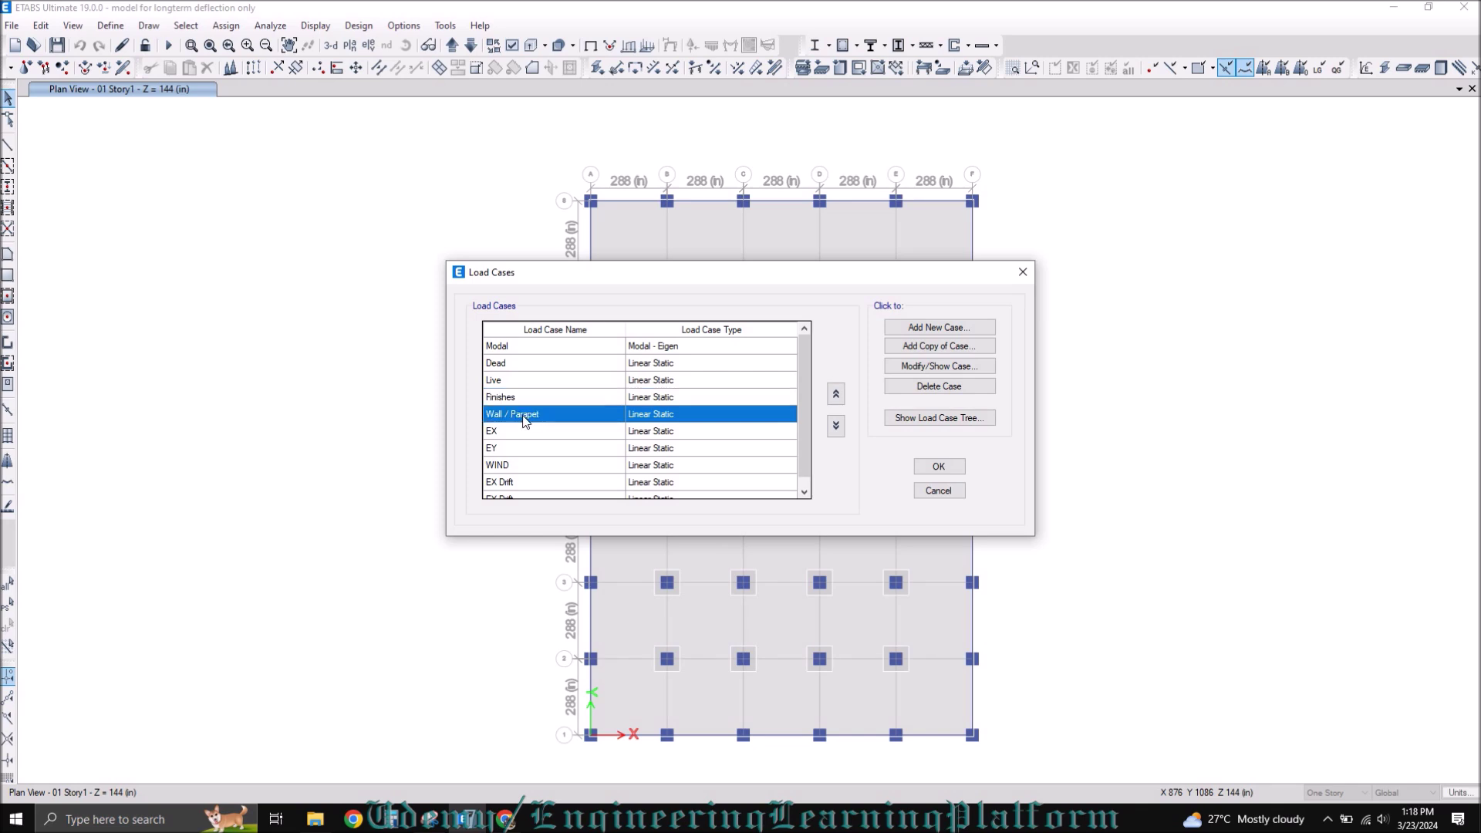
scroll(542, 401, down, 1)
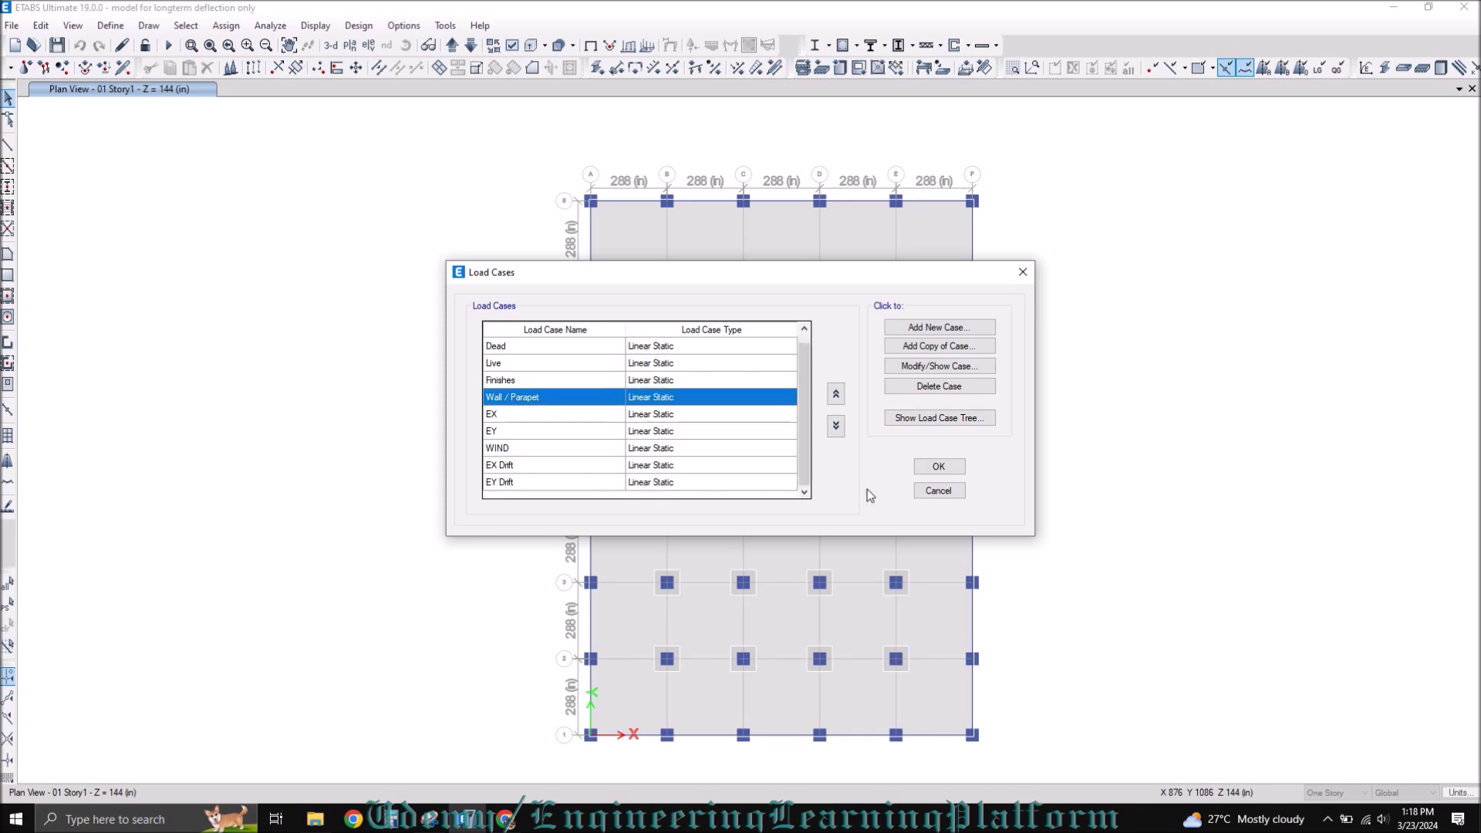
click(938, 466)
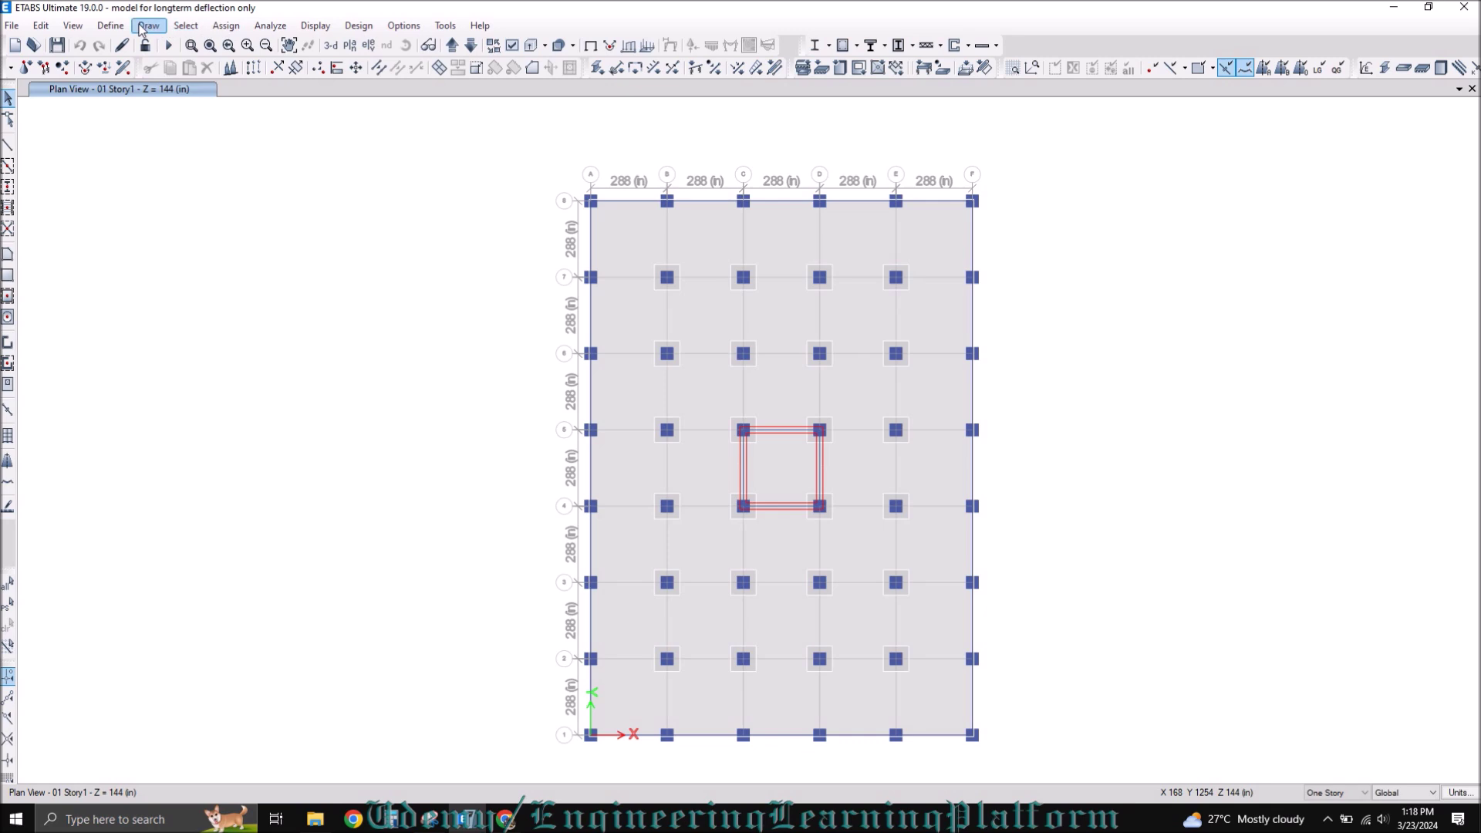
Add a new load case named L1 and apply the Dead load pattern with scale factor 1.
click(111, 26)
click(154, 391)
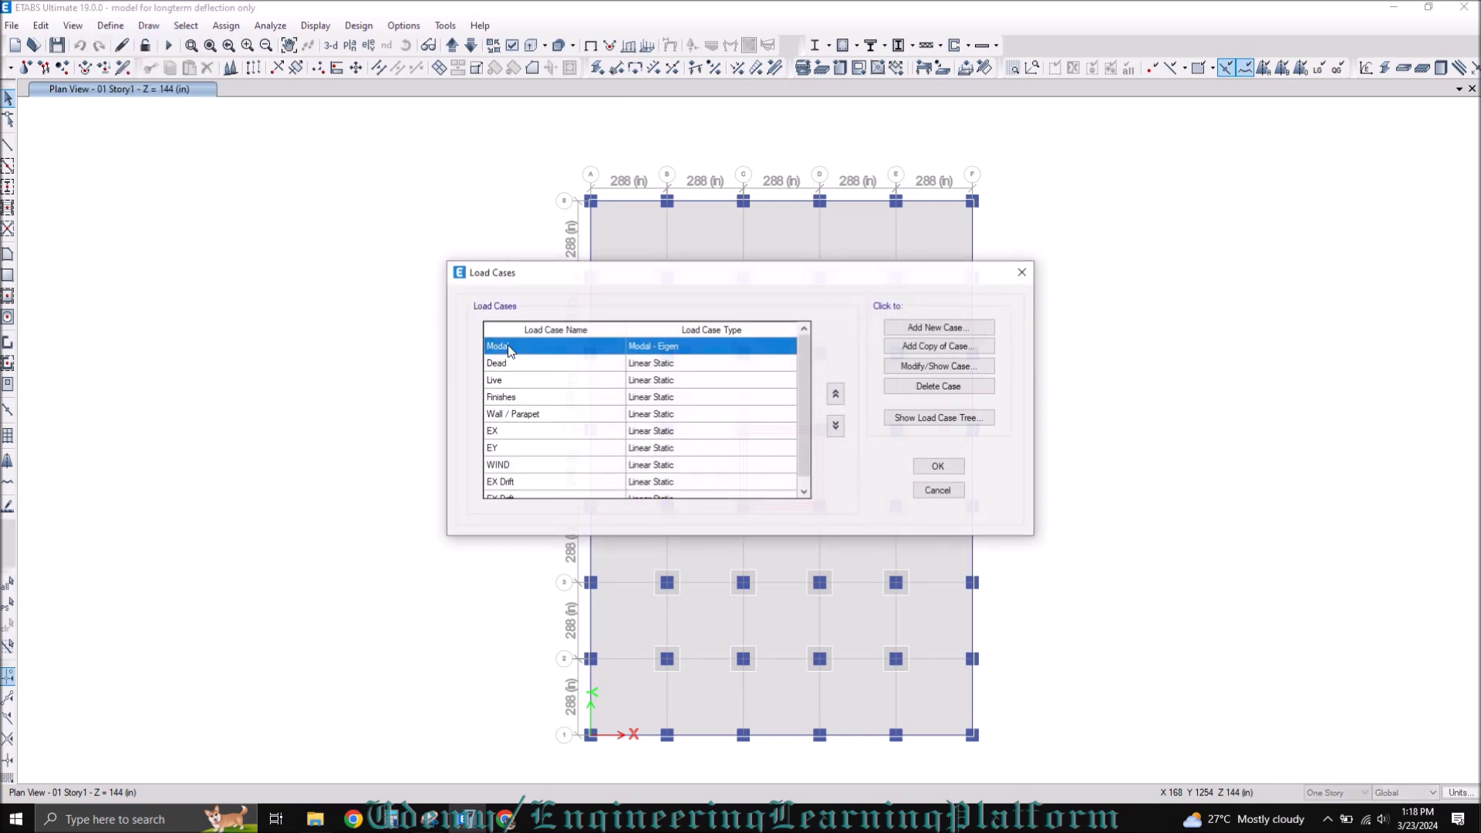
key(Return)
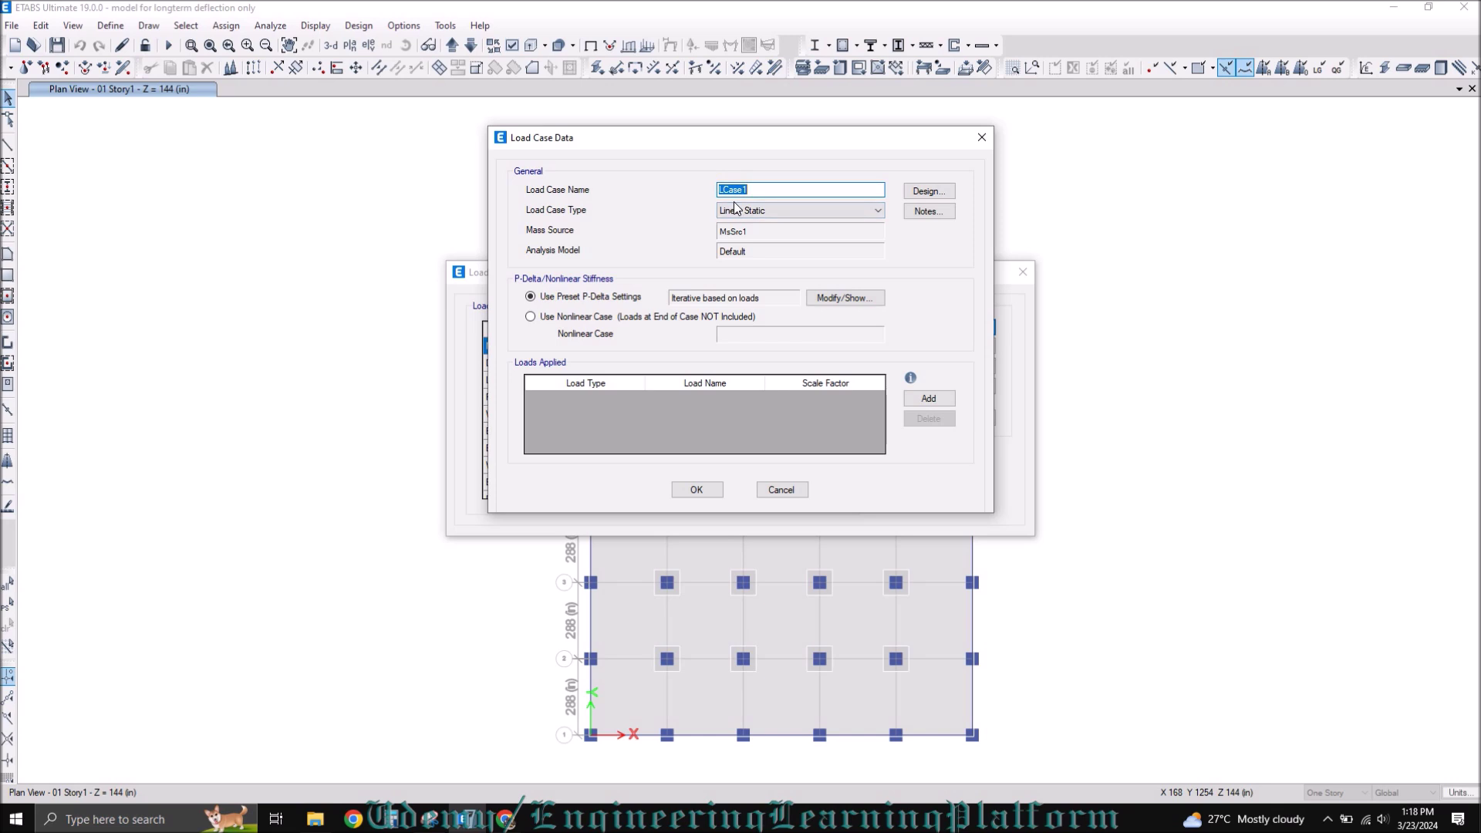
text(L1)
click(927, 398)
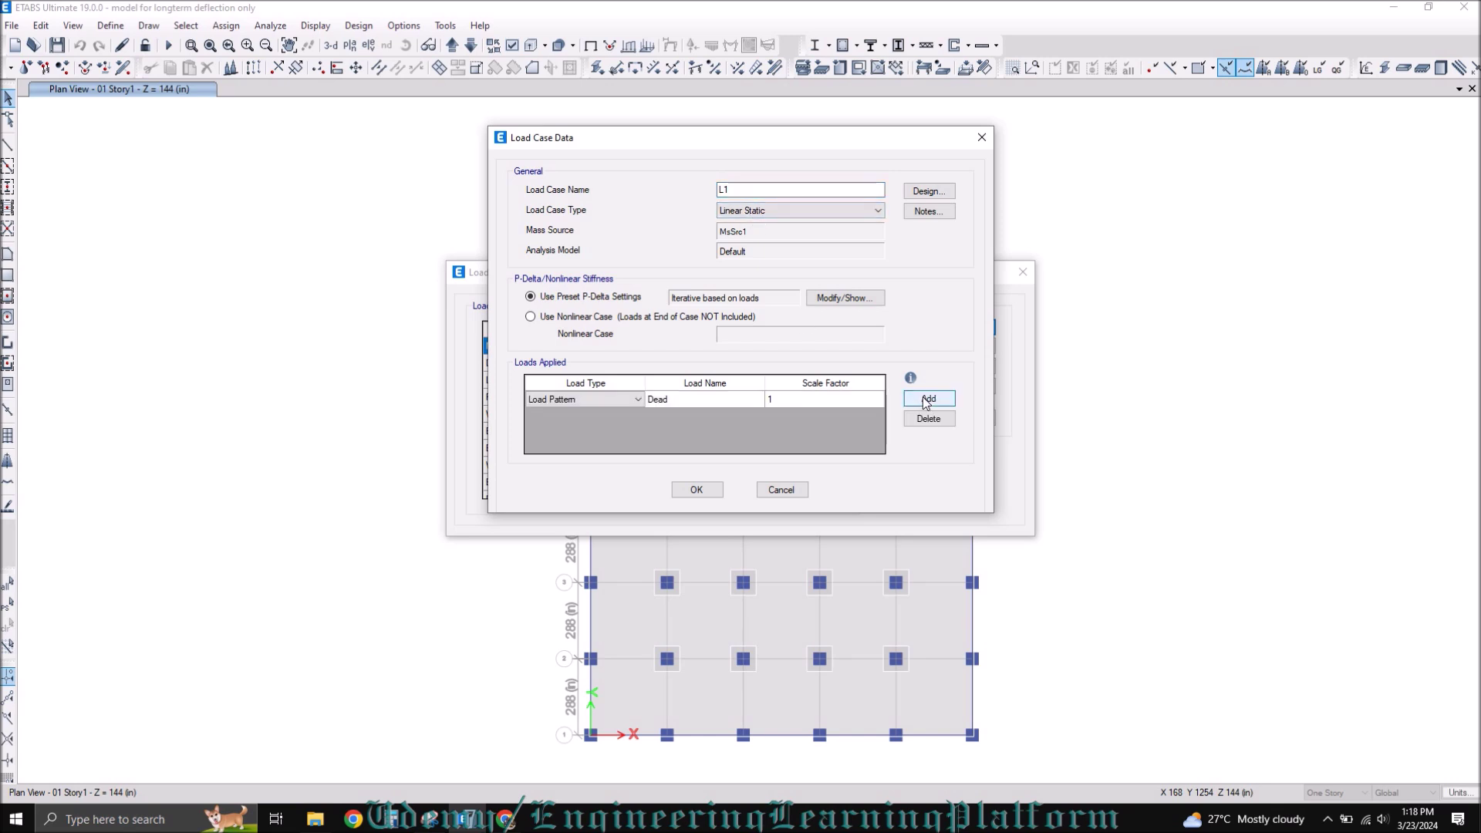
click(609, 399)
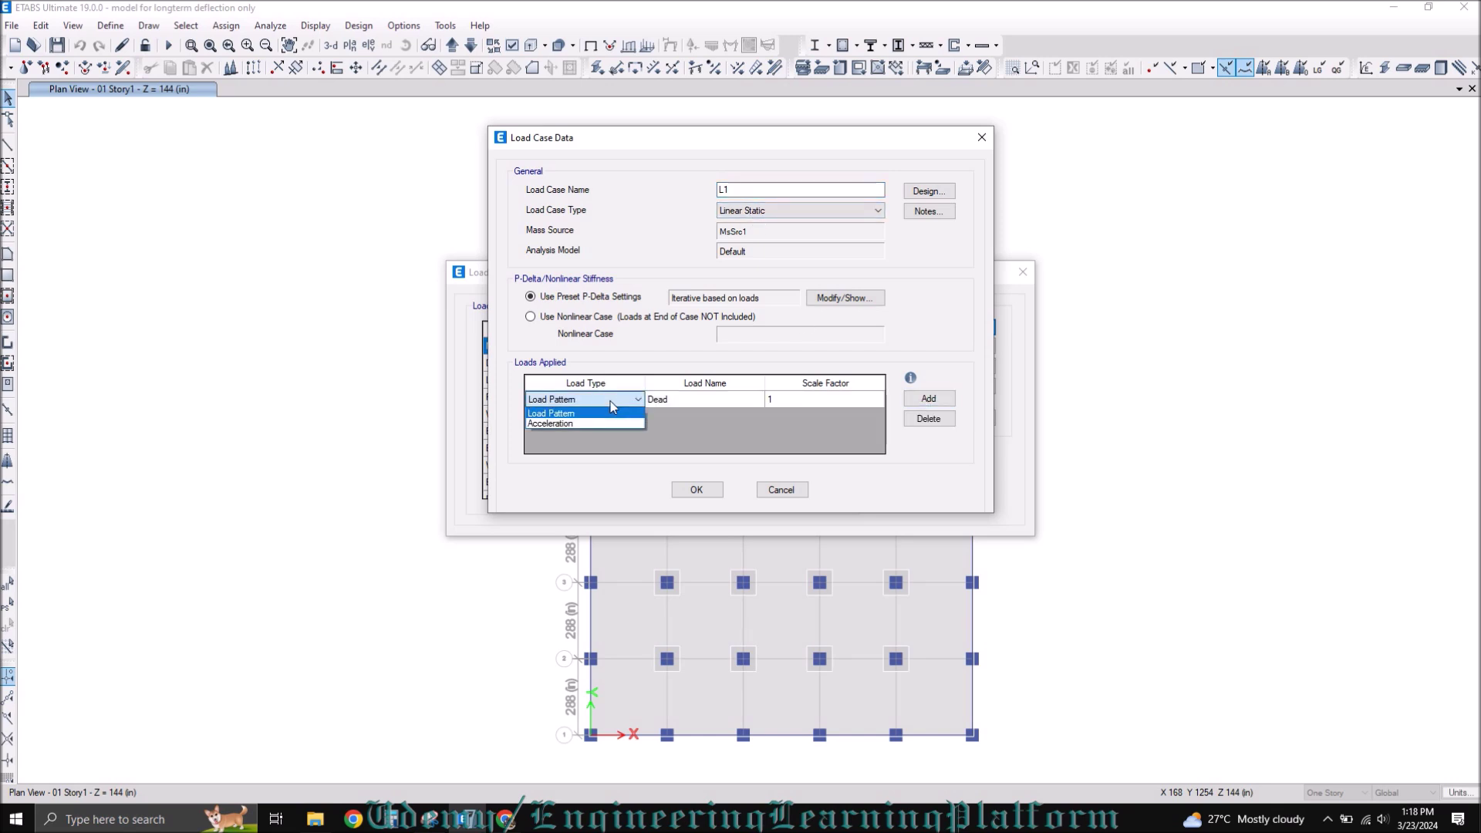
click(610, 401)
click(688, 394)
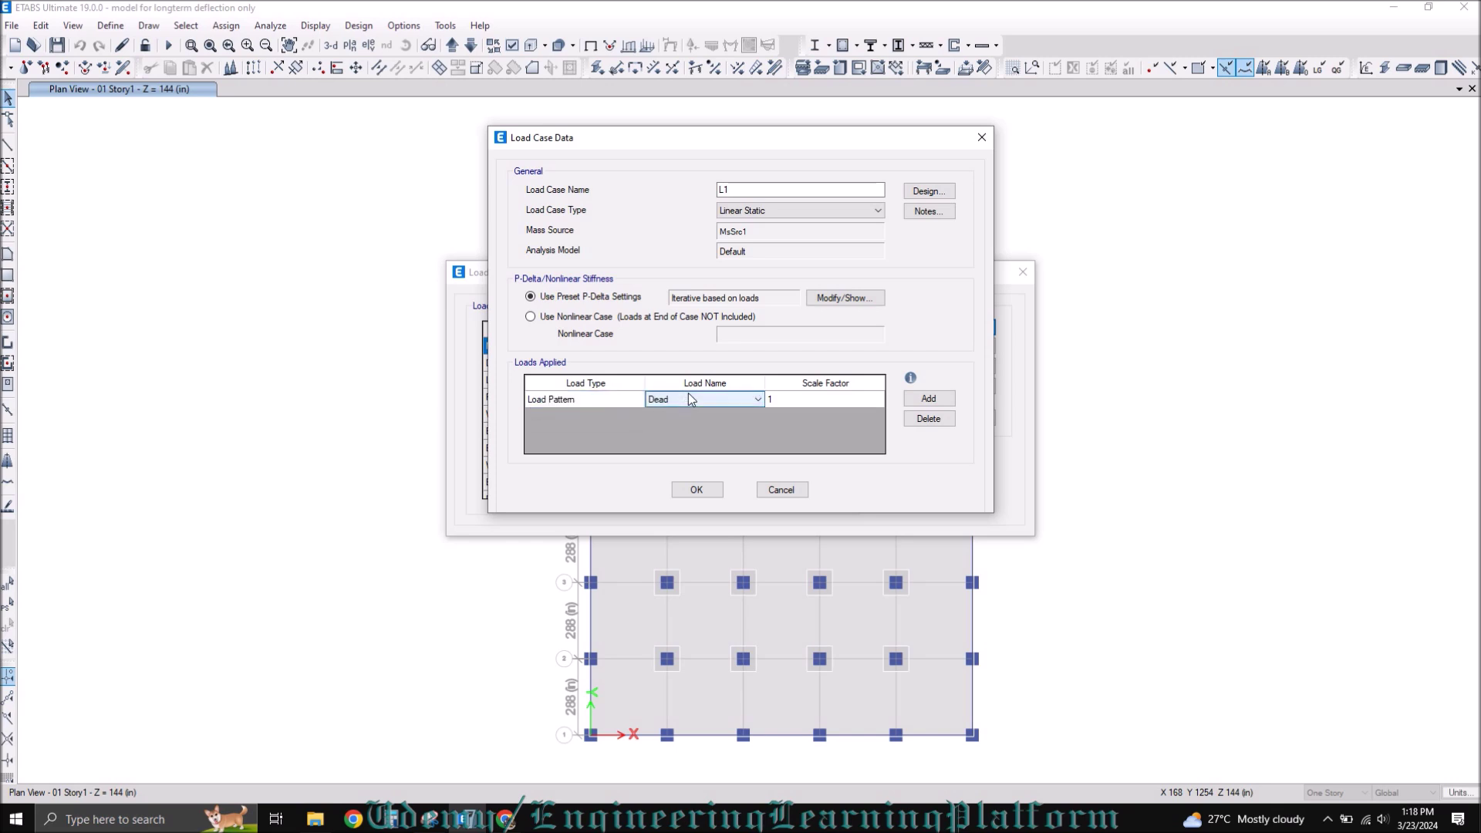
Add the Finishes and Wall / Parapet load patterns to load case L1, each with scale factor 1.
click(928, 398)
click(679, 417)
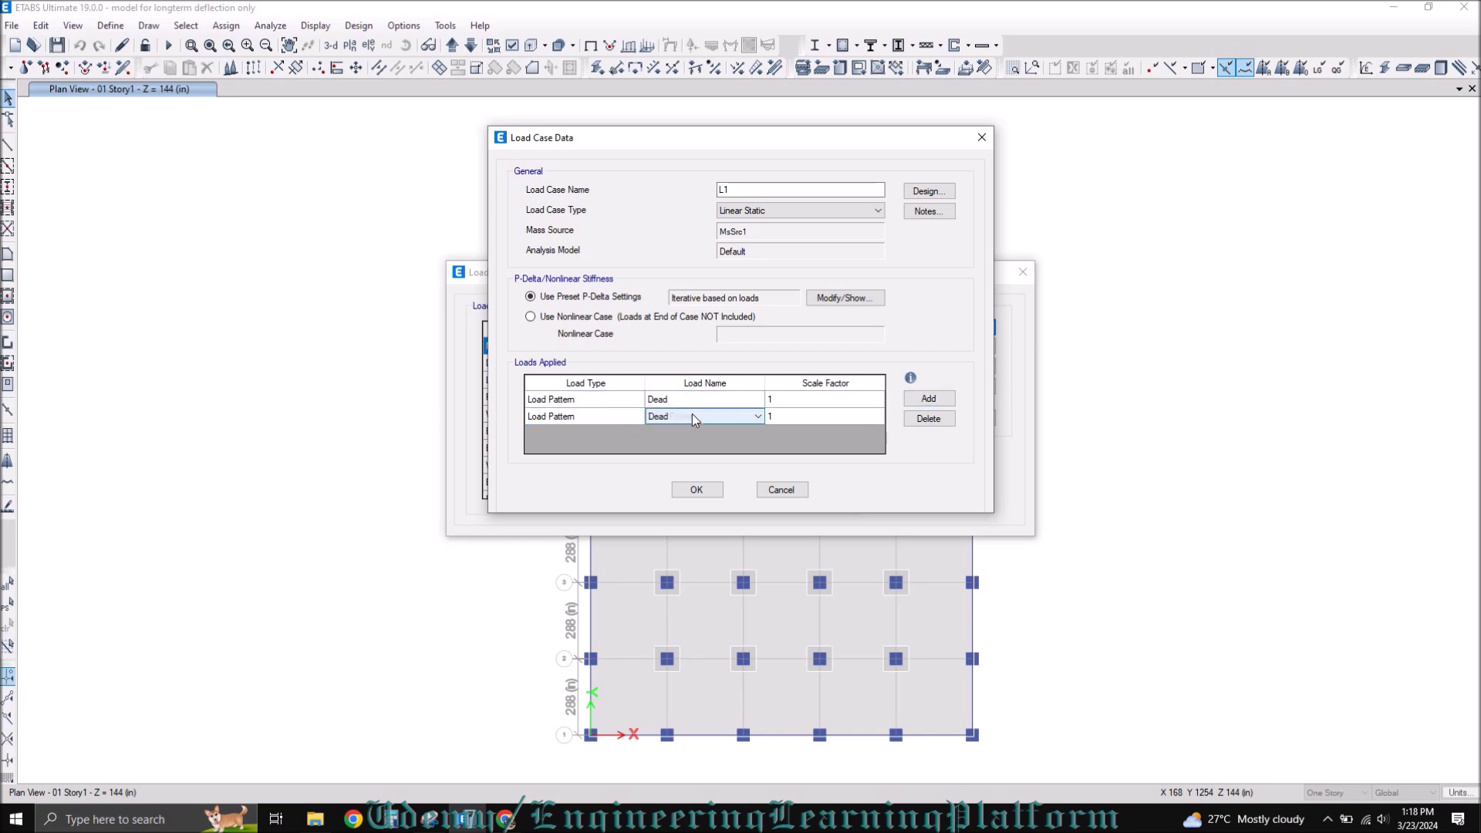
click(692, 416)
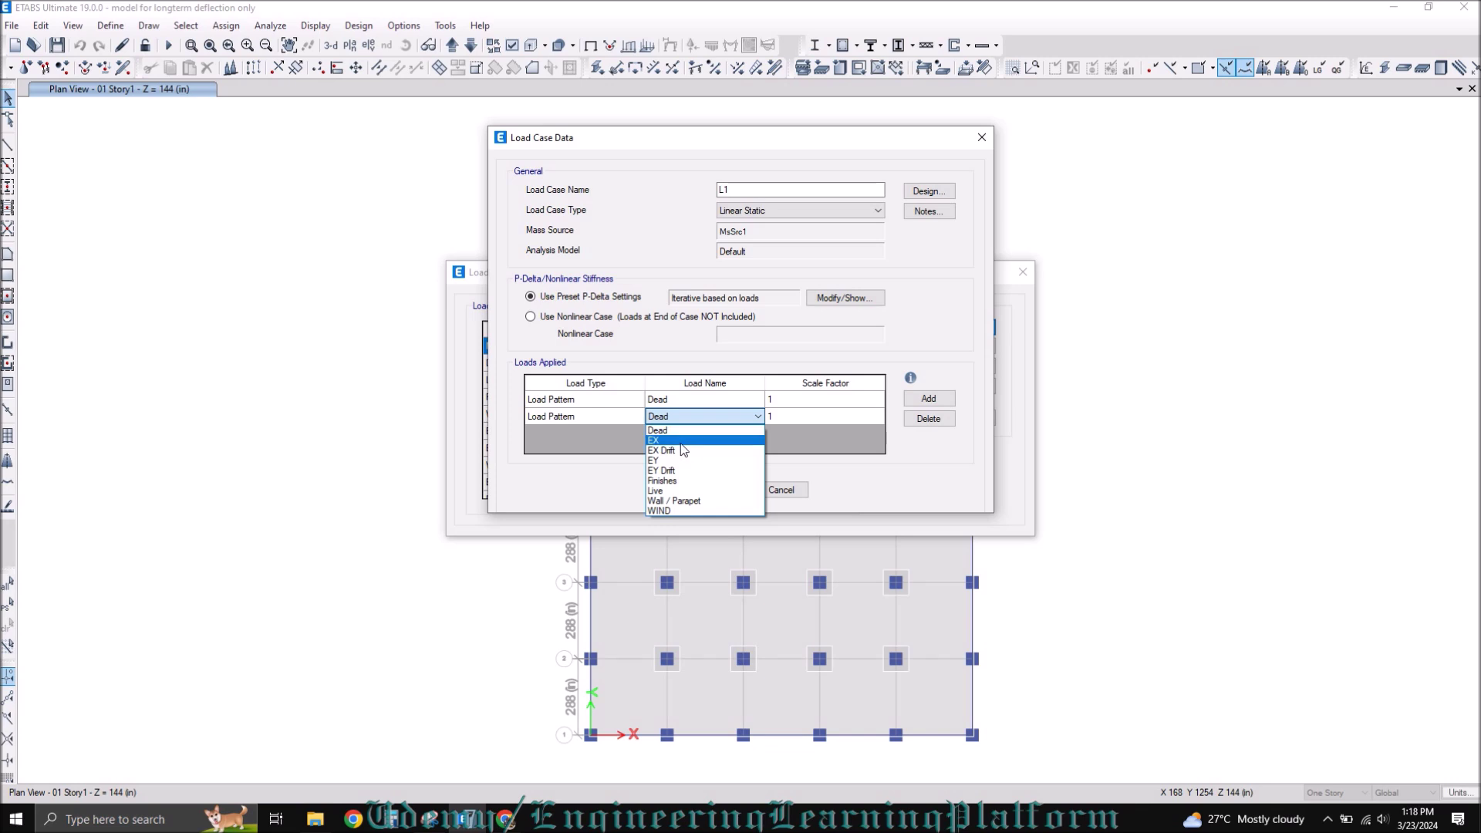
click(678, 481)
click(926, 396)
click(725, 432)
click(725, 432)
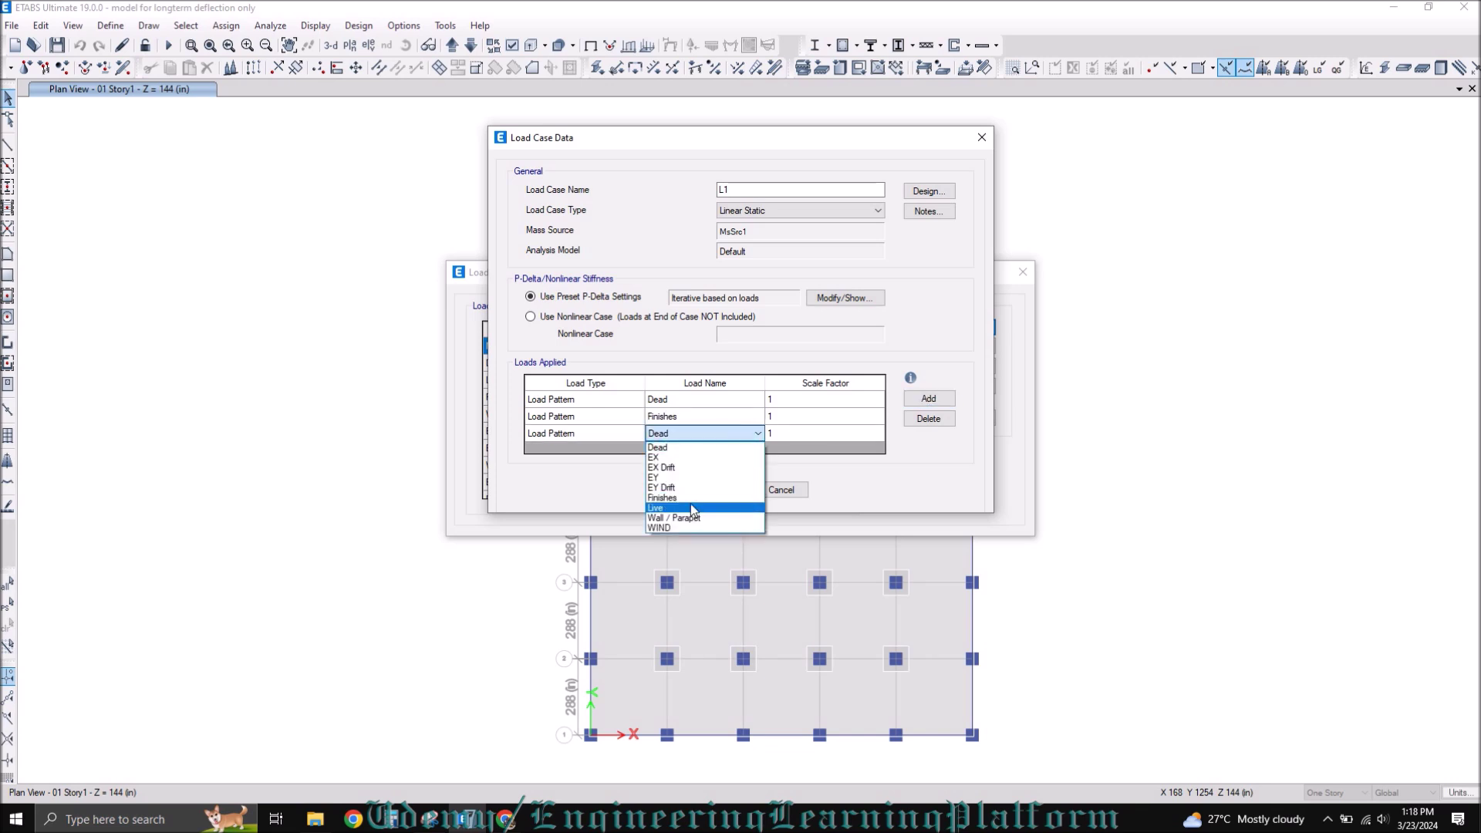
click(689, 518)
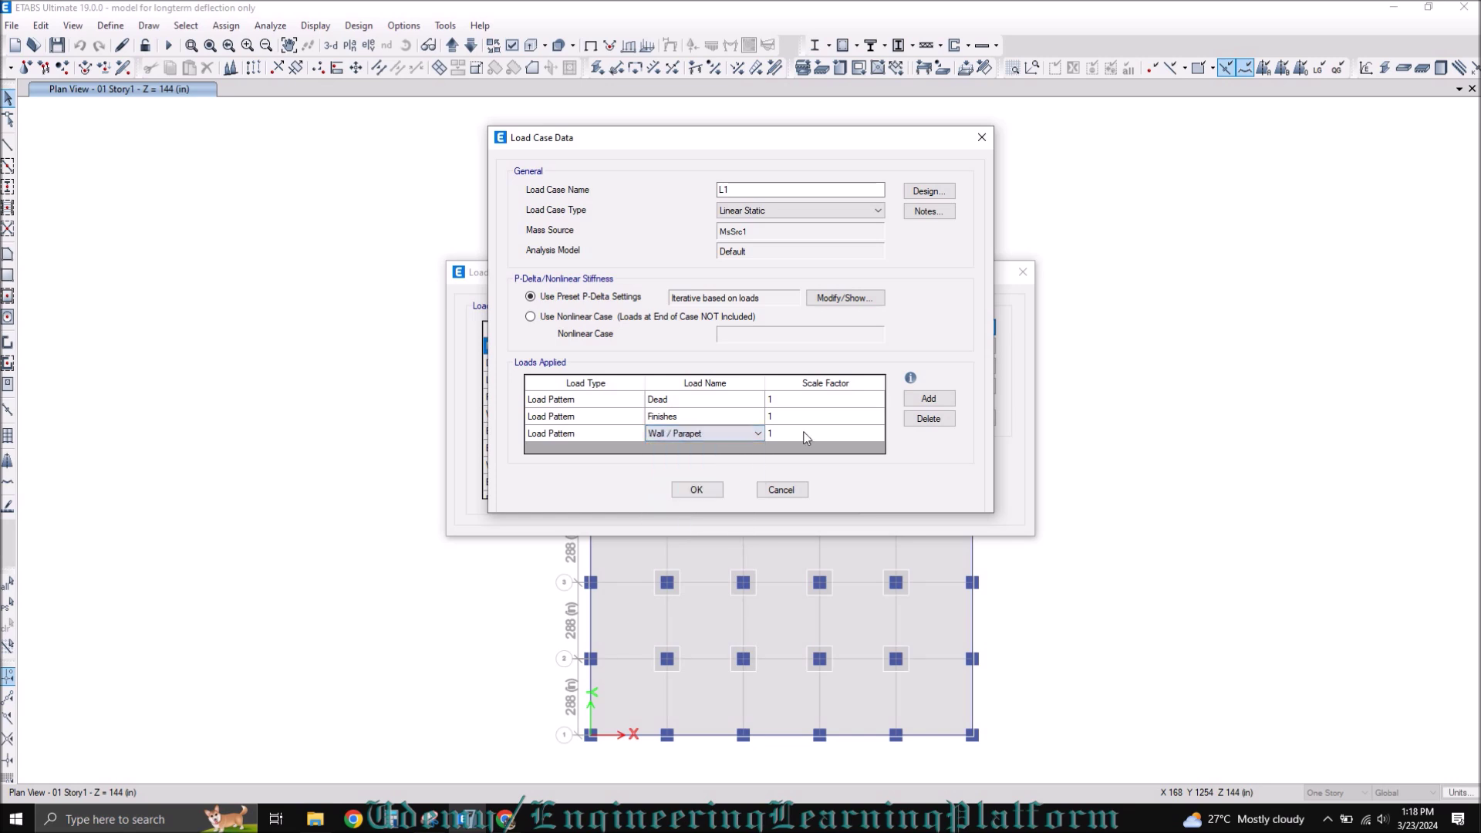
Add the Live load pattern to load case L1 with scale factor 1.
click(913, 400)
click(725, 433)
click(725, 433)
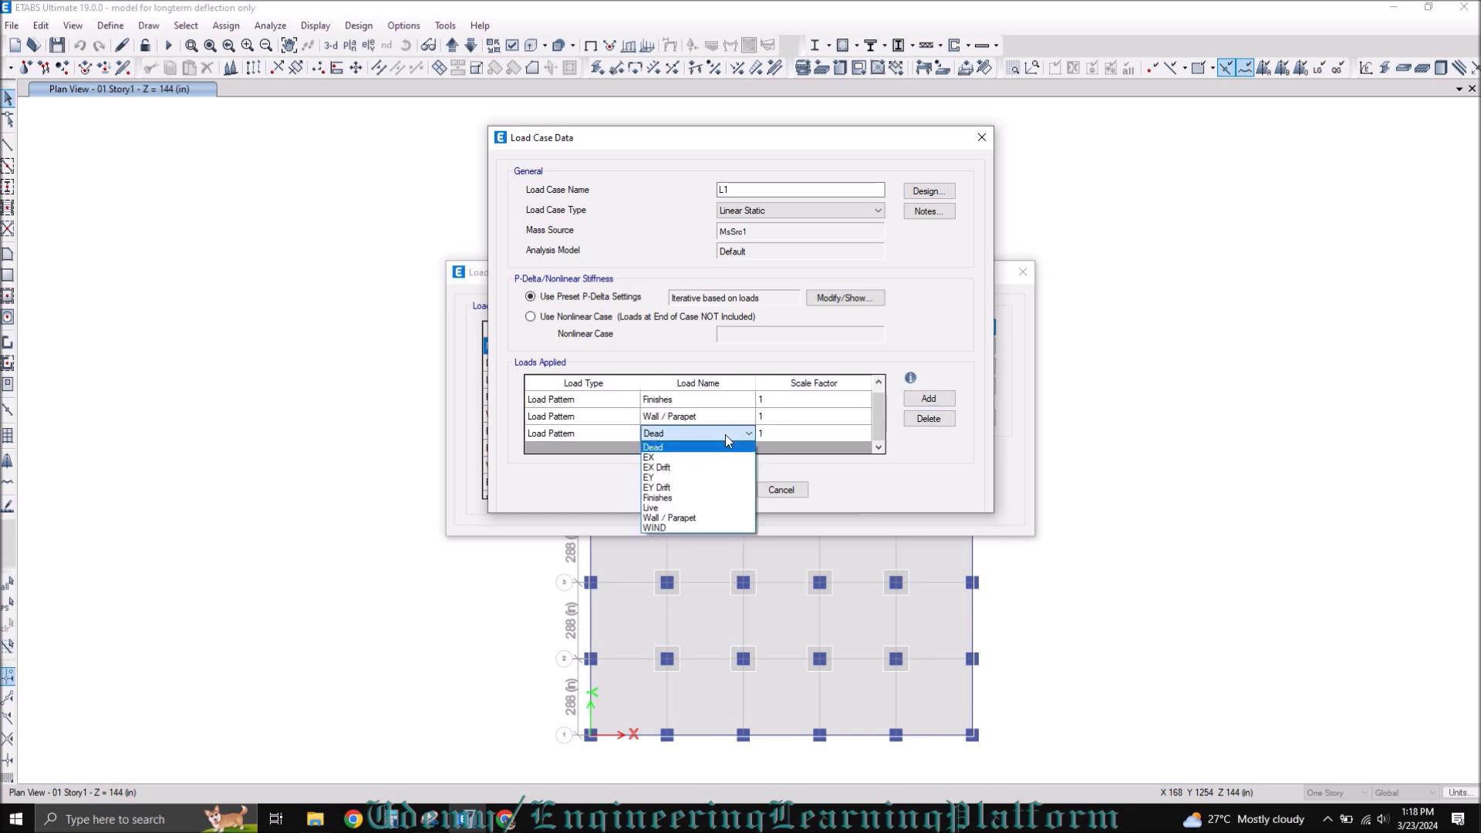
click(694, 509)
click(837, 433)
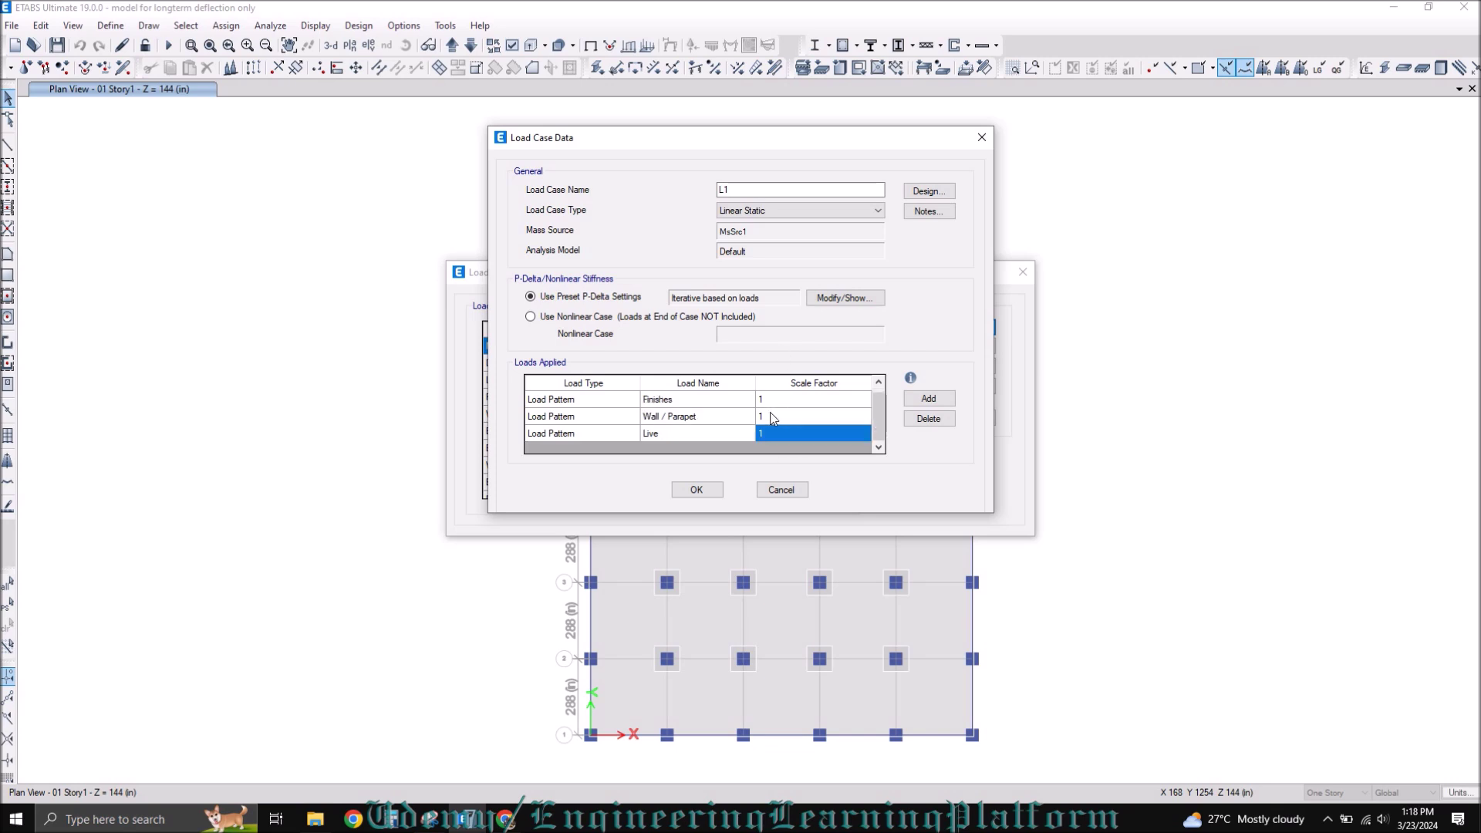
Change load case L1 to Nonlinear Static and set its floor cracking analysis to Cracked (Short Term).
click(780, 212)
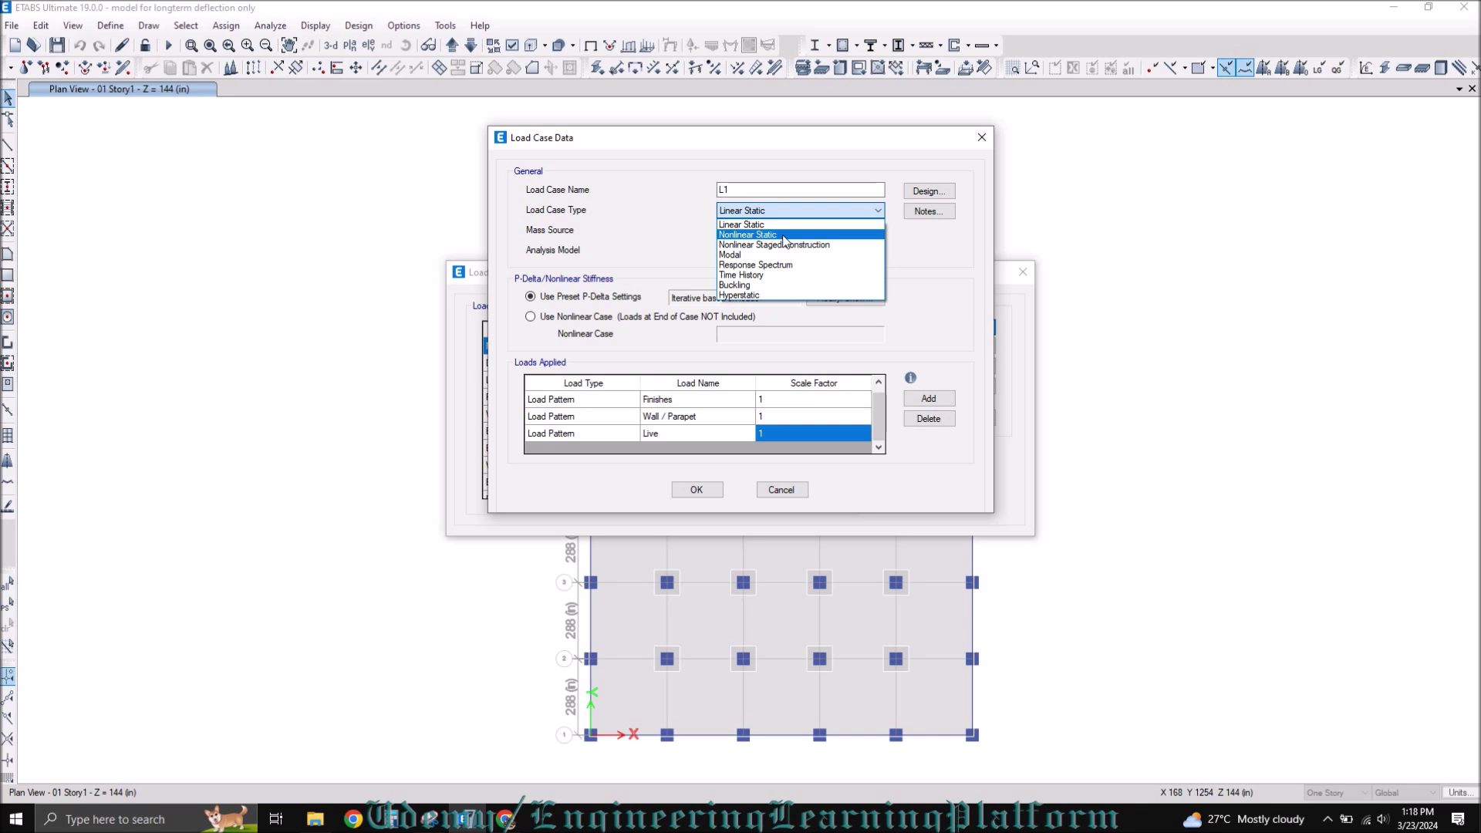
click(784, 240)
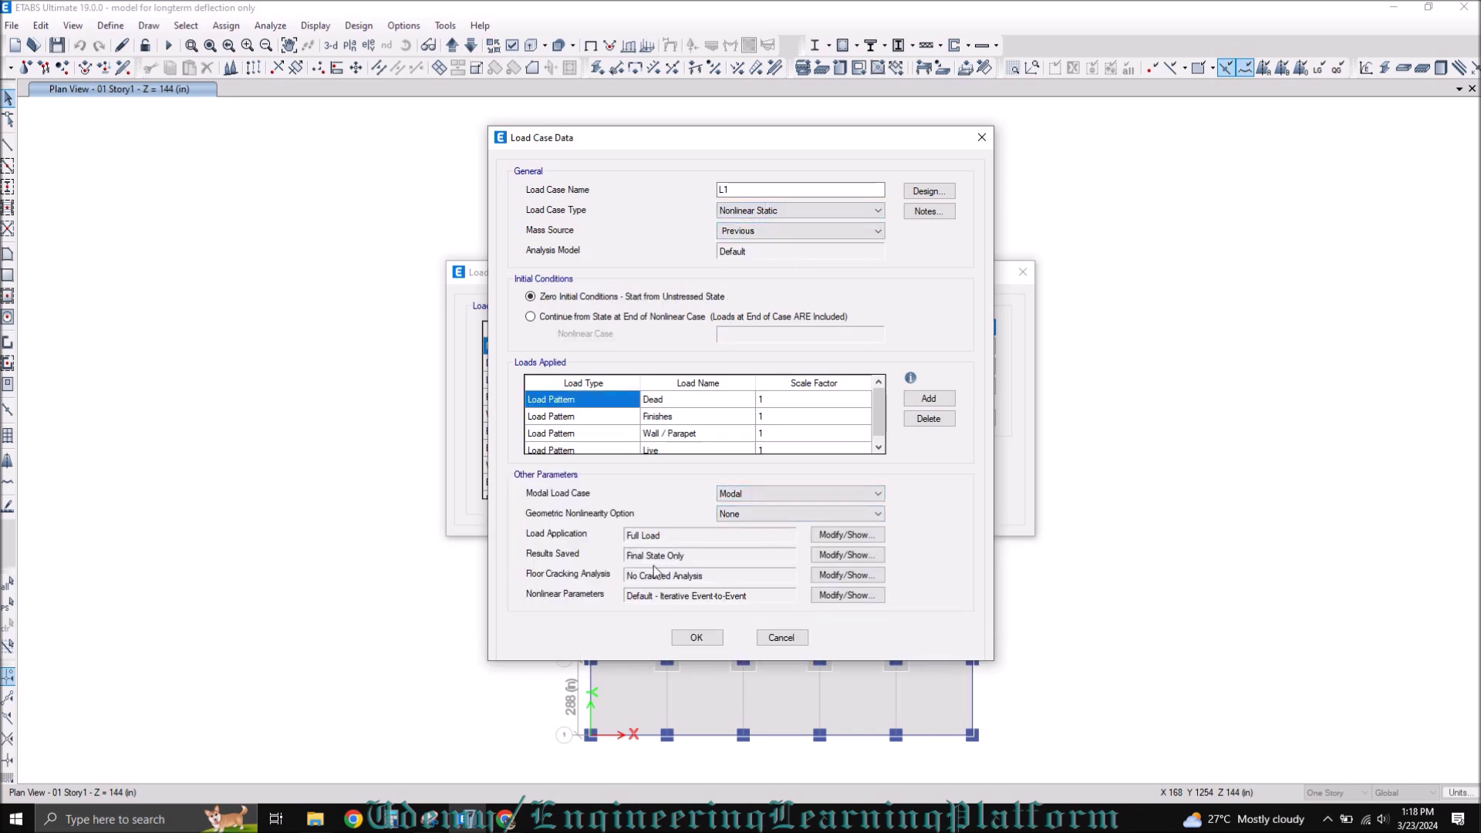
click(835, 580)
click(618, 259)
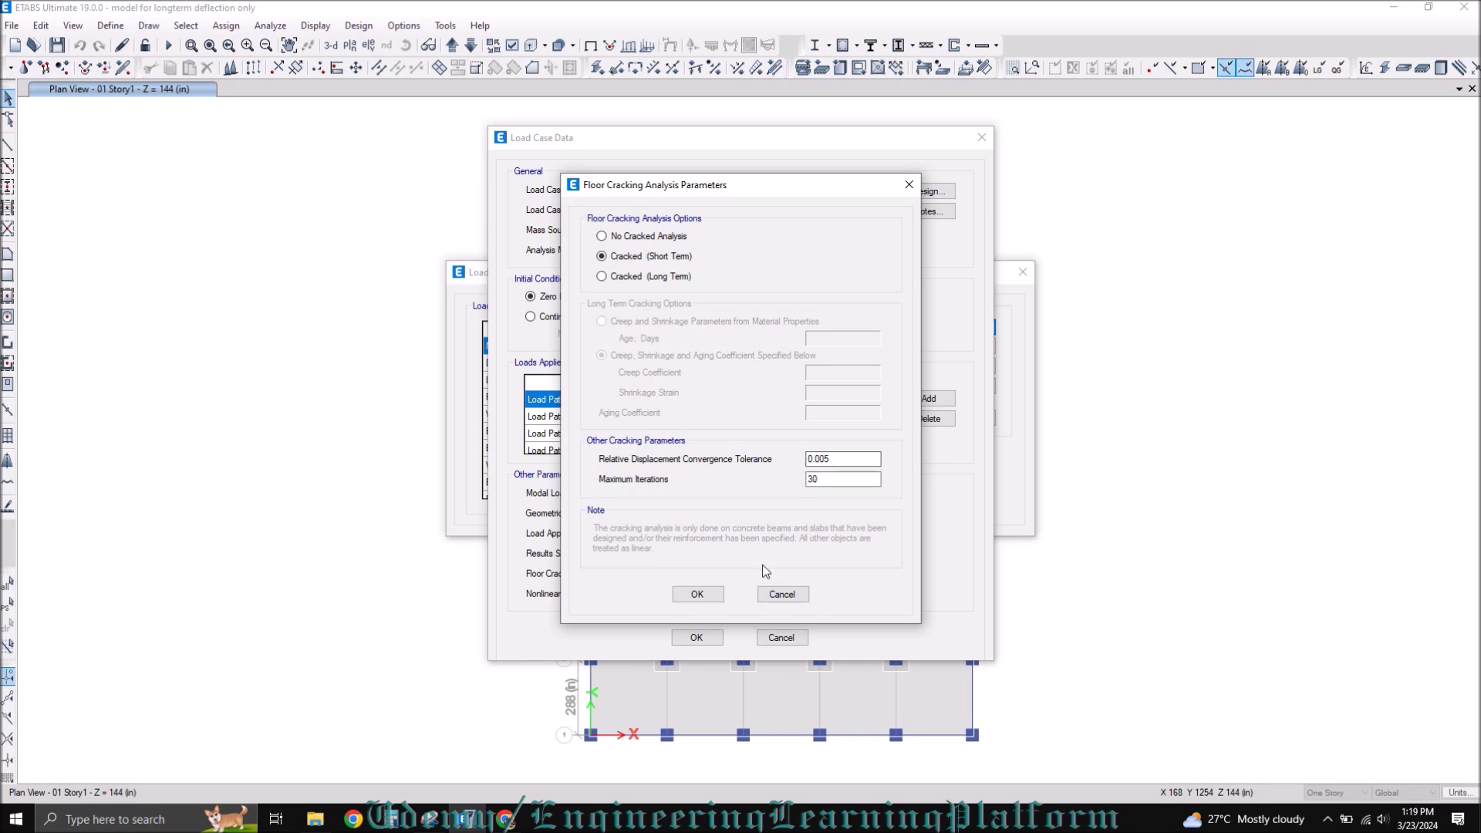
click(698, 595)
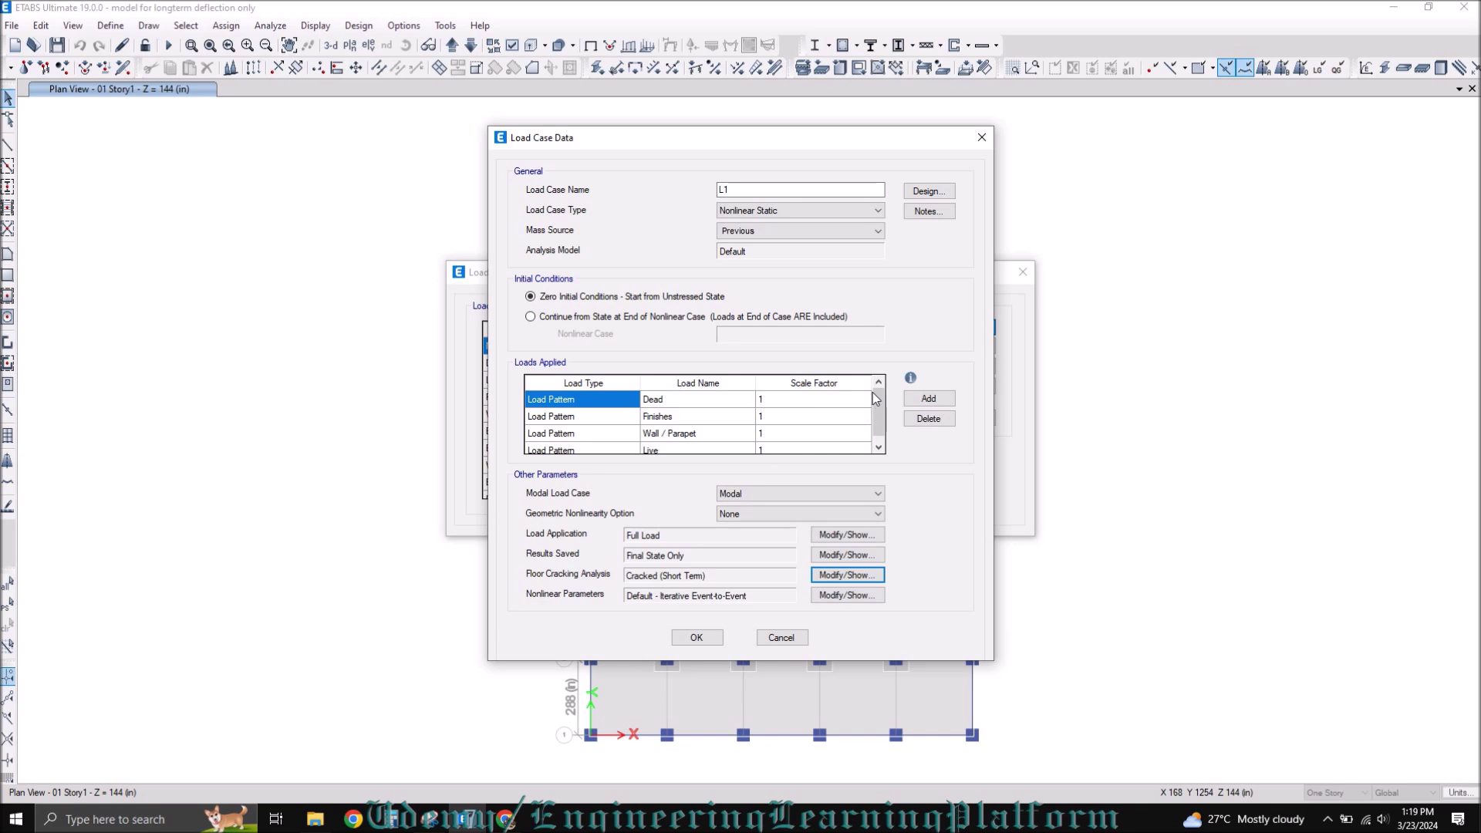
Keep the mass source of load case L1 set to Previous and save the load case.
scroll(876, 420, down, 1)
scroll(876, 419, up, 1)
click(767, 235)
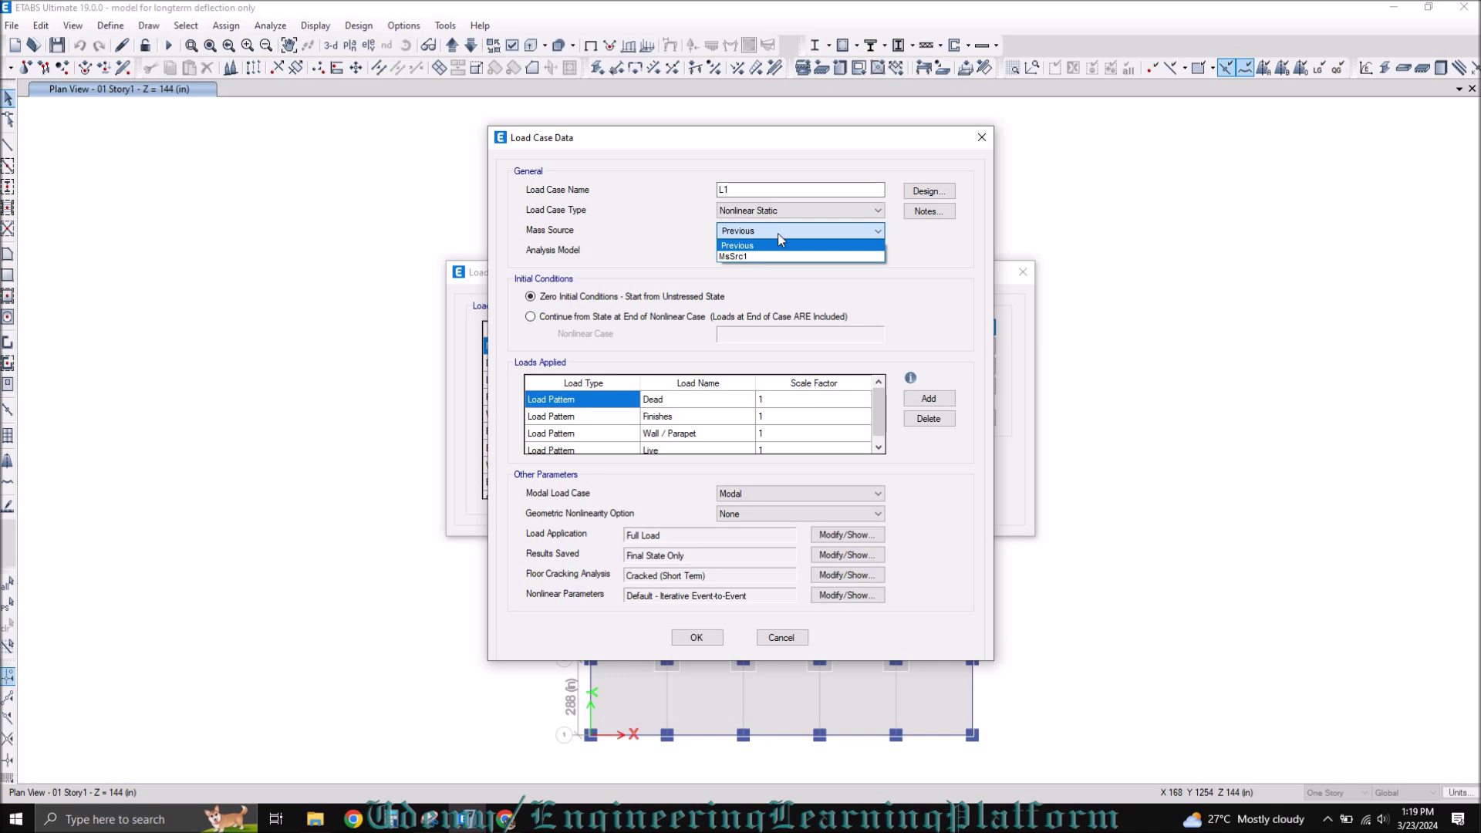
click(778, 231)
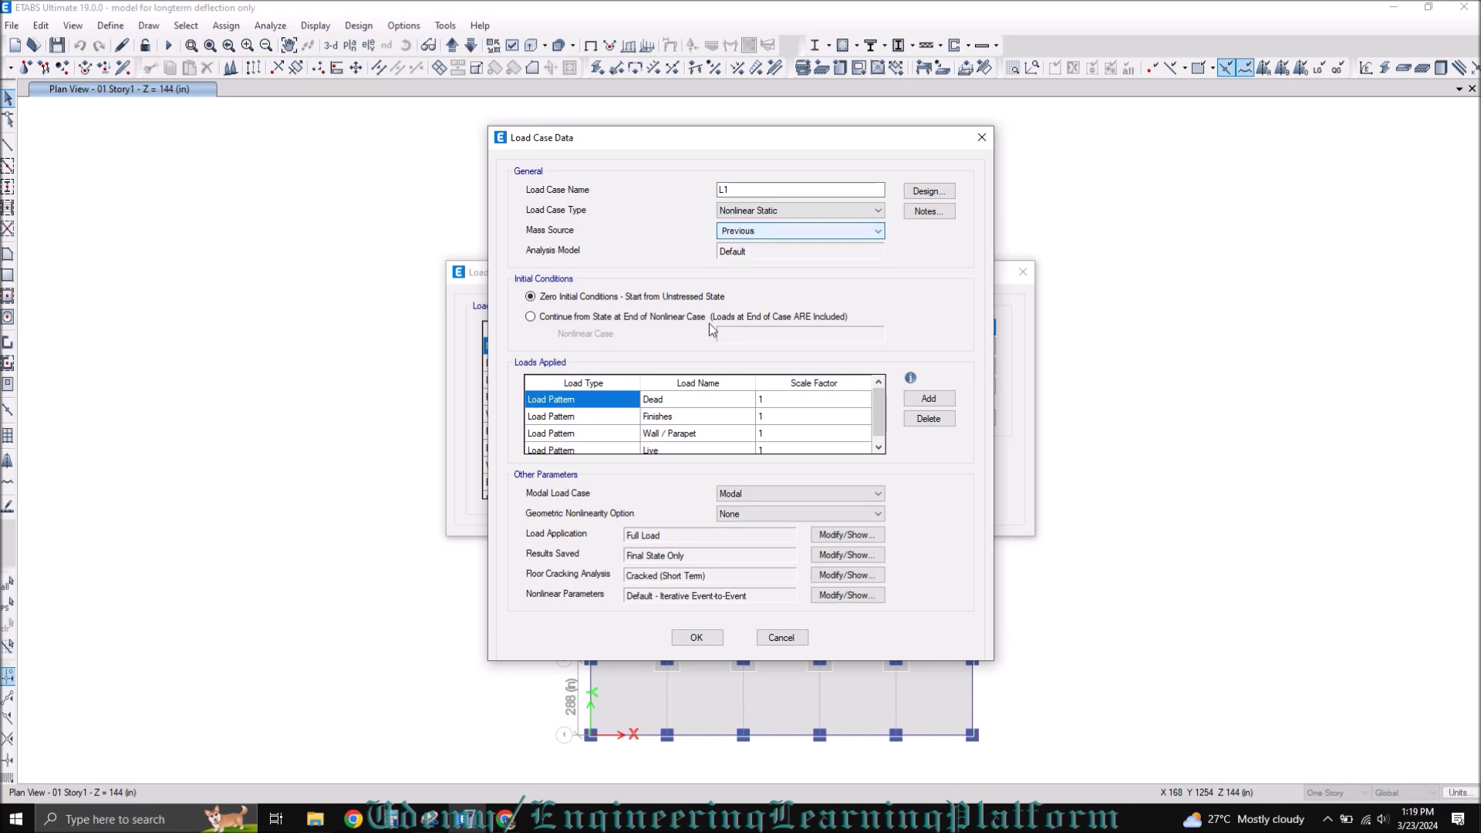
click(686, 637)
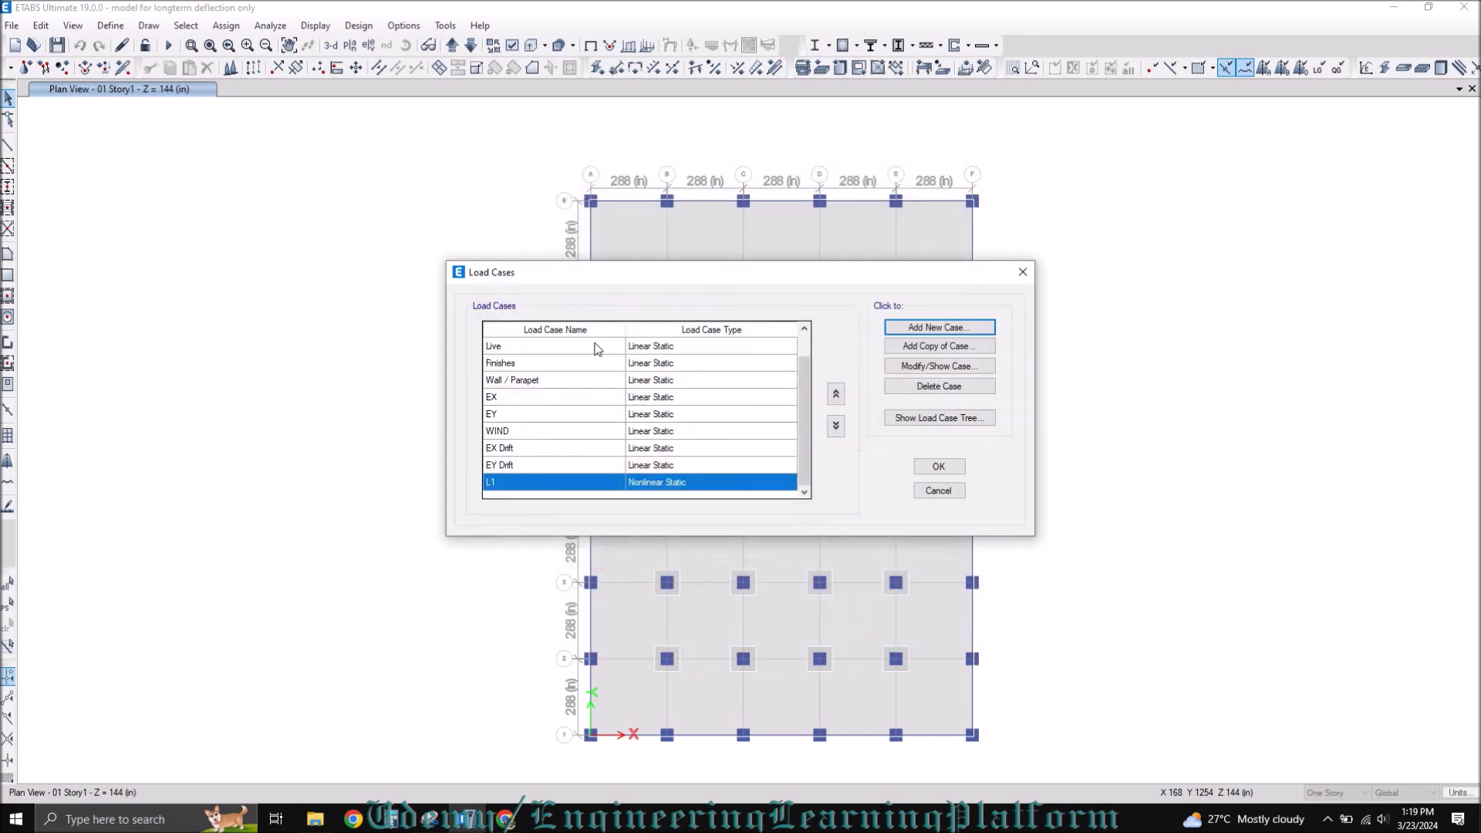
Copy load case L1 as L2 and set the scale factor of its Live load pattern to 0.25.
click(929, 346)
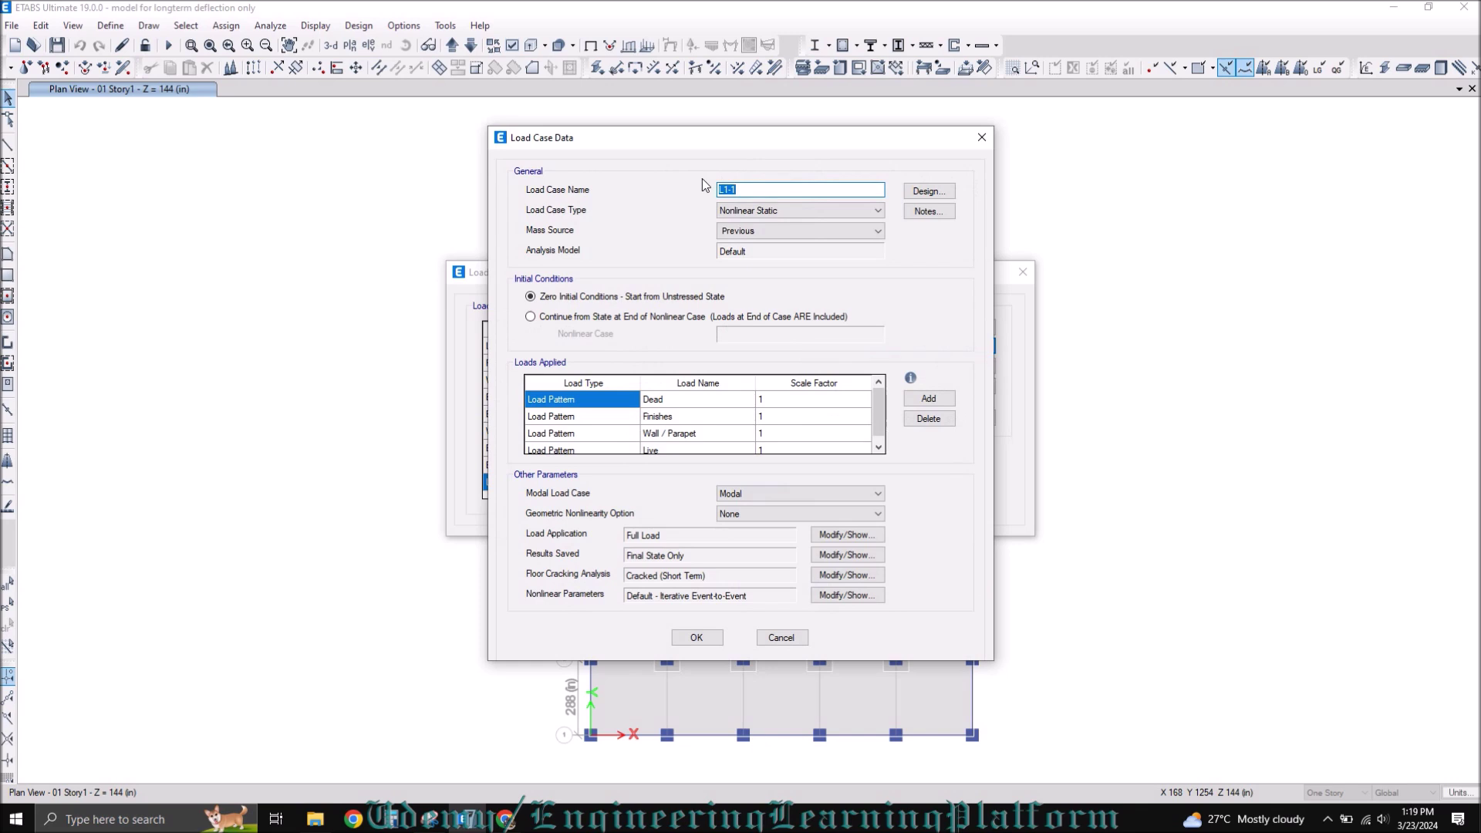
drag(726, 191, 742, 191)
text(2)
scroll(721, 425, down, 1)
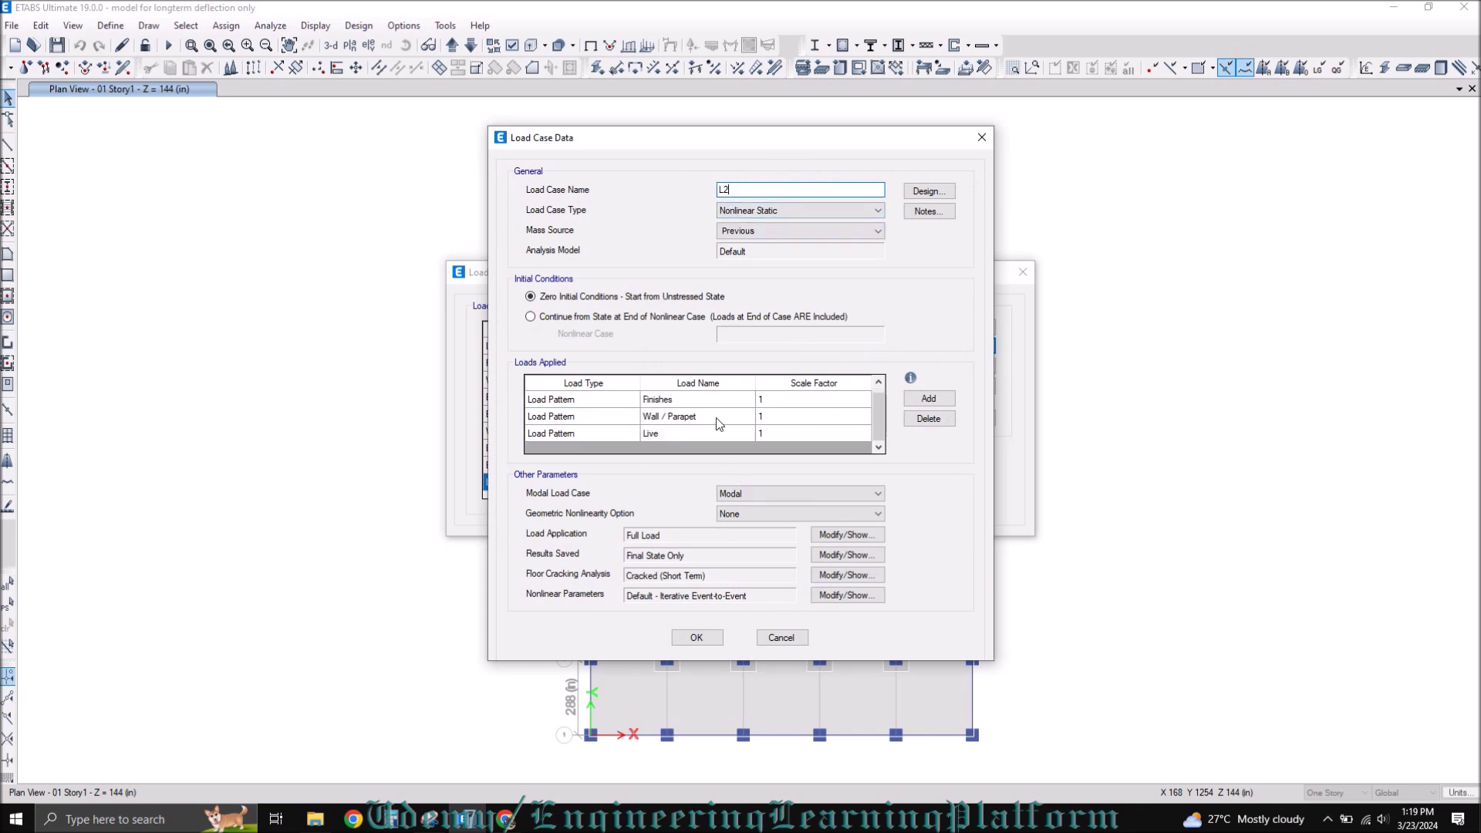
click(782, 438)
text(0.)
click(785, 435)
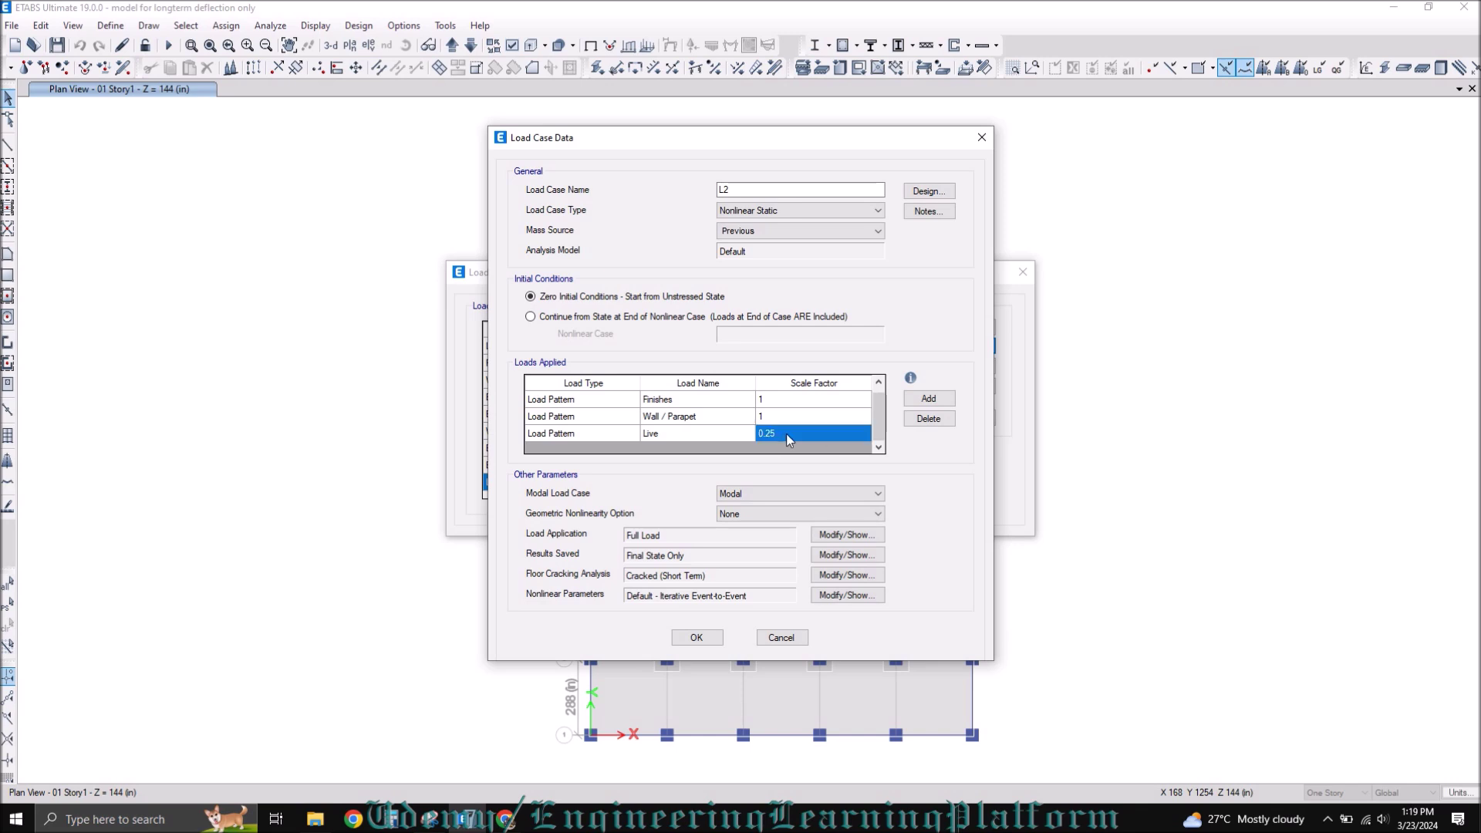
click(717, 644)
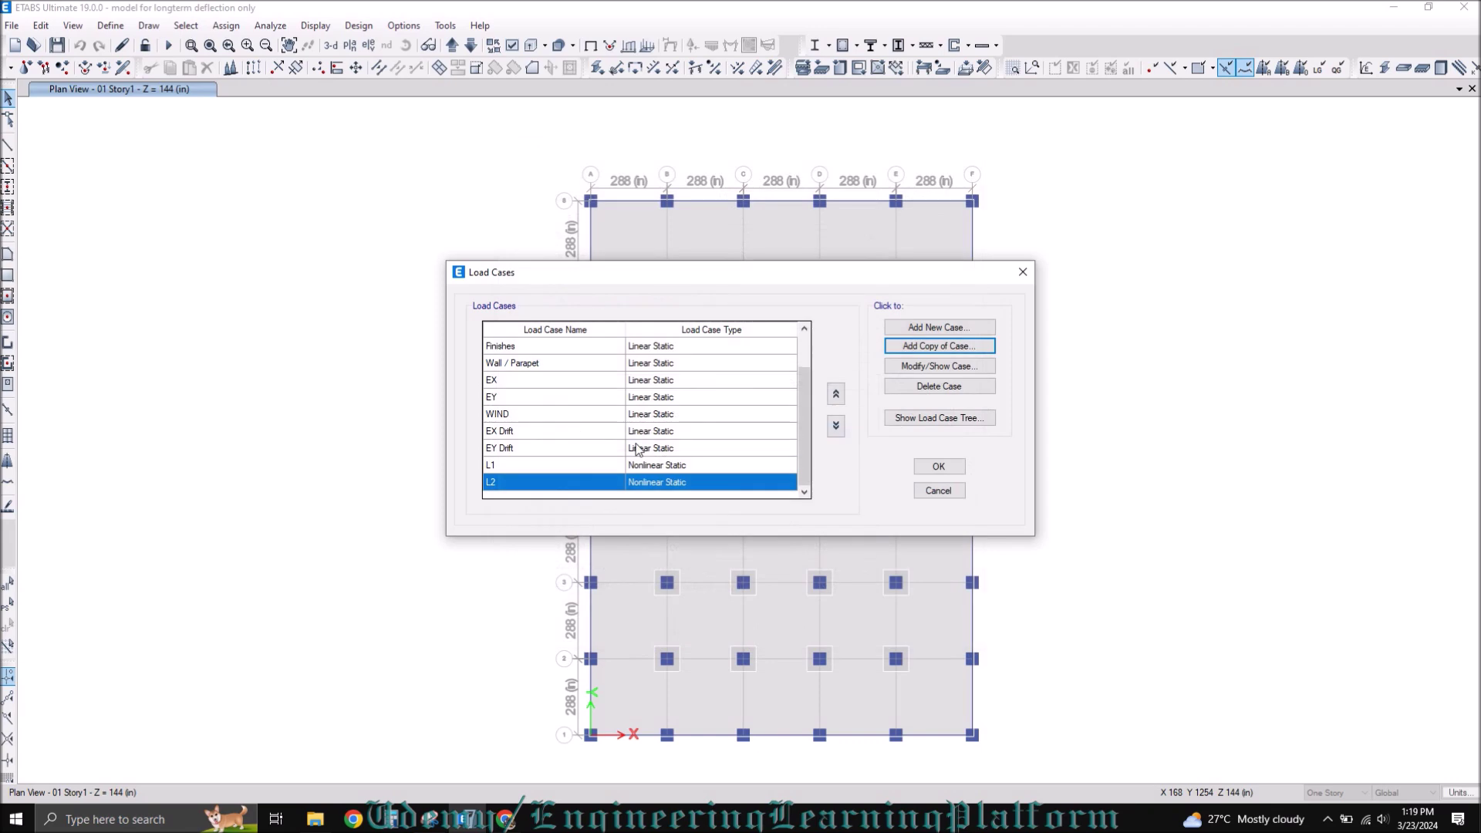
Create a copy of load case L2 named L3, keeping its applied loads.
key(Return)
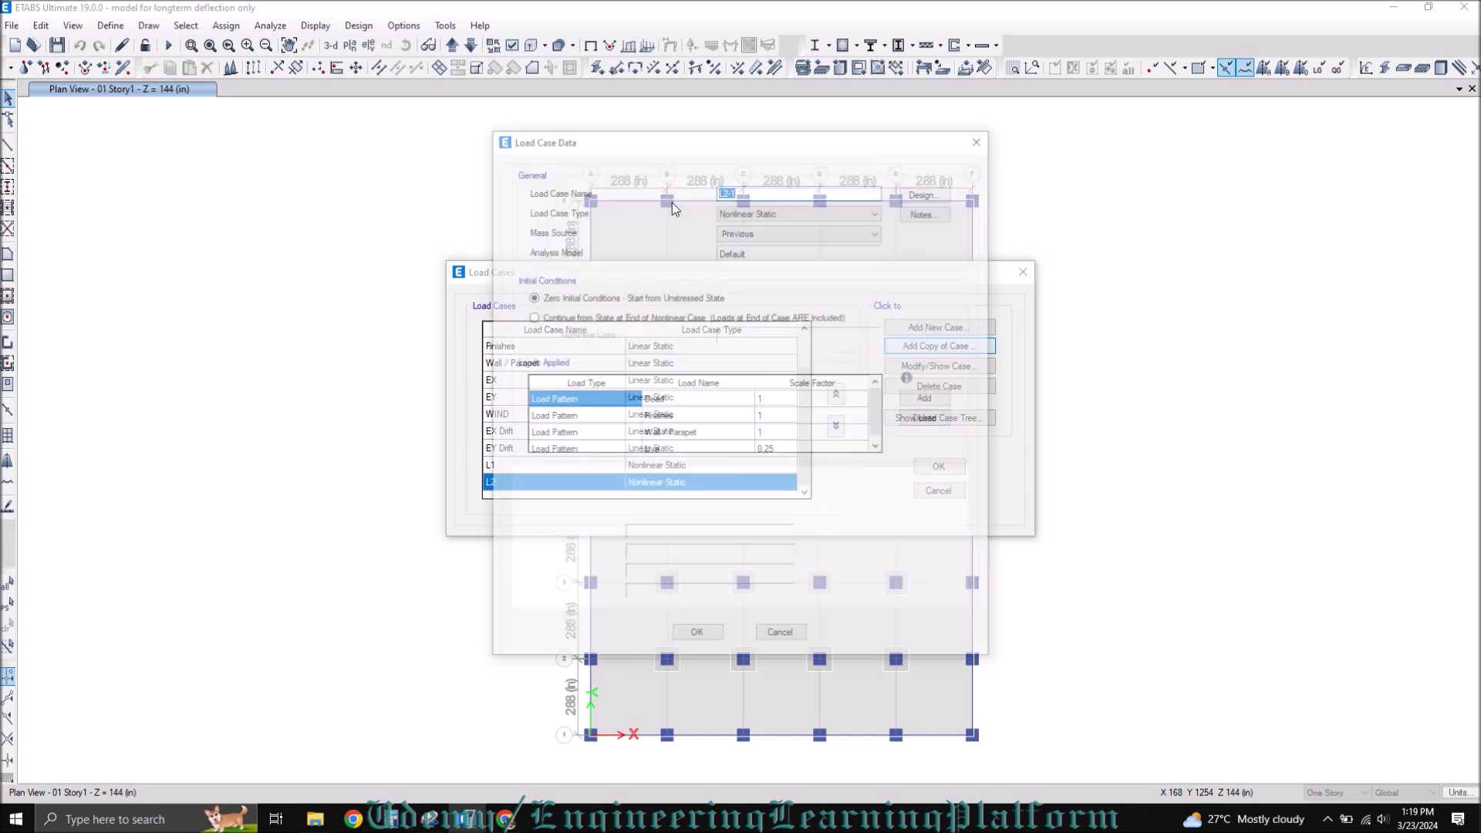
text(L3)
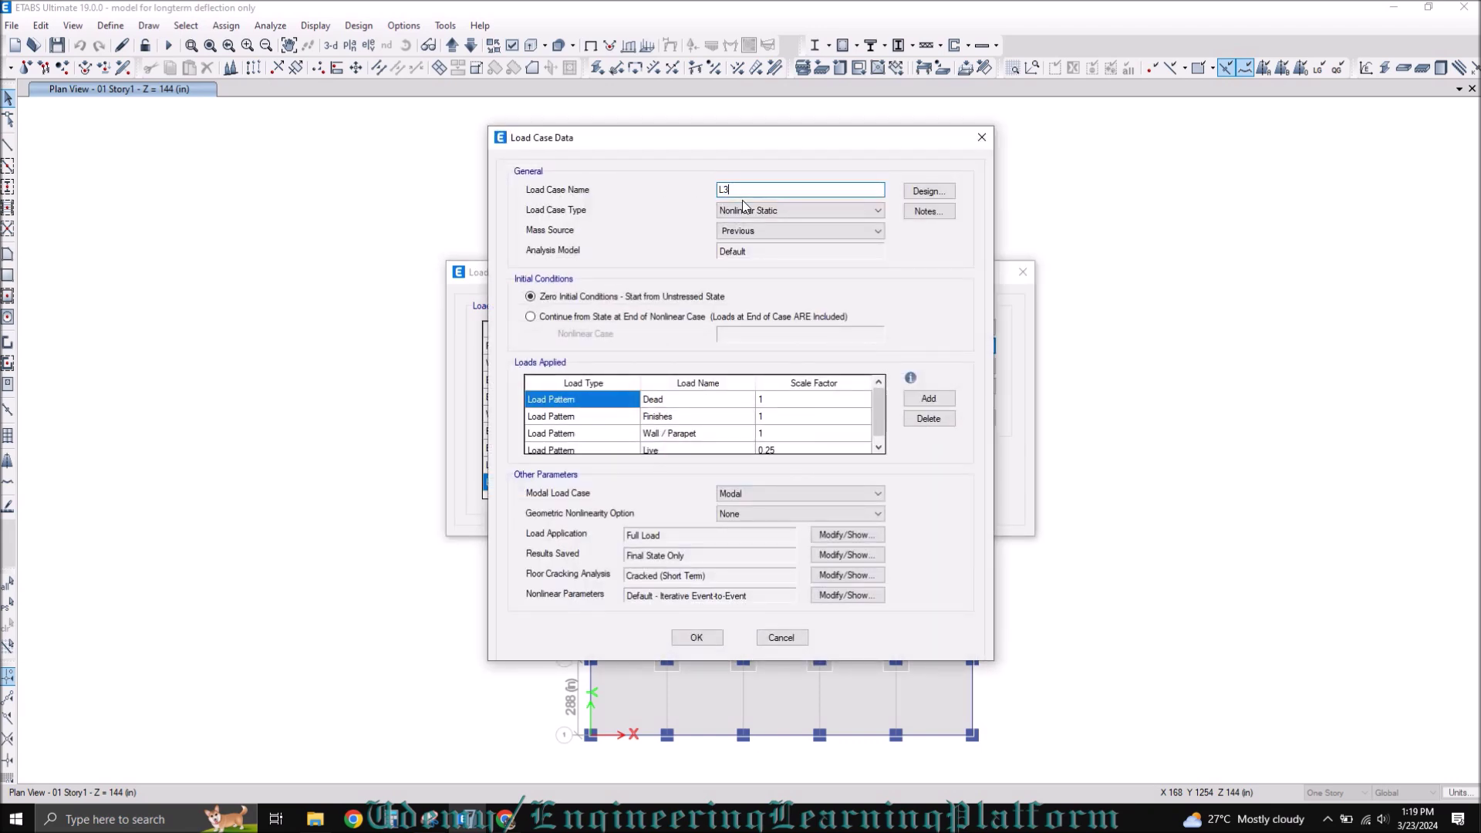
scroll(806, 442, down, 1)
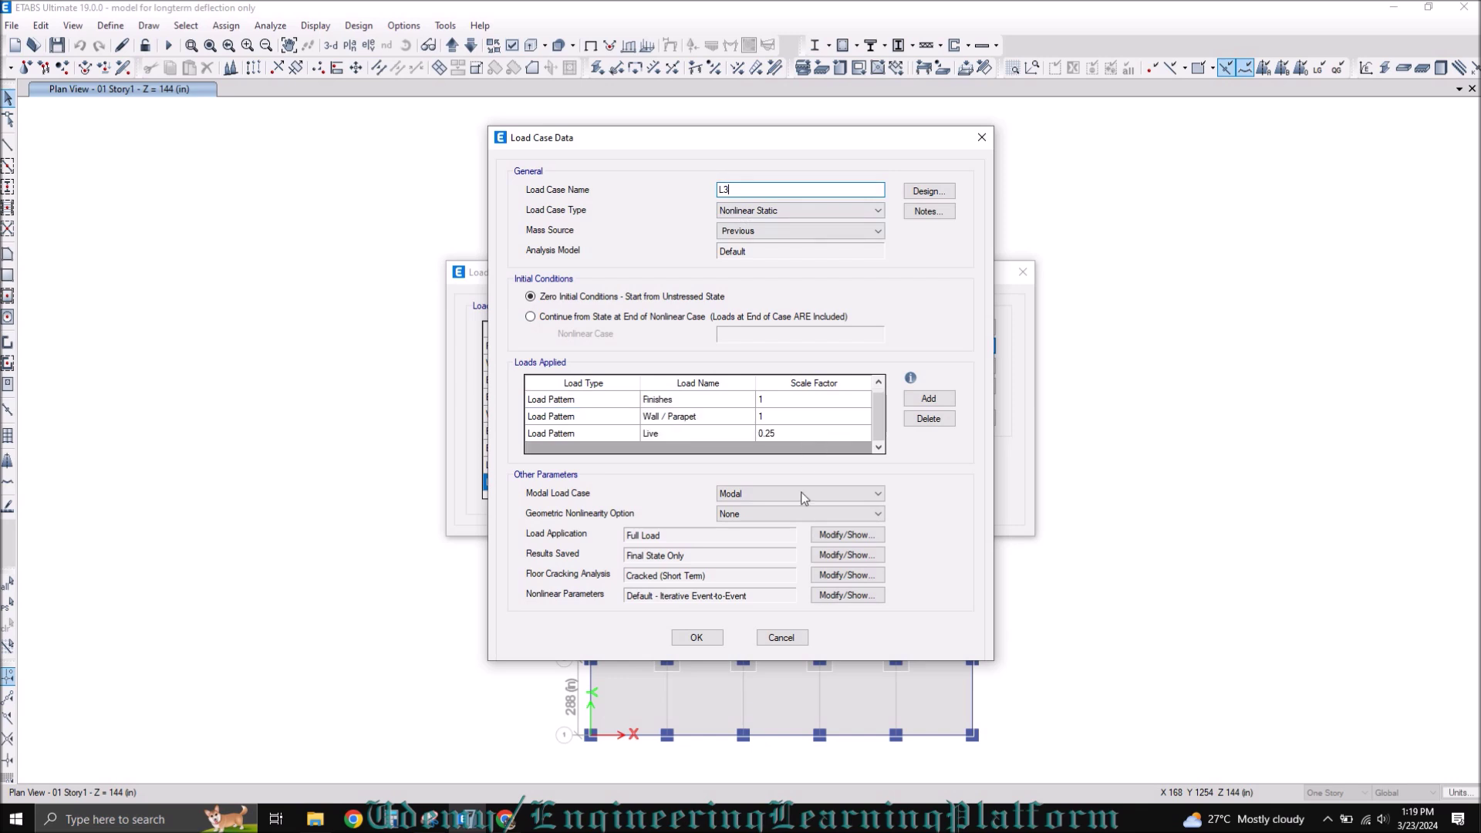
Set L3's floor cracking analysis to Cracked (Long Term) with creep coefficient 2 and shrinkage strain 0.0005, and save the load cases.
click(832, 575)
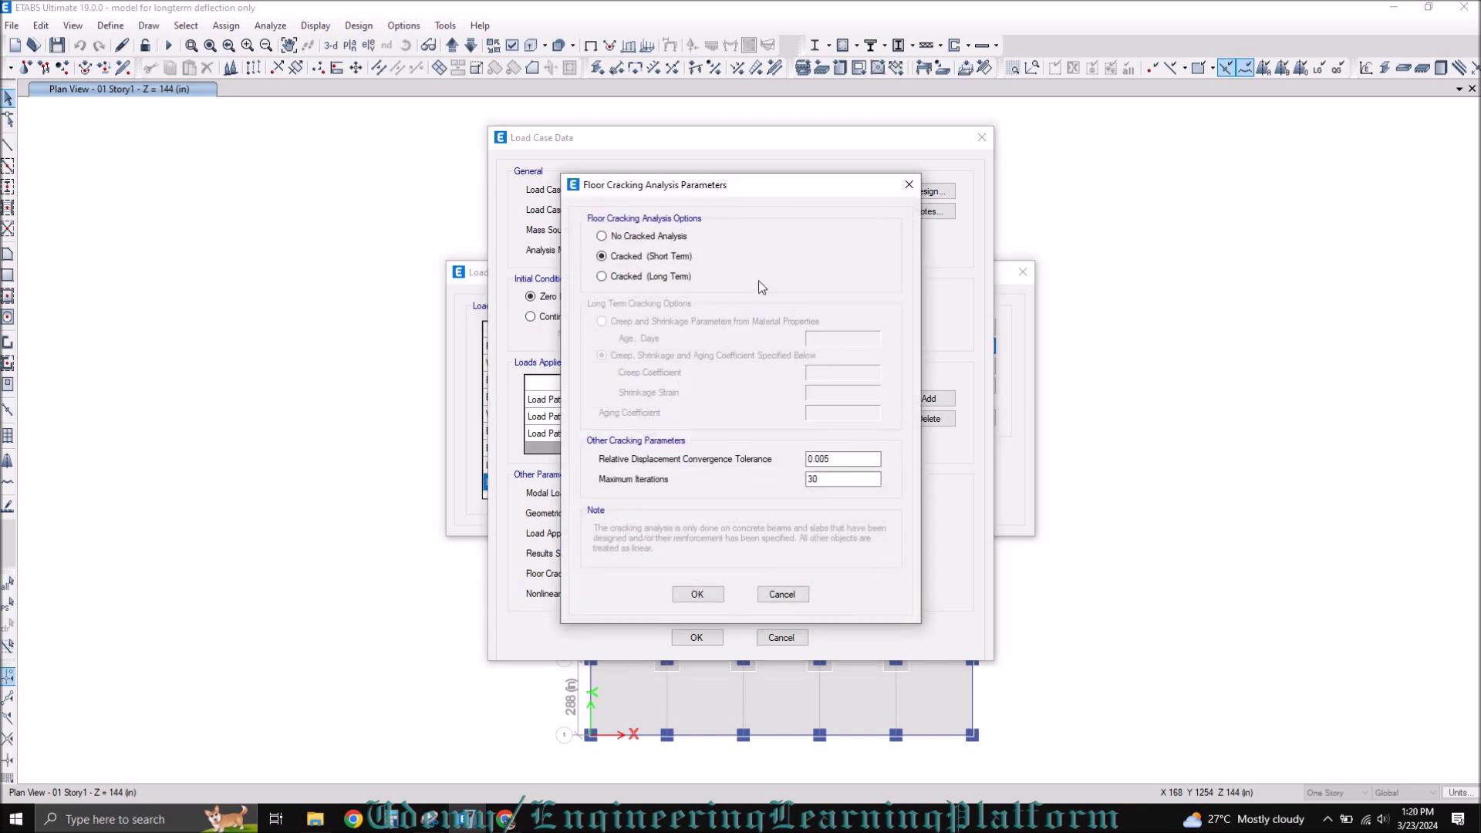
click(655, 276)
double_click(840, 372)
text(2)
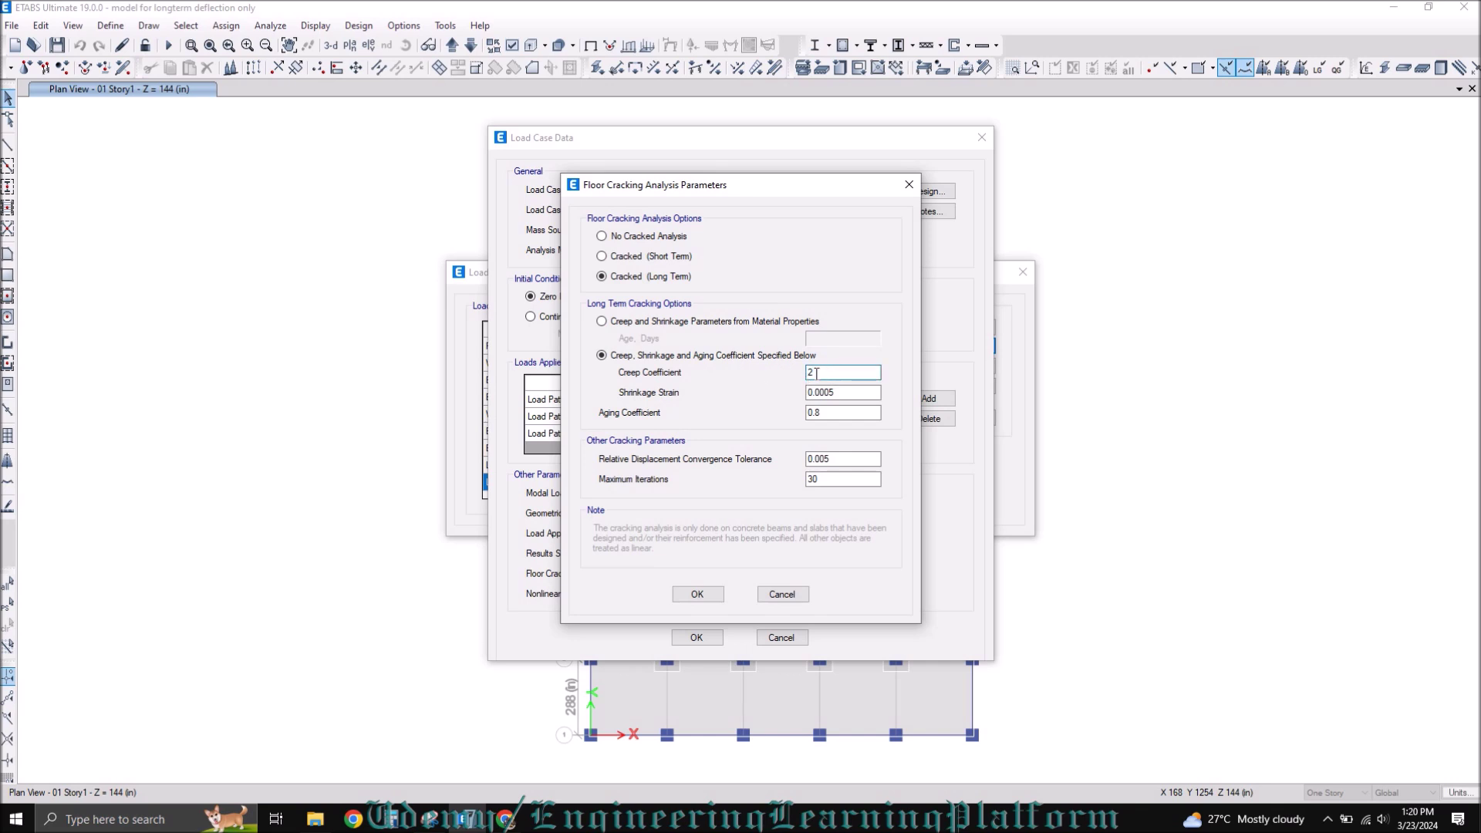
click(841, 391)
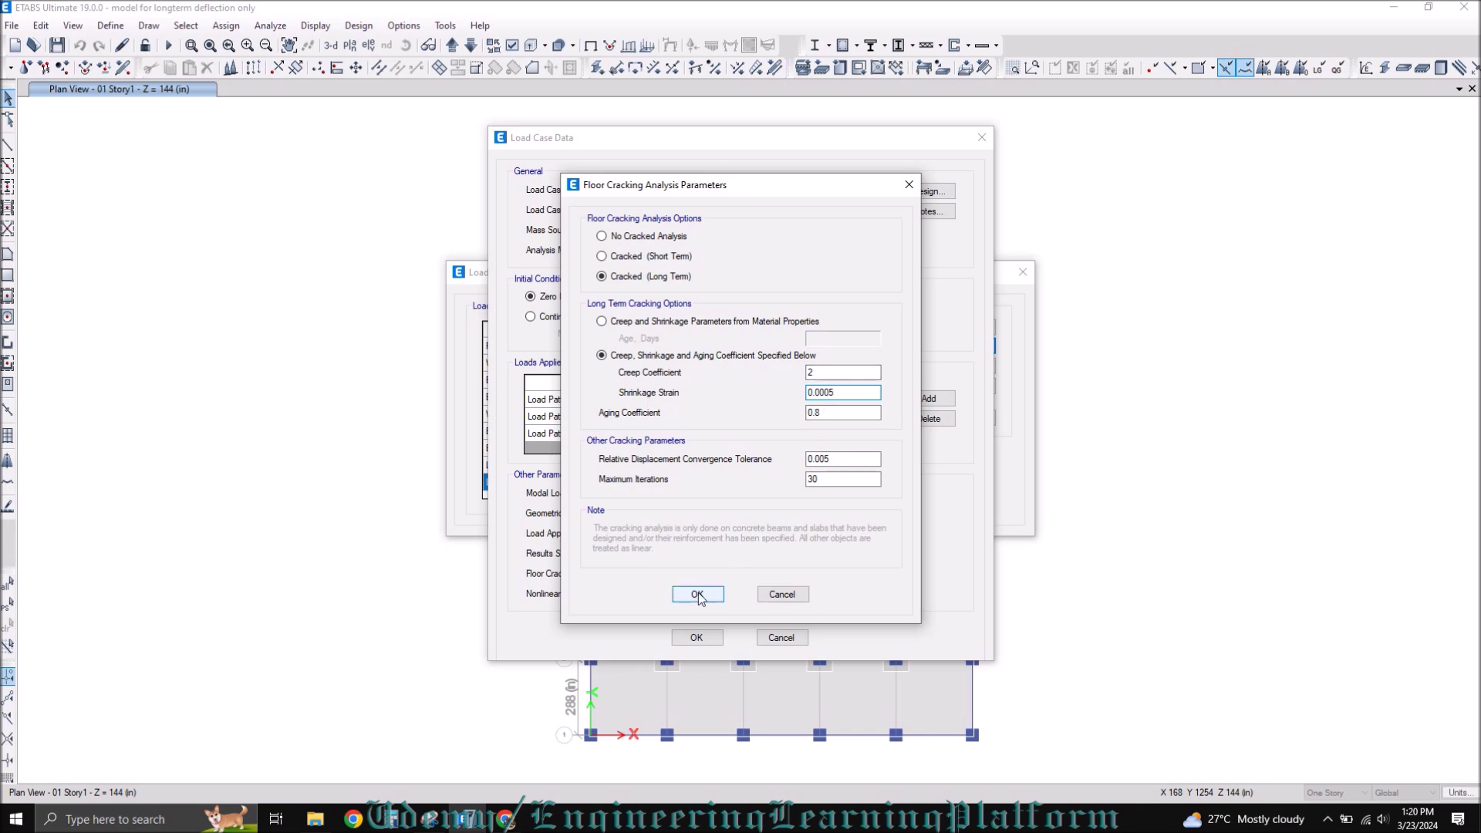
click(817, 373)
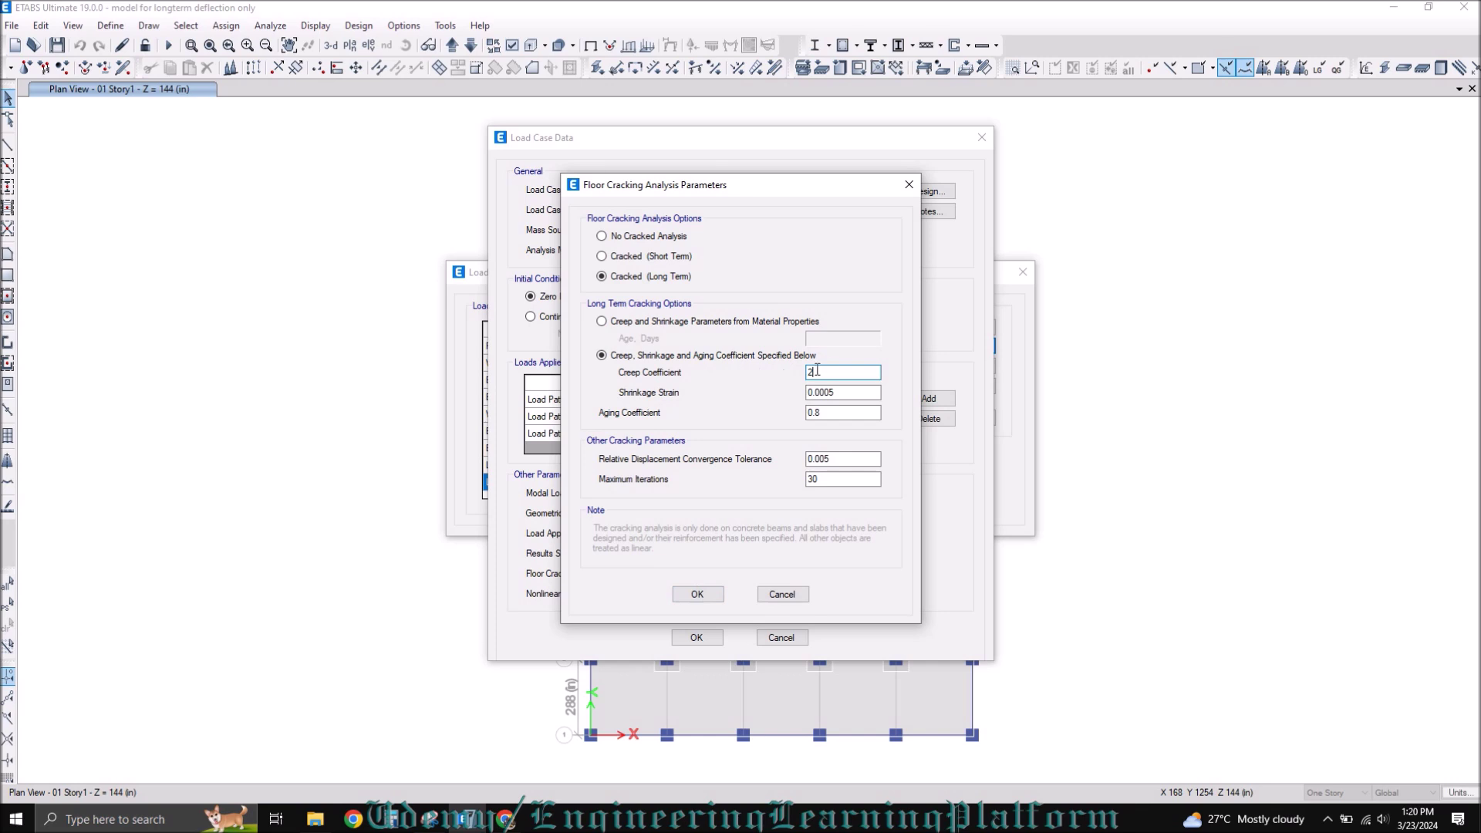
click(697, 595)
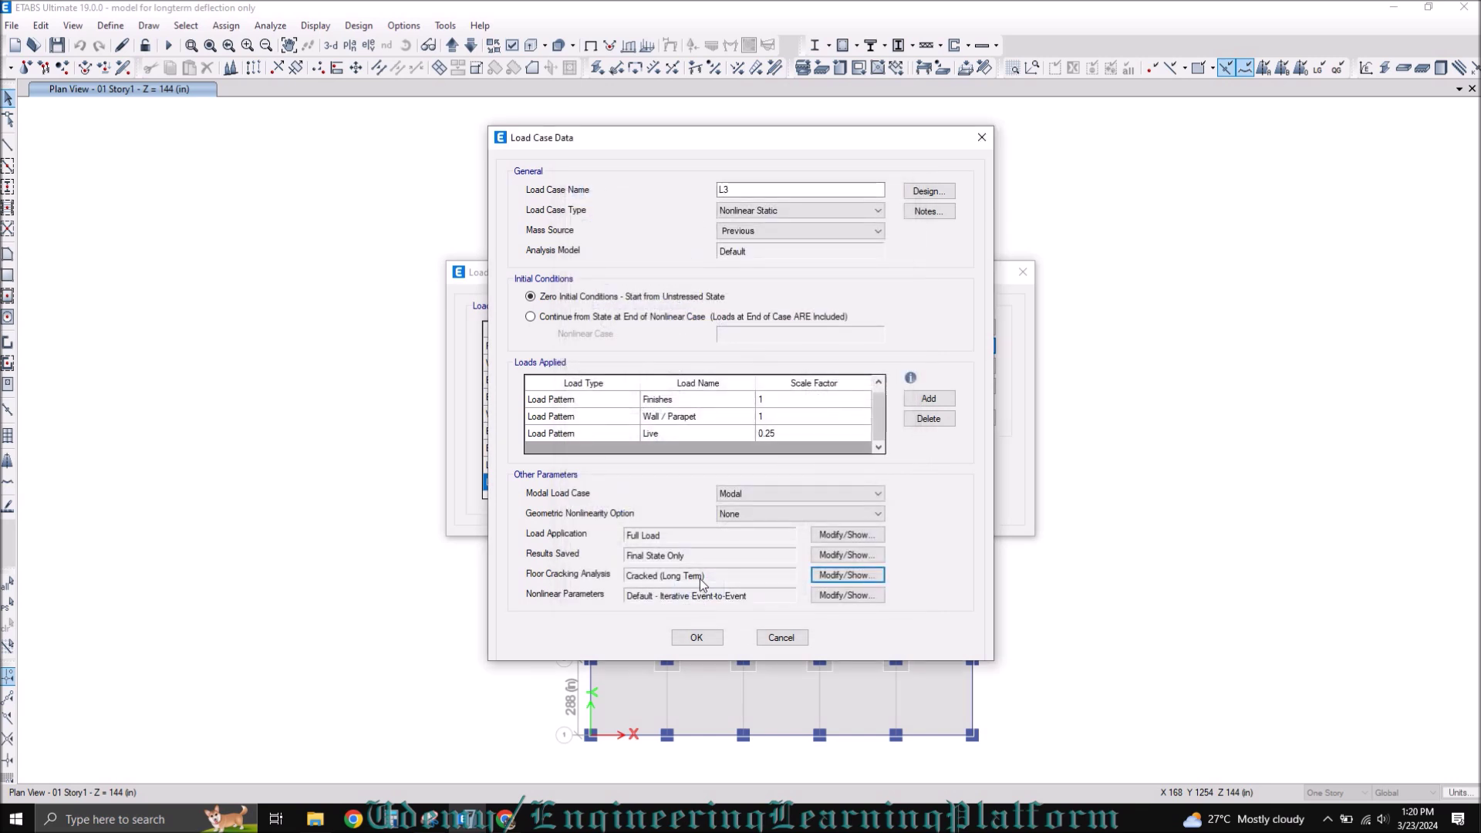
click(696, 638)
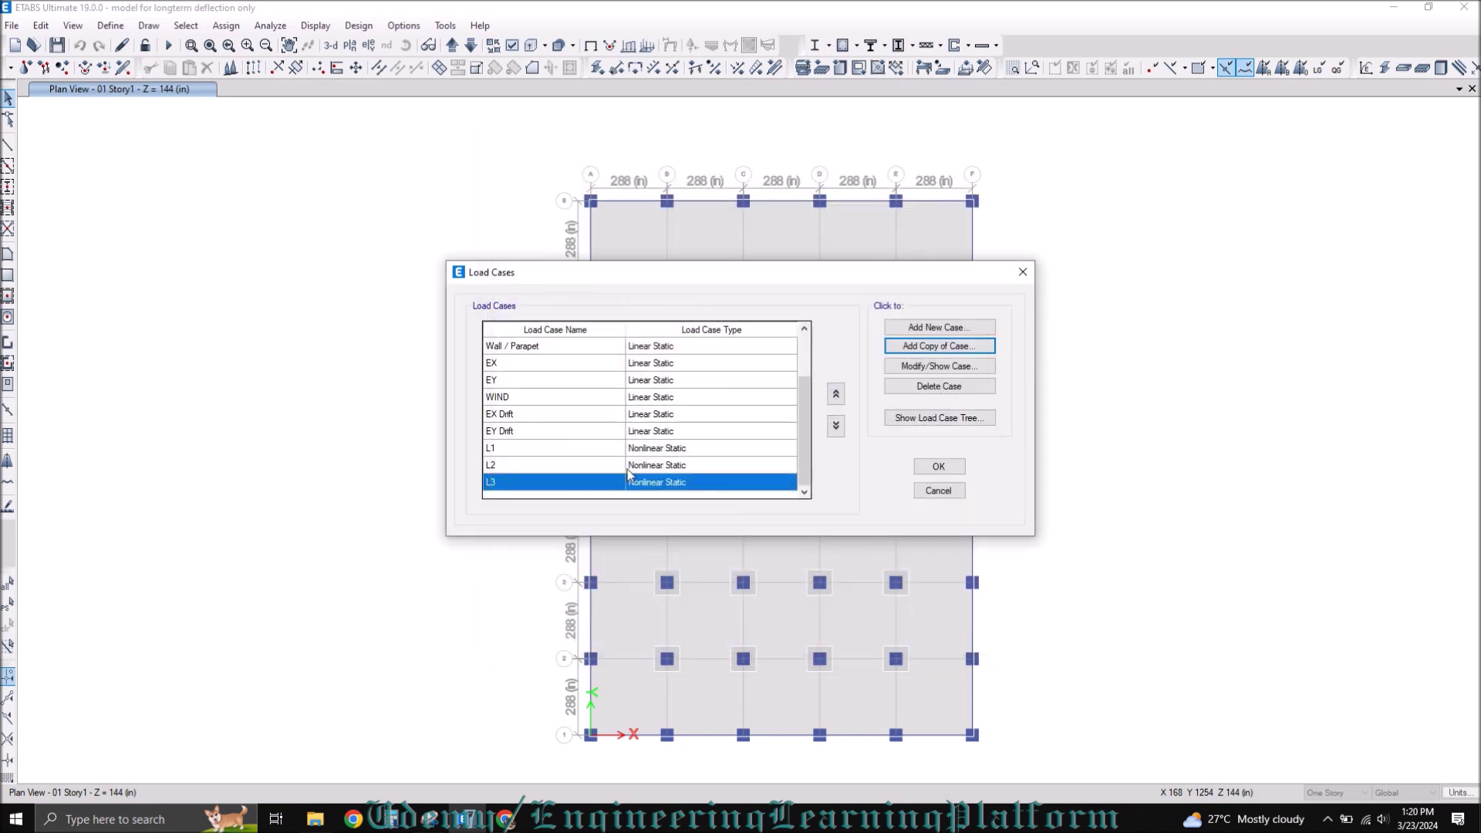
drag(549, 448, 544, 482)
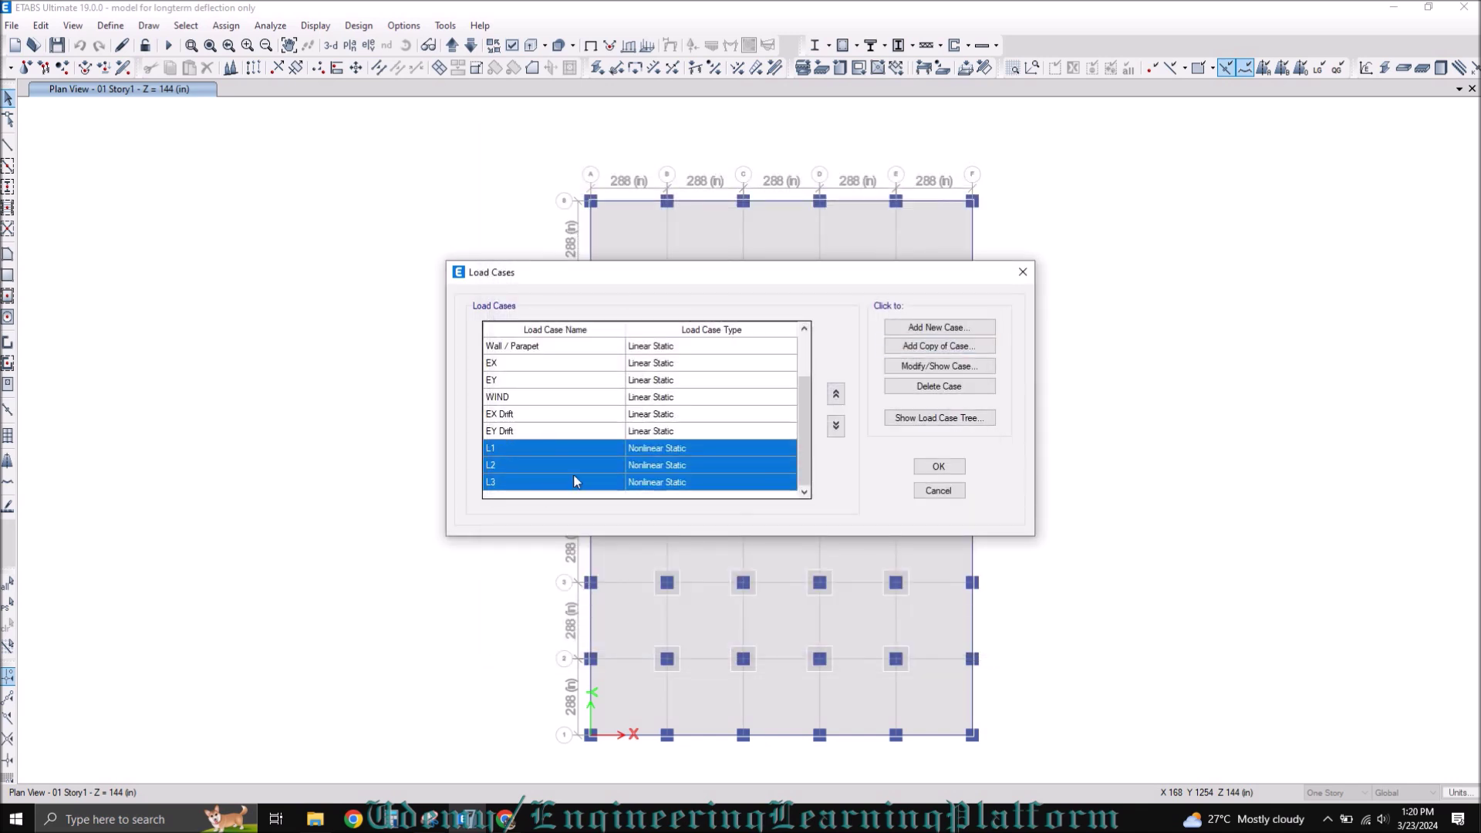
click(938, 467)
Add a new load combination named Non linear longterm.
click(112, 29)
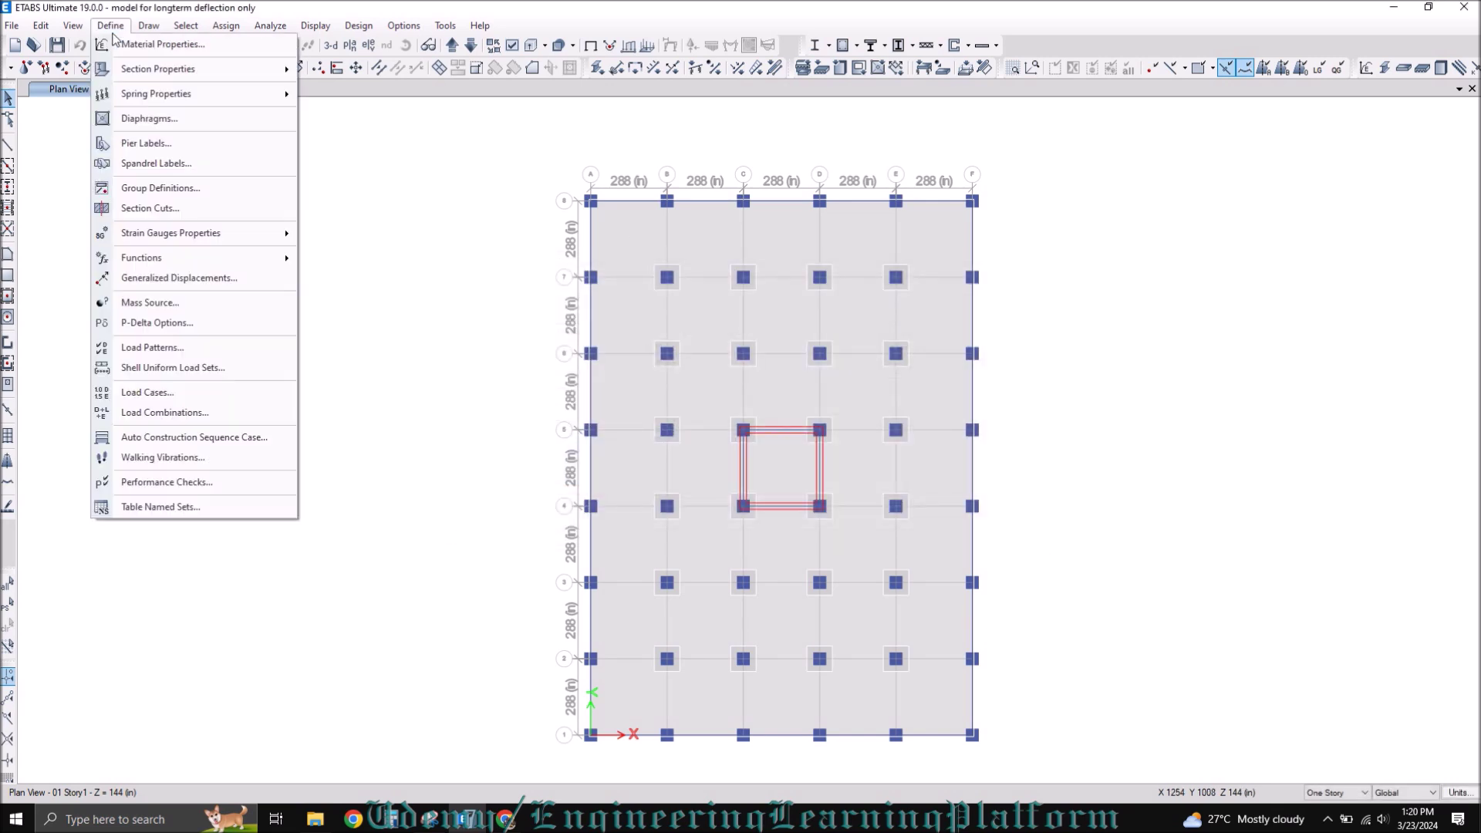
click(178, 413)
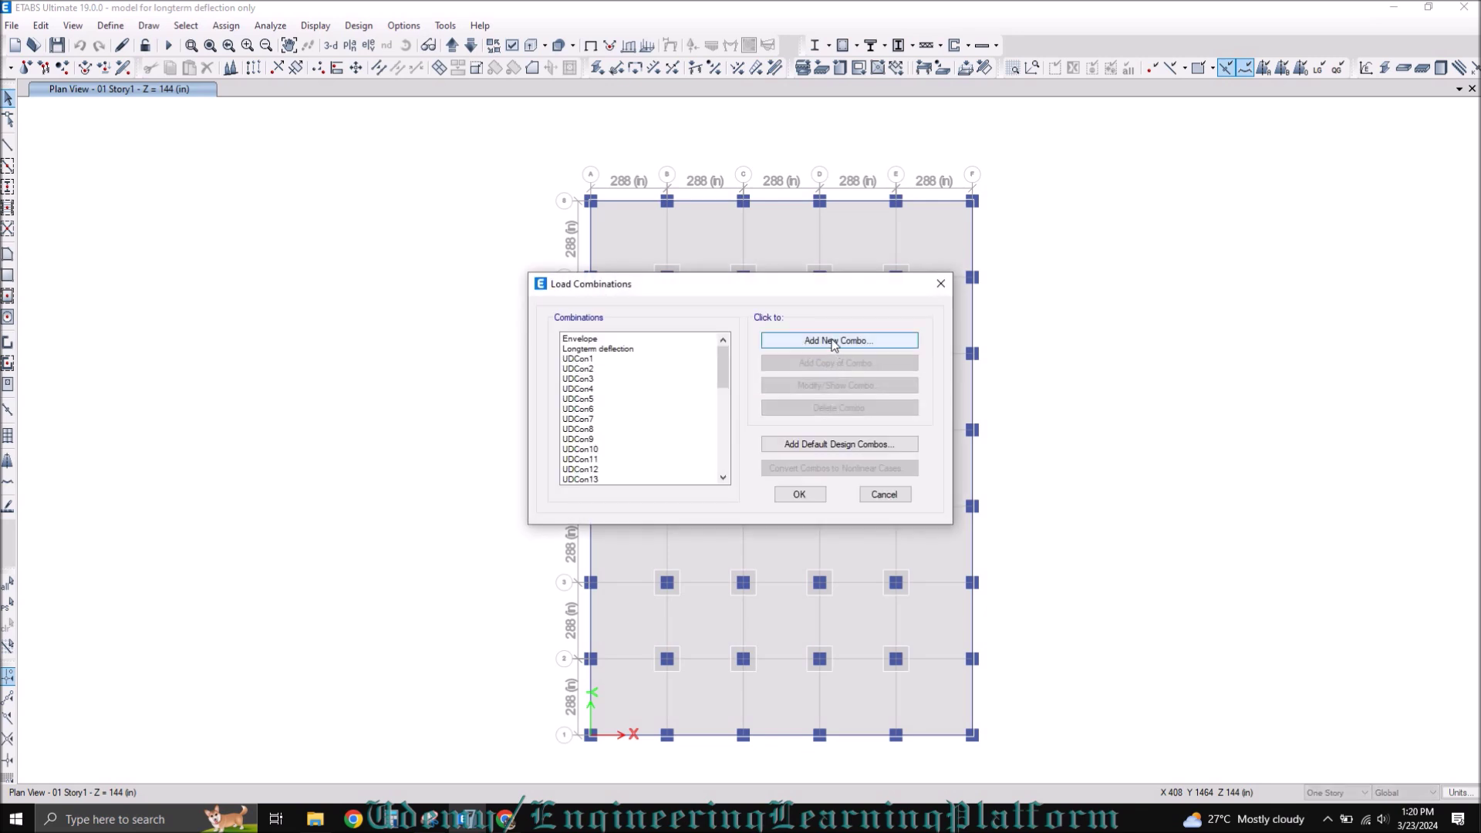
click(834, 342)
double_click(755, 281)
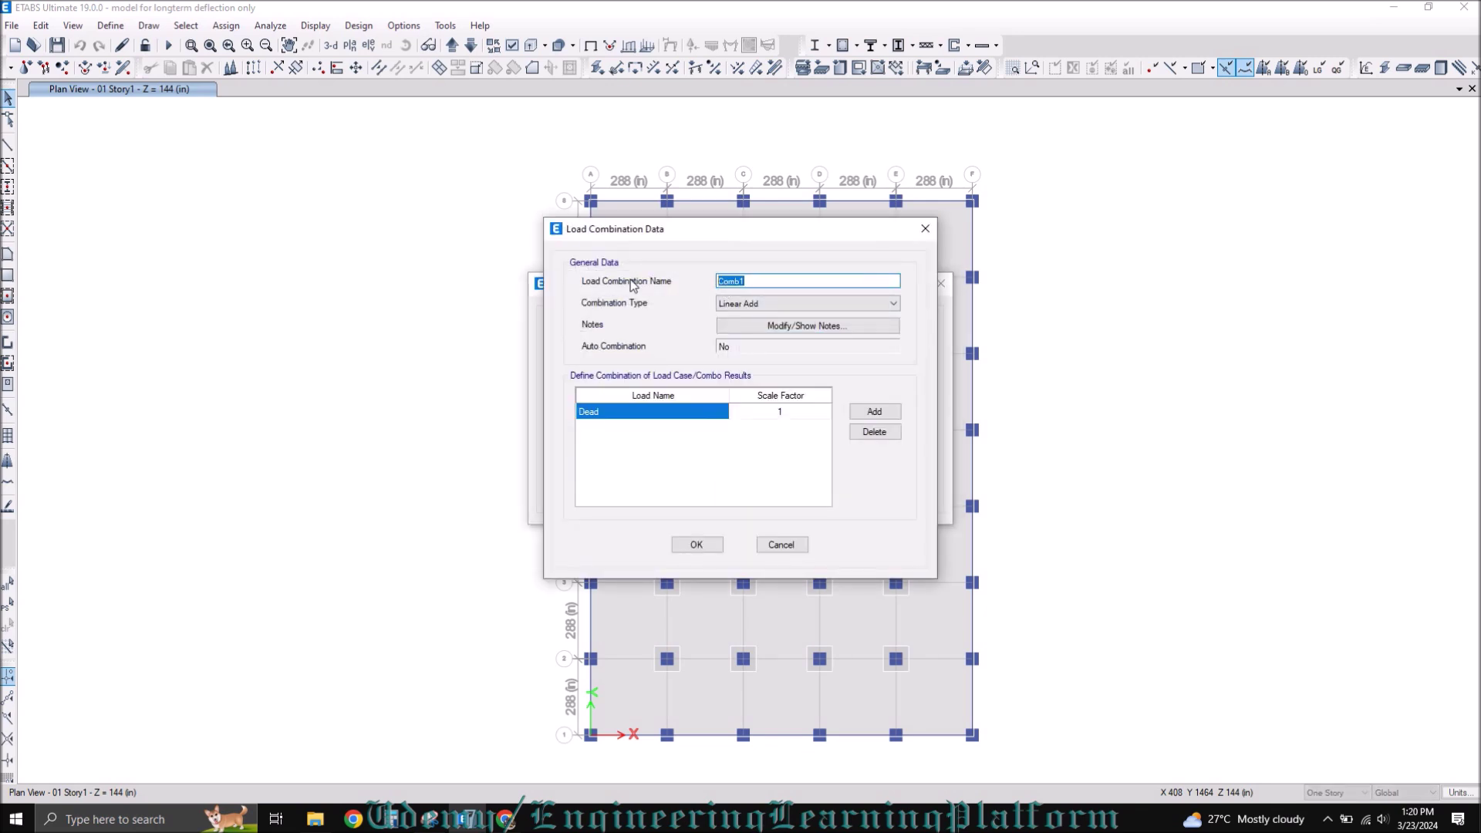
text(Non linear longterm)
Replace the Dead entry in the Non linear longterm combination with load case L1.
click(717, 414)
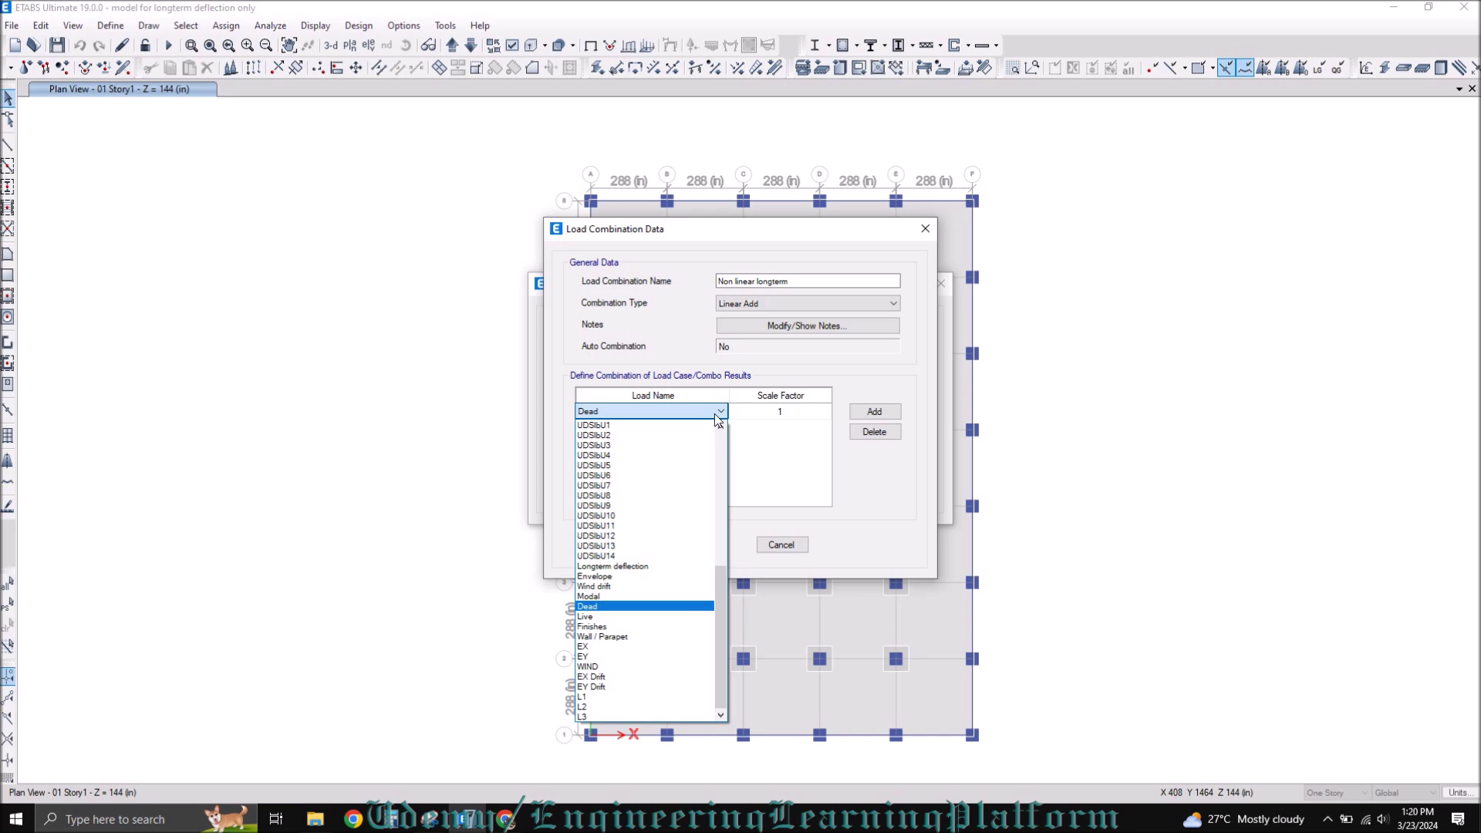
key(Down)
key(Return)
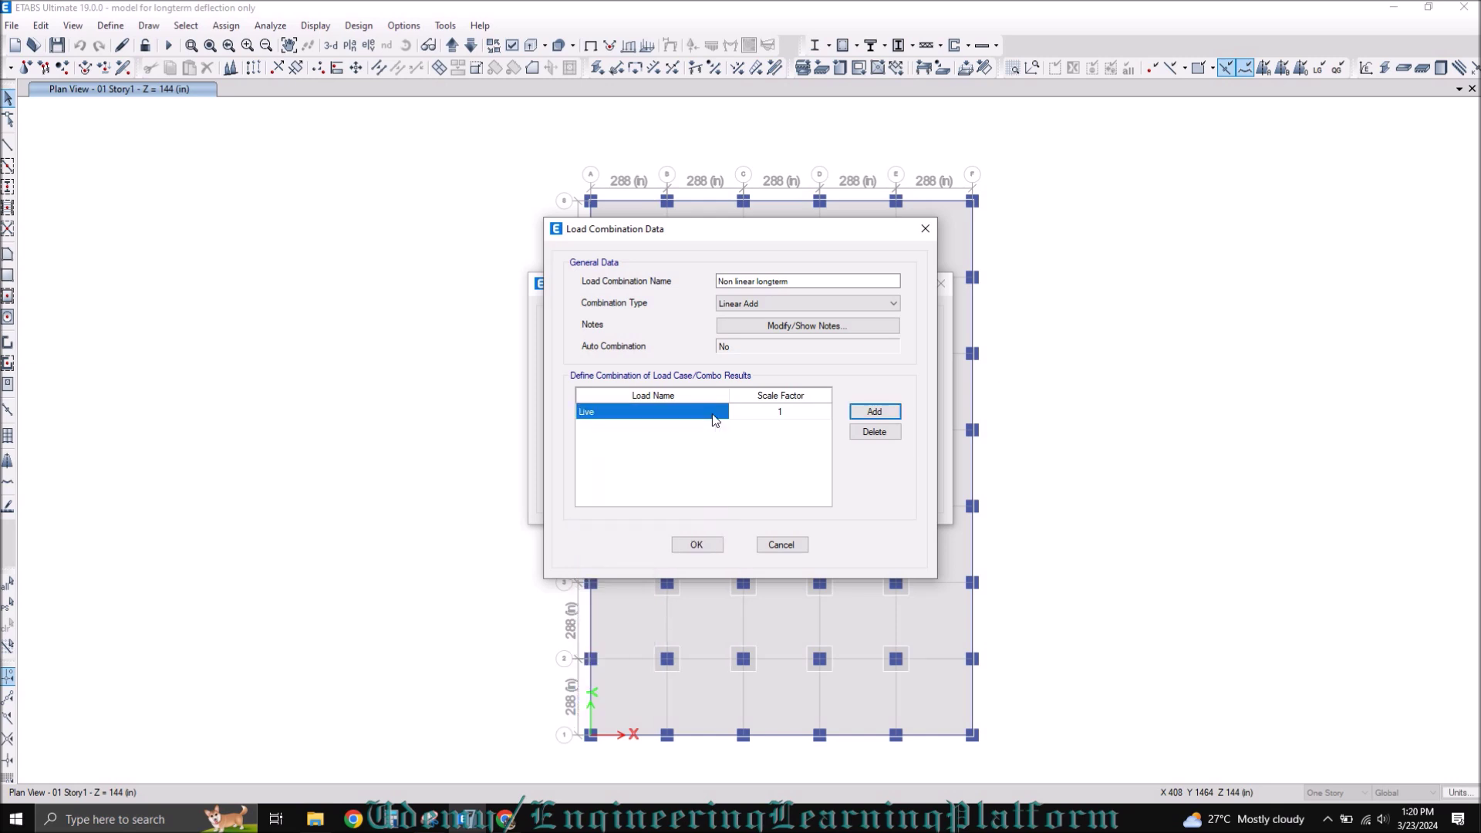
click(711, 413)
click(711, 414)
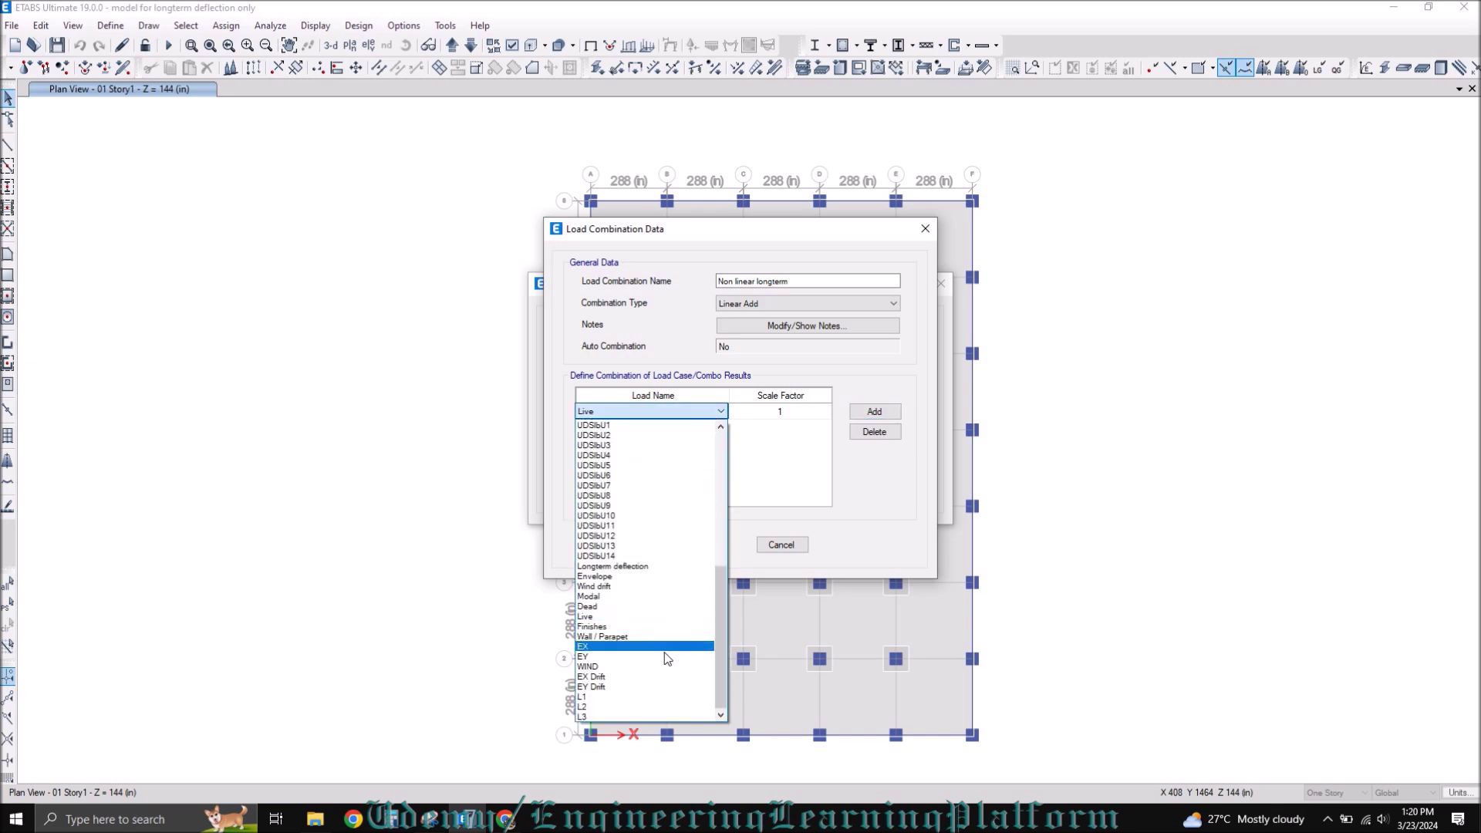
click(632, 697)
Add load cases L2 and L3 to the Non linear longterm combination, each with scale factor 1.
click(874, 411)
click(873, 411)
click(710, 430)
click(711, 430)
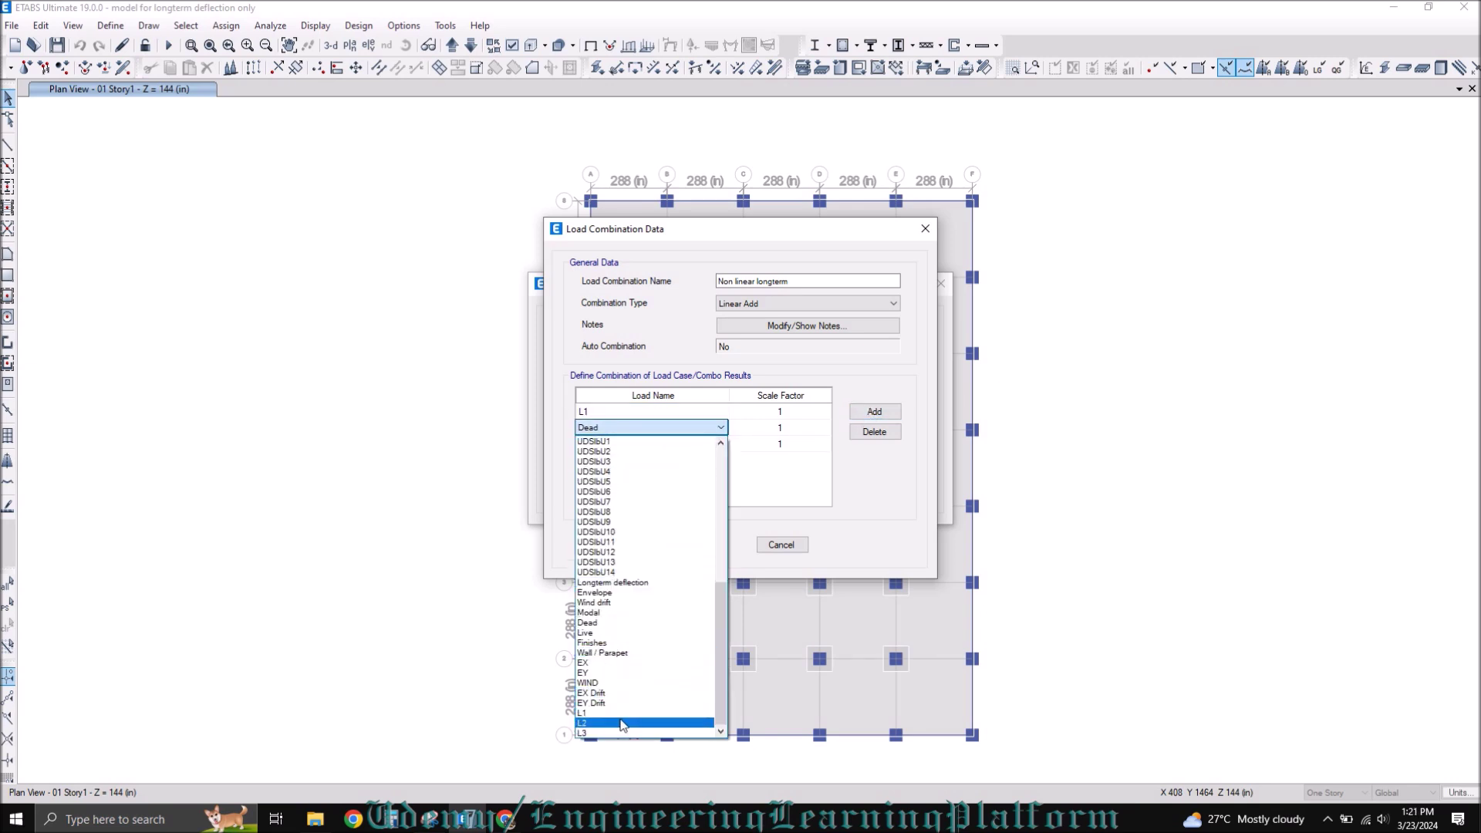
click(648, 725)
click(711, 442)
click(711, 443)
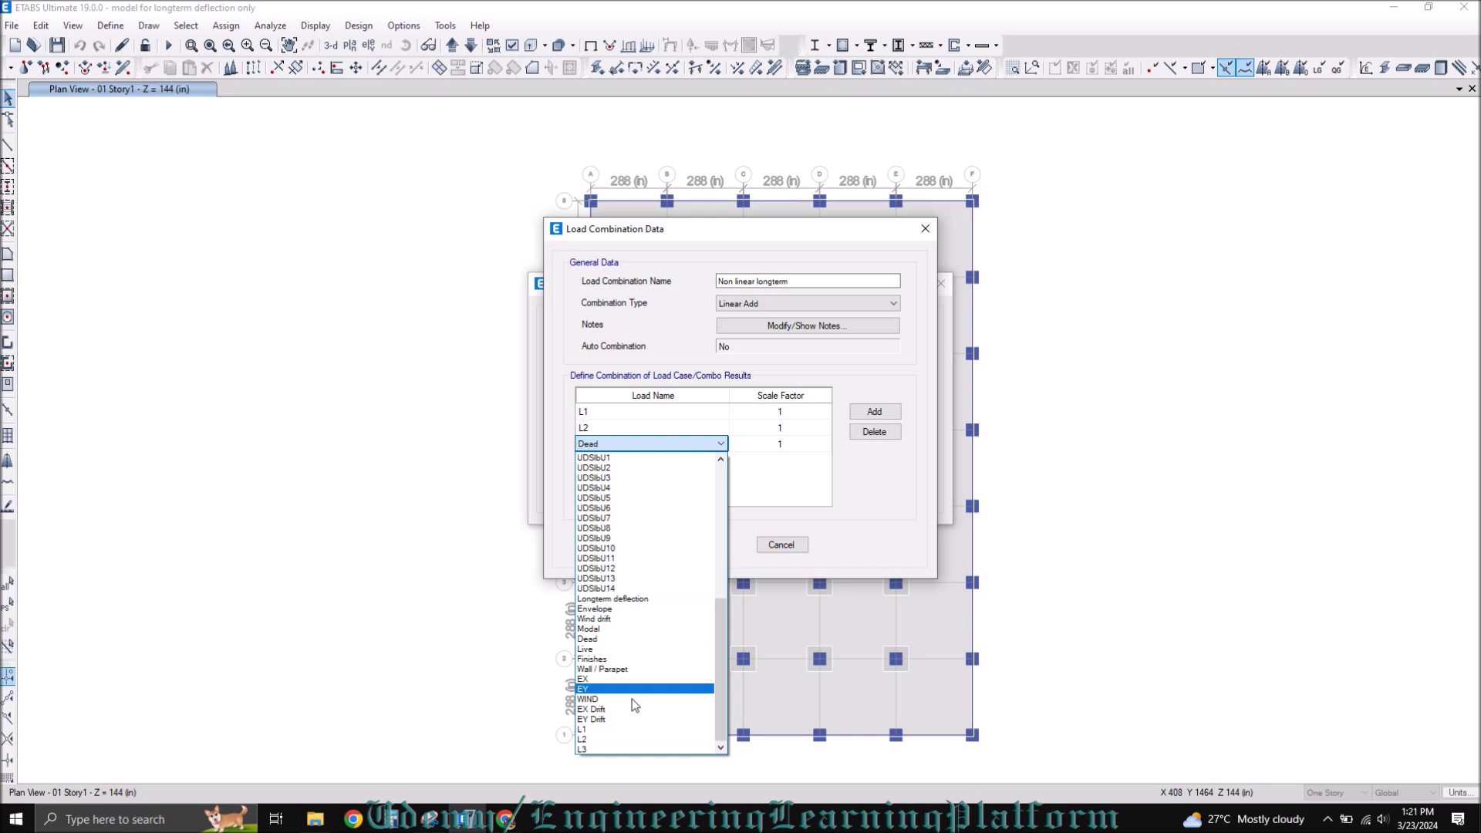
click(628, 749)
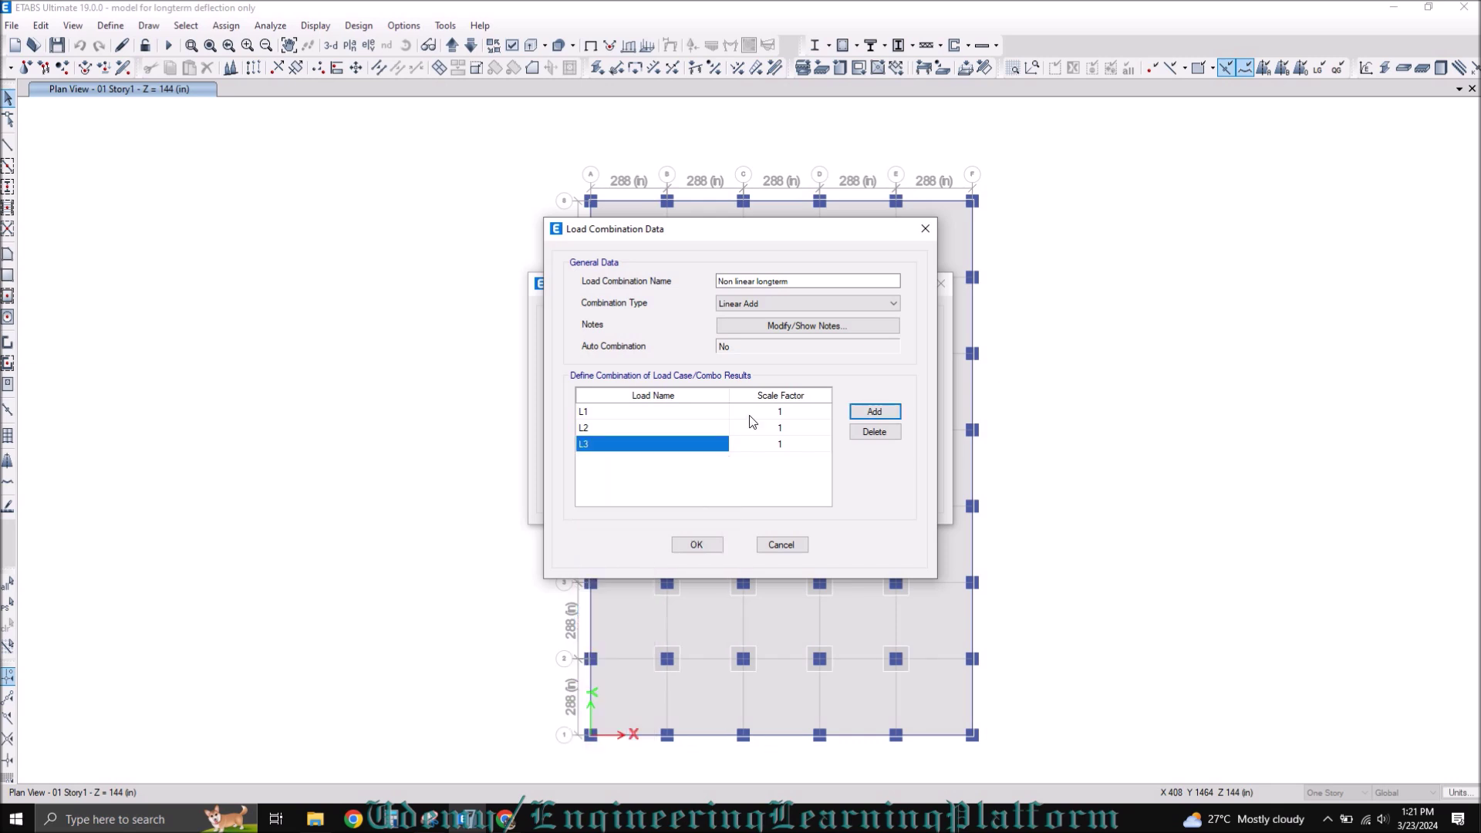
Set the scale factor of L2 to -1 in the Non linear longterm combination and save the load combinations.
click(781, 428)
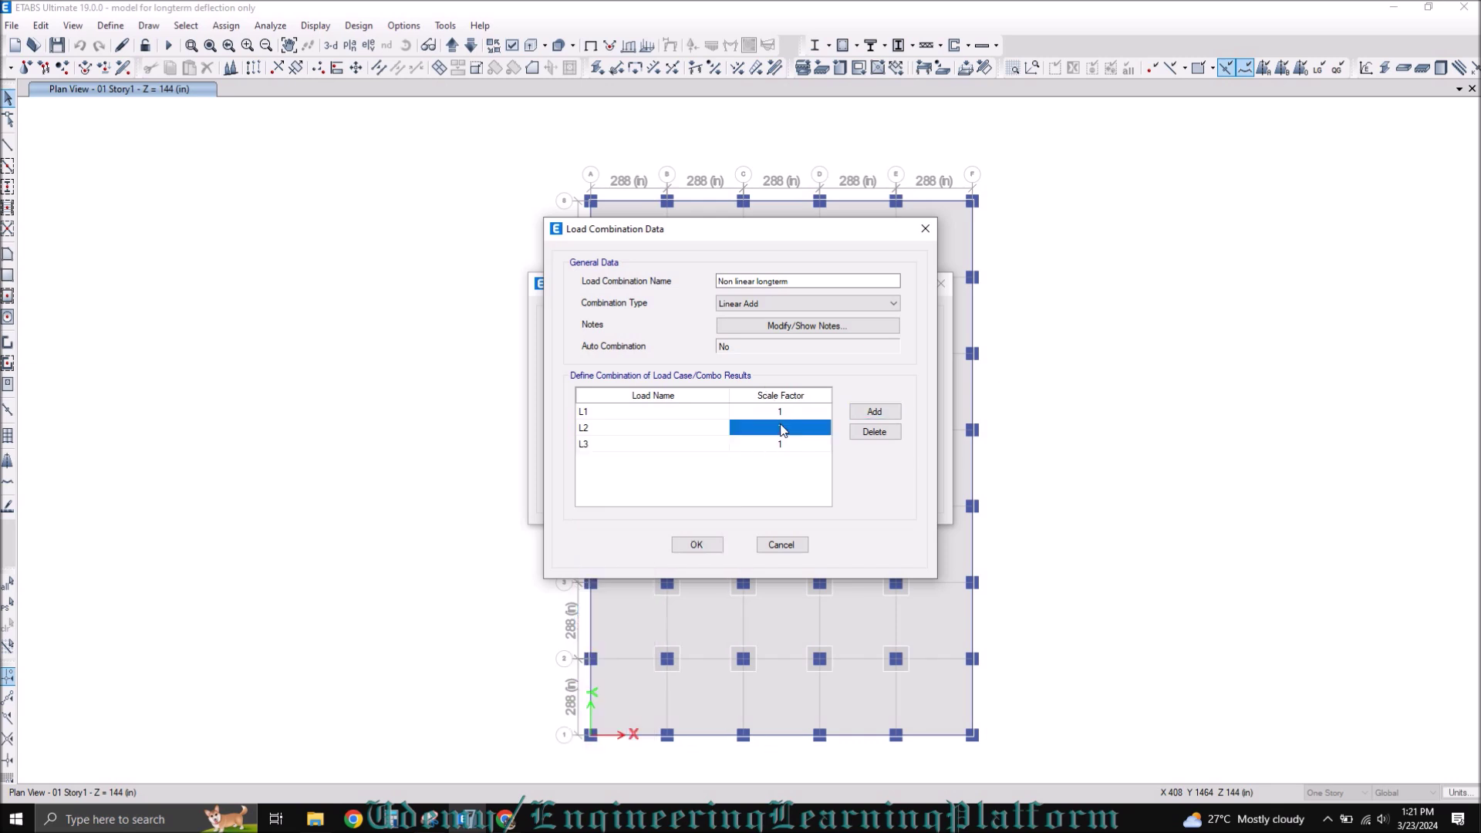
click(782, 427)
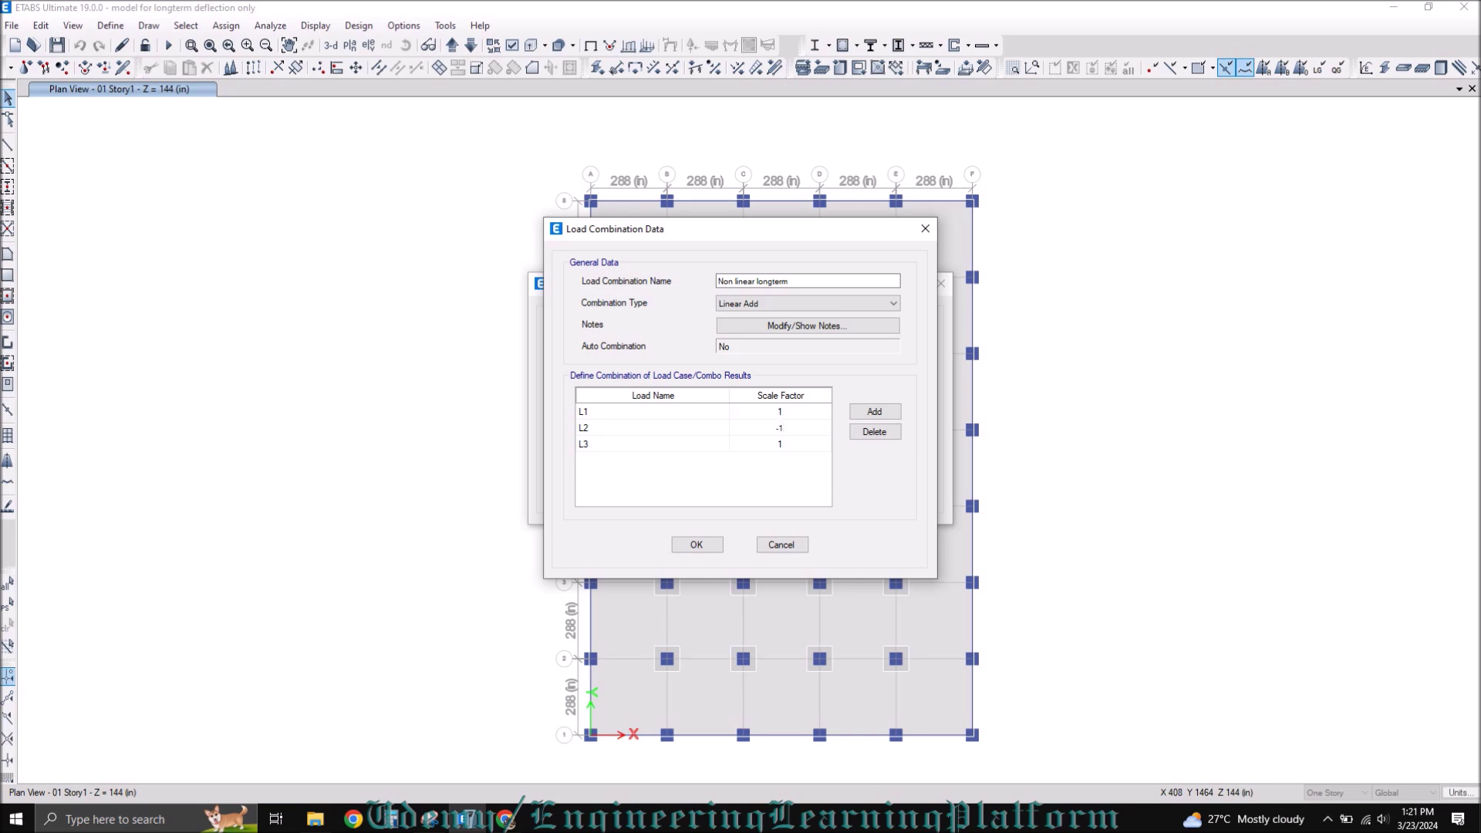
text(-1)
key(Return)
click(782, 415)
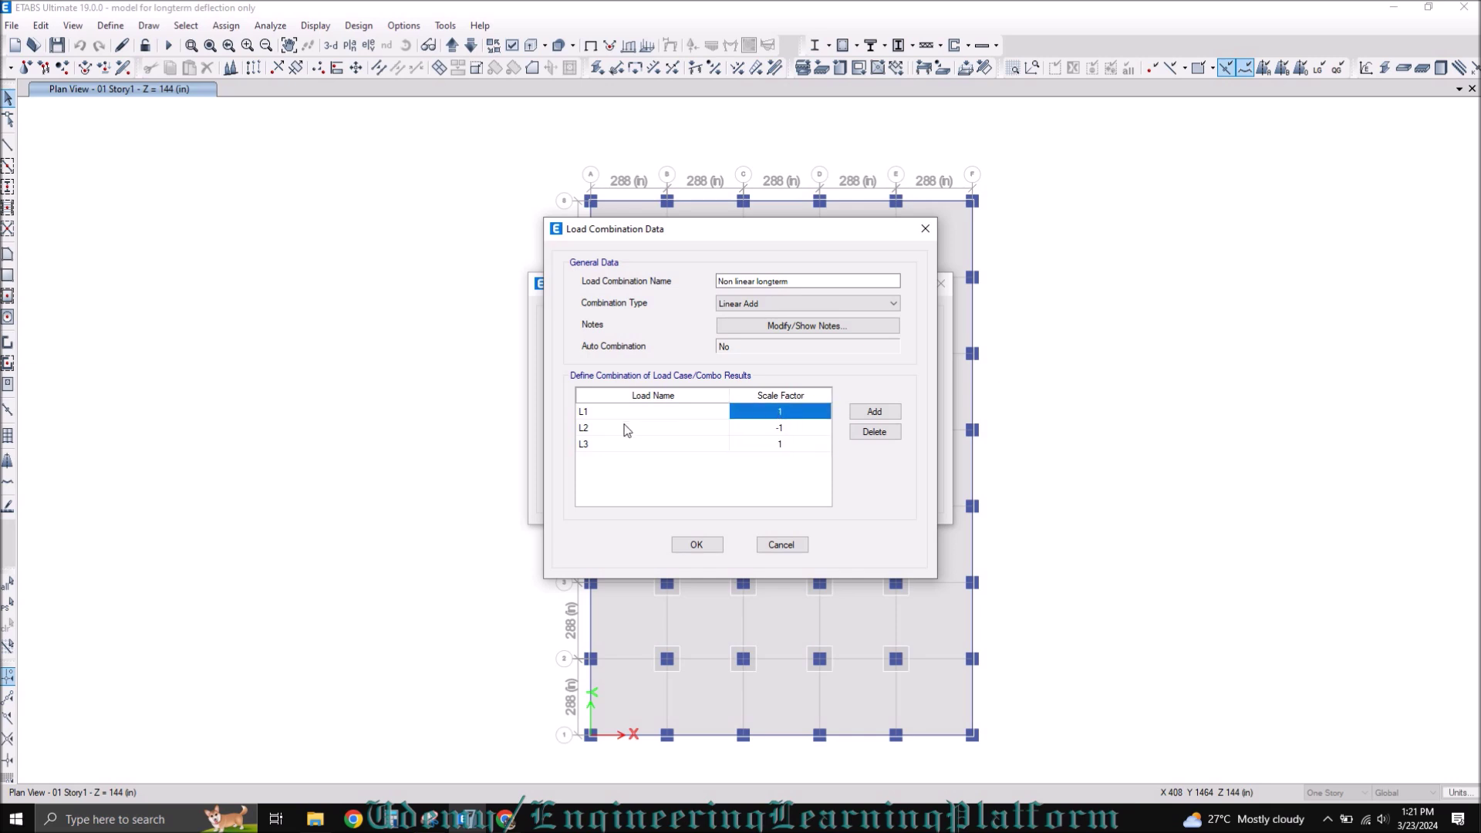
click(713, 417)
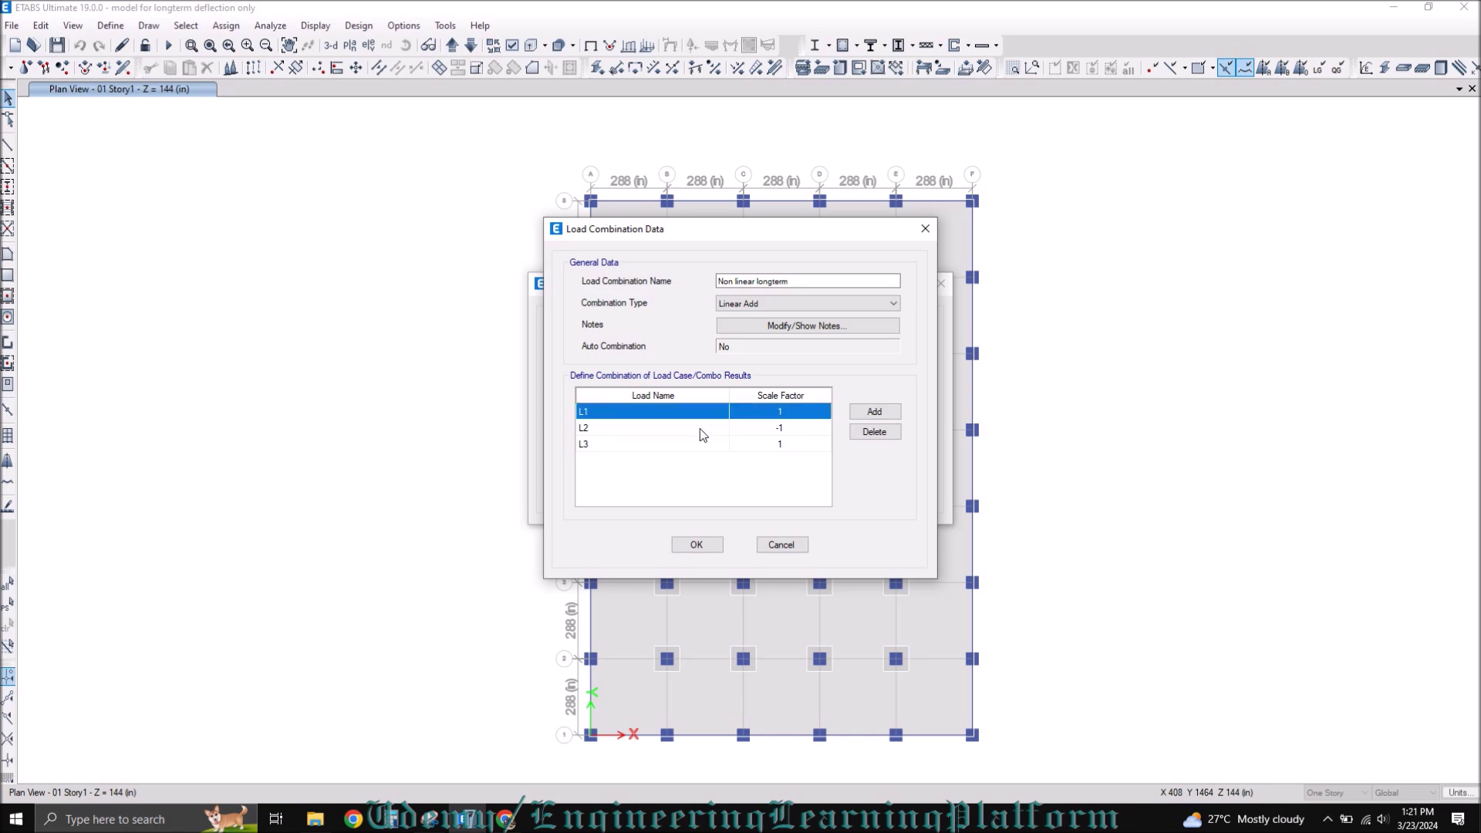
click(678, 428)
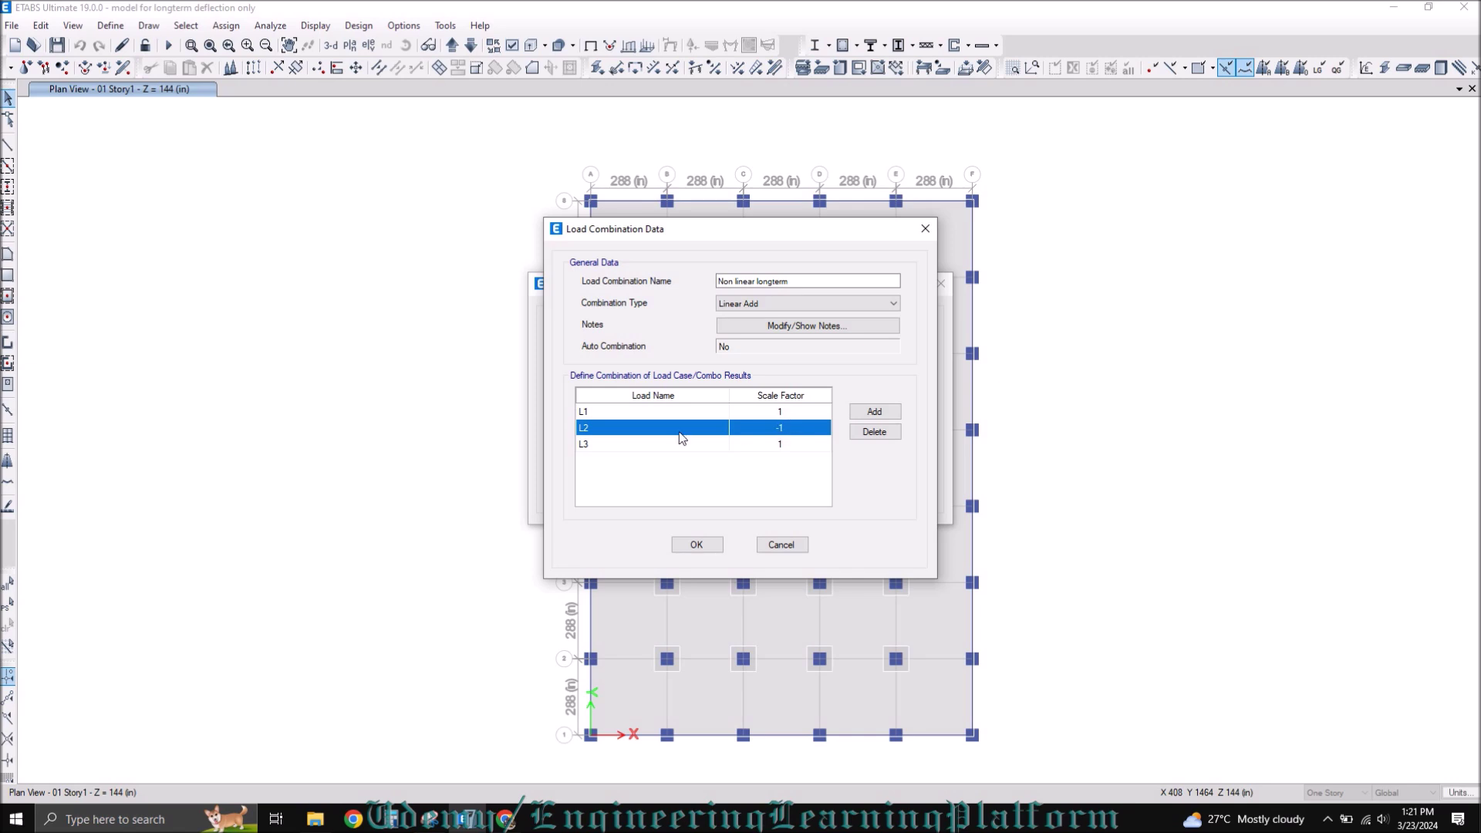
click(663, 444)
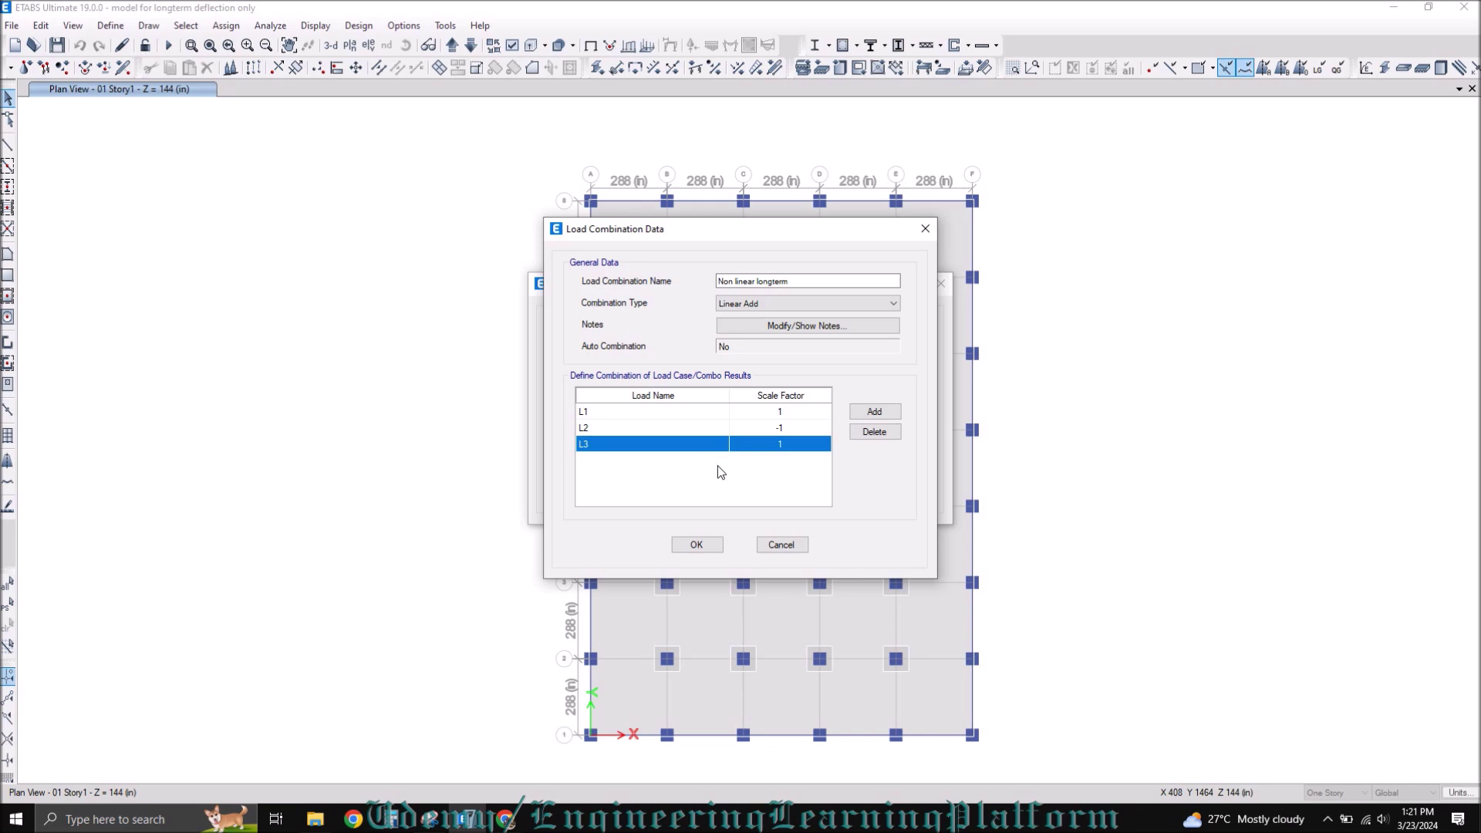
click(697, 545)
click(799, 497)
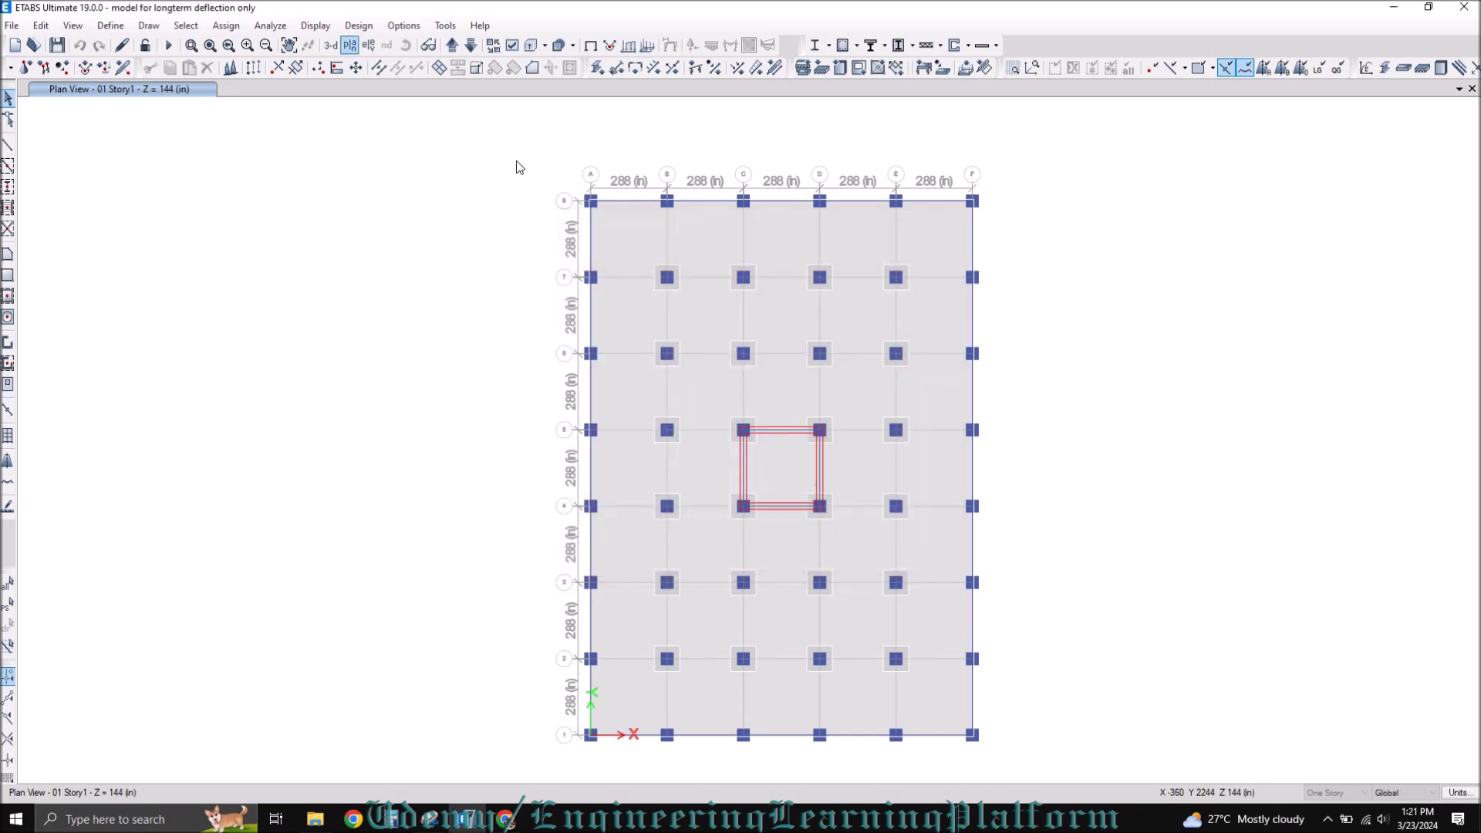
Assign the floor cracking option to the whole Story1 slab plan so its floor objects are considered in floor cracking analysis.
drag(497, 141, 978, 433)
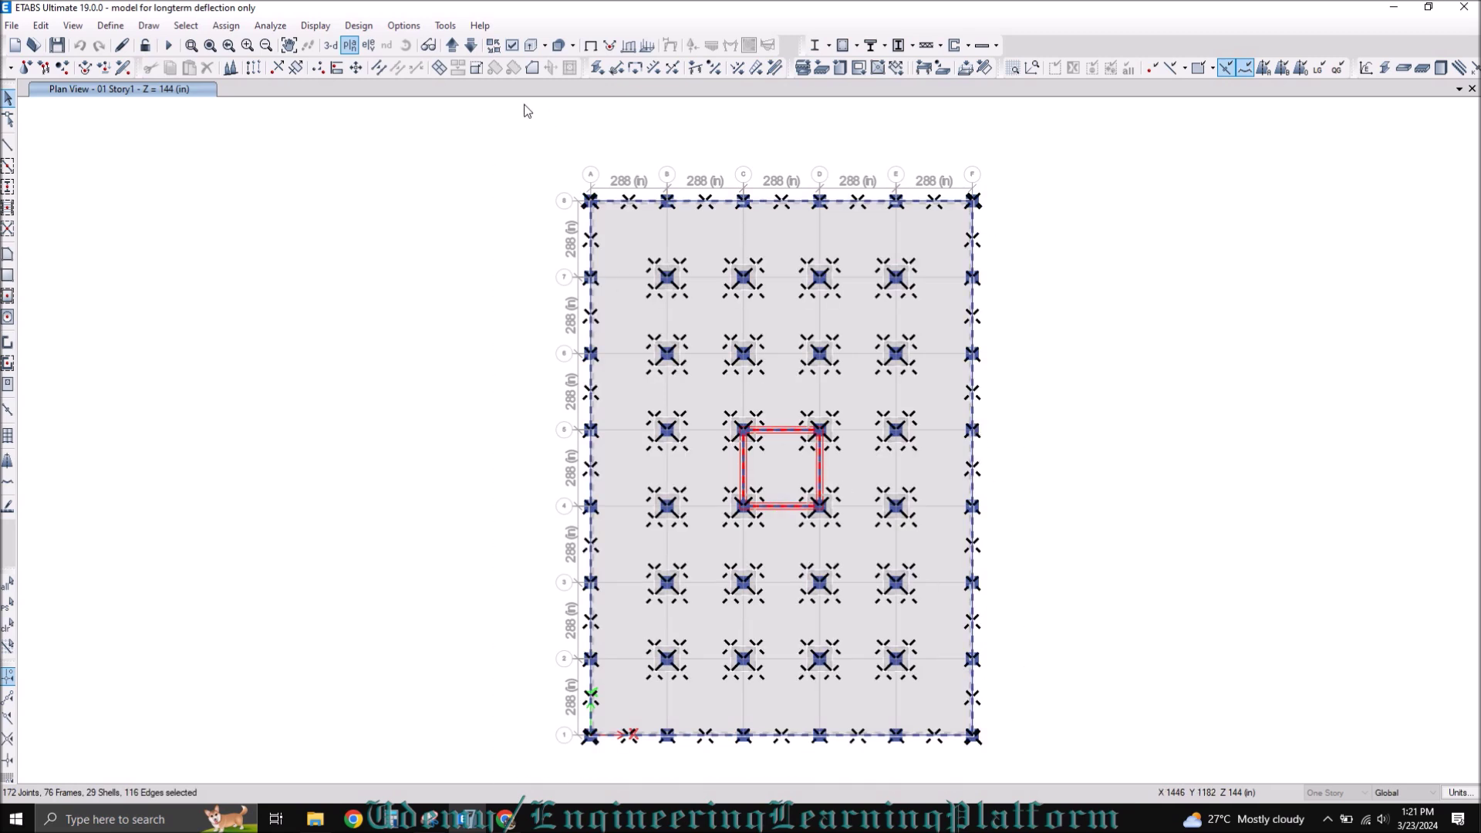
click(226, 25)
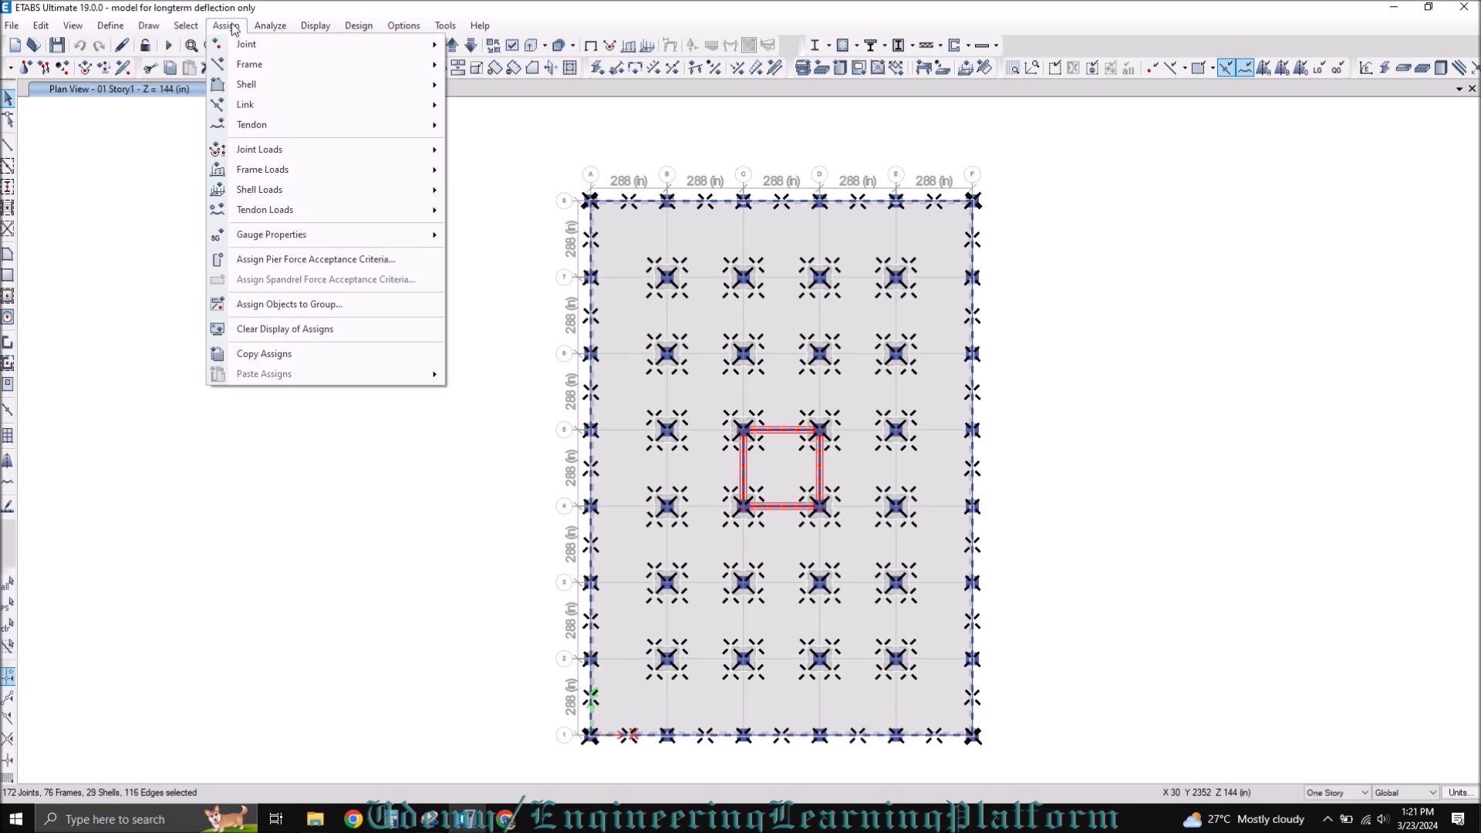
mouse_move(251, 93)
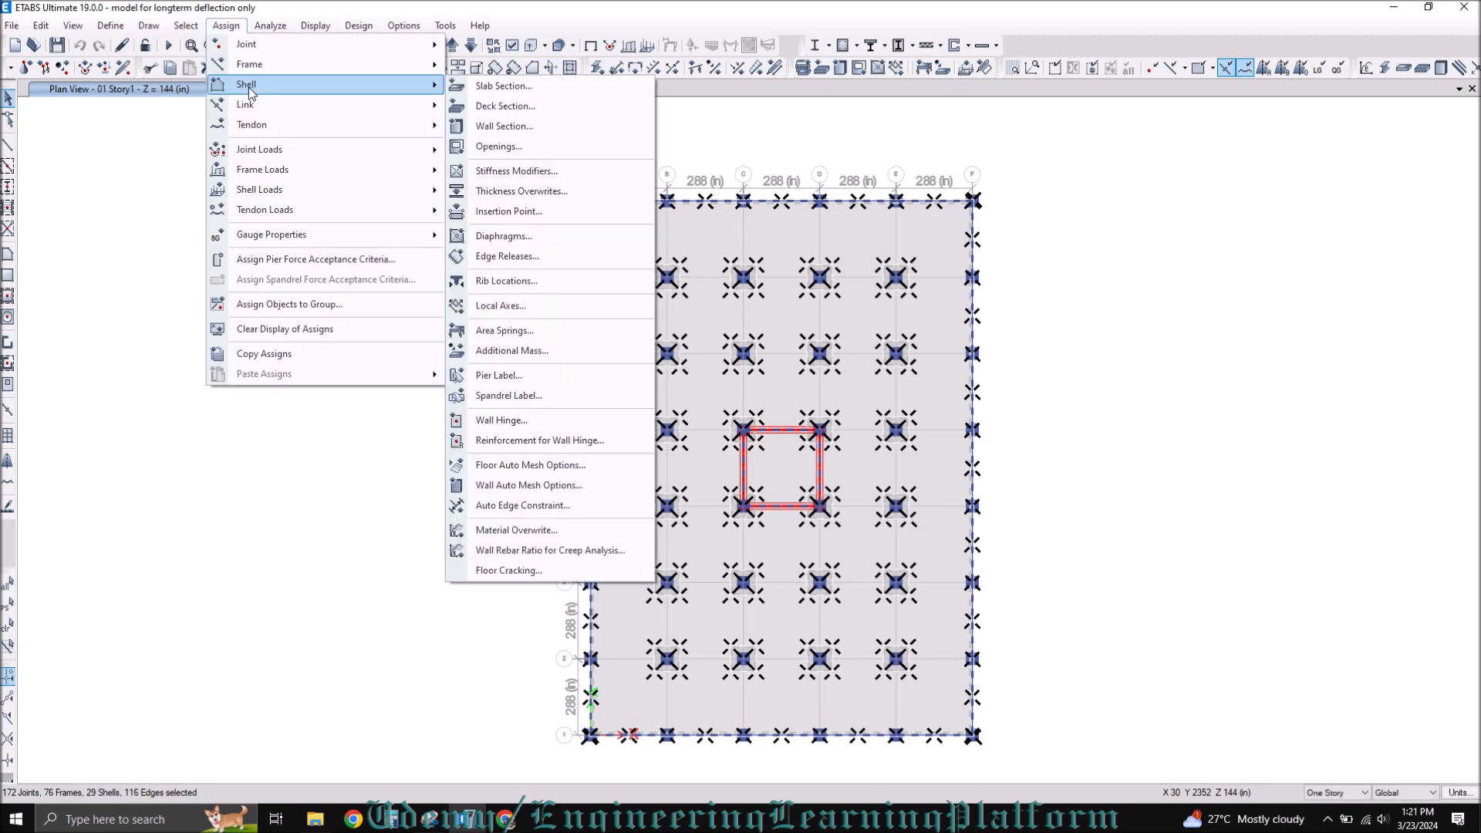
click(503, 569)
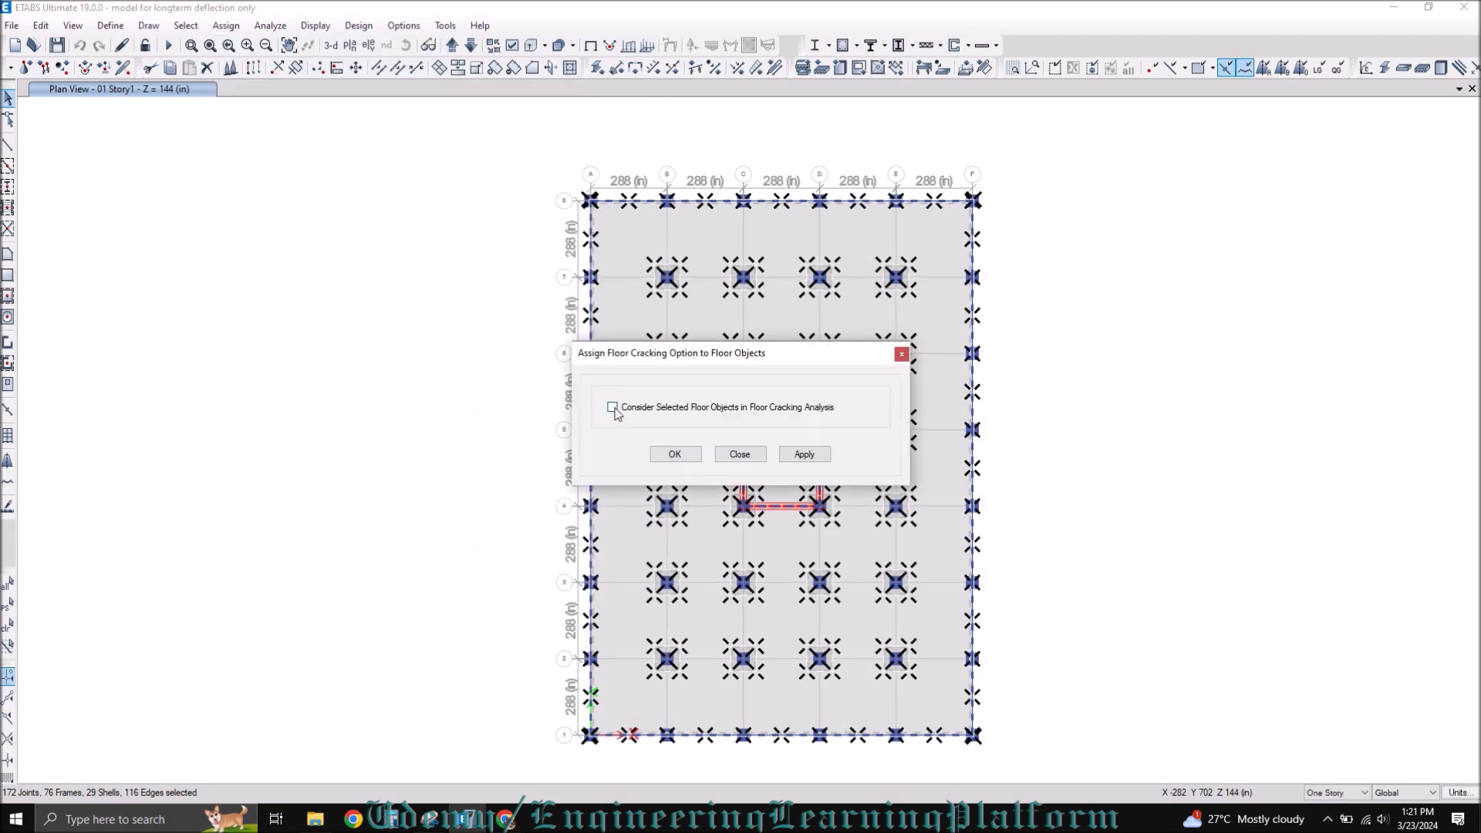
click(655, 455)
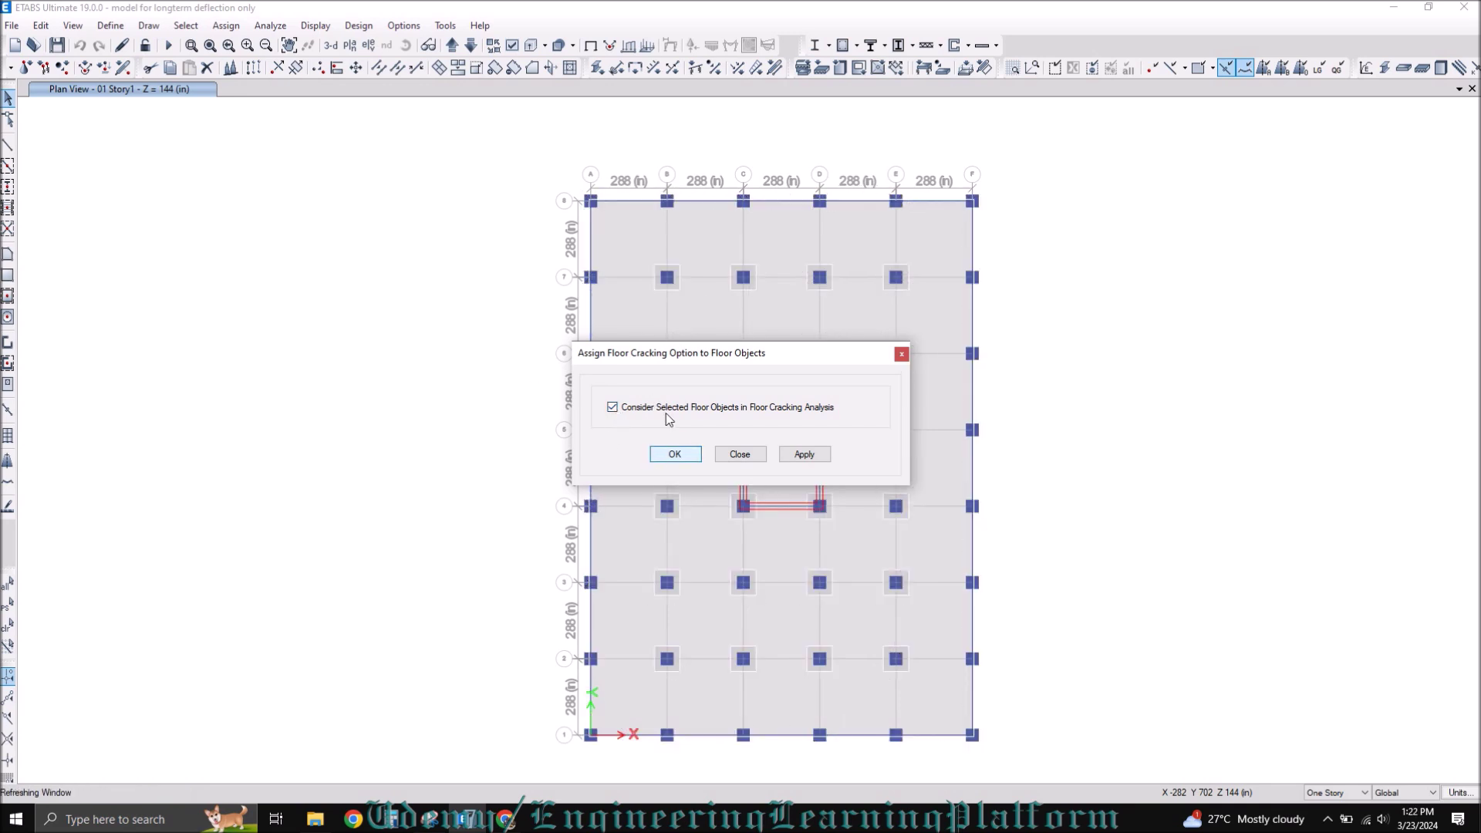
click(590, 47)
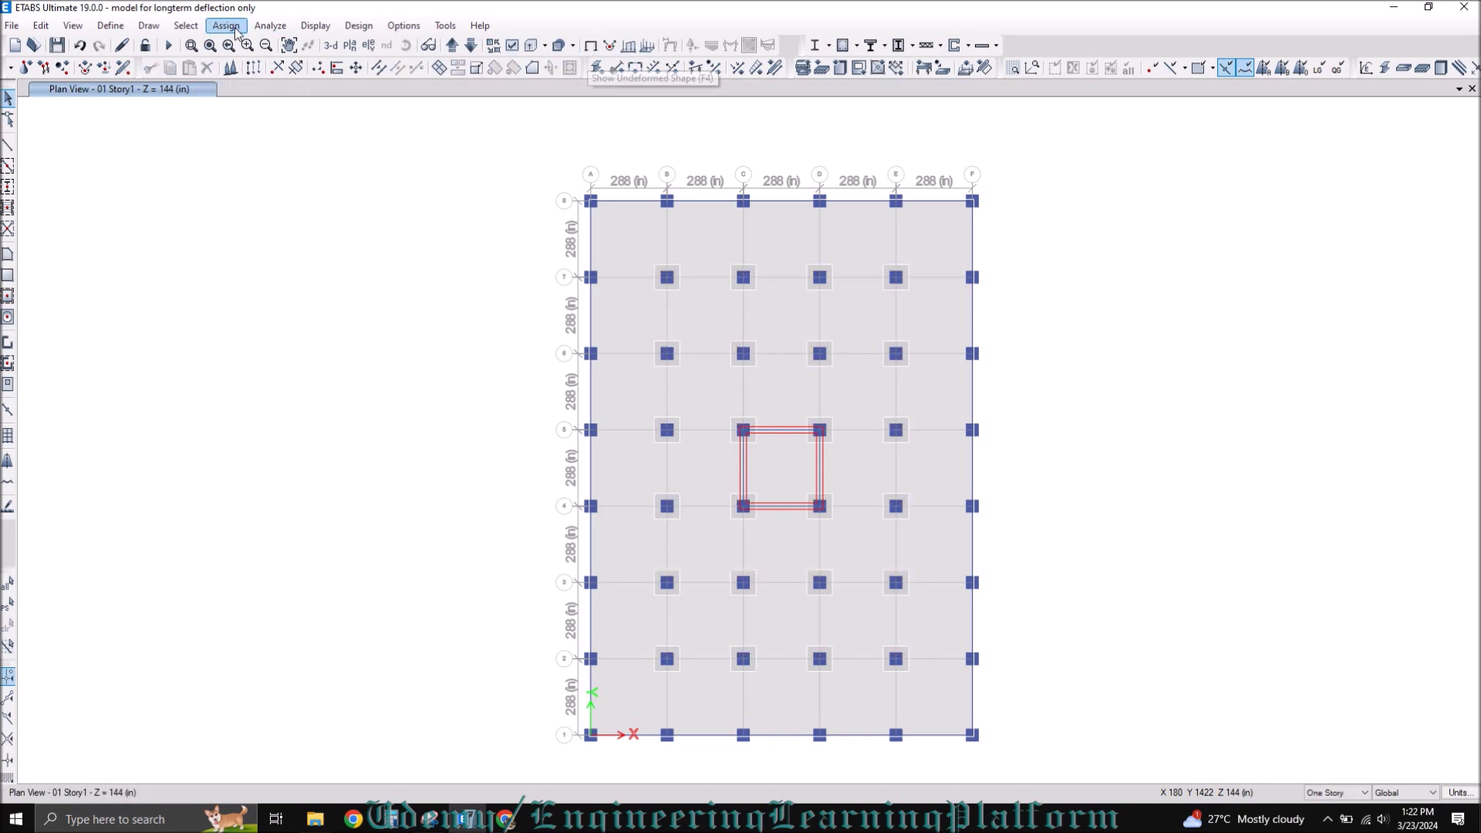
click(270, 26)
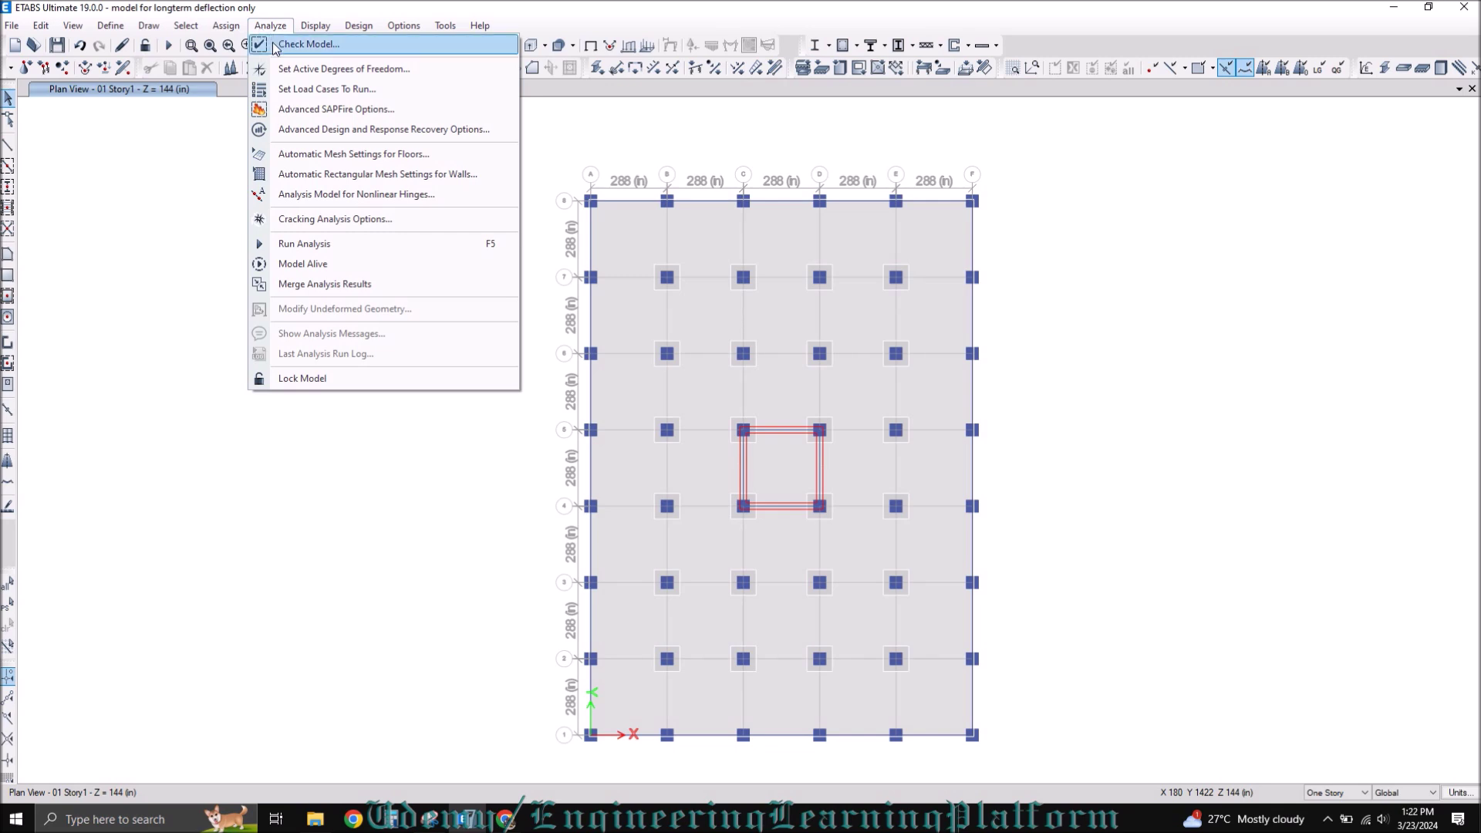
click(337, 220)
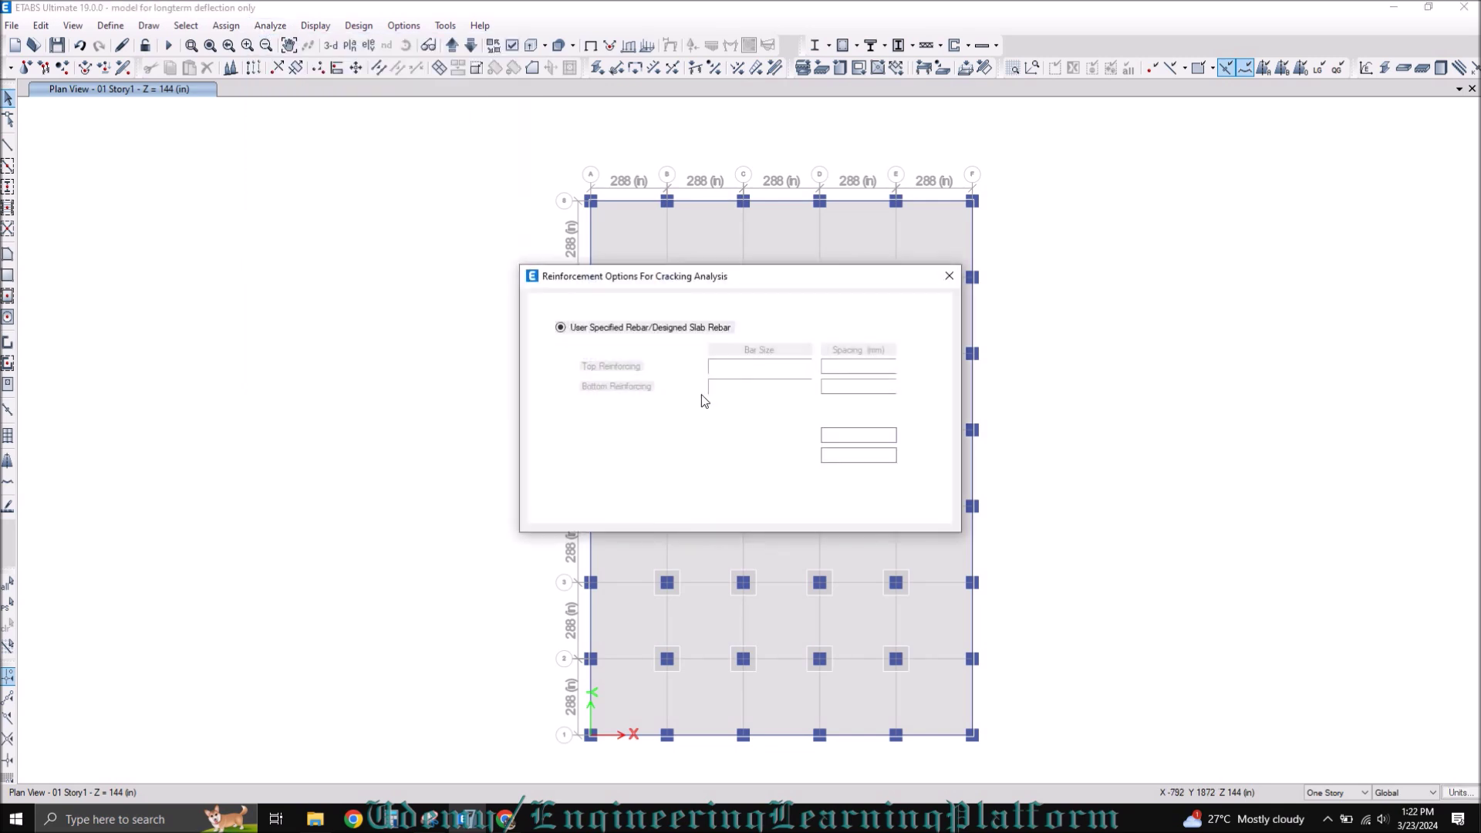
click(840, 460)
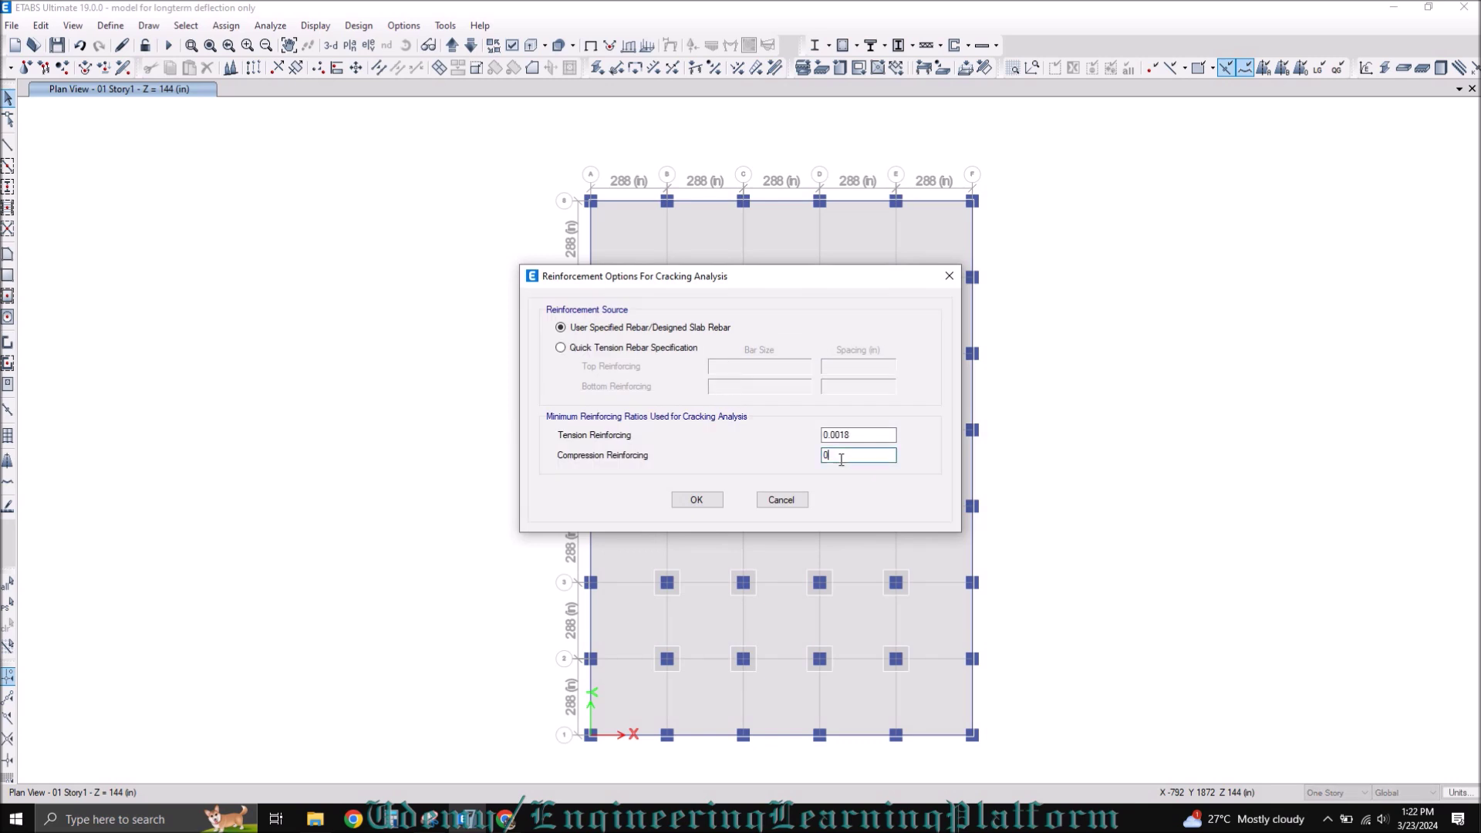
click(781, 500)
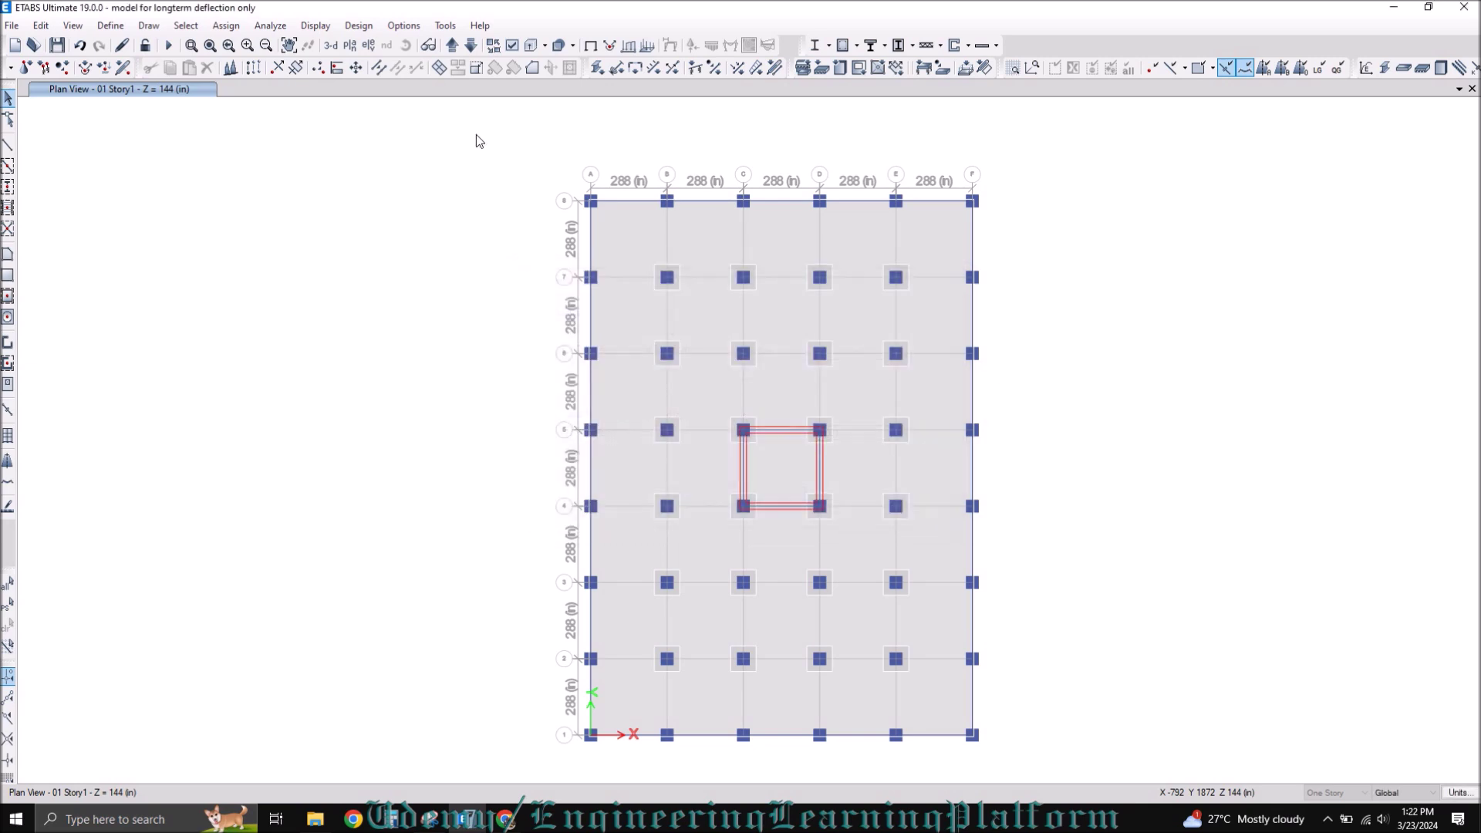
Set all load cases to Do Not Run in the analysis run settings.
click(269, 26)
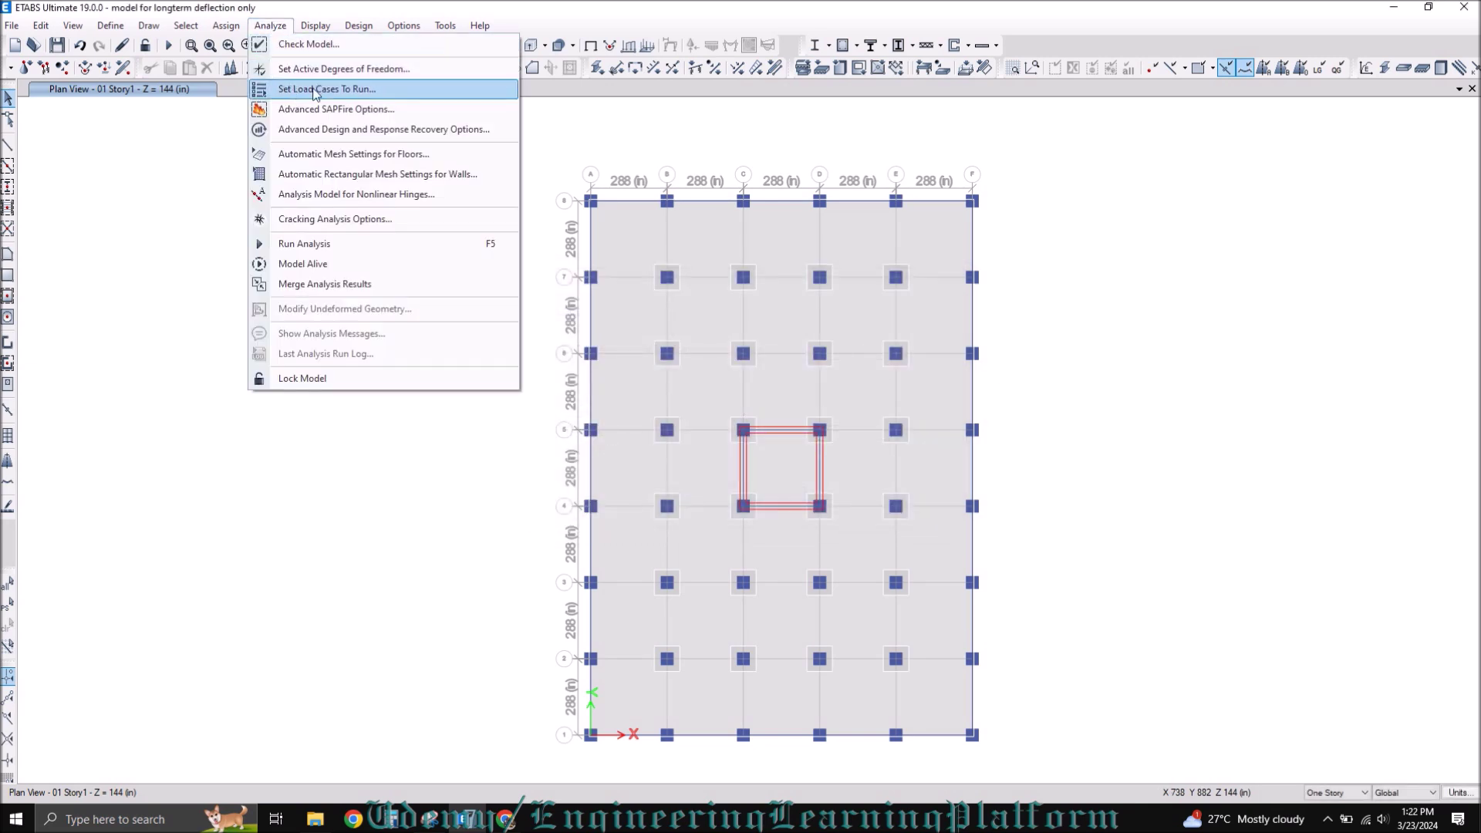
click(346, 90)
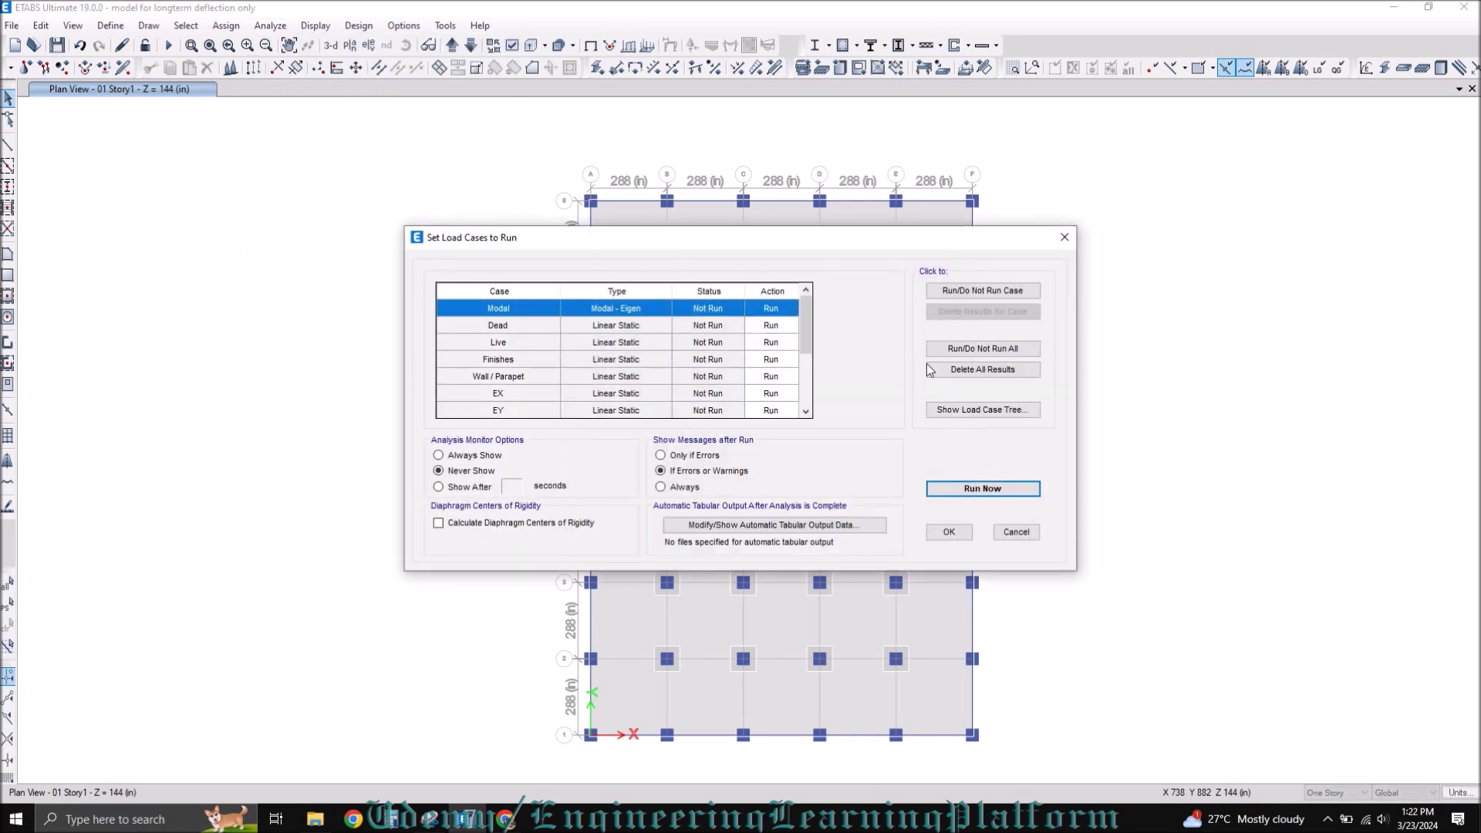
click(975, 351)
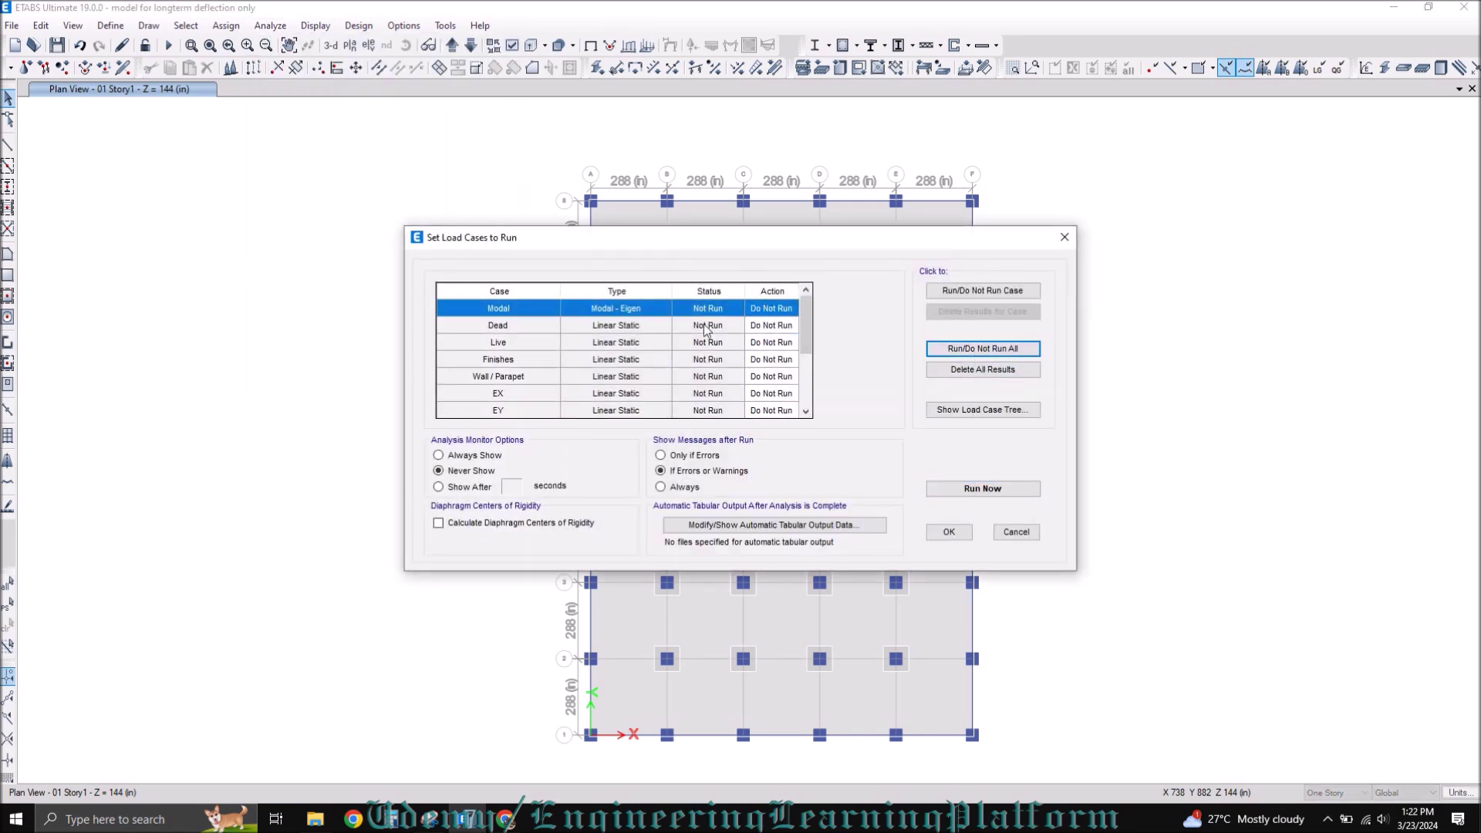
Set Dead, Live, Finishes, Wall / Parapet and three load cases further down the list to Run, and save the run settings.
click(525, 325)
ctrl+click(522, 343)
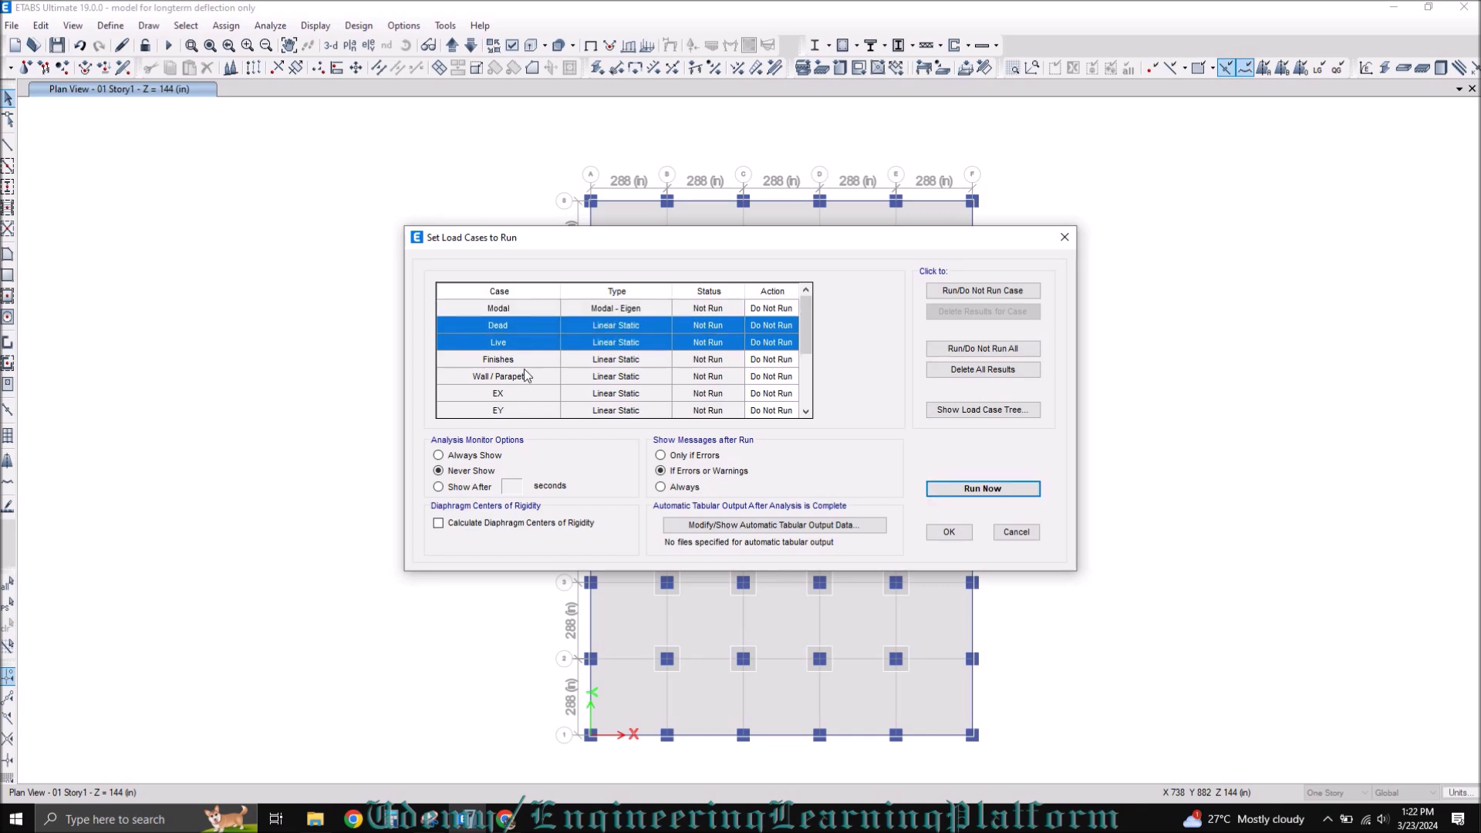
scroll(525, 376, down, 2)
ctrl+click(526, 376)
ctrl+click(532, 394)
ctrl+click(531, 410)
scroll(527, 376, up, 2)
ctrl+click(546, 360)
ctrl+click(546, 377)
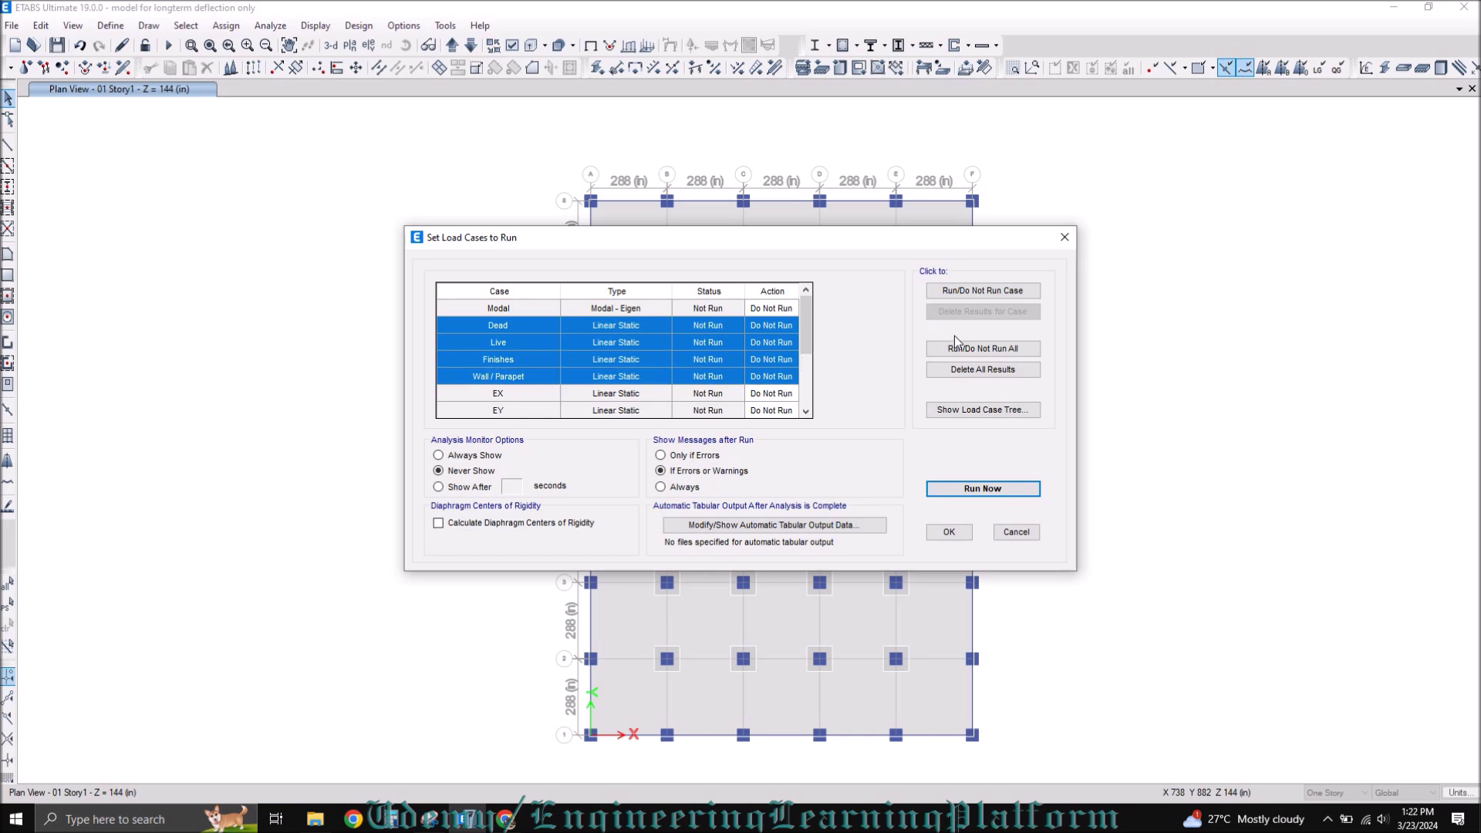
click(973, 348)
click(978, 349)
click(978, 293)
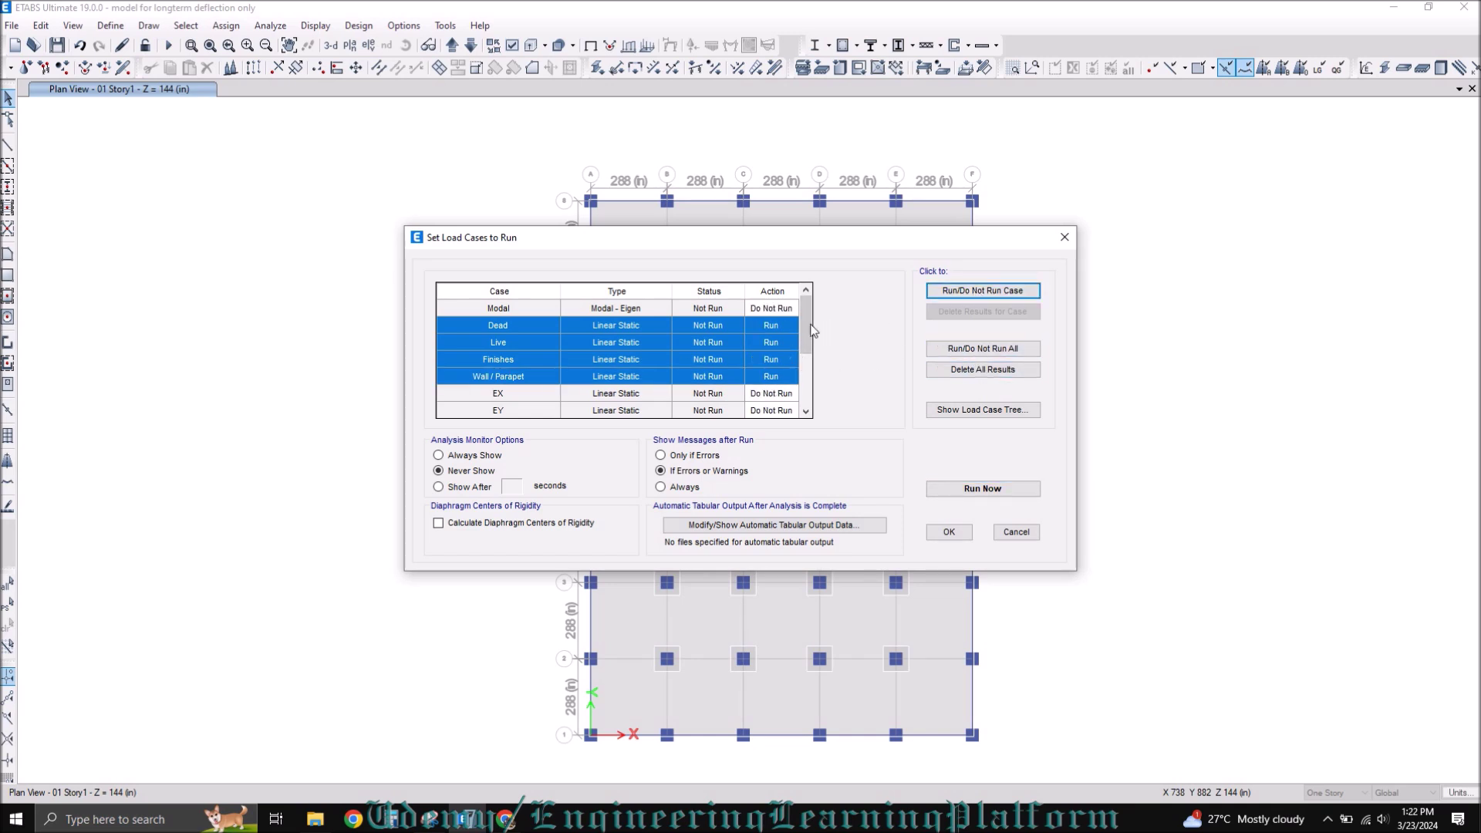
mouse_move(805, 323)
mouse_down()
mouse_move(808, 379)
mouse_move(812, 314)
mouse_up()
click(943, 532)
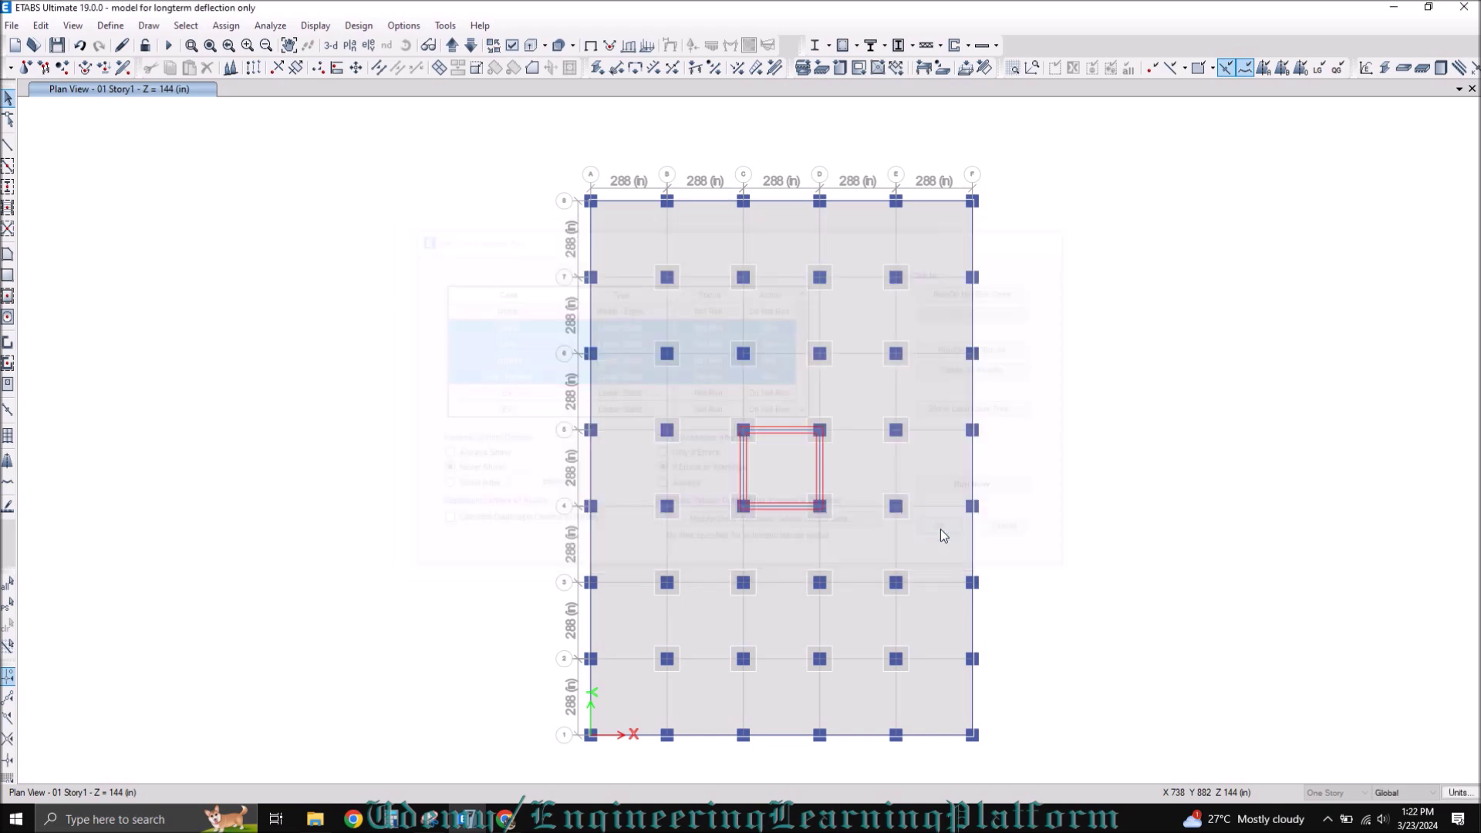
Set the minimum compression reinforcing ratio for cracking analysis to 0.0018.
click(272, 25)
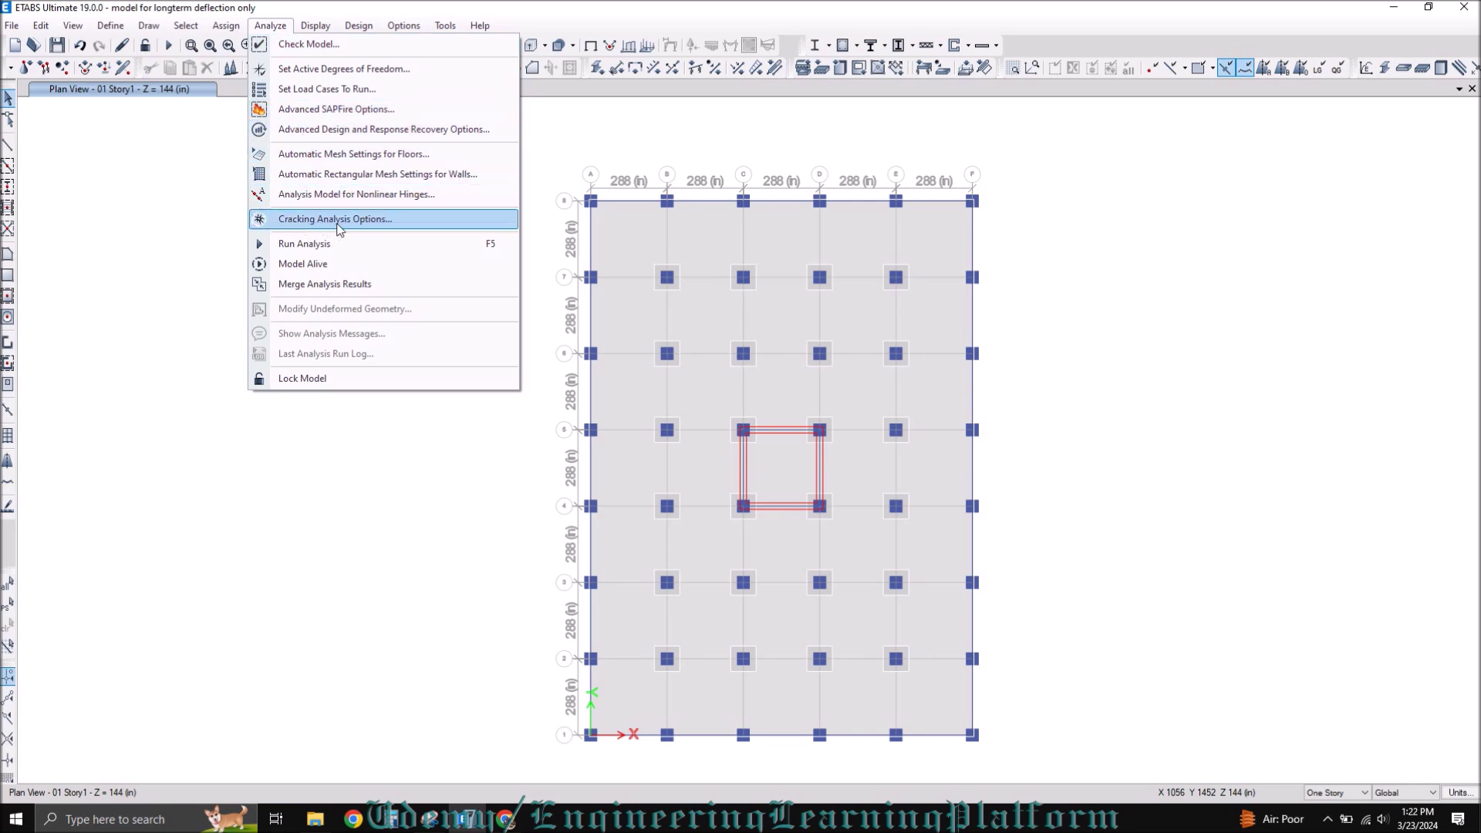
click(377, 224)
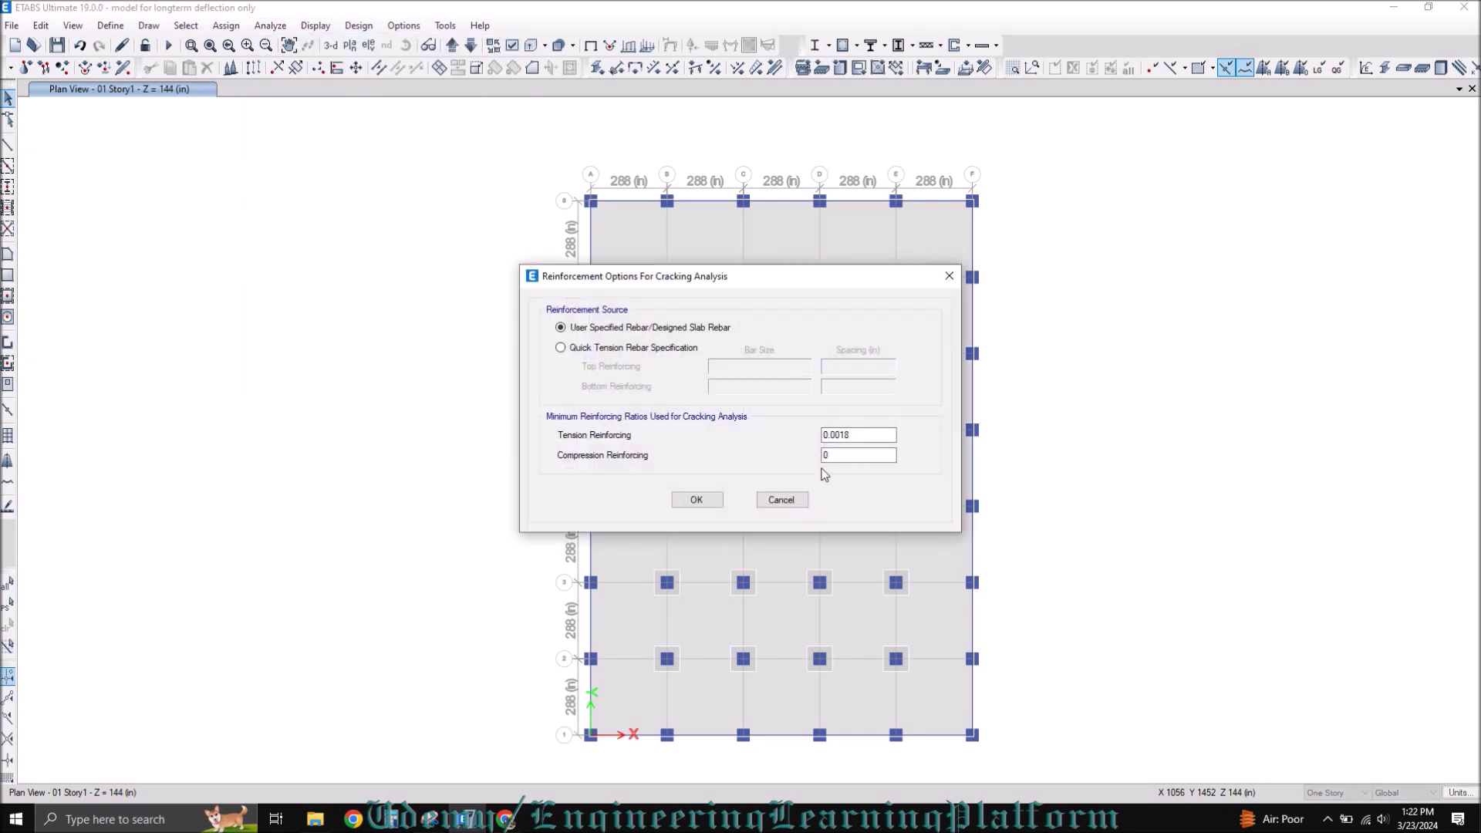
click(843, 455)
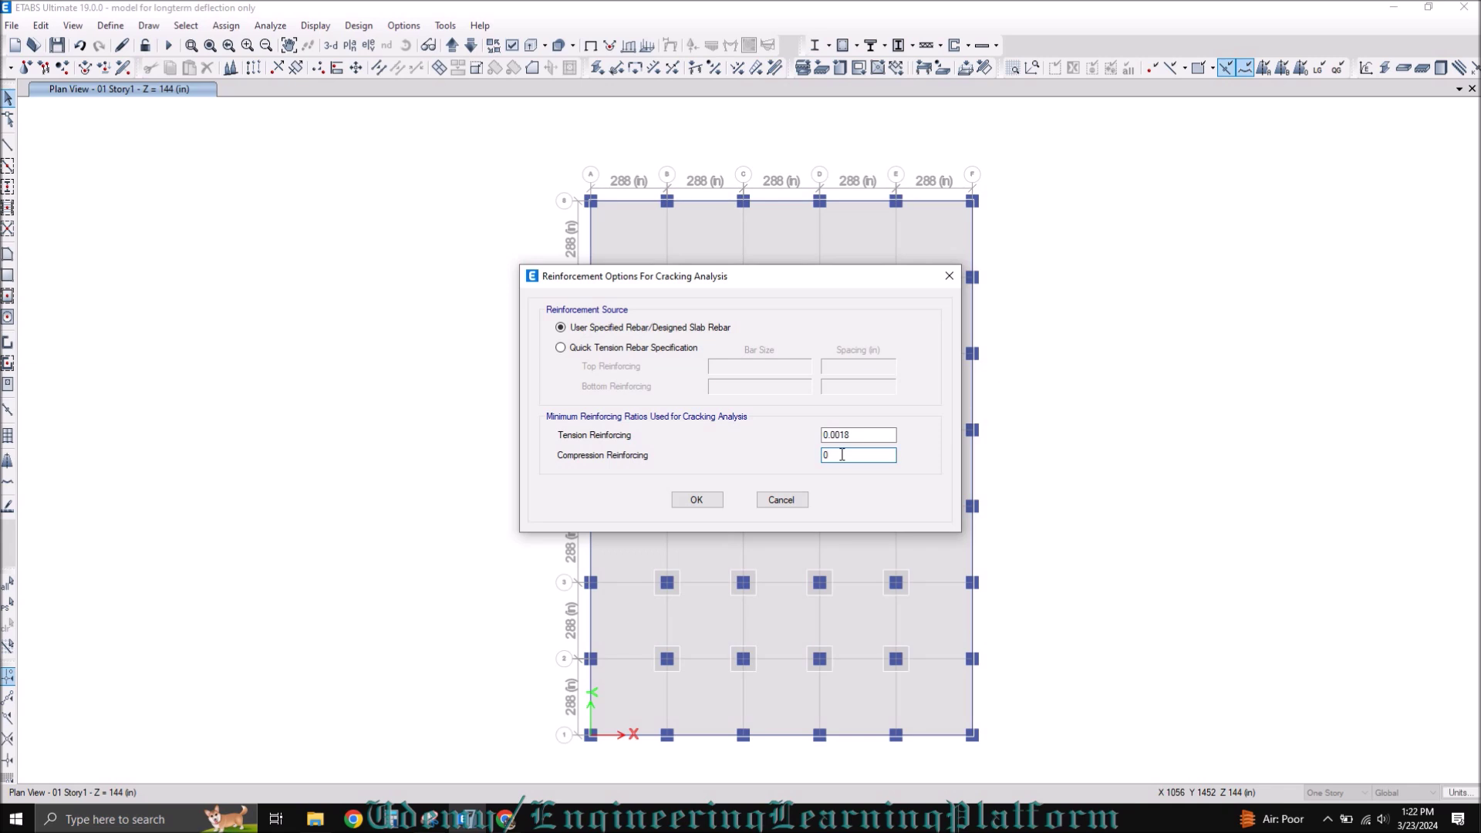
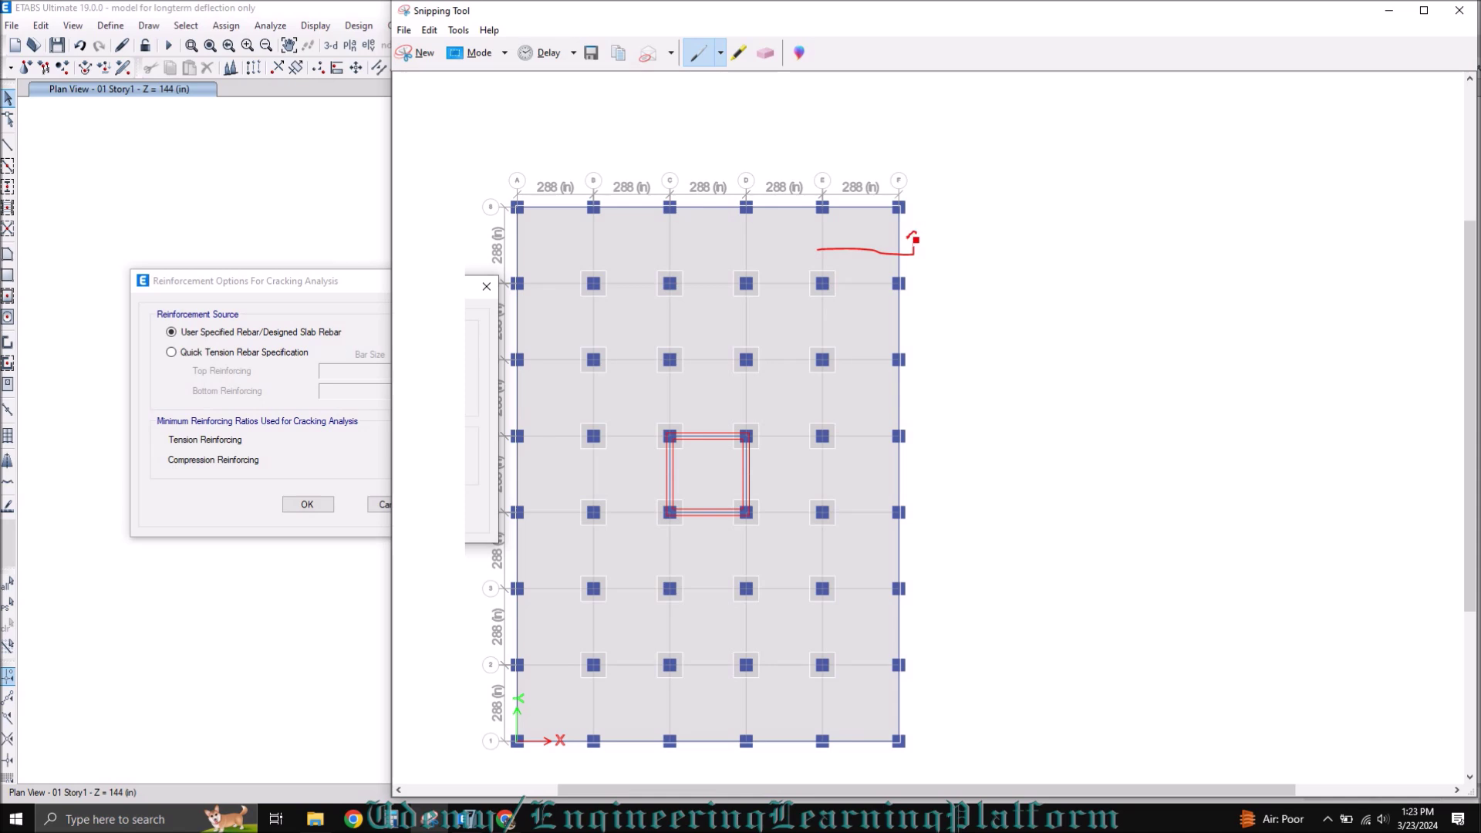
Sketch on the Snipping Tool capture a section marker across the plan's upper right bay and a slab-and-column section beside the plan.
mouse_move(814, 248)
mouse_down()
mouse_move(812, 230)
mouse_move(805, 241)
mouse_up()
drag(978, 241, 977, 330)
mouse_move(961, 245)
mouse_down()
mouse_move(990, 222)
mouse_move(1166, 227)
mouse_move(1156, 327)
mouse_up()
drag(997, 241, 1001, 326)
mouse_move(993, 246)
mouse_down()
mouse_move(1143, 246)
mouse_move(1144, 329)
mouse_move(1129, 338)
mouse_move(1173, 323)
mouse_up()
drag(973, 330, 1007, 318)
drag(938, 203, 954, 267)
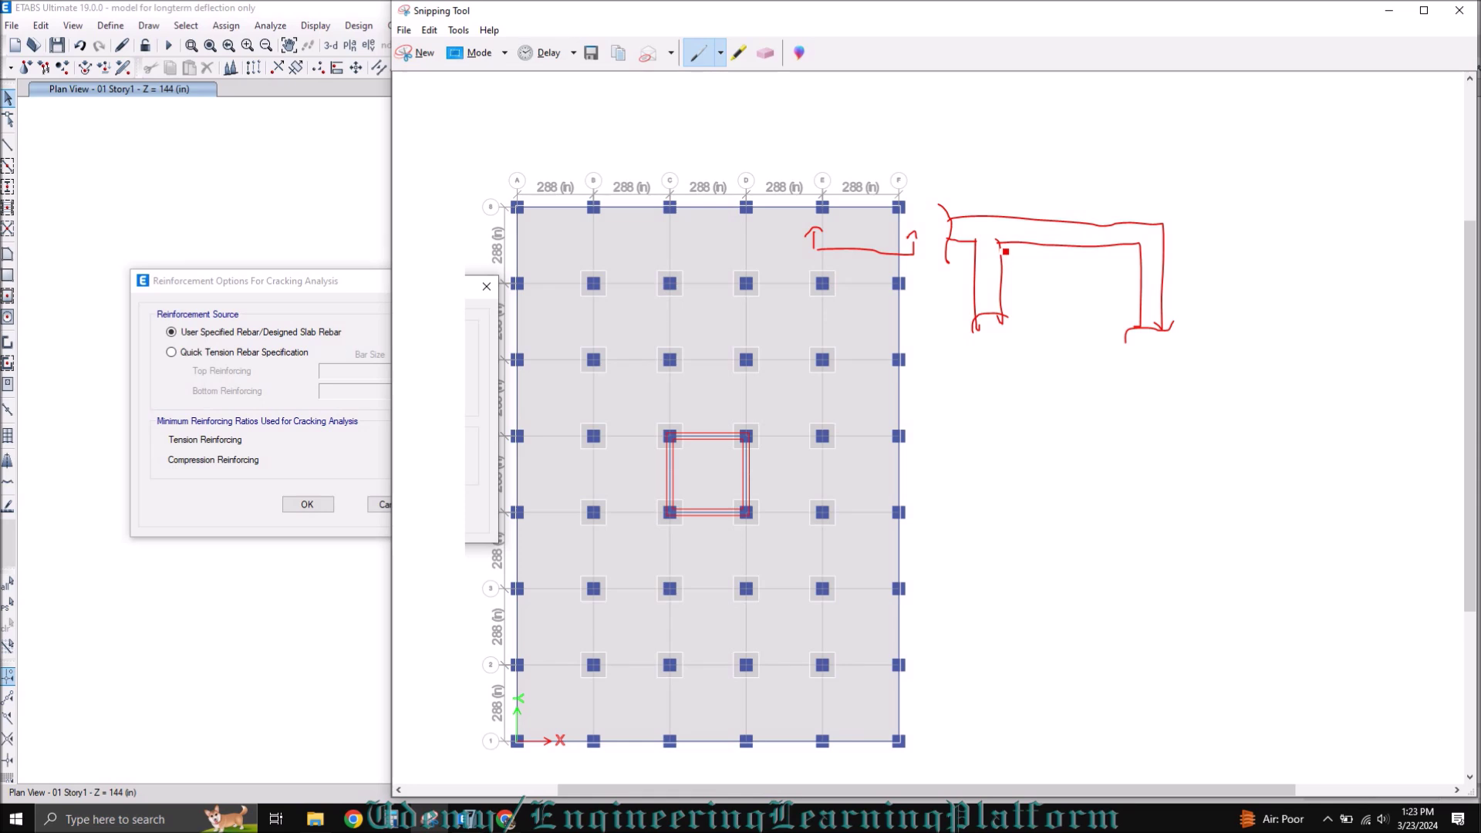
Draw curved bending lines along the sketched slab span and label its tension zones T and compression zones C.
mouse_move(1006, 251)
mouse_down()
mouse_move(1090, 277)
mouse_move(1139, 244)
mouse_up()
mouse_move(1004, 252)
mouse_down()
mouse_move(1032, 225)
mouse_move(1068, 255)
mouse_move(1099, 259)
mouse_move(1138, 225)
mouse_up()
click(1123, 274)
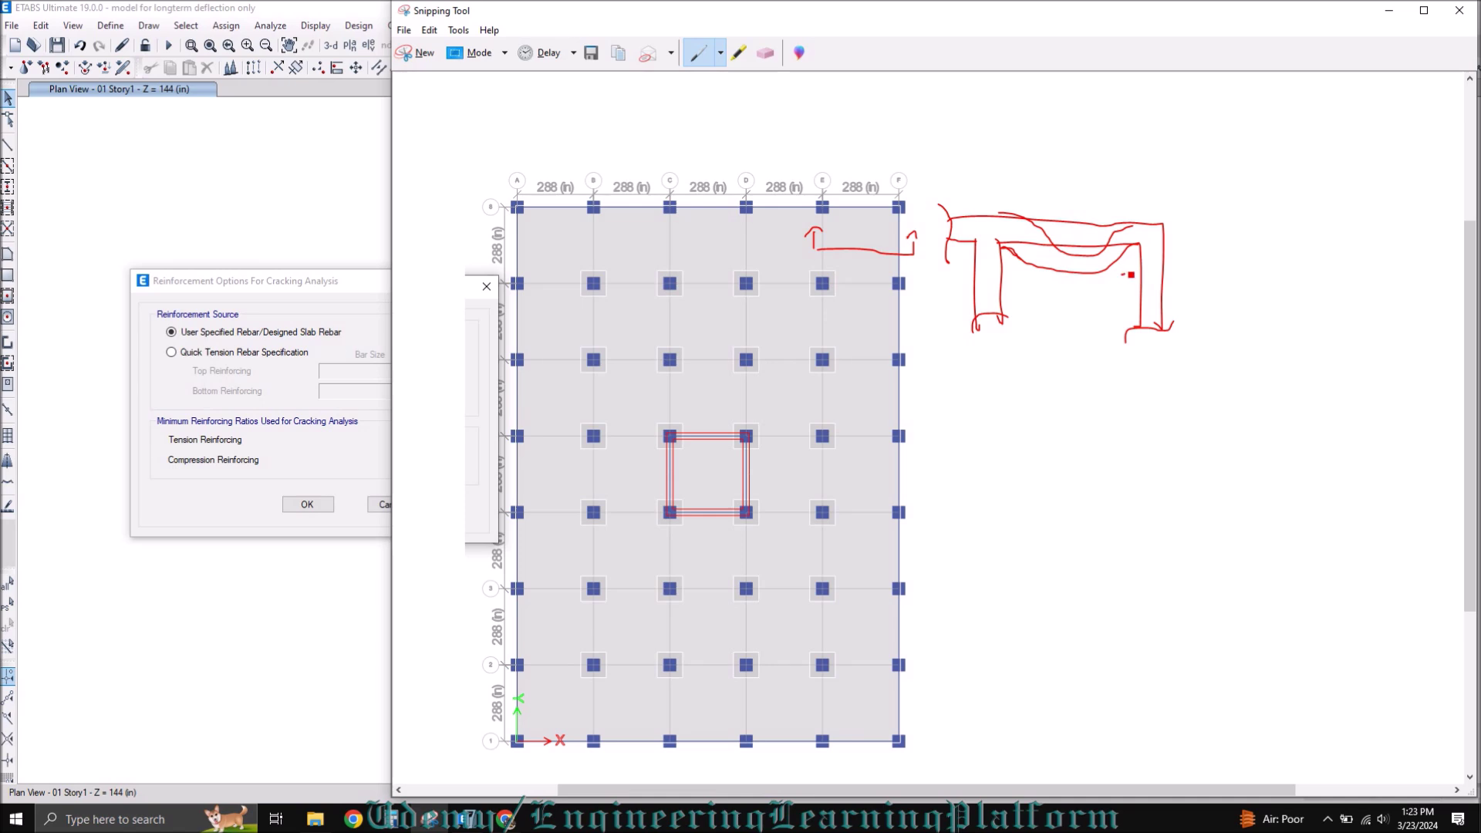
drag(1134, 287, 1131, 300)
mouse_move(1027, 281)
mouse_down()
mouse_move(1003, 297)
mouse_move(1032, 290)
mouse_up()
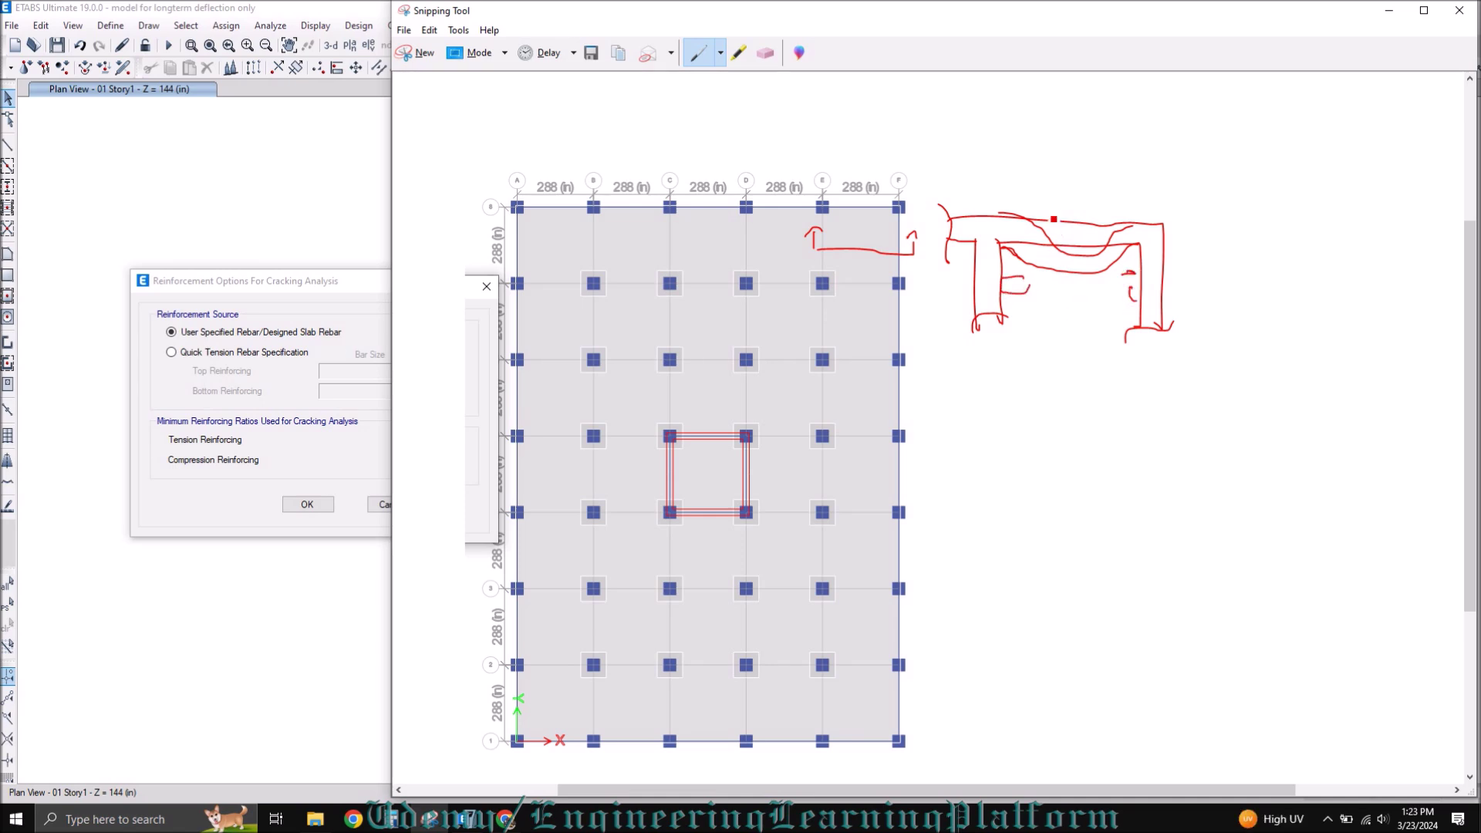
mouse_move(1075, 294)
mouse_down()
mouse_move(1087, 295)
mouse_move(1079, 314)
mouse_up()
mouse_move(1000, 185)
mouse_down()
mouse_move(1015, 184)
mouse_move(1002, 198)
mouse_up()
mouse_move(1115, 187)
mouse_down()
mouse_move(1136, 187)
mouse_move(1123, 207)
mouse_move(1078, 212)
mouse_up()
Return to ETABS and review the minimum compression and tension reinforcing ratios in the cracking analysis reinforcement options.
click(292, 282)
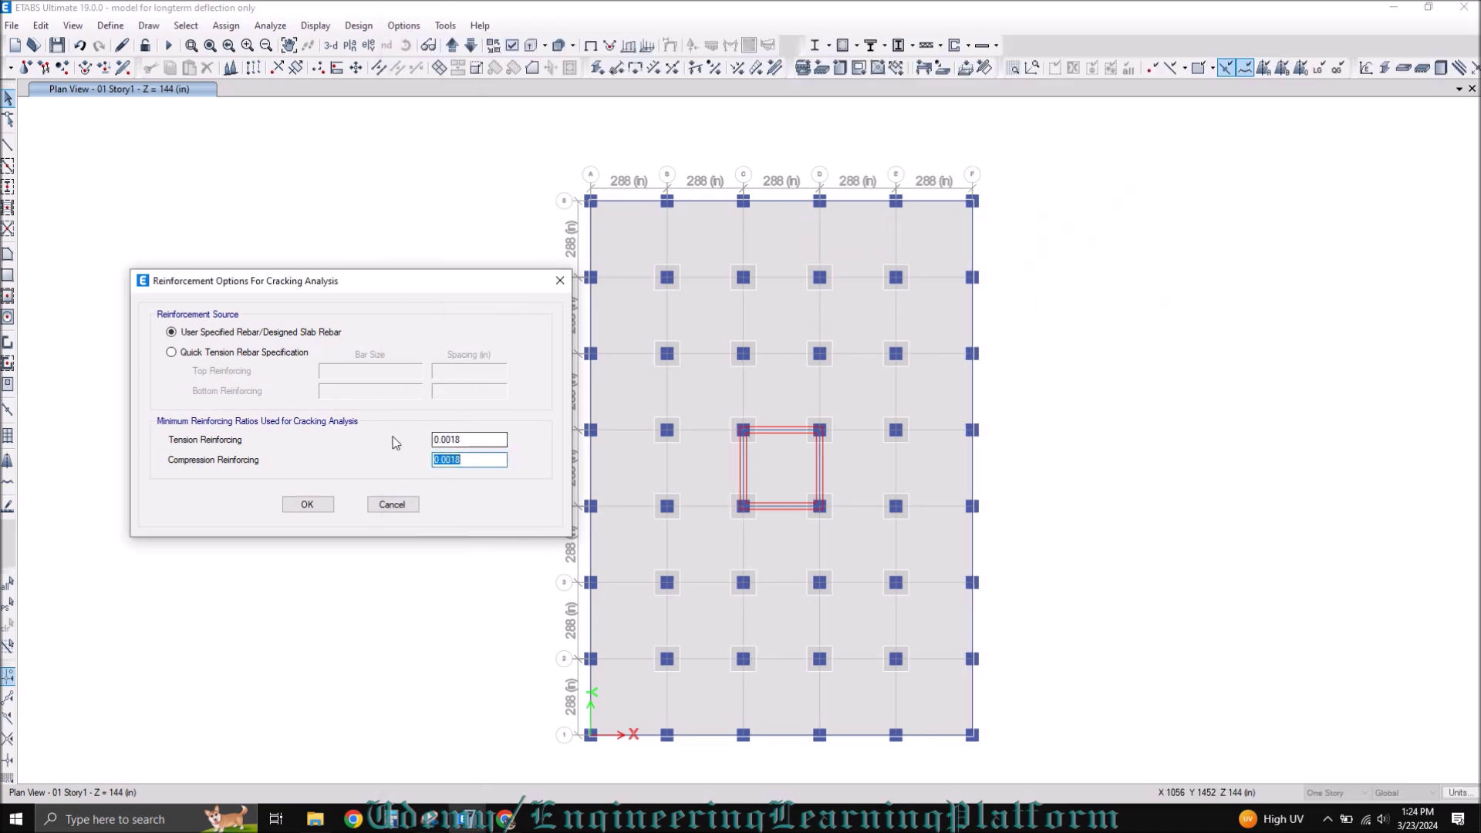
click(467, 460)
double_click(464, 460)
drag(477, 437, 424, 444)
Circle the three T labels on the Snipping Tool sketch, link them to a 0.18% note, and minimize the sketch.
click(430, 819)
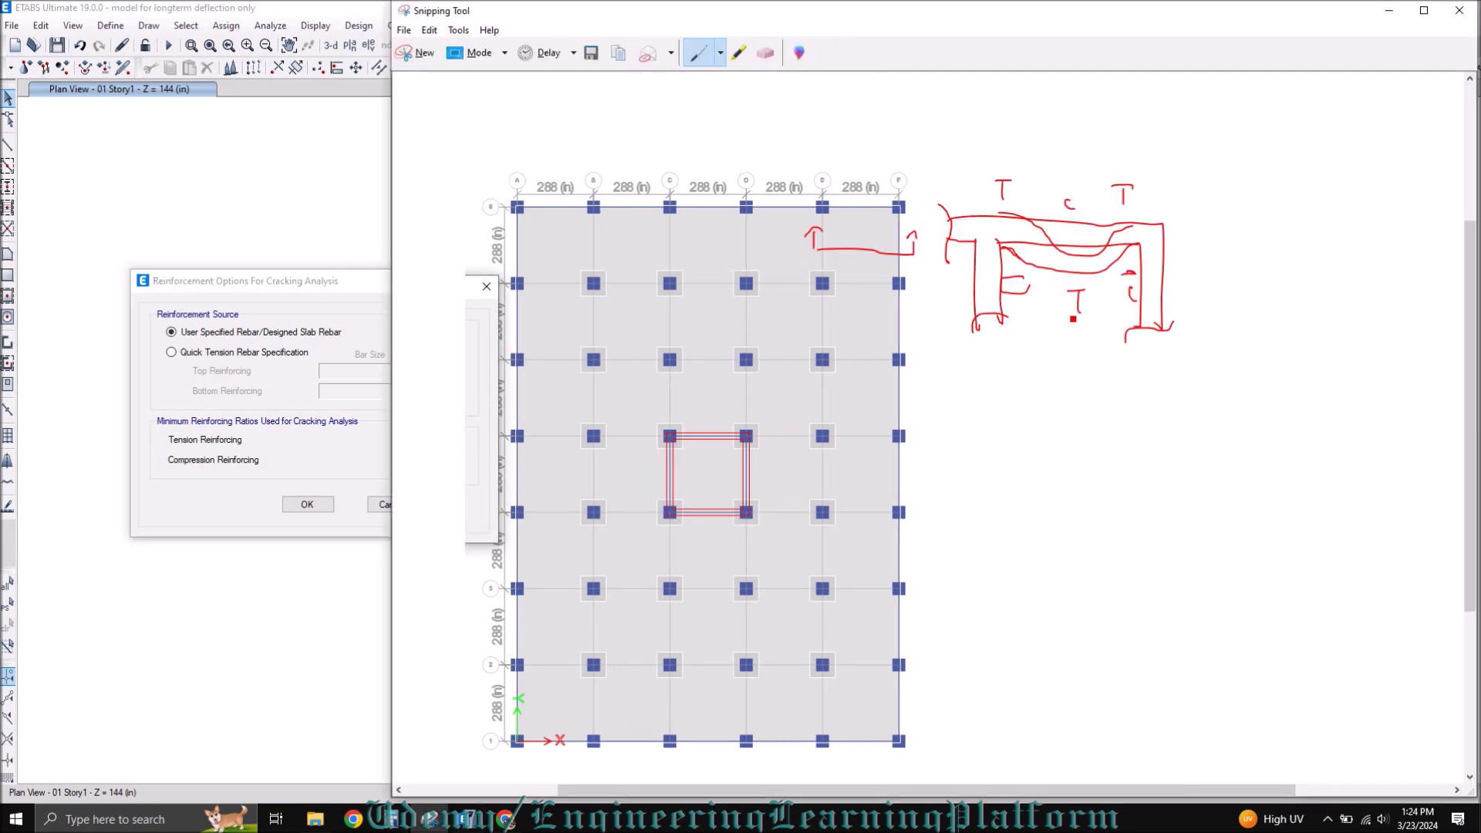
mouse_move(1011, 171)
mouse_down()
mouse_move(983, 191)
mouse_move(1009, 205)
mouse_move(1024, 178)
mouse_move(1000, 167)
mouse_up()
mouse_move(1131, 184)
mouse_down()
mouse_move(1116, 215)
mouse_move(1138, 218)
mouse_move(1148, 196)
mouse_move(1114, 171)
mouse_up()
mouse_move(1072, 275)
mouse_down()
mouse_move(1058, 303)
mouse_move(1081, 325)
mouse_move(1101, 314)
mouse_move(1072, 273)
mouse_up()
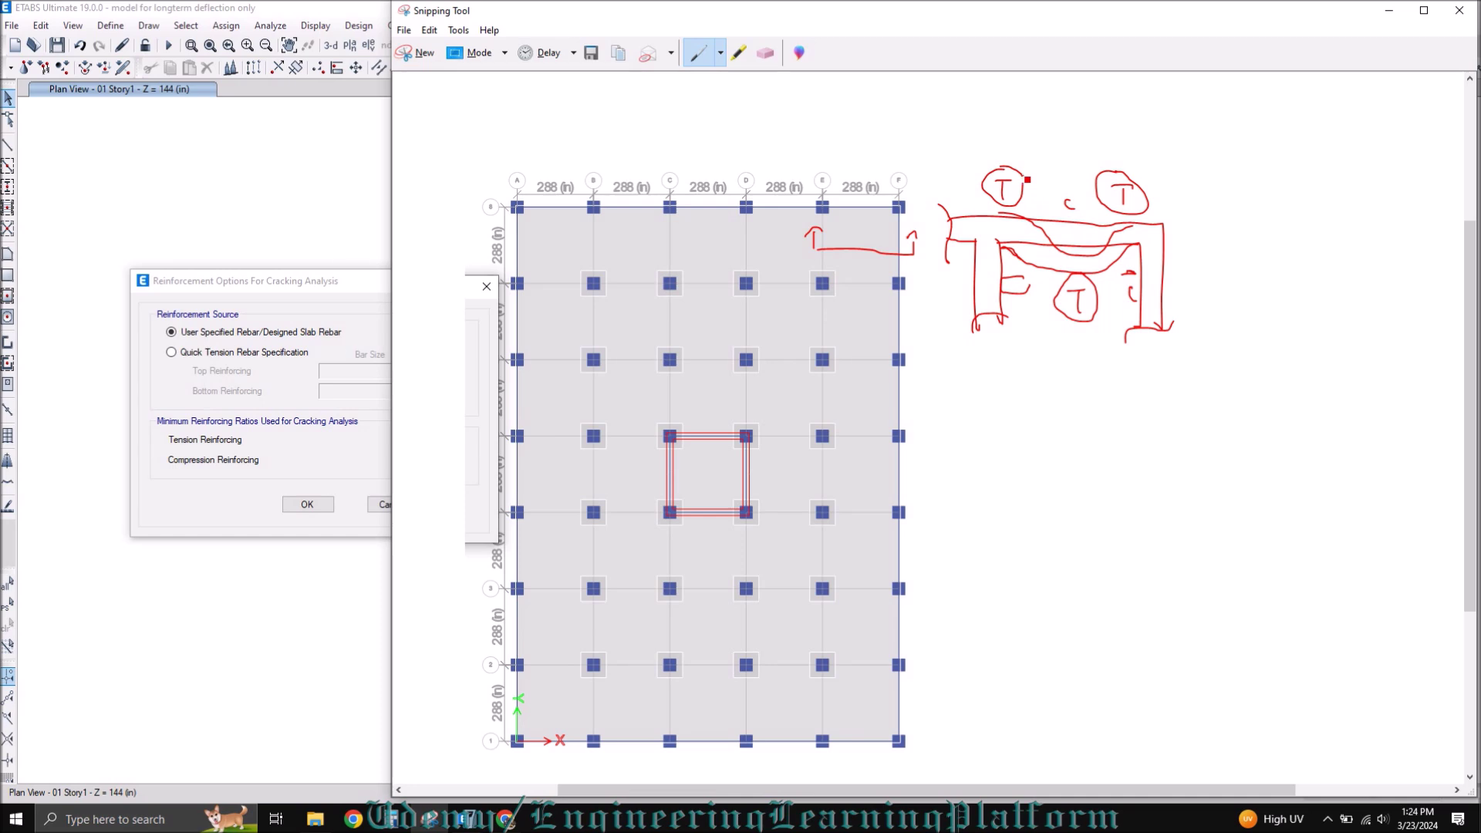
drag(1027, 179, 1210, 164)
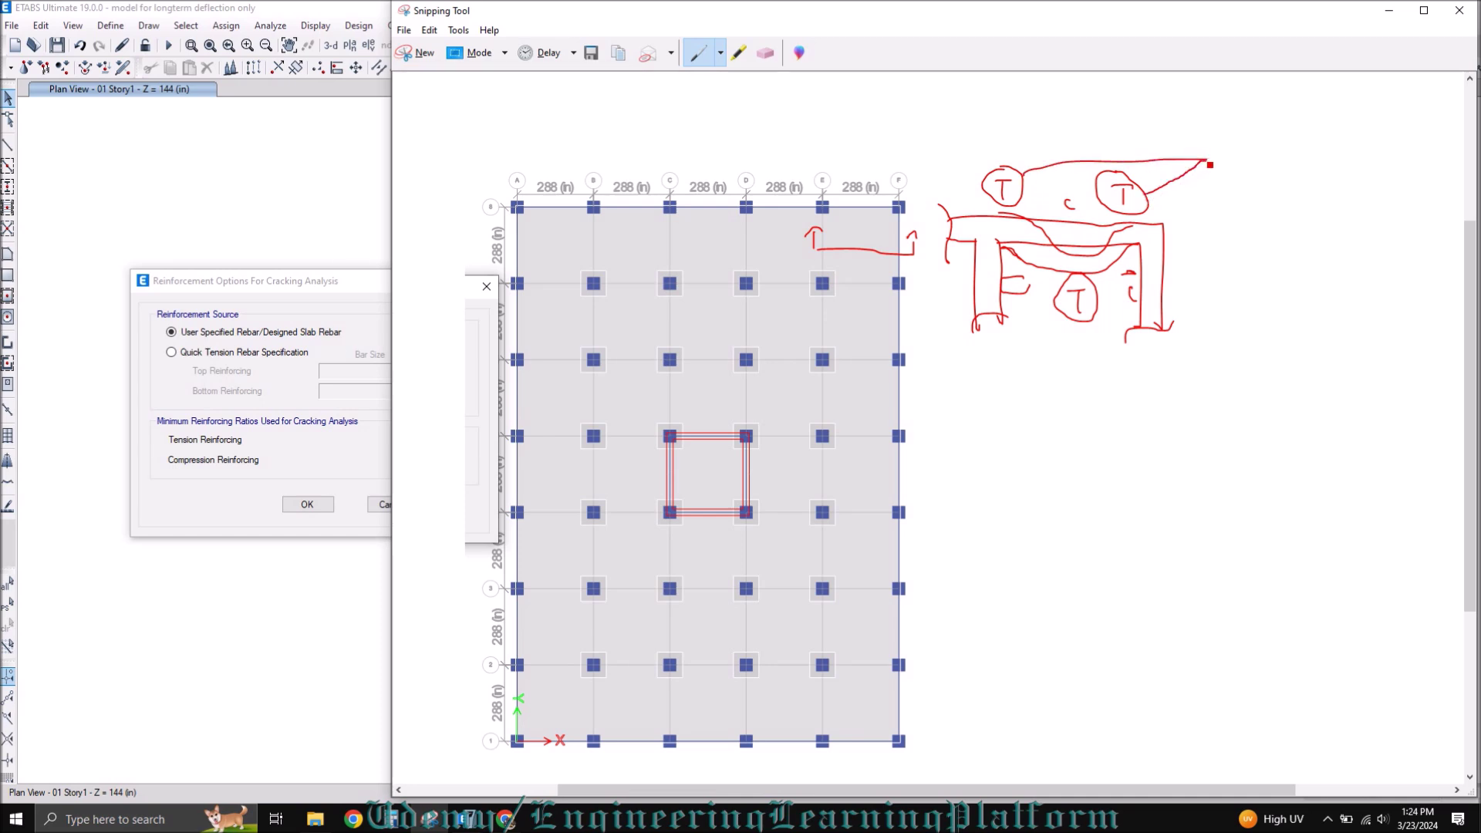
mouse_move(1095, 327)
mouse_down()
mouse_move(1198, 282)
mouse_move(1207, 167)
mouse_up()
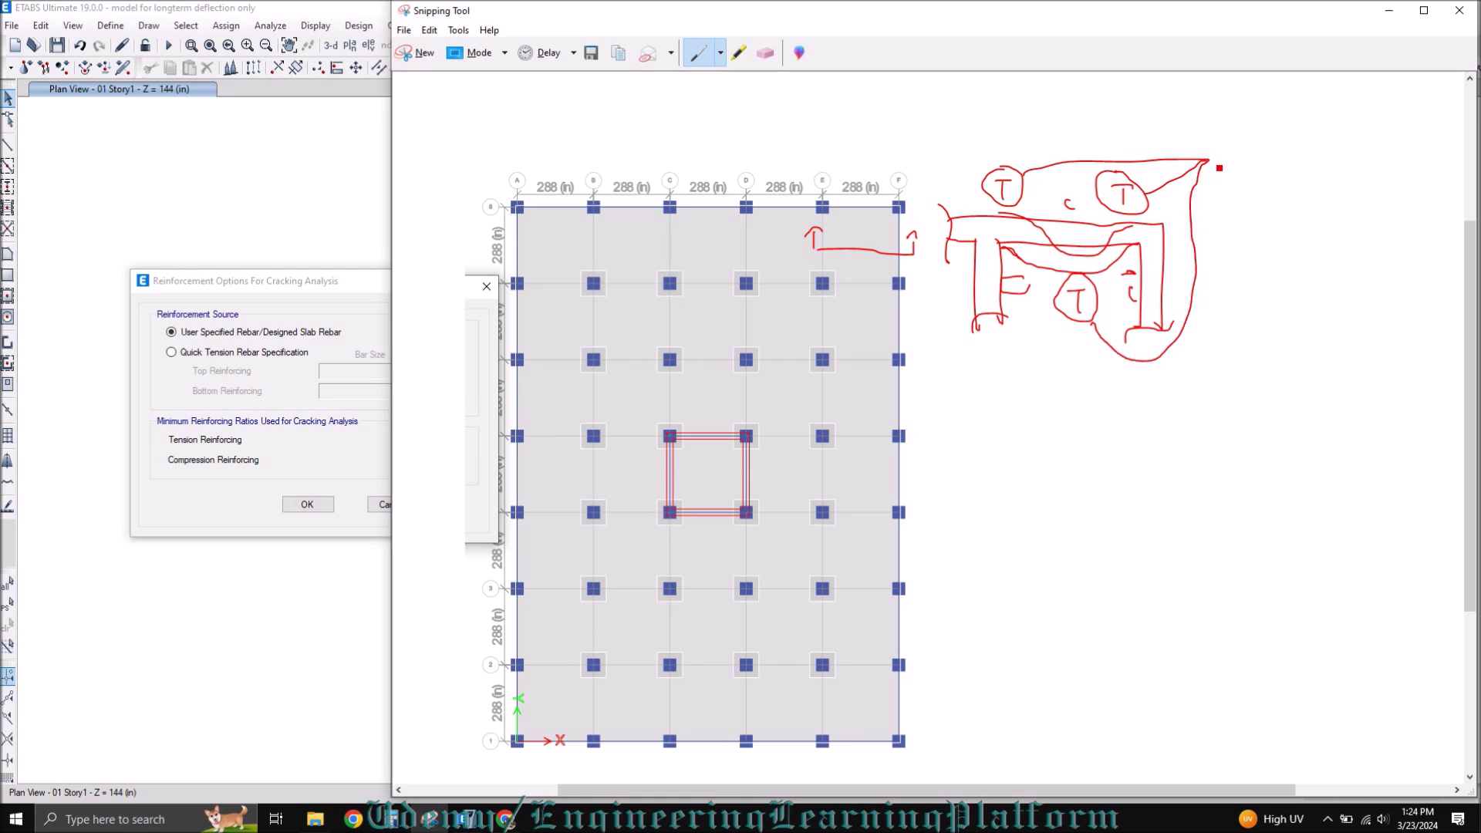
mouse_move(1235, 157)
mouse_down()
mouse_move(1239, 176)
mouse_move(1251, 156)
mouse_move(1231, 156)
mouse_move(1322, 165)
mouse_move(1324, 148)
mouse_up()
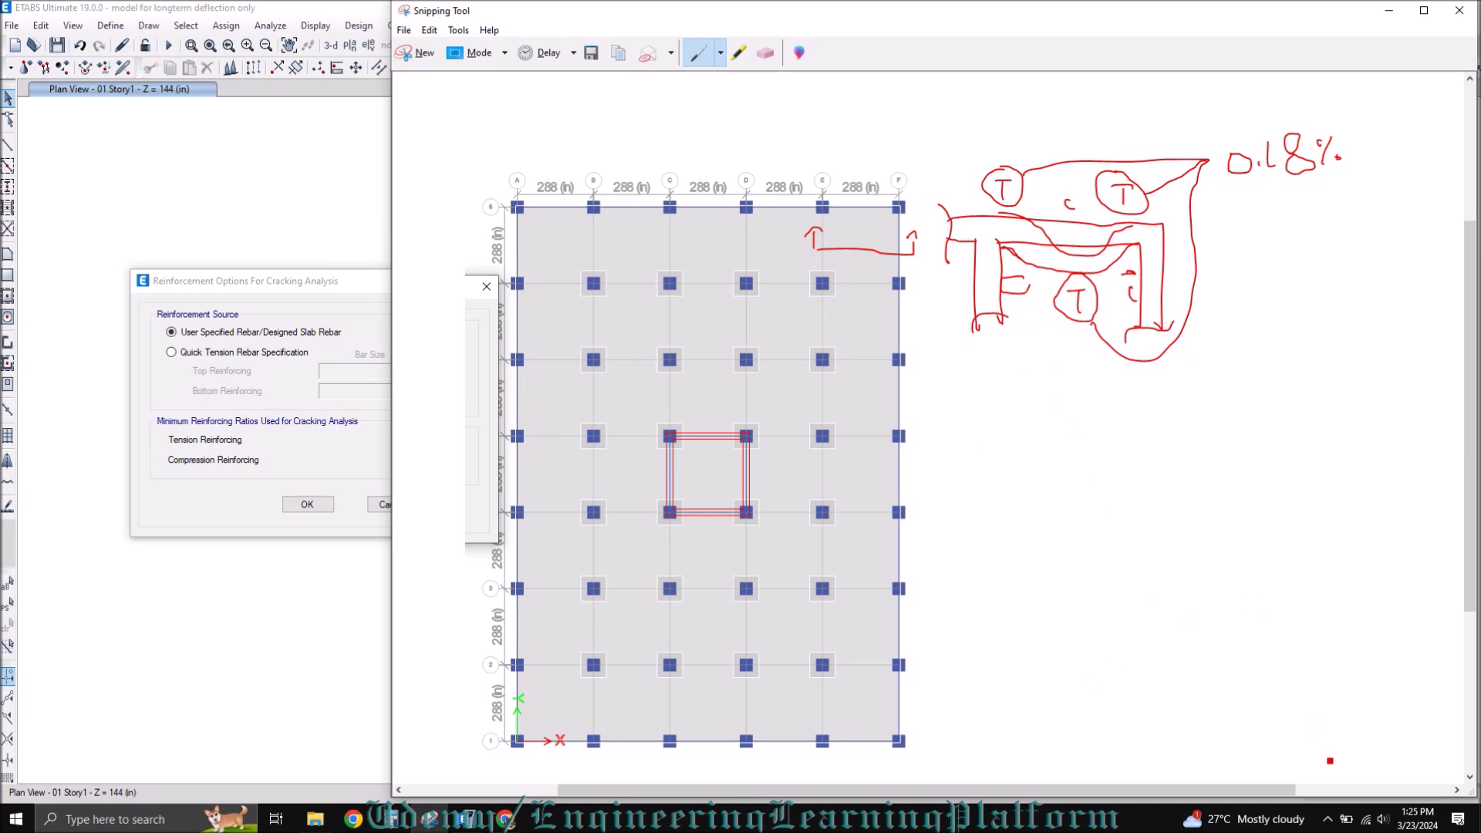
click(1328, 820)
click(1327, 820)
click(1388, 10)
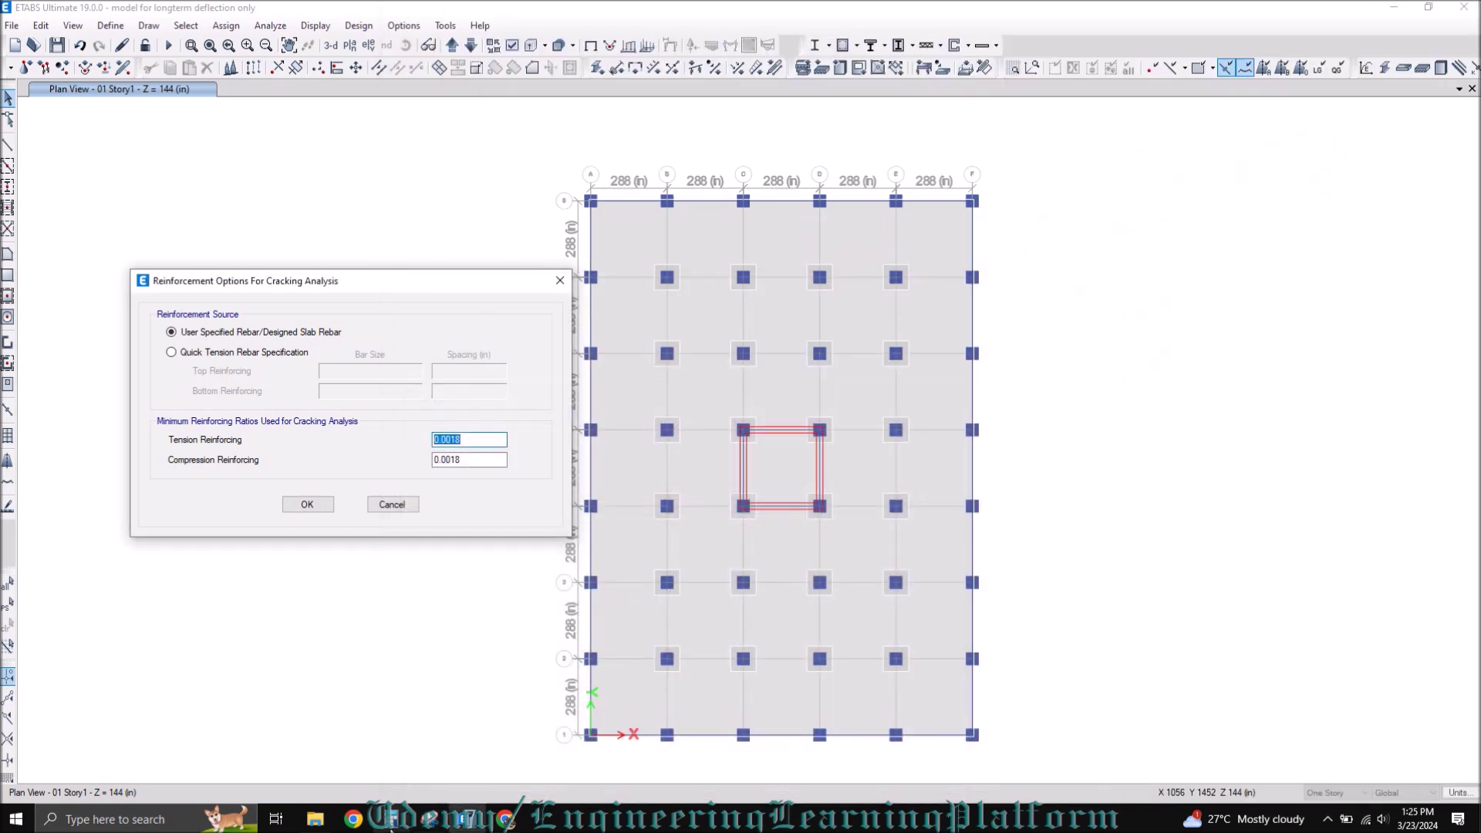
Open the Calculator app and place it beside the slab plan, clear of the cracking reinforcement options.
click(149, 819)
text(cal)
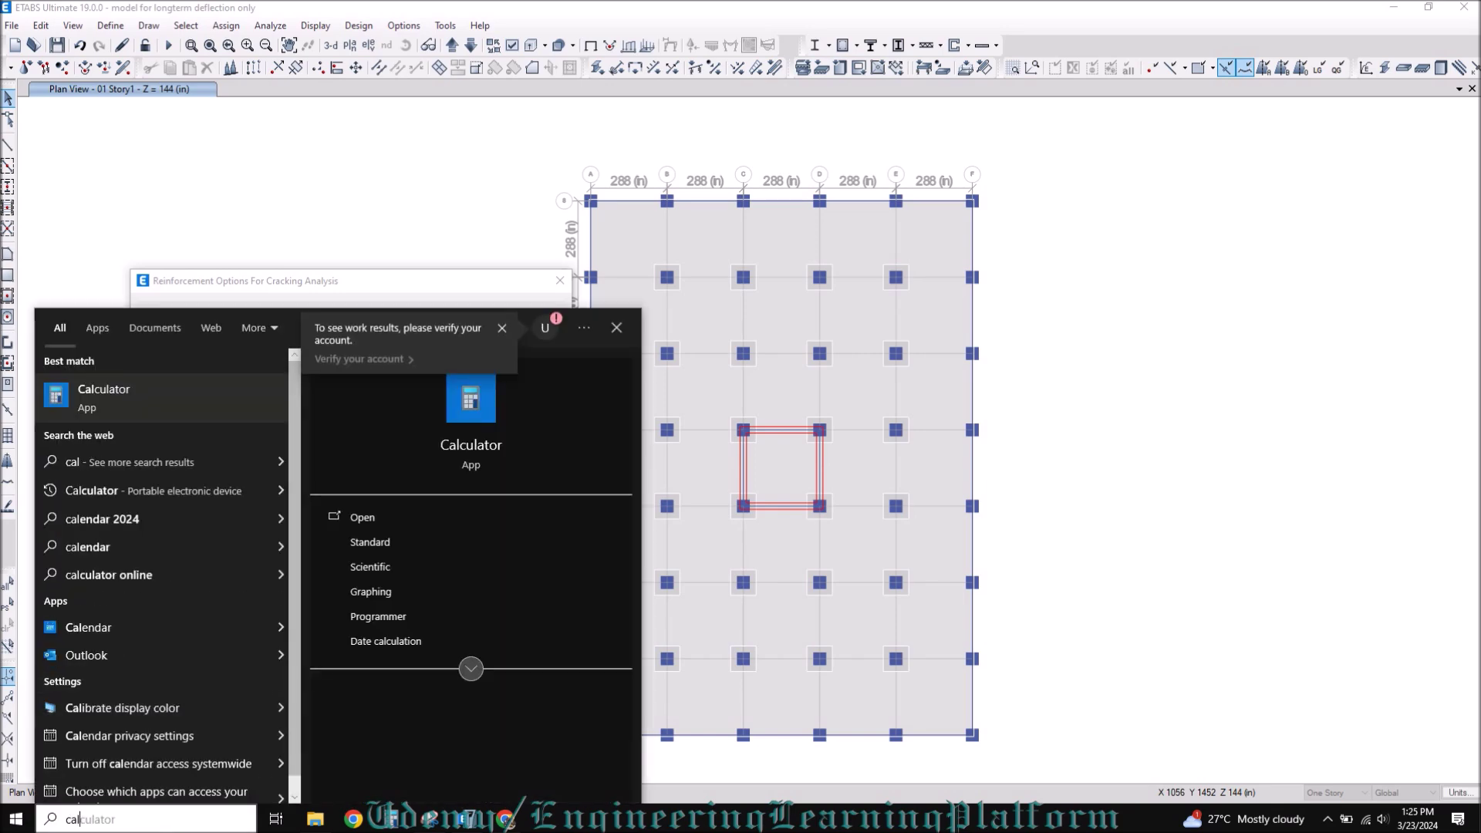
key(Return)
click(315, 819)
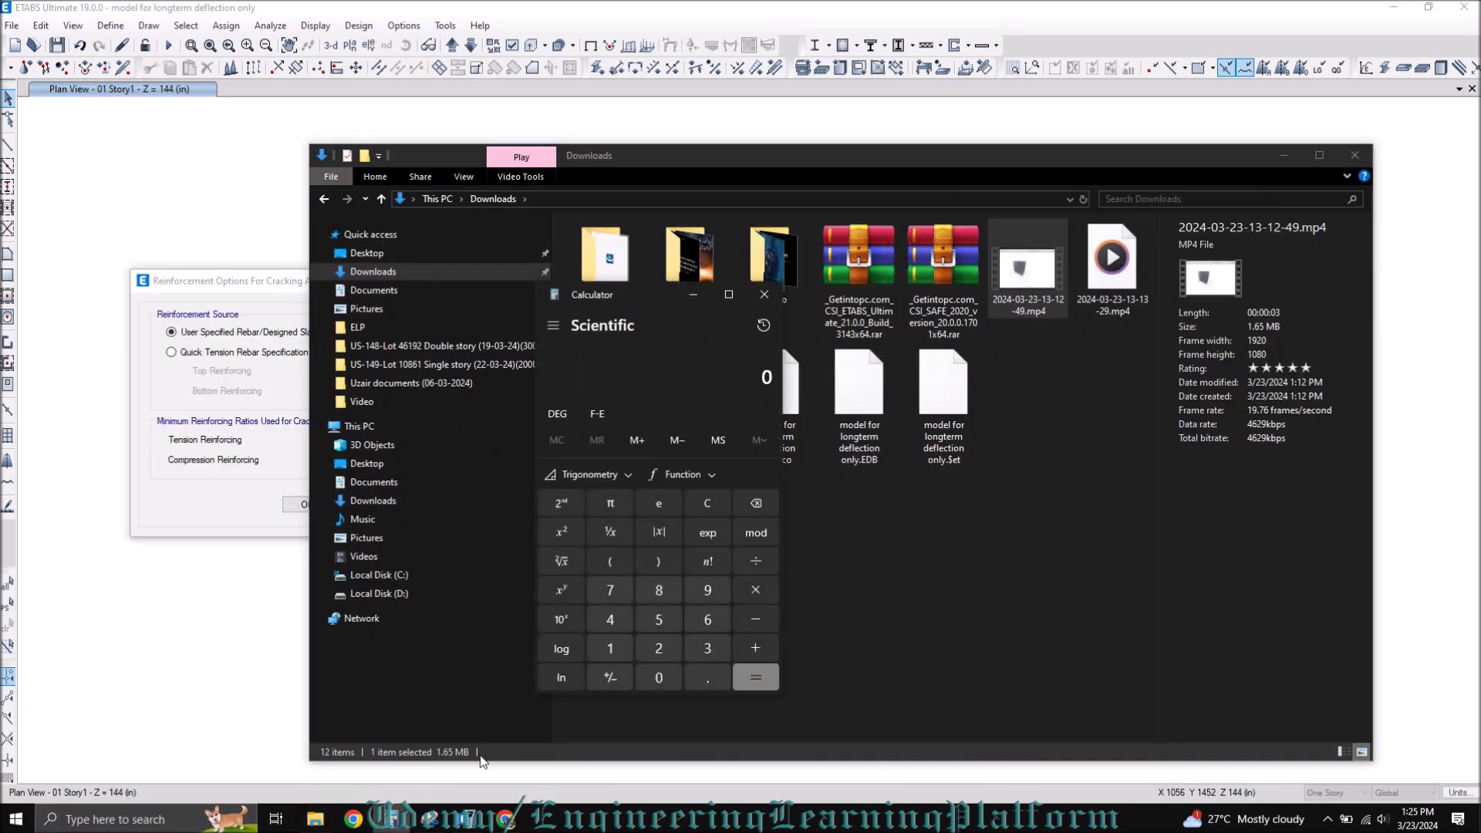
click(1283, 156)
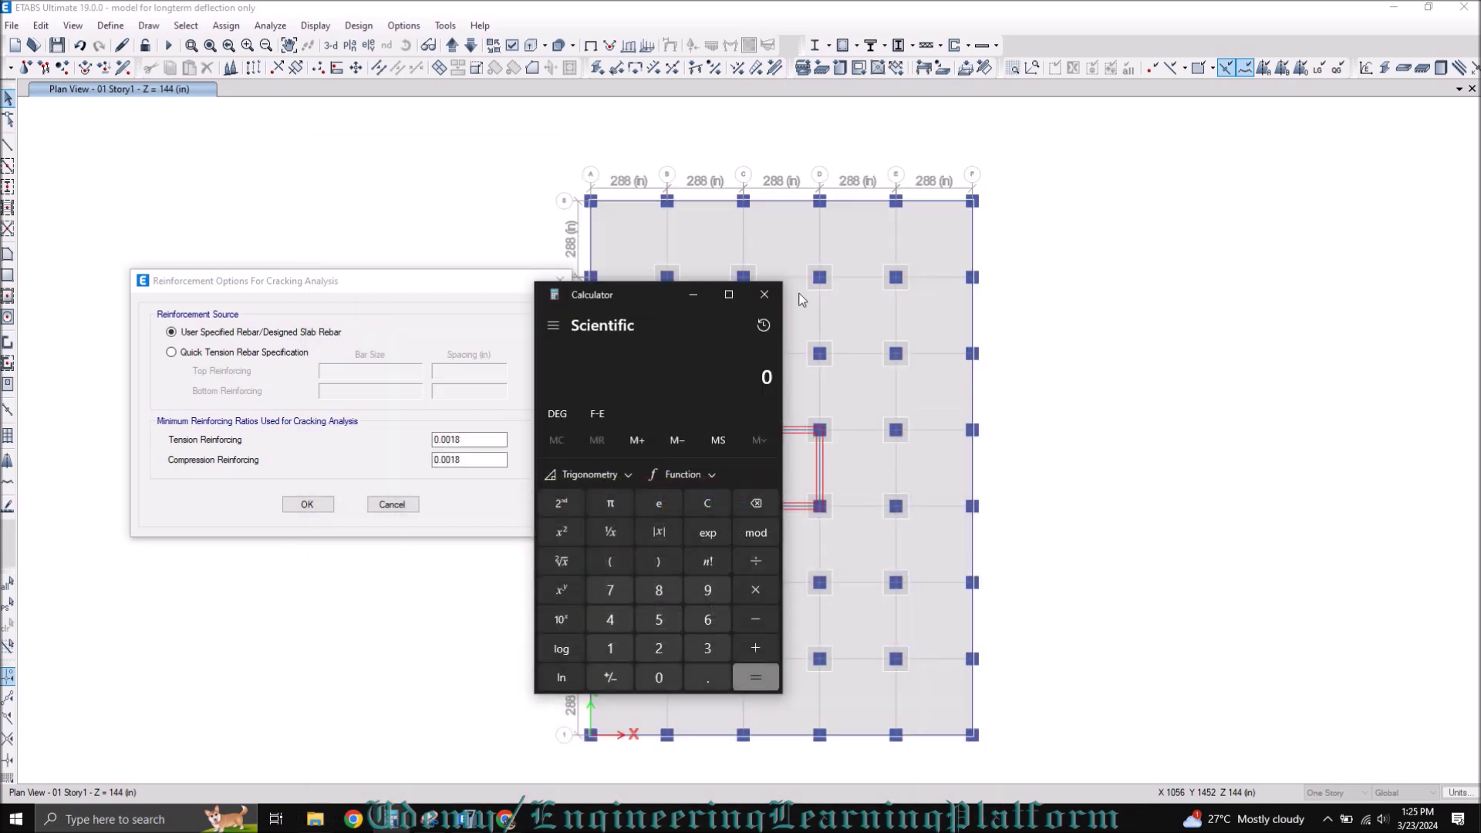
drag(637, 294, 1135, 242)
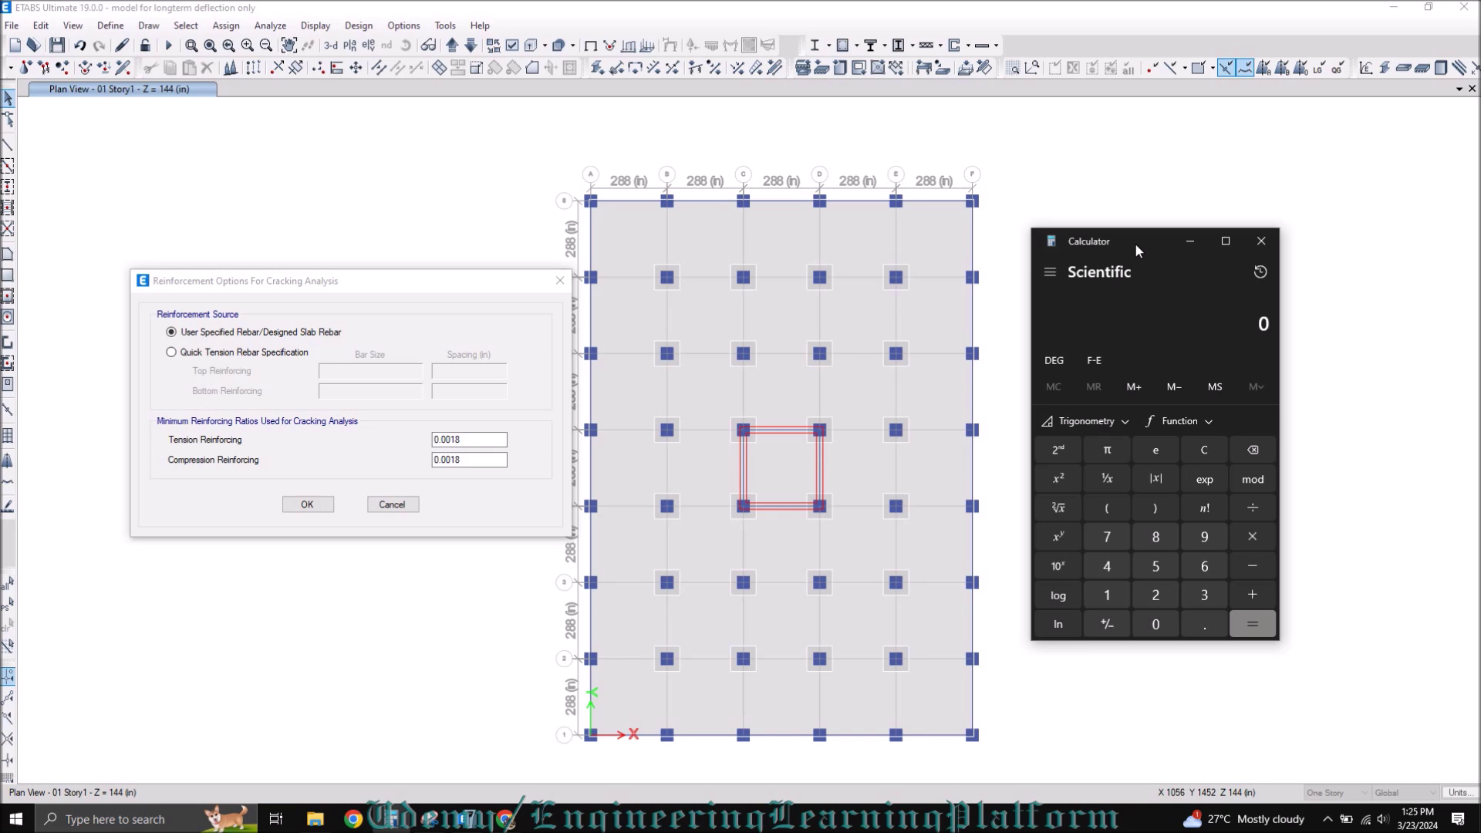
Calculate 201 × 1000 ÷ 200 in the Calculator and close it.
key(2)
key(0)
key(1)
key(asterisk)
key(1)
key(0)
key(0)
key(0)
key(plus)
key(2)
key(0)
key(0)
key(Return)
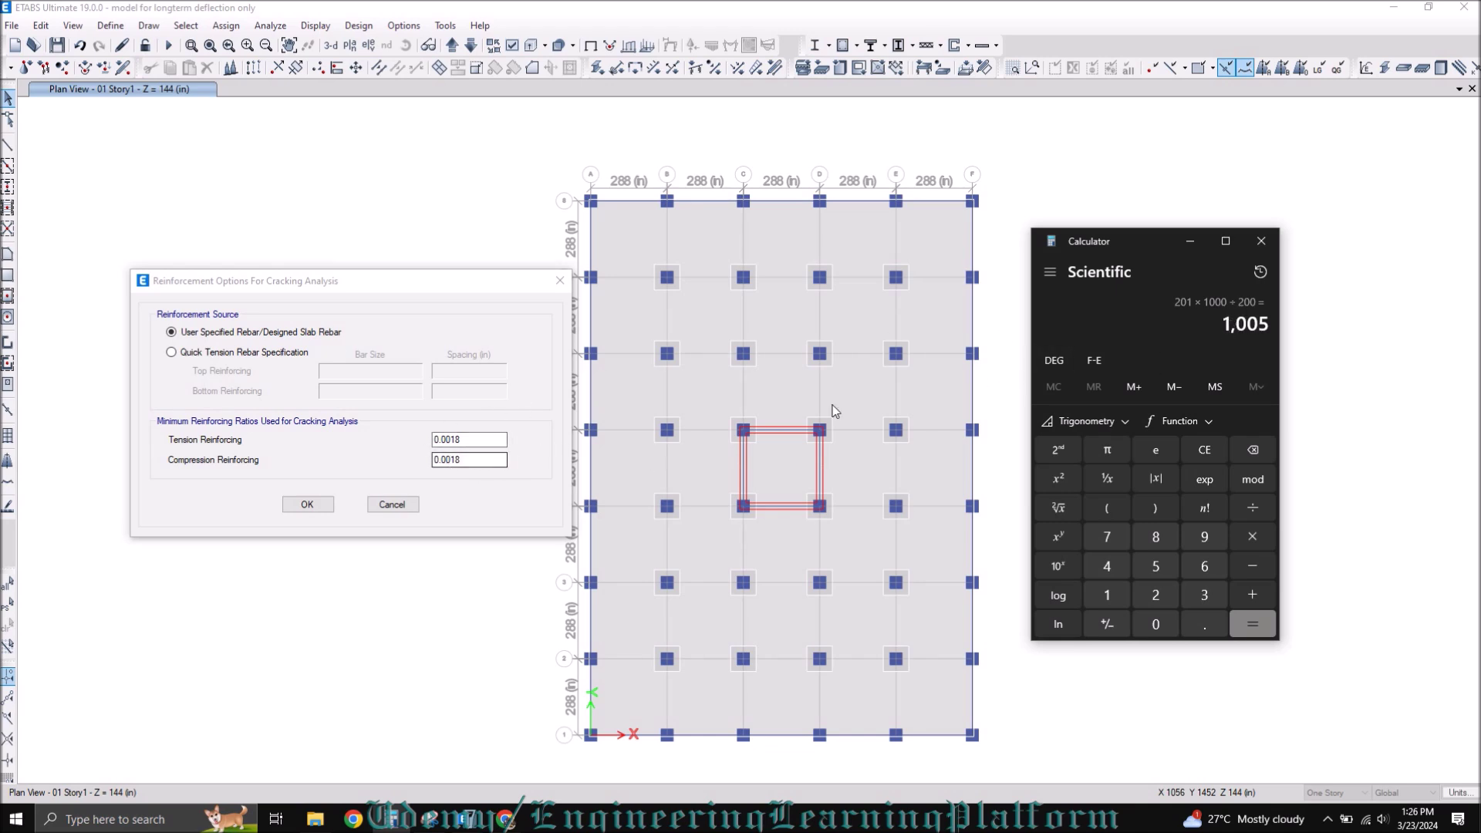
click(1261, 241)
Confirm the cracking reinforcement options with 0.0018 minimum tension and compression ratios, and recheck the cracking analysis options.
mouse_move(455, 282)
mouse_down()
mouse_move(424, 267)
mouse_move(428, 280)
mouse_up()
click(441, 459)
drag(442, 459, 382, 463)
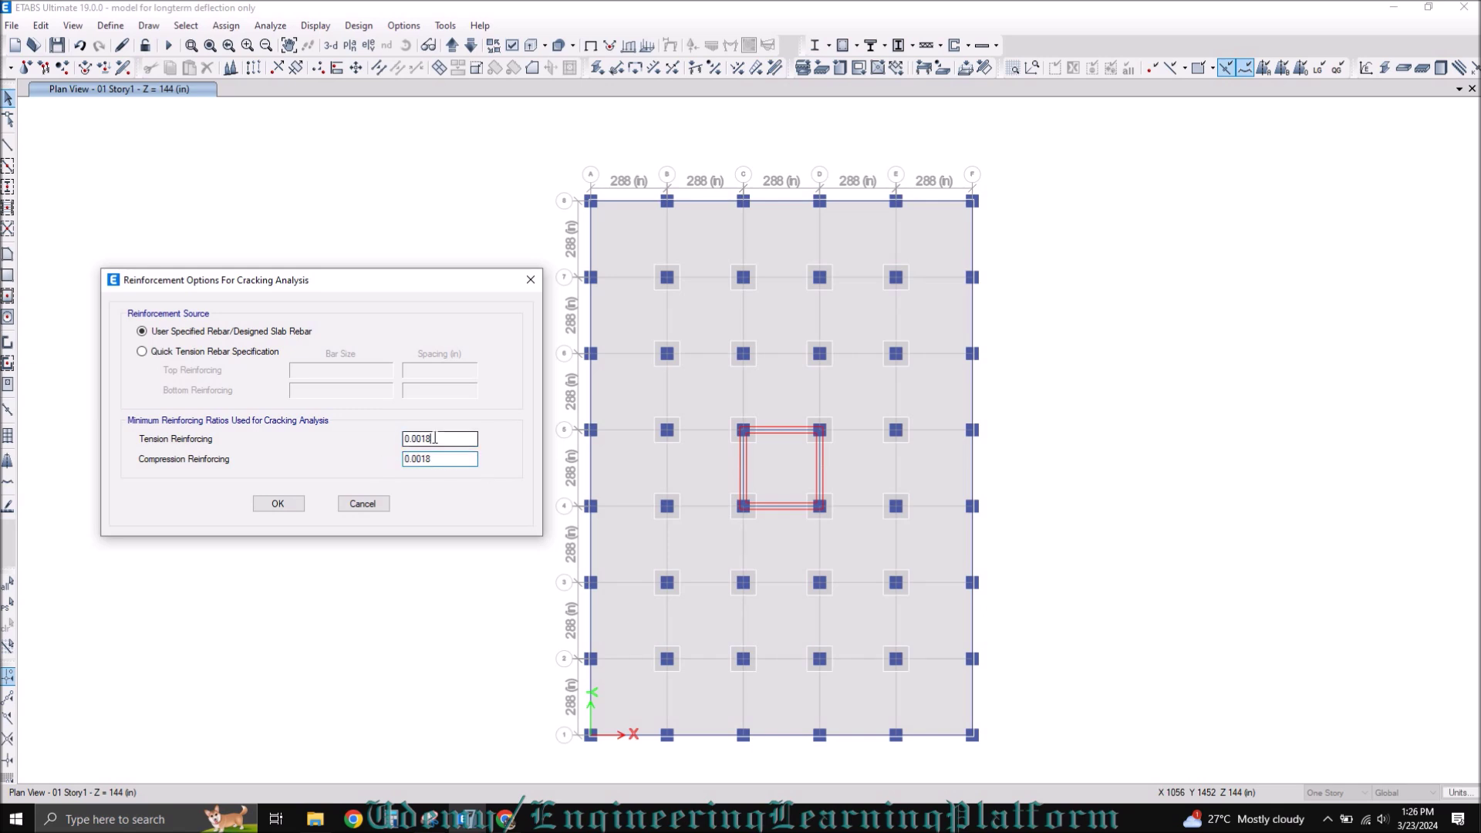
click(412, 460)
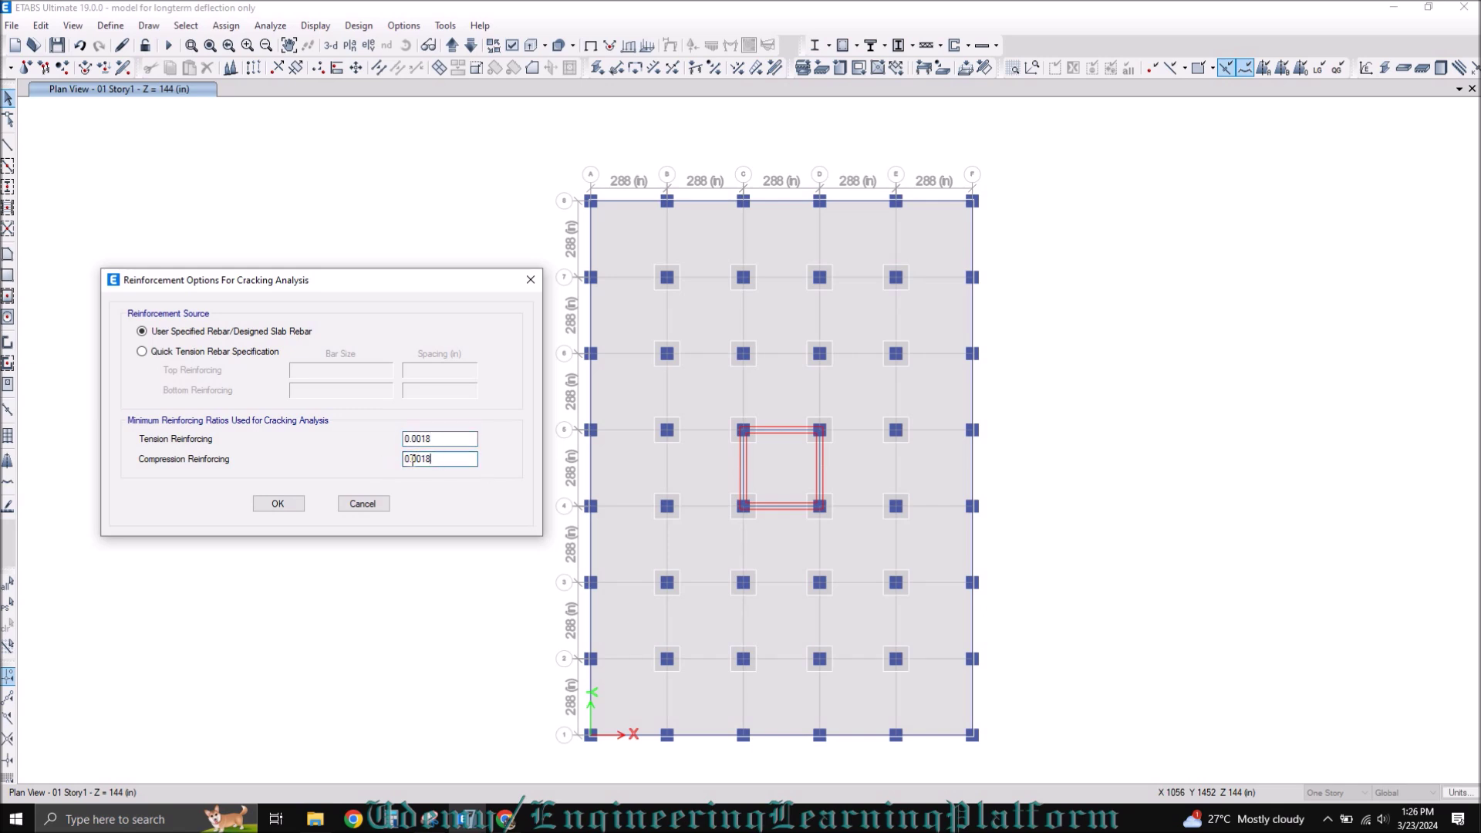
click(276, 504)
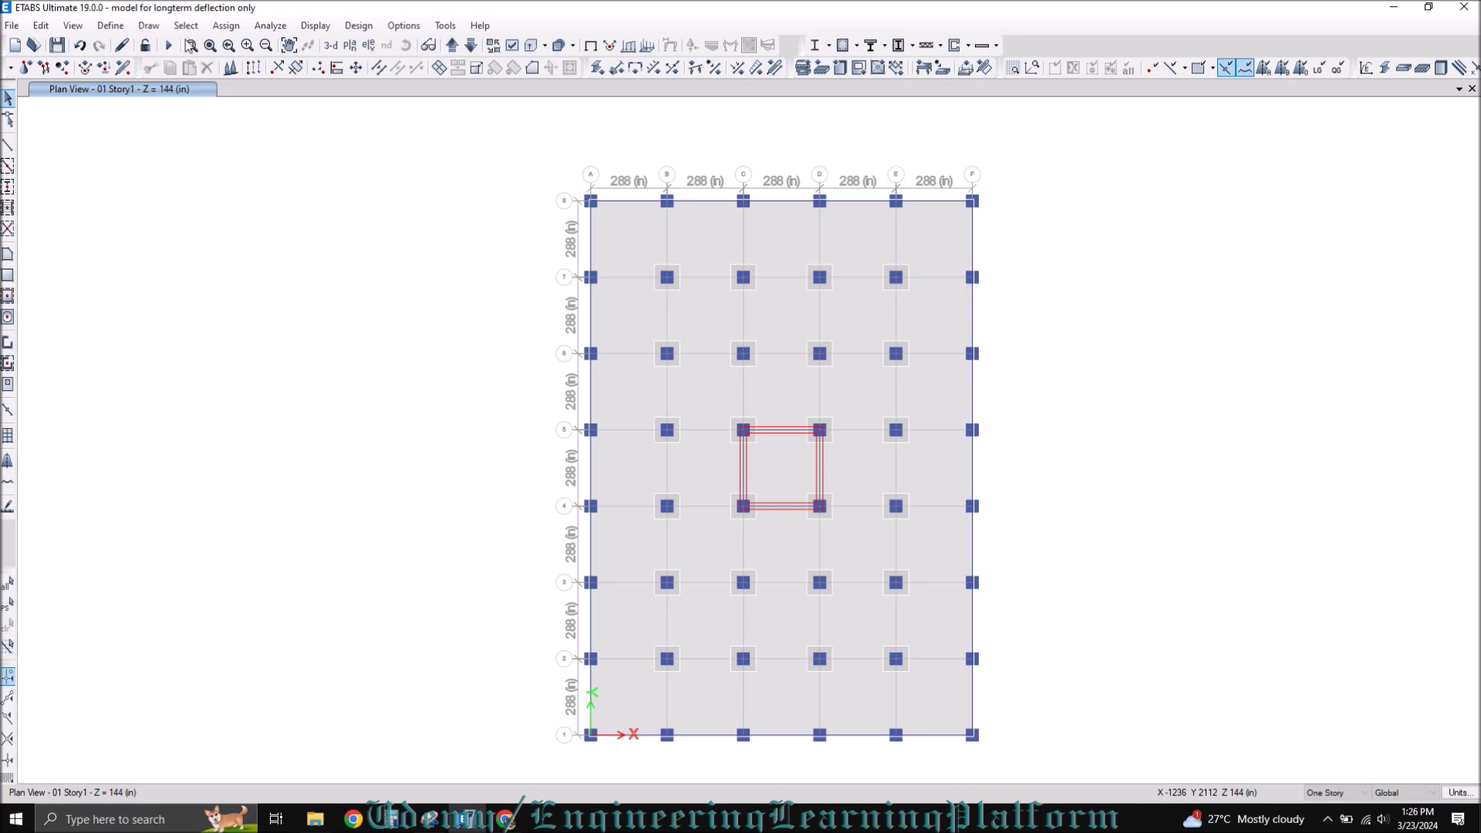
click(269, 25)
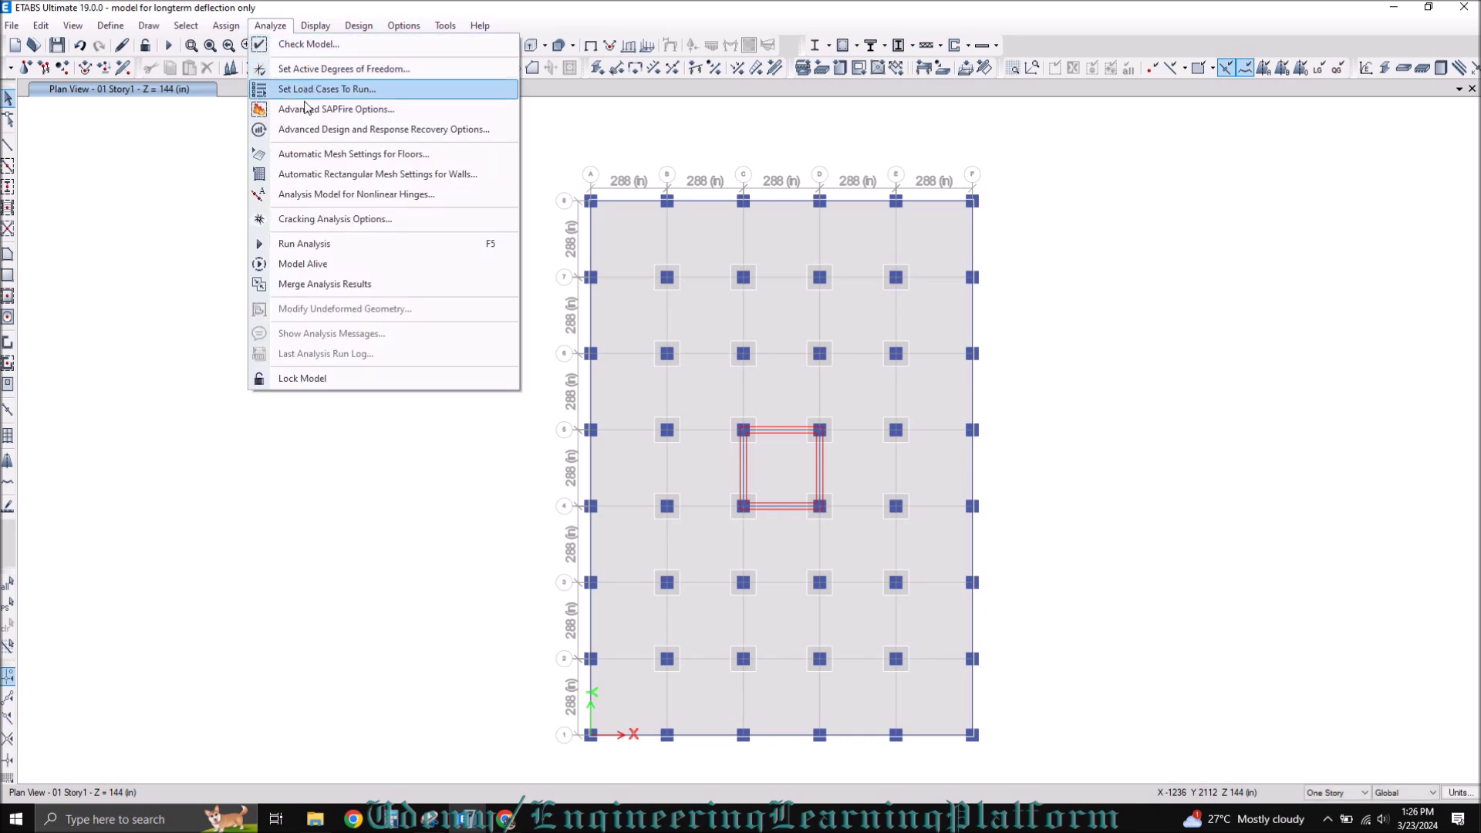
click(333, 219)
click(696, 499)
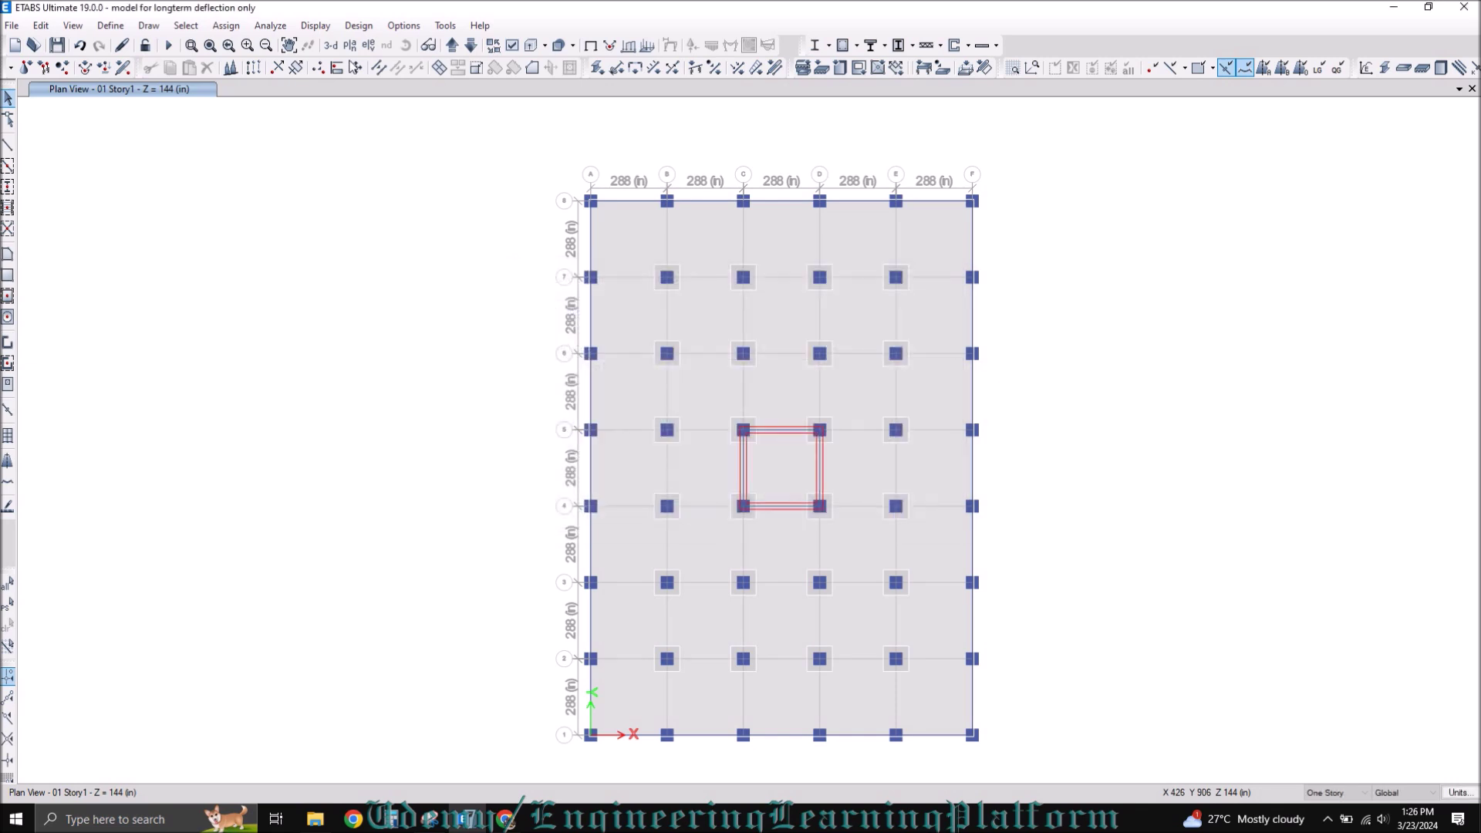
Run the analysis for the set load cases, saving the model over "model for longterm deflection only.EDB".
click(276, 24)
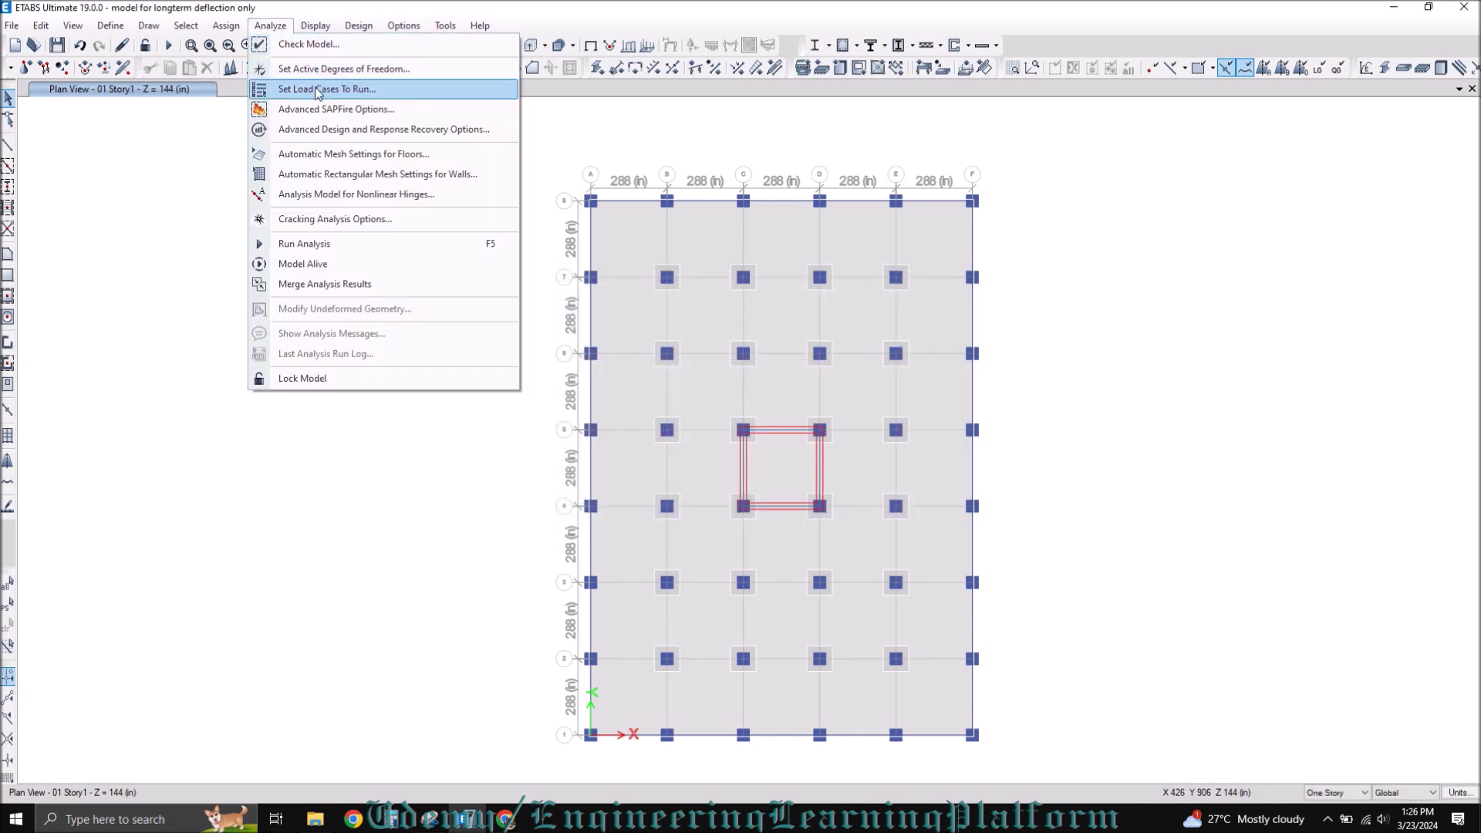
click(324, 89)
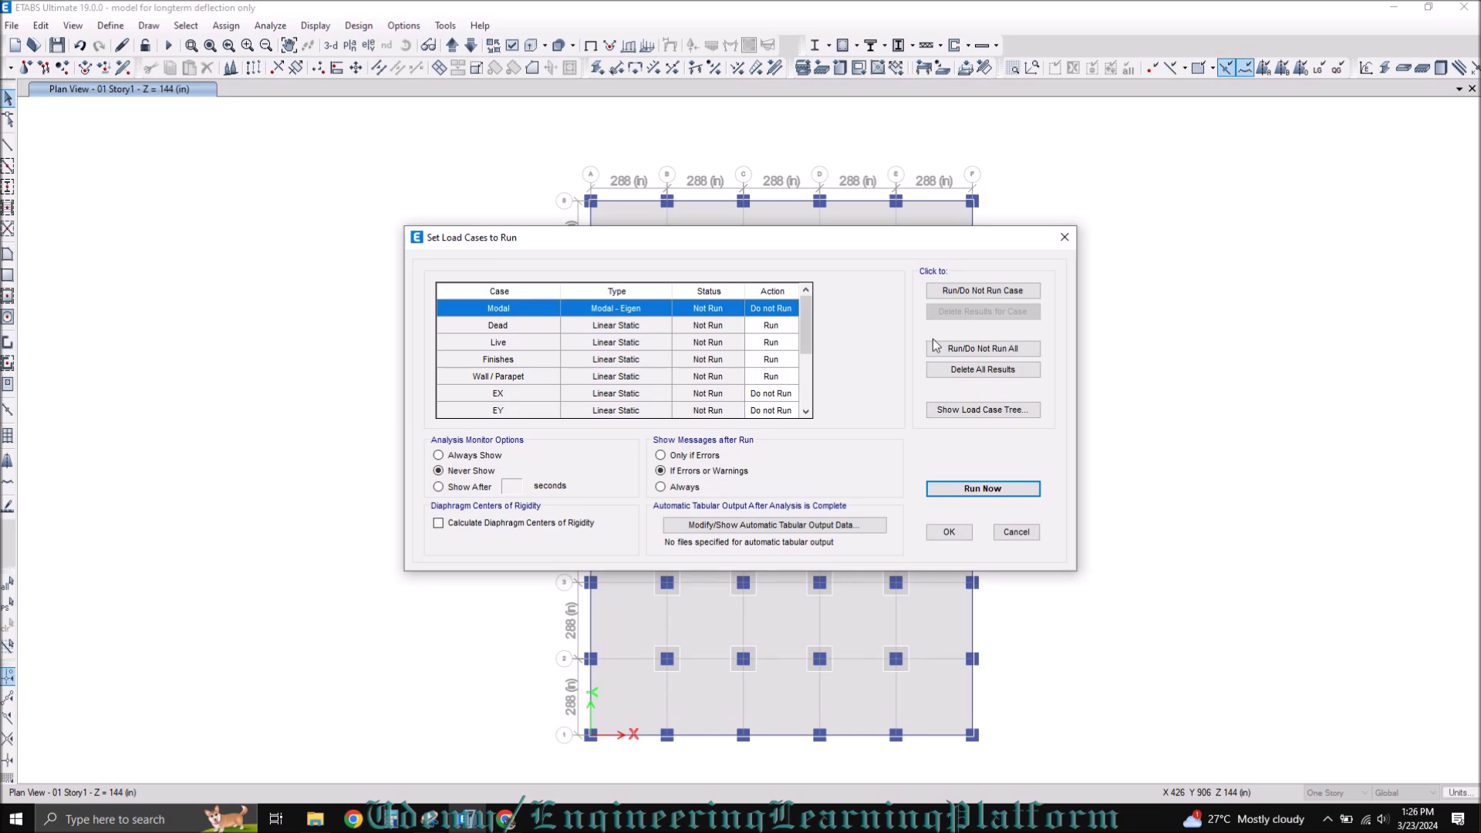
click(983, 488)
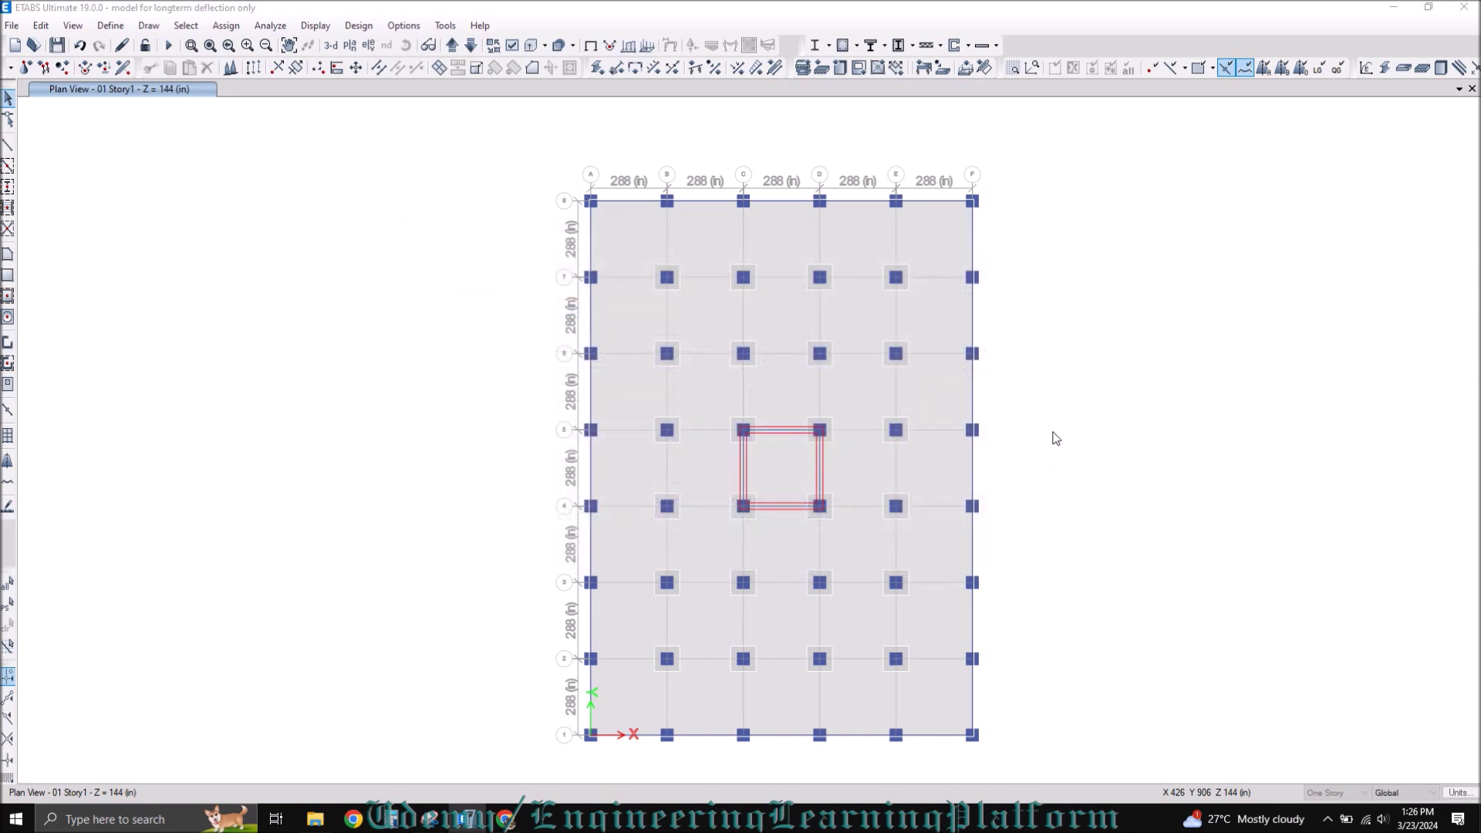
click(466, 270)
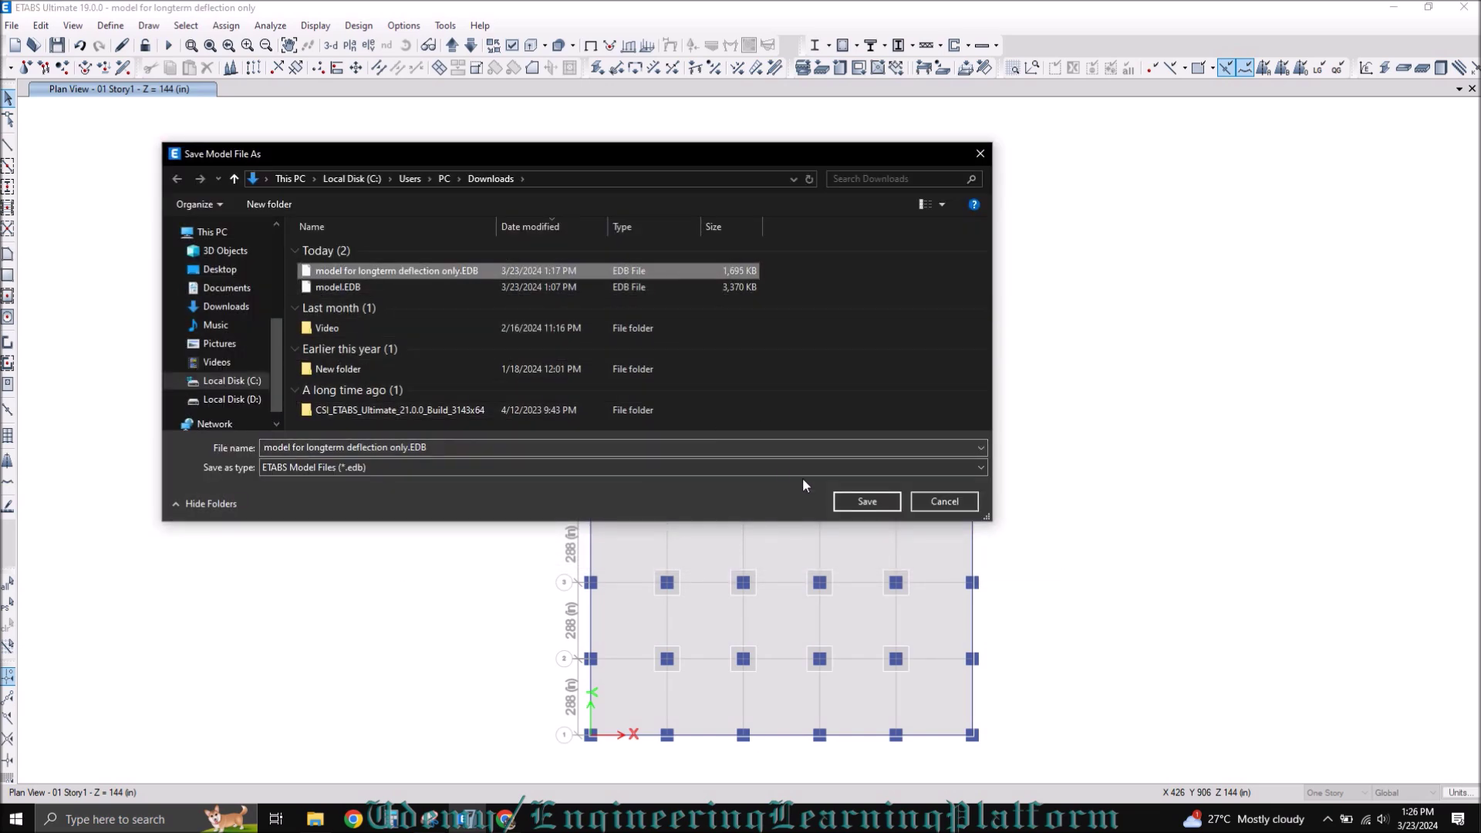
click(854, 502)
click(840, 410)
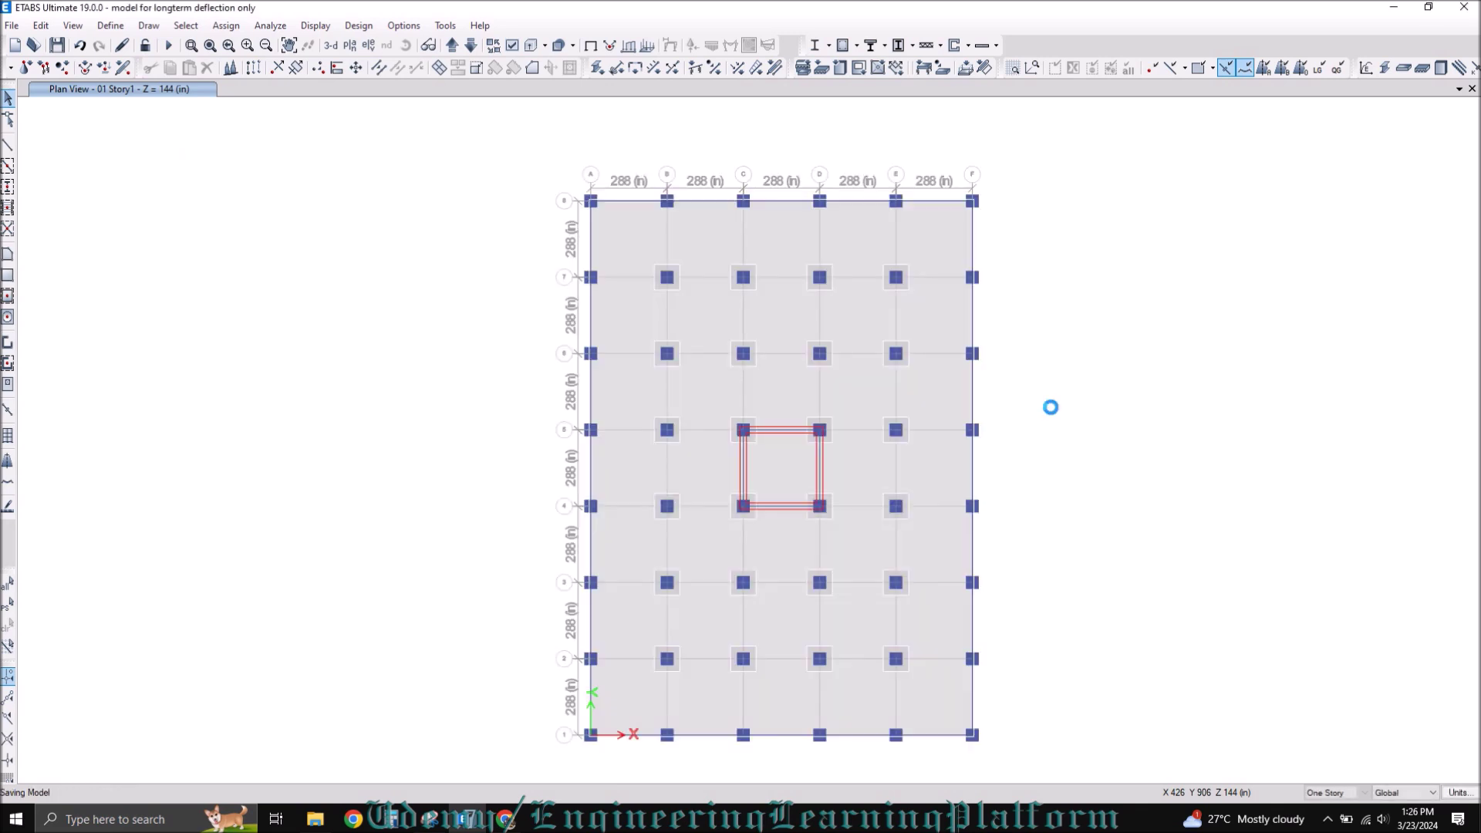
key(F5)
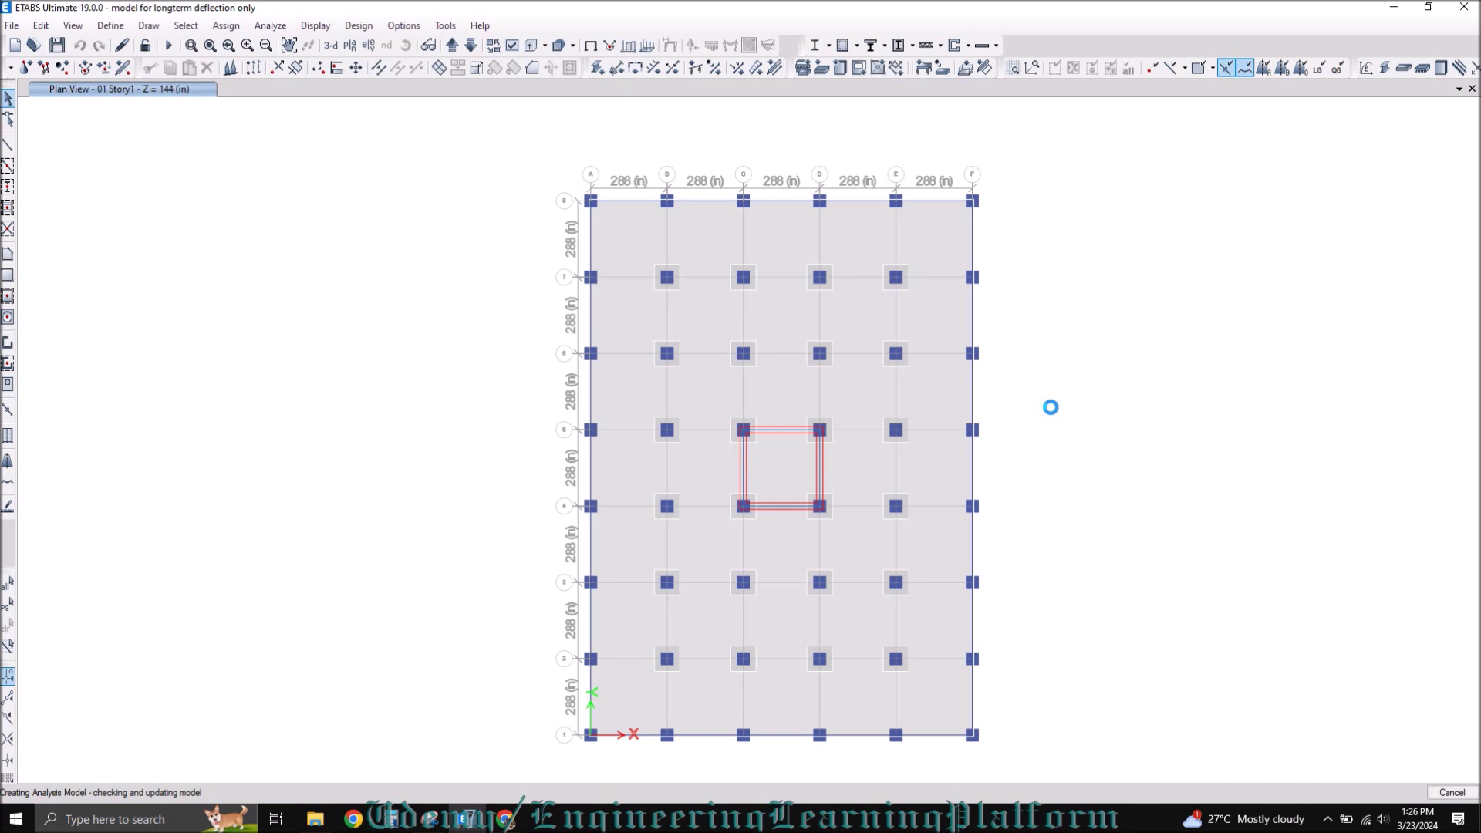
click(1327, 819)
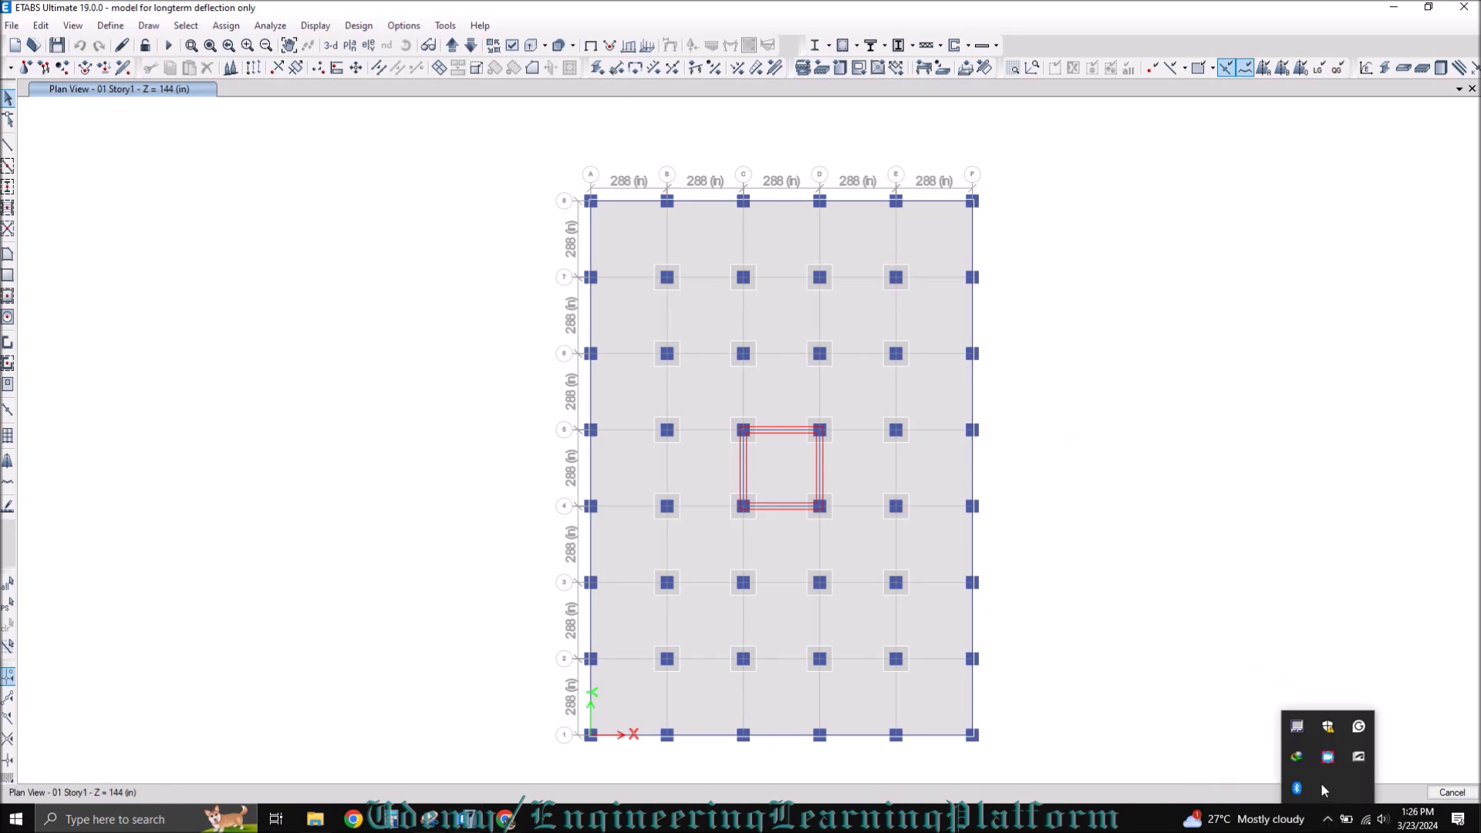
click(1242, 654)
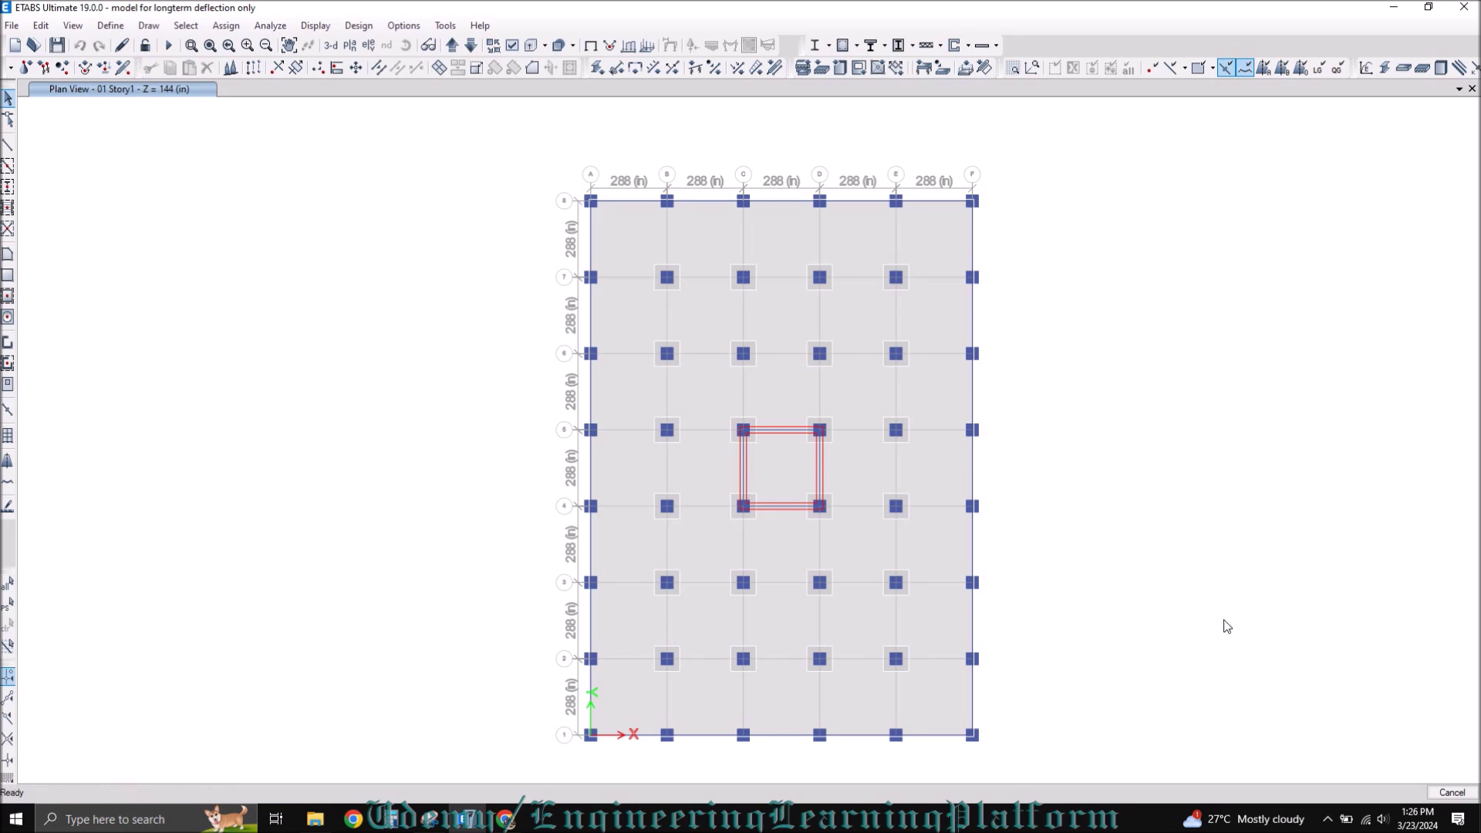
click(1328, 819)
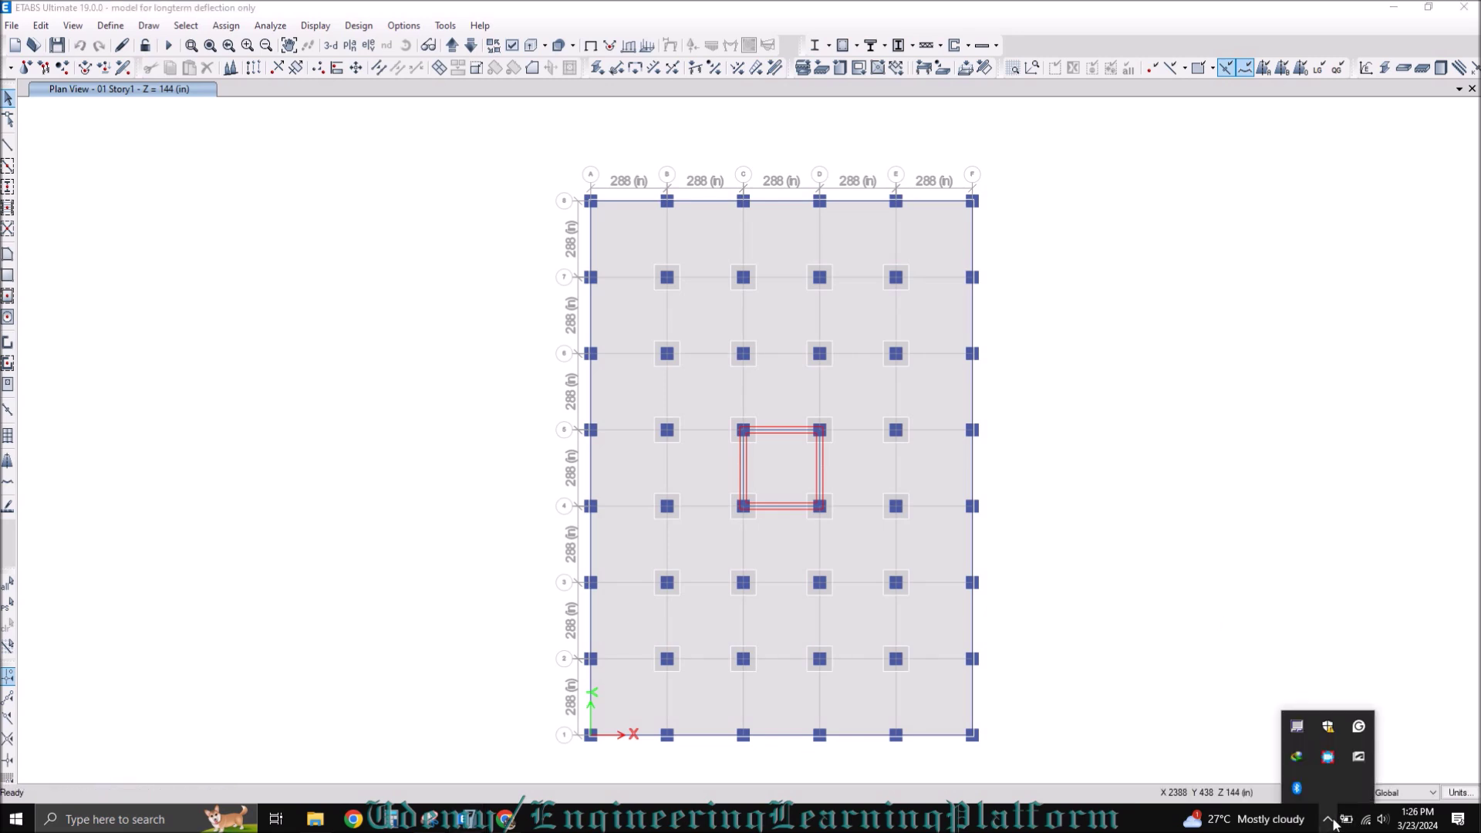
right_click(1324, 759)
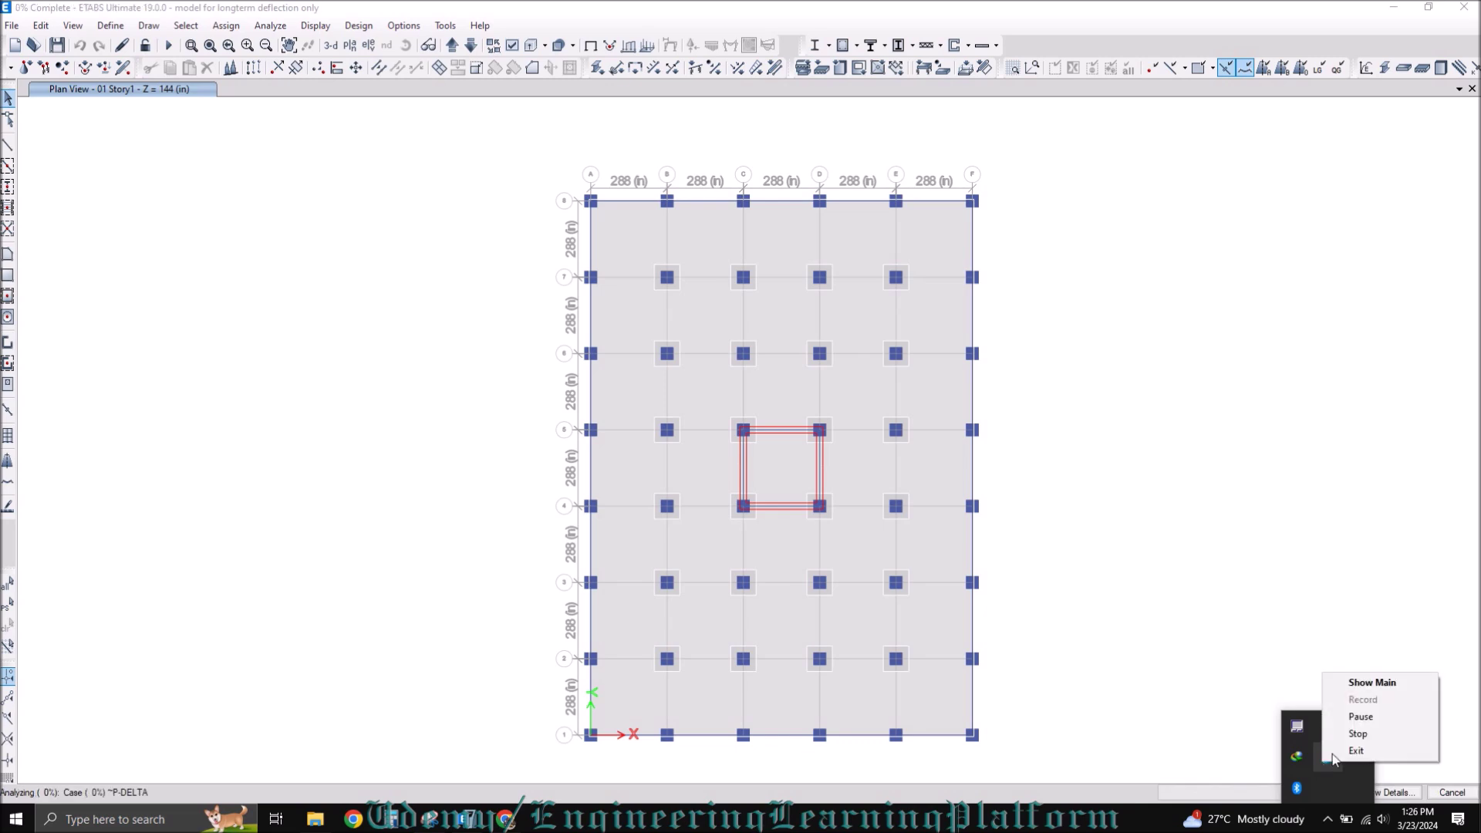
click(1359, 719)
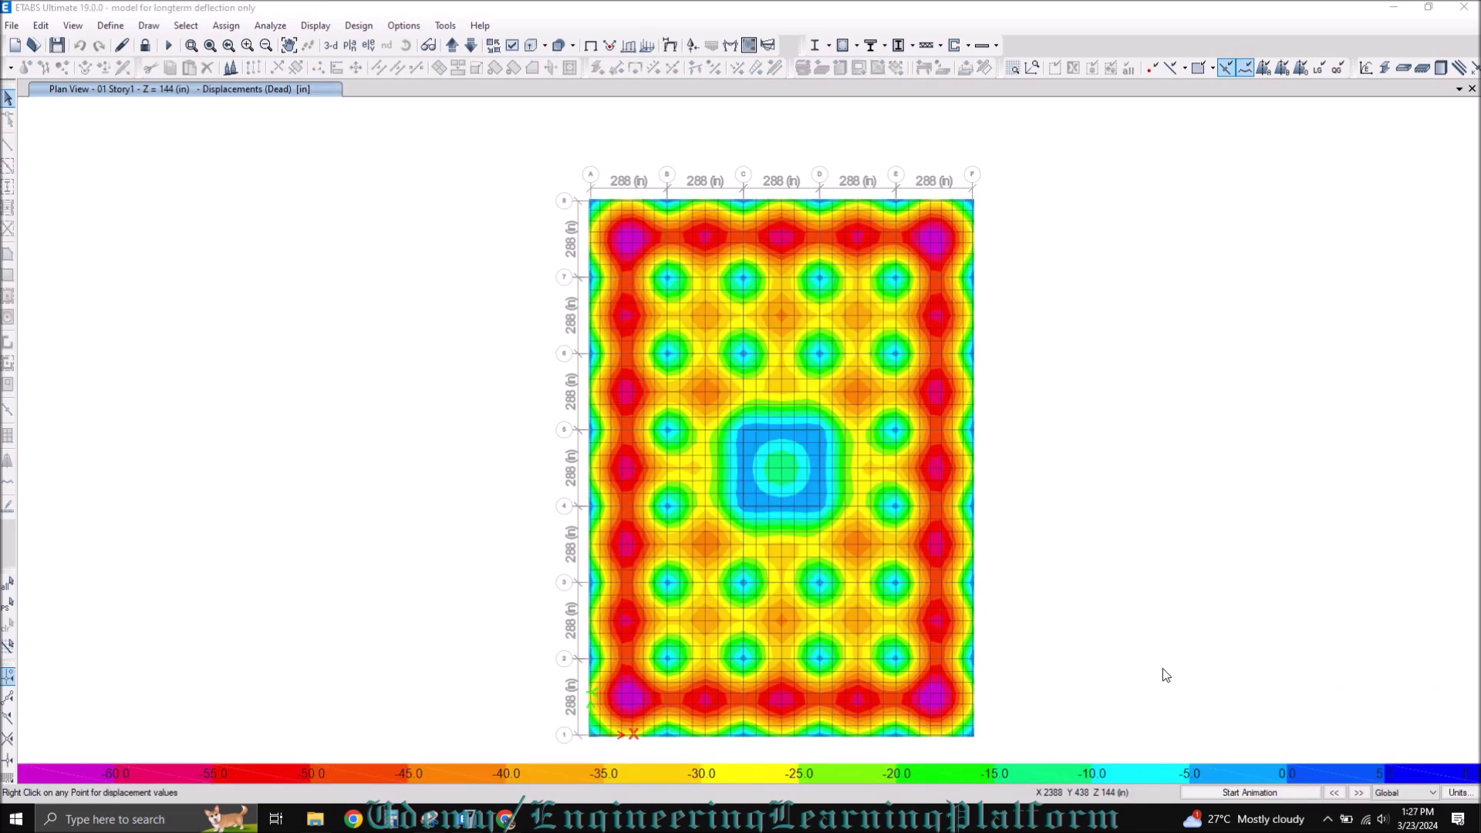
Display the slab's deformed shape with UZ displacement contours for the Non linear longterm load combination.
right_click(928, 507)
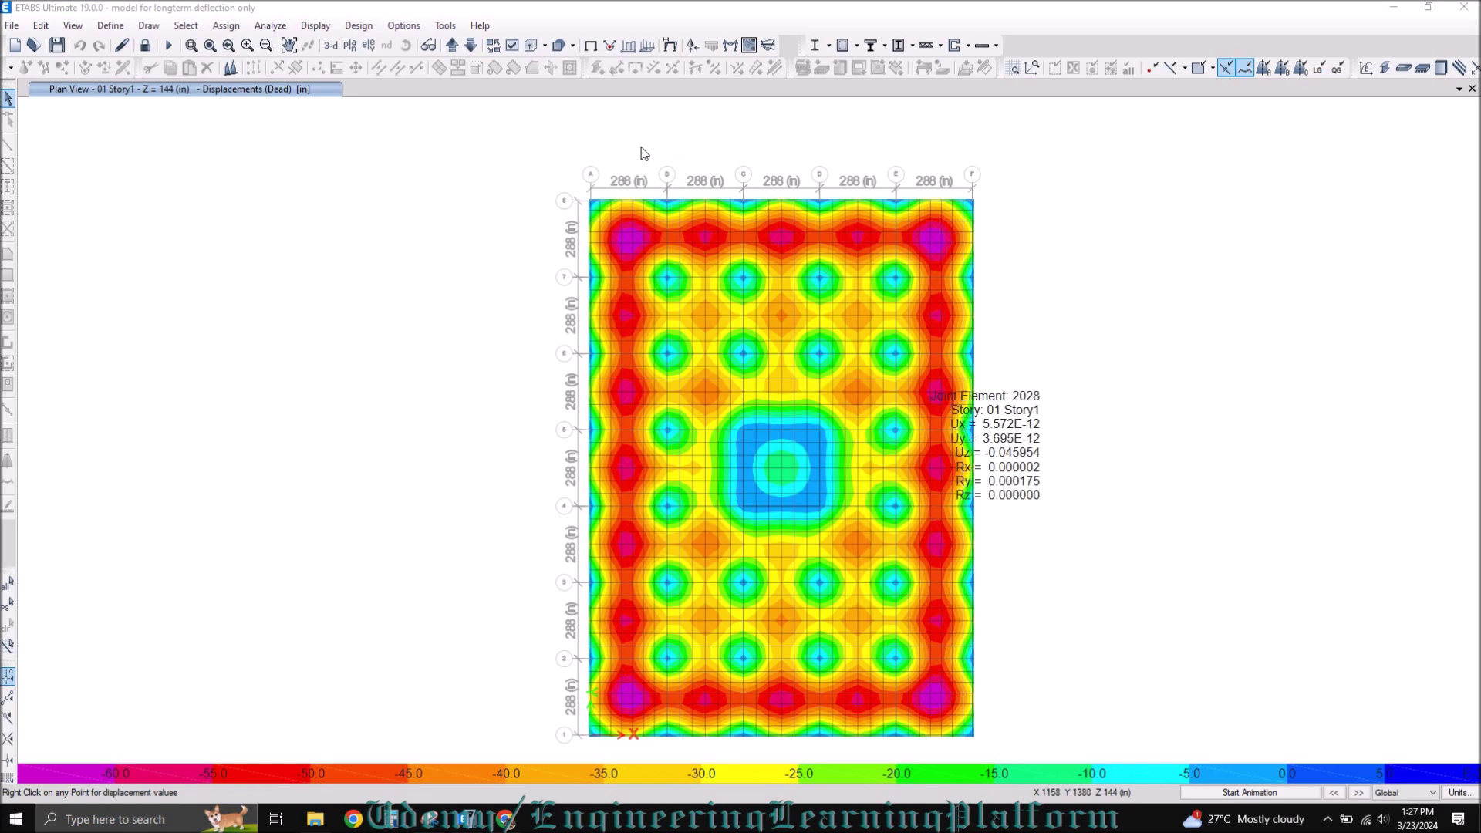
click(669, 47)
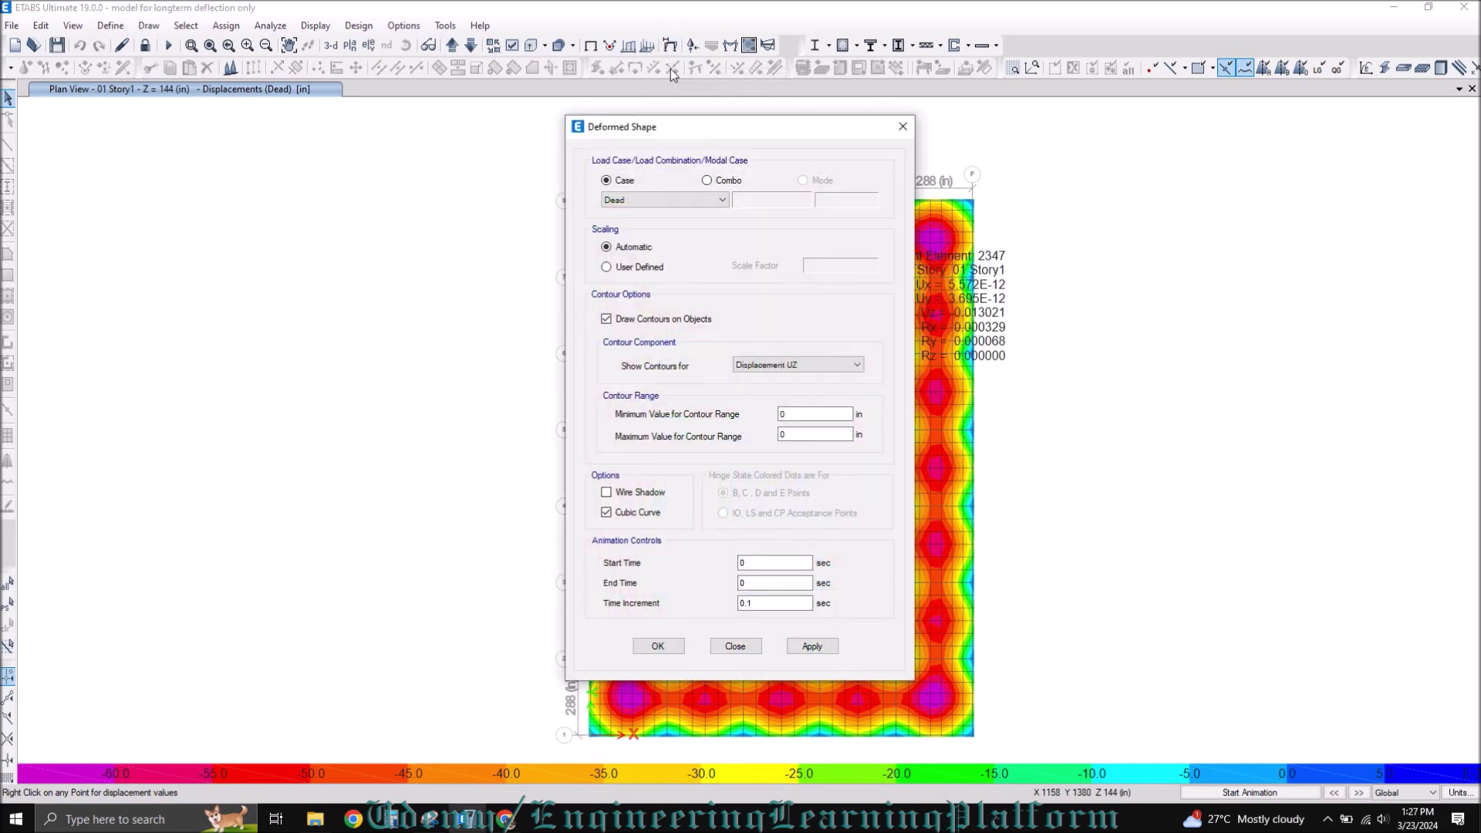
click(708, 181)
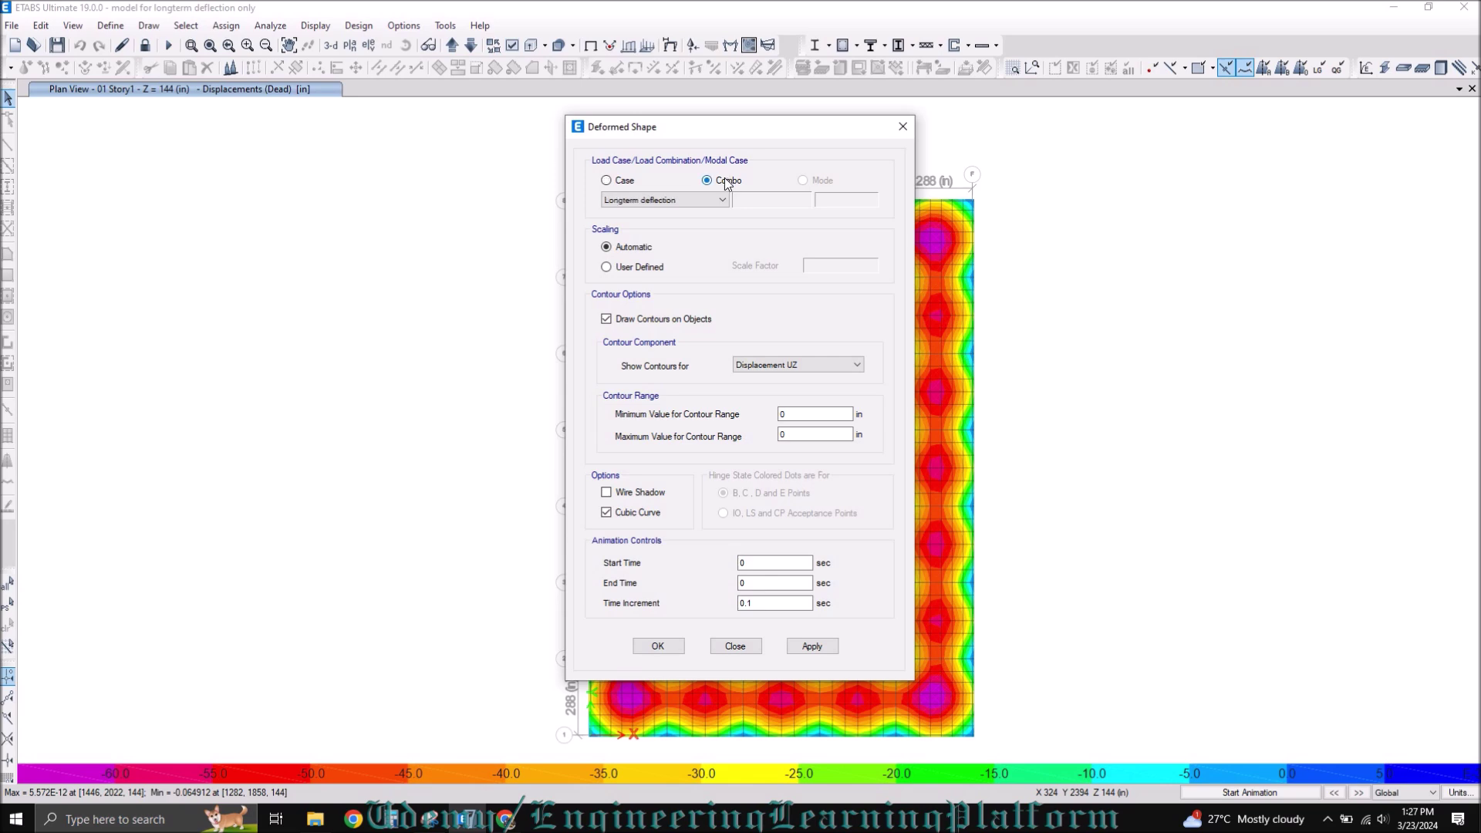
click(662, 204)
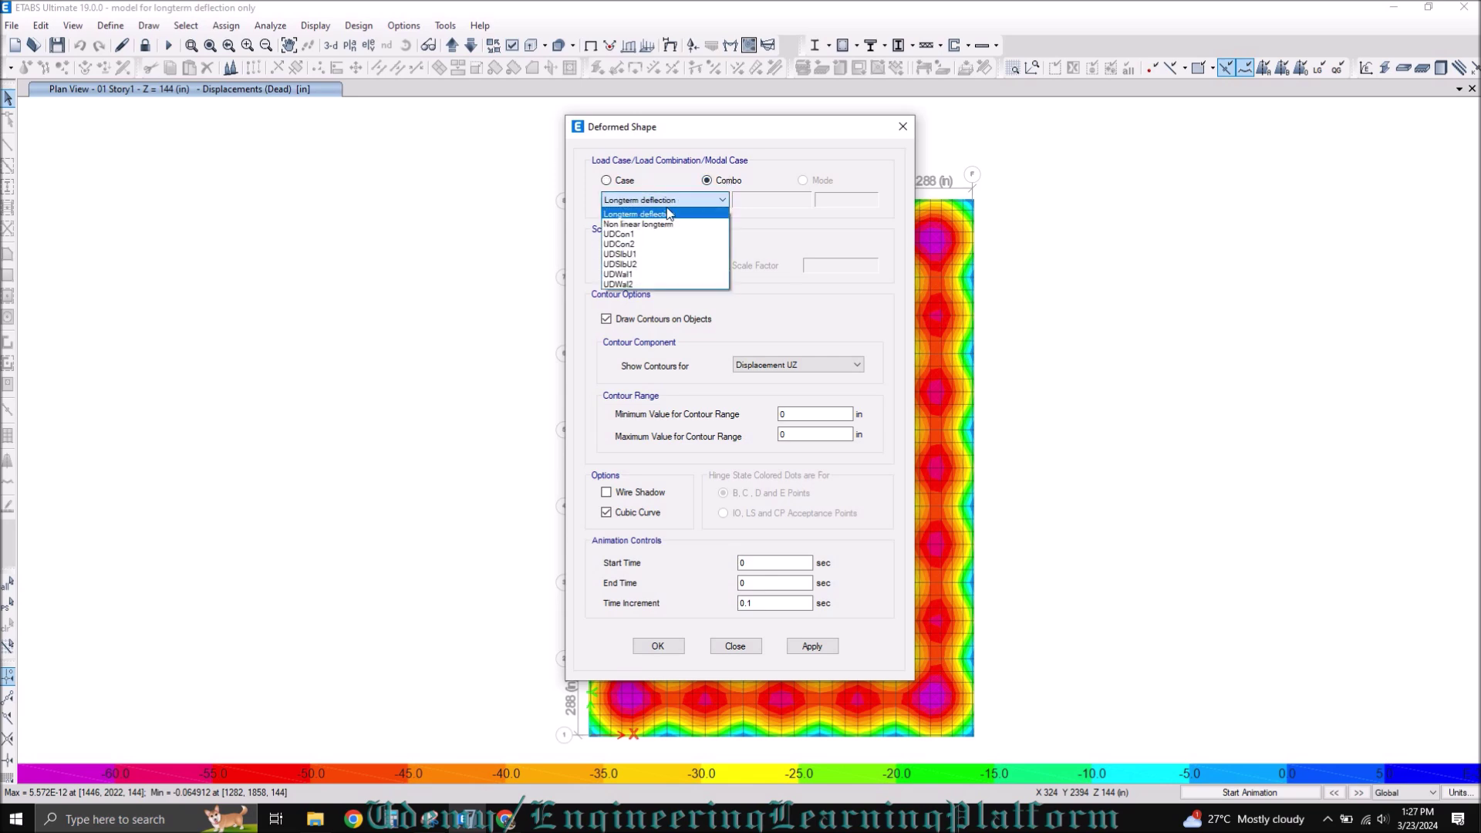
click(664, 224)
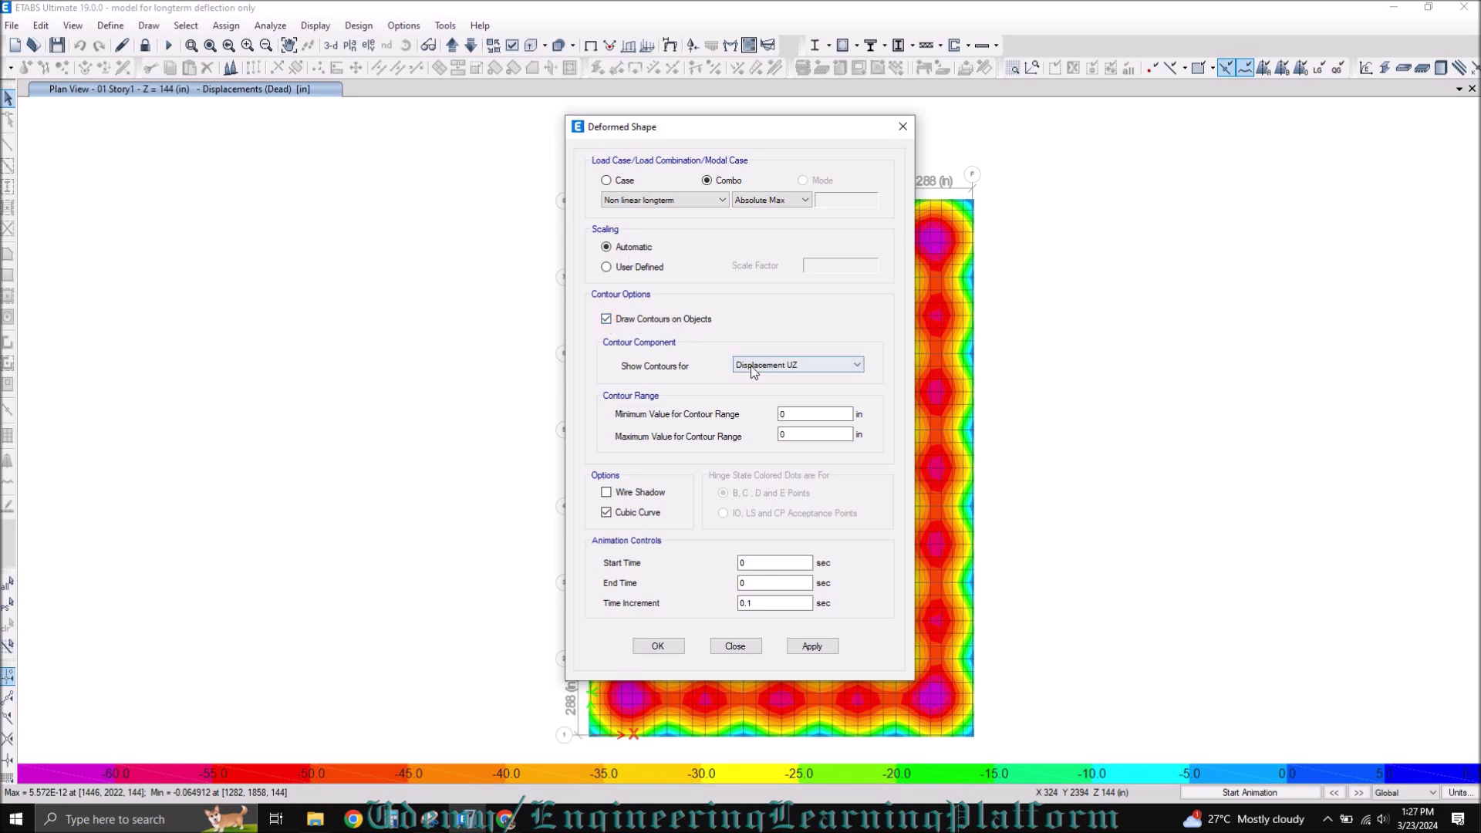
click(659, 650)
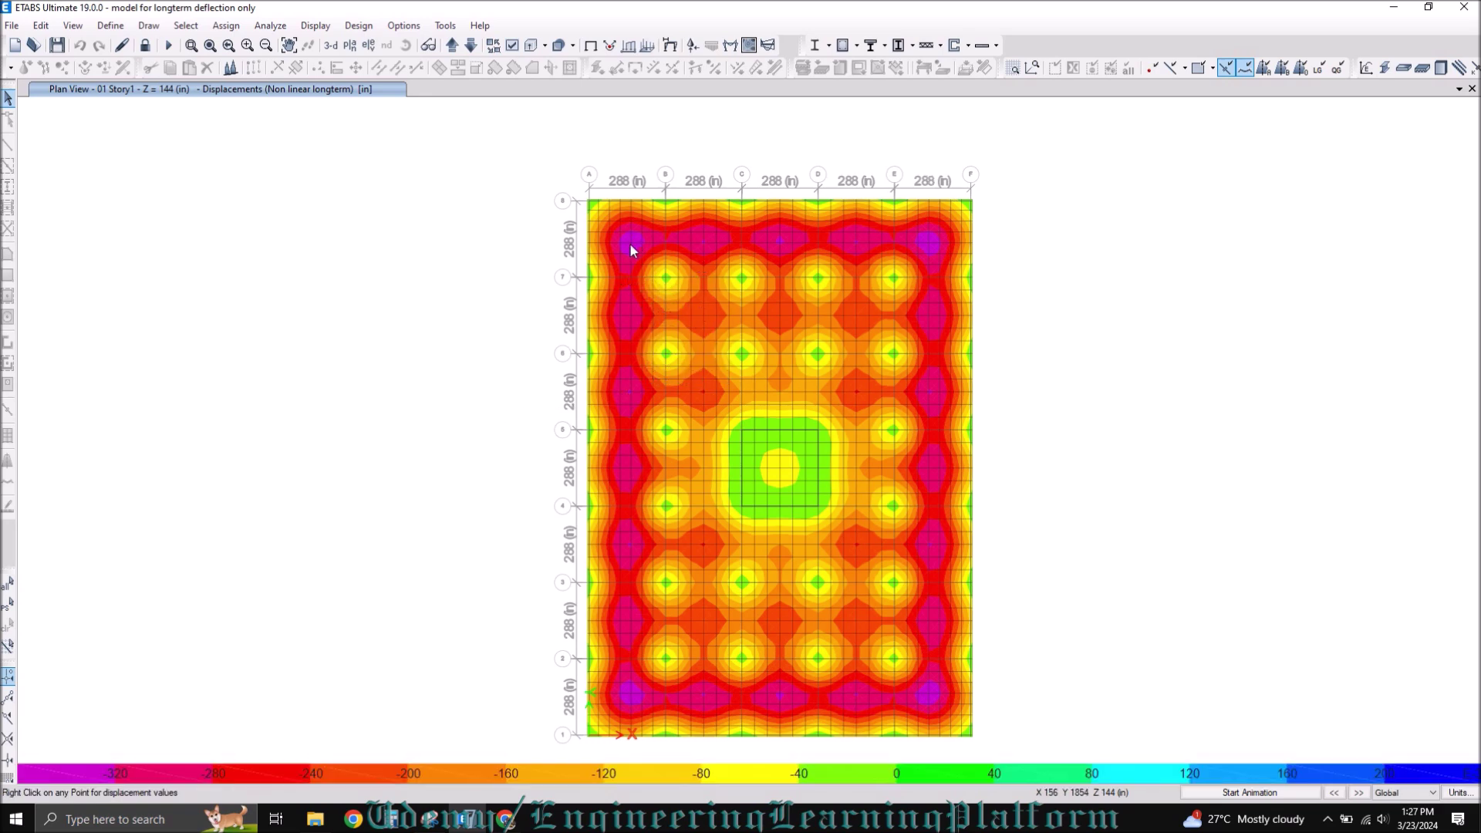
Switch the consistent length unit to mm for the displacement results.
mouse_move(628, 250)
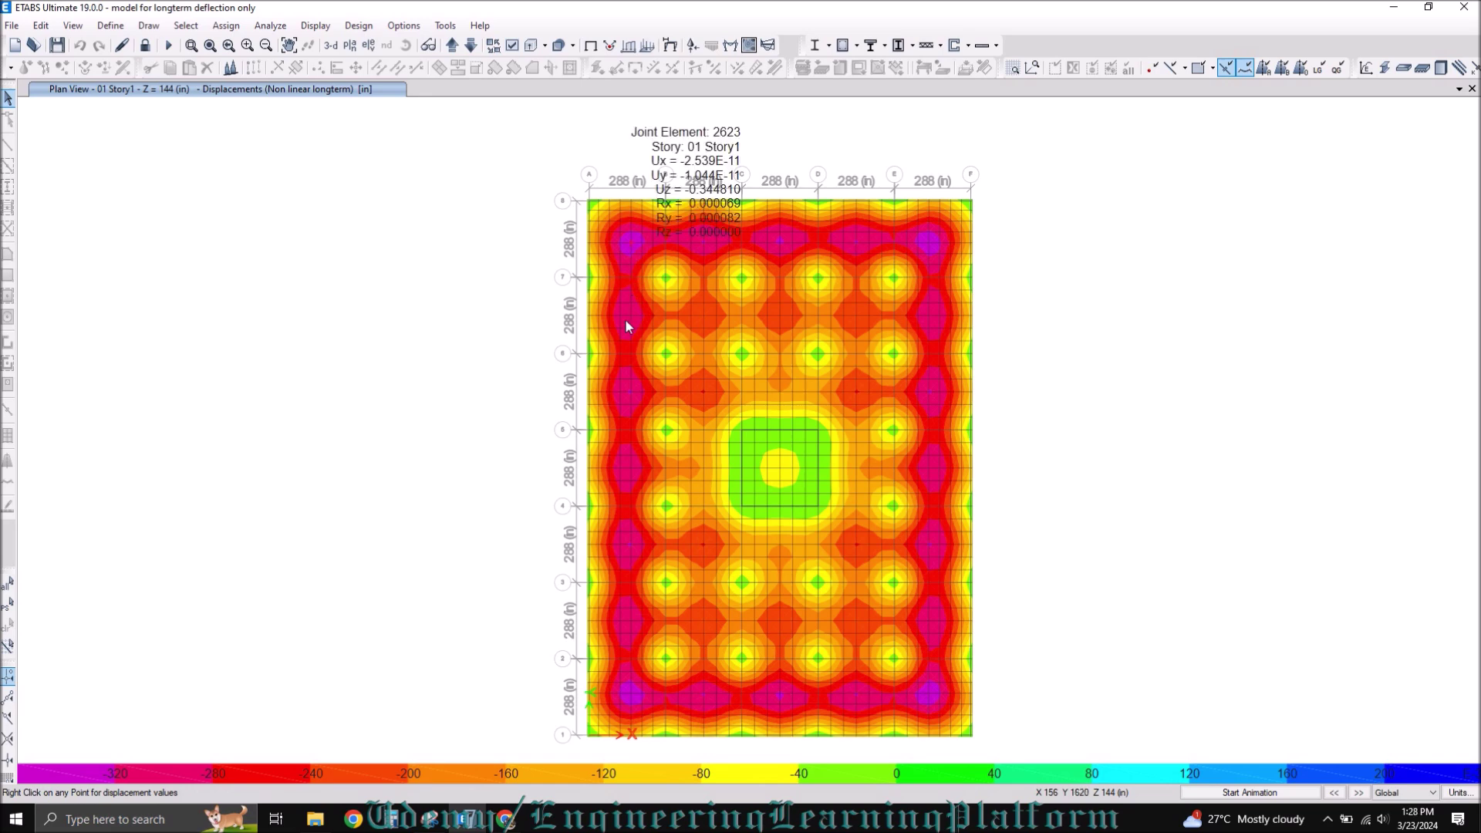
mouse_move(620, 314)
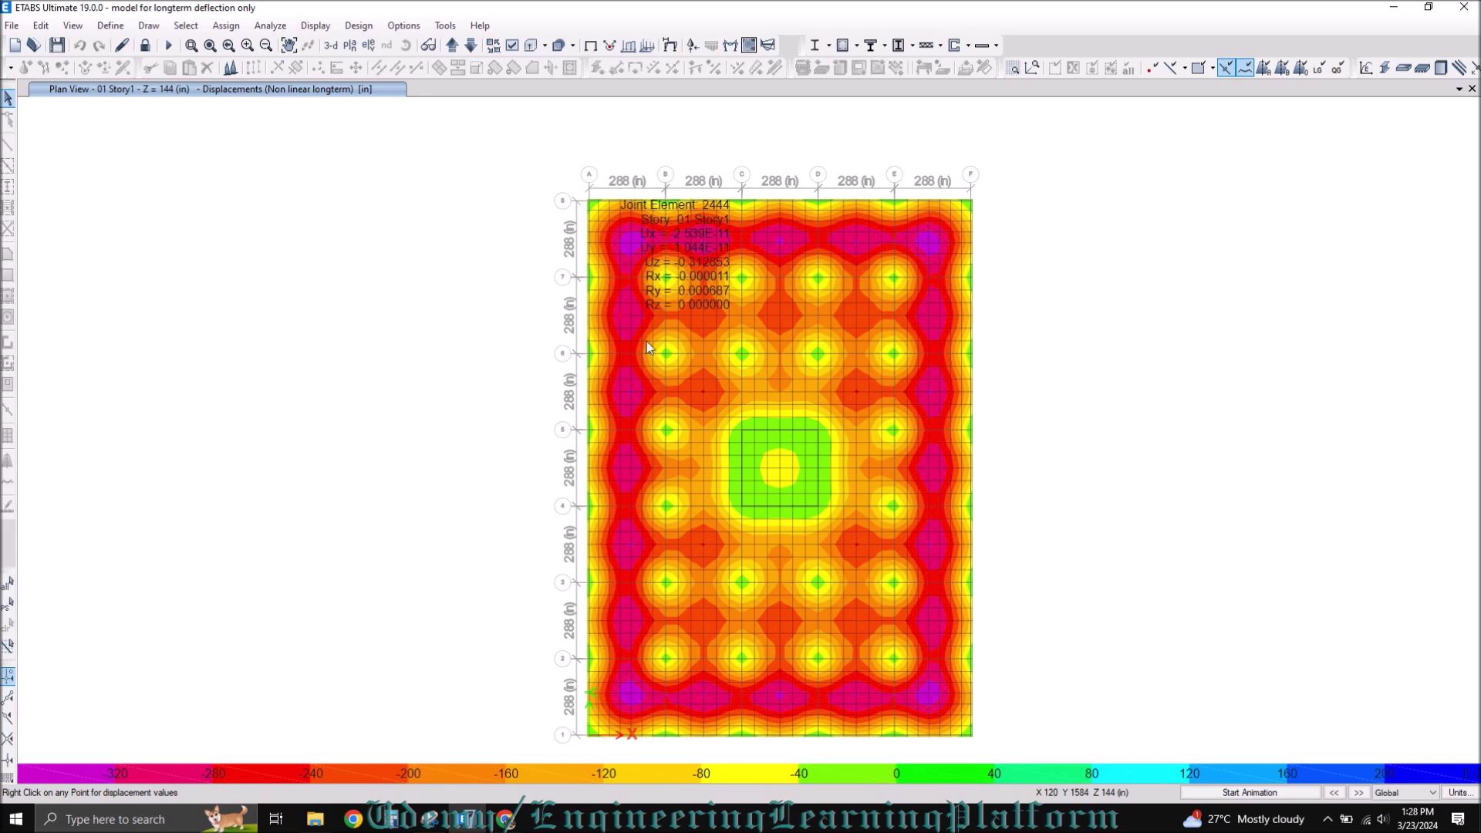
click(1460, 793)
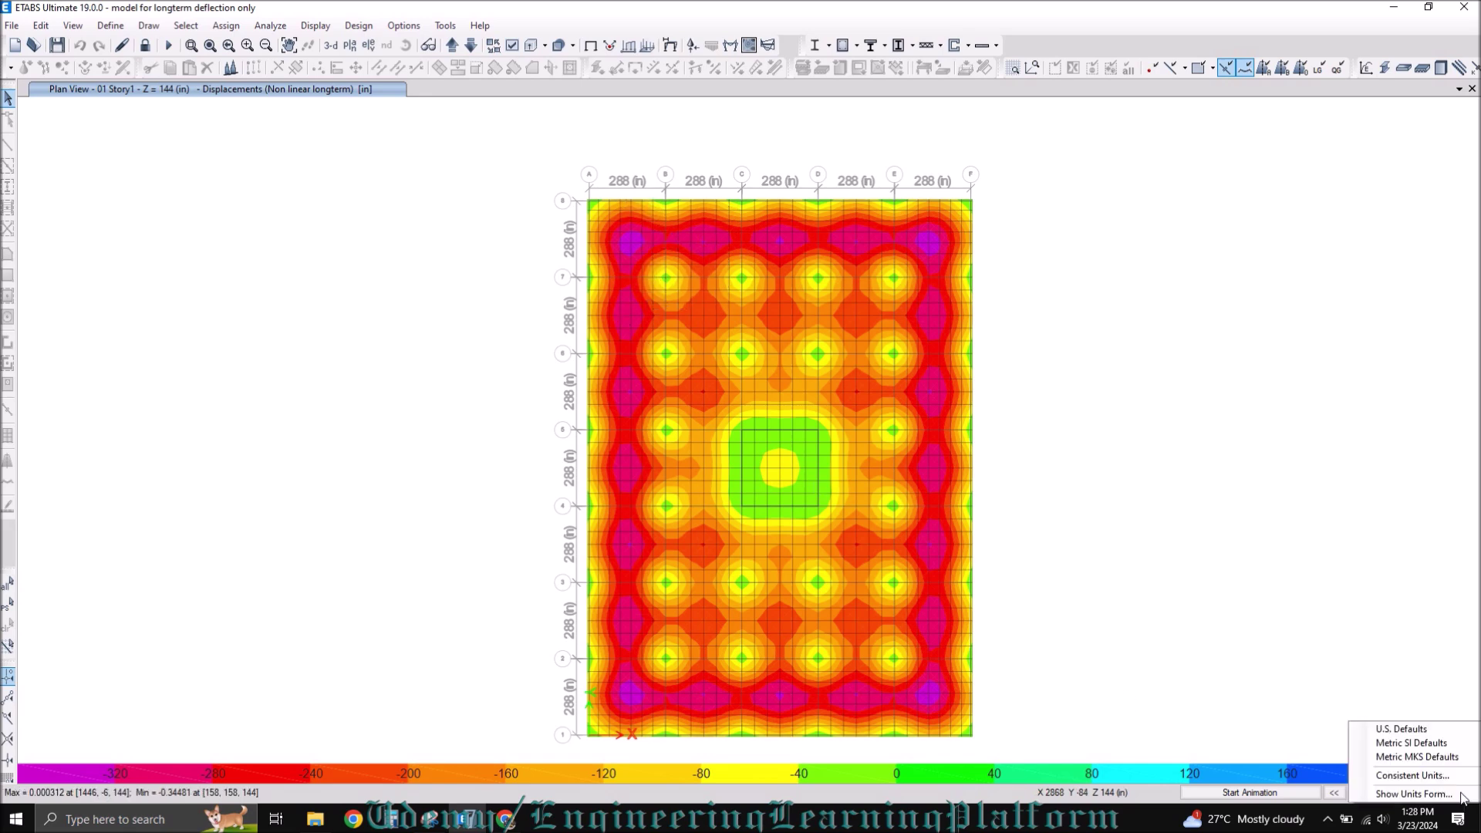
click(1411, 775)
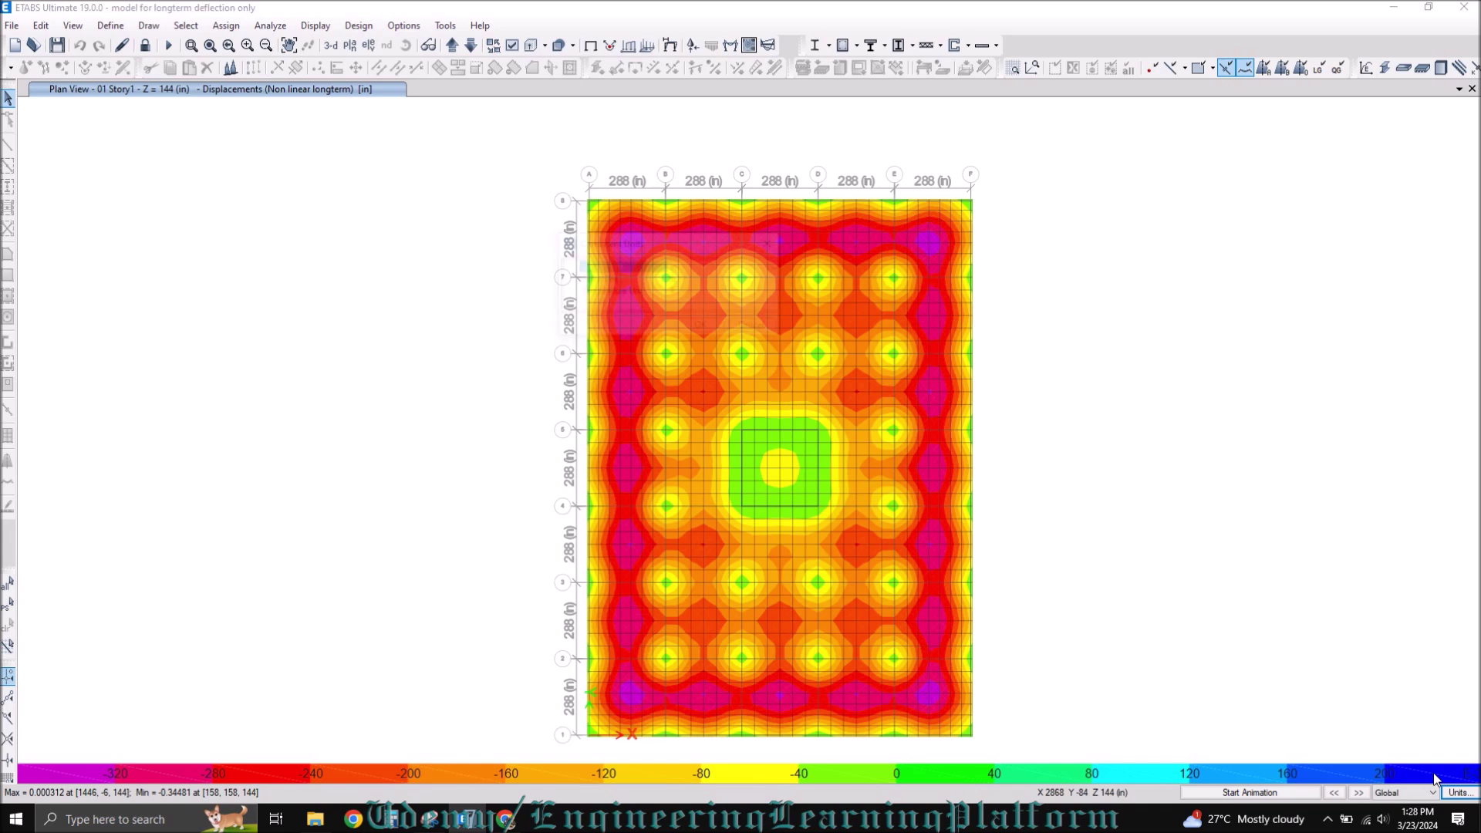
click(778, 268)
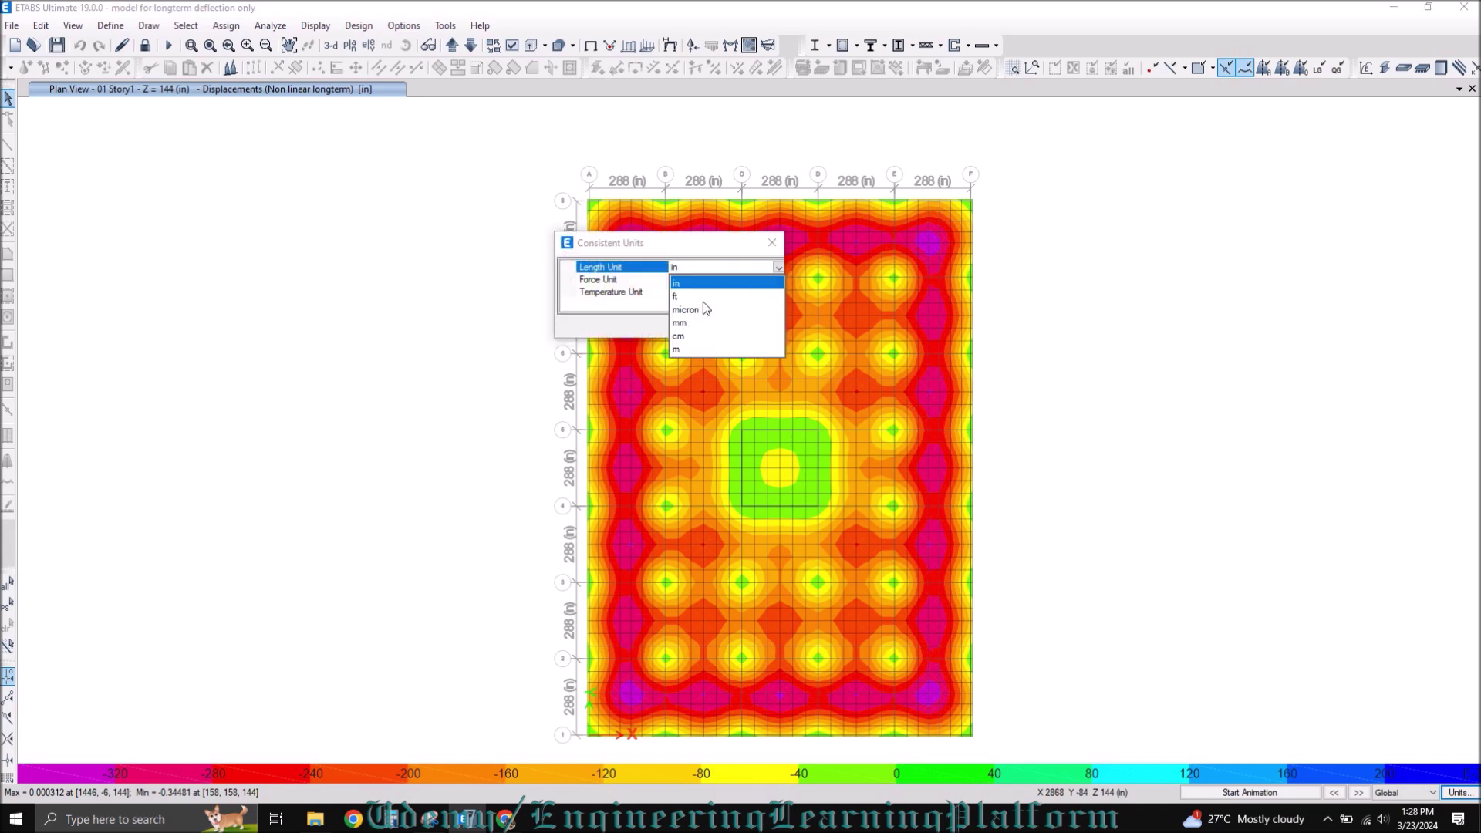
click(694, 318)
click(703, 327)
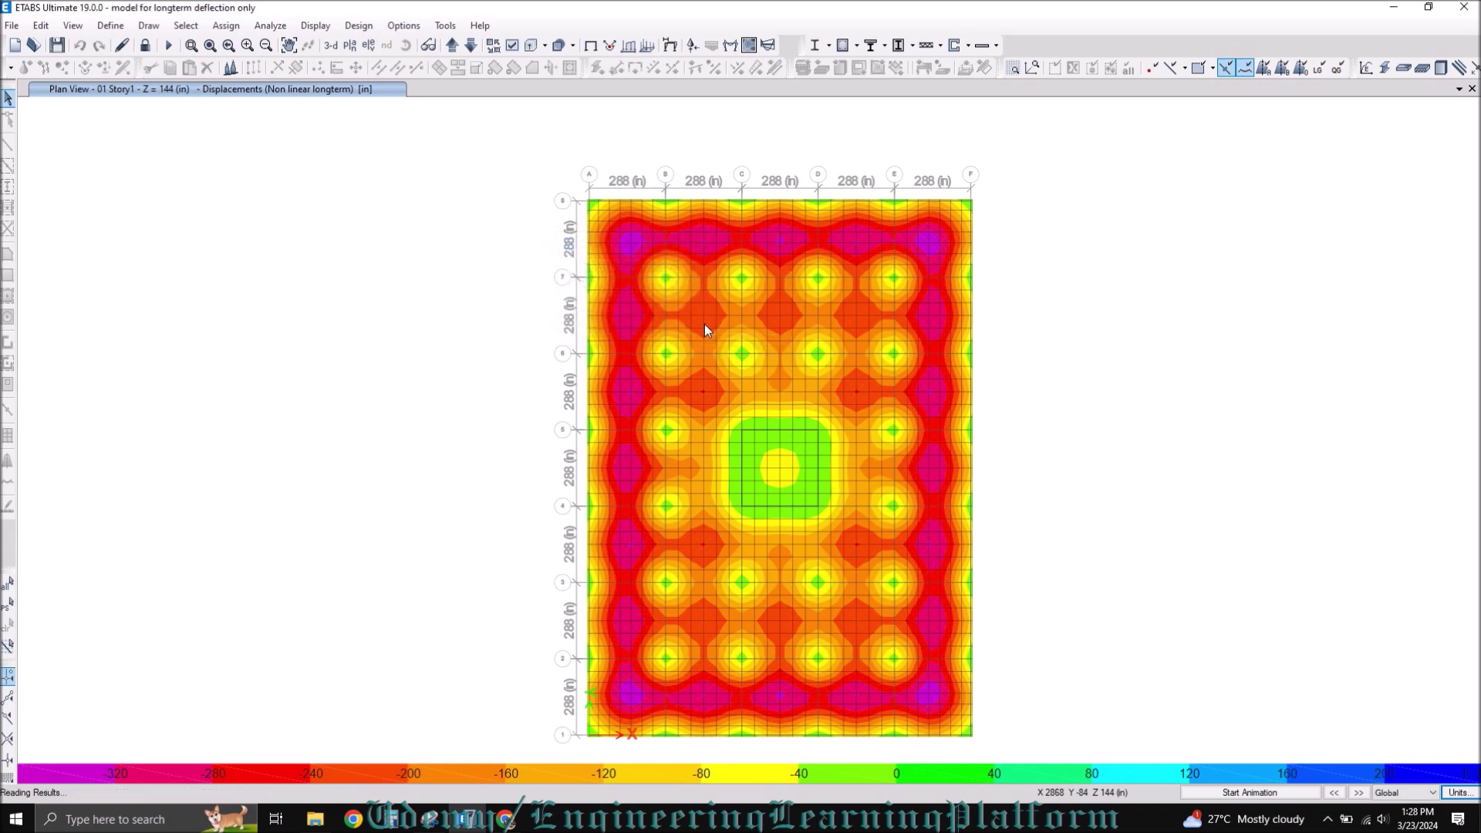
Read the joint displacements at the edge and corner panels of the slab plan under the Non linear longterm combination.
right_click(617, 316)
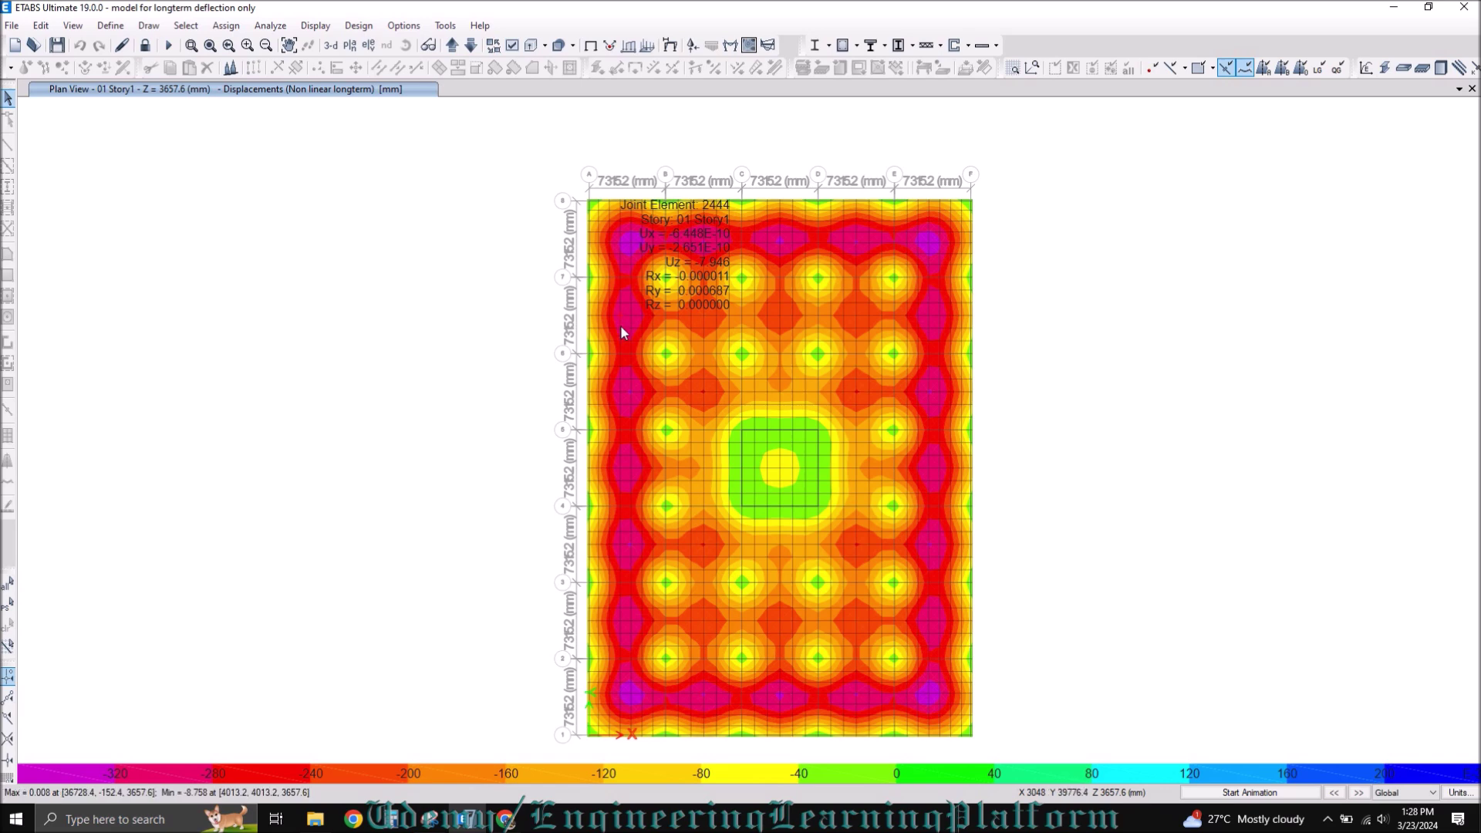
right_click(627, 407)
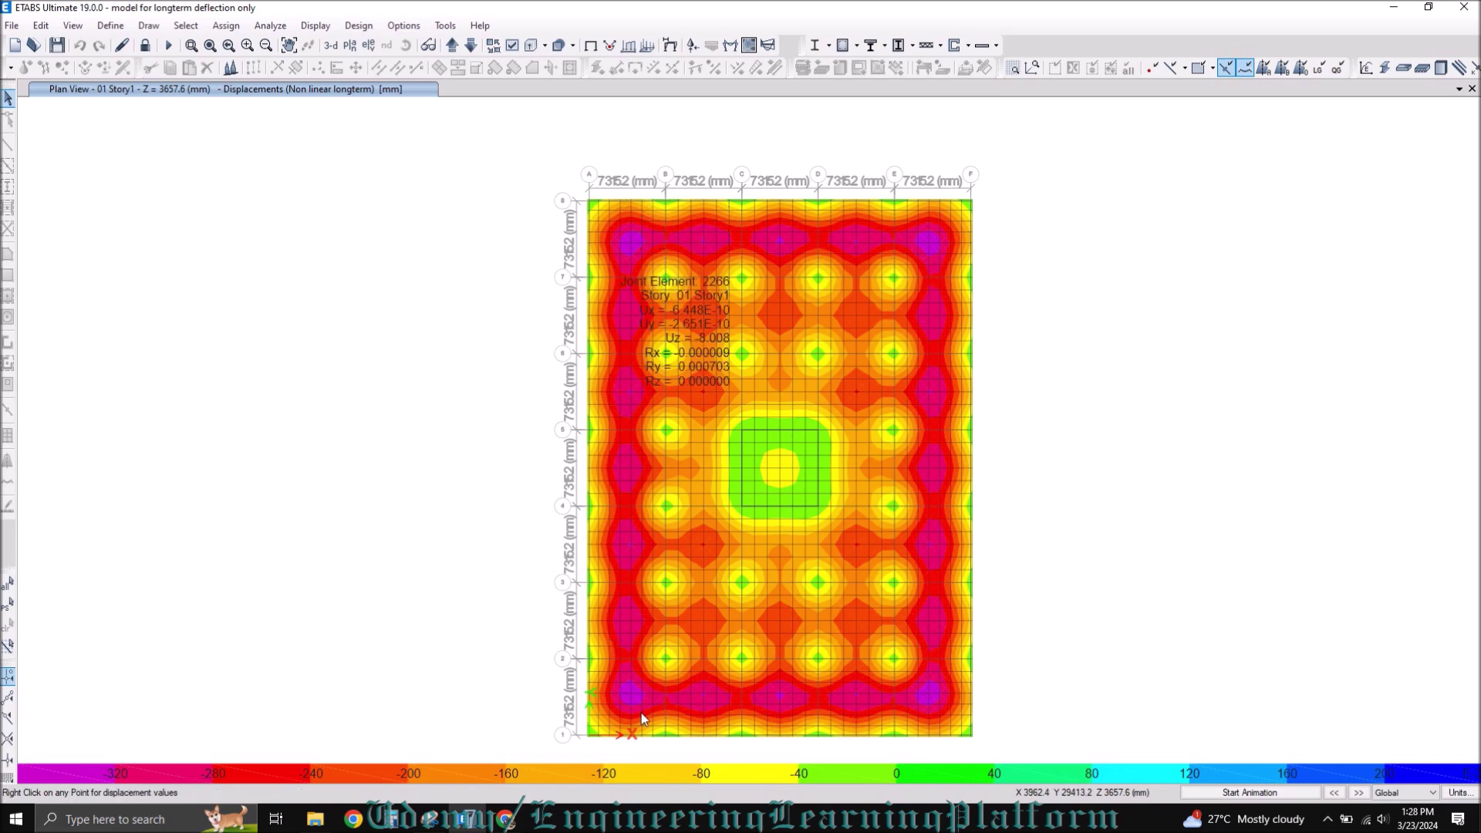
right_click(633, 694)
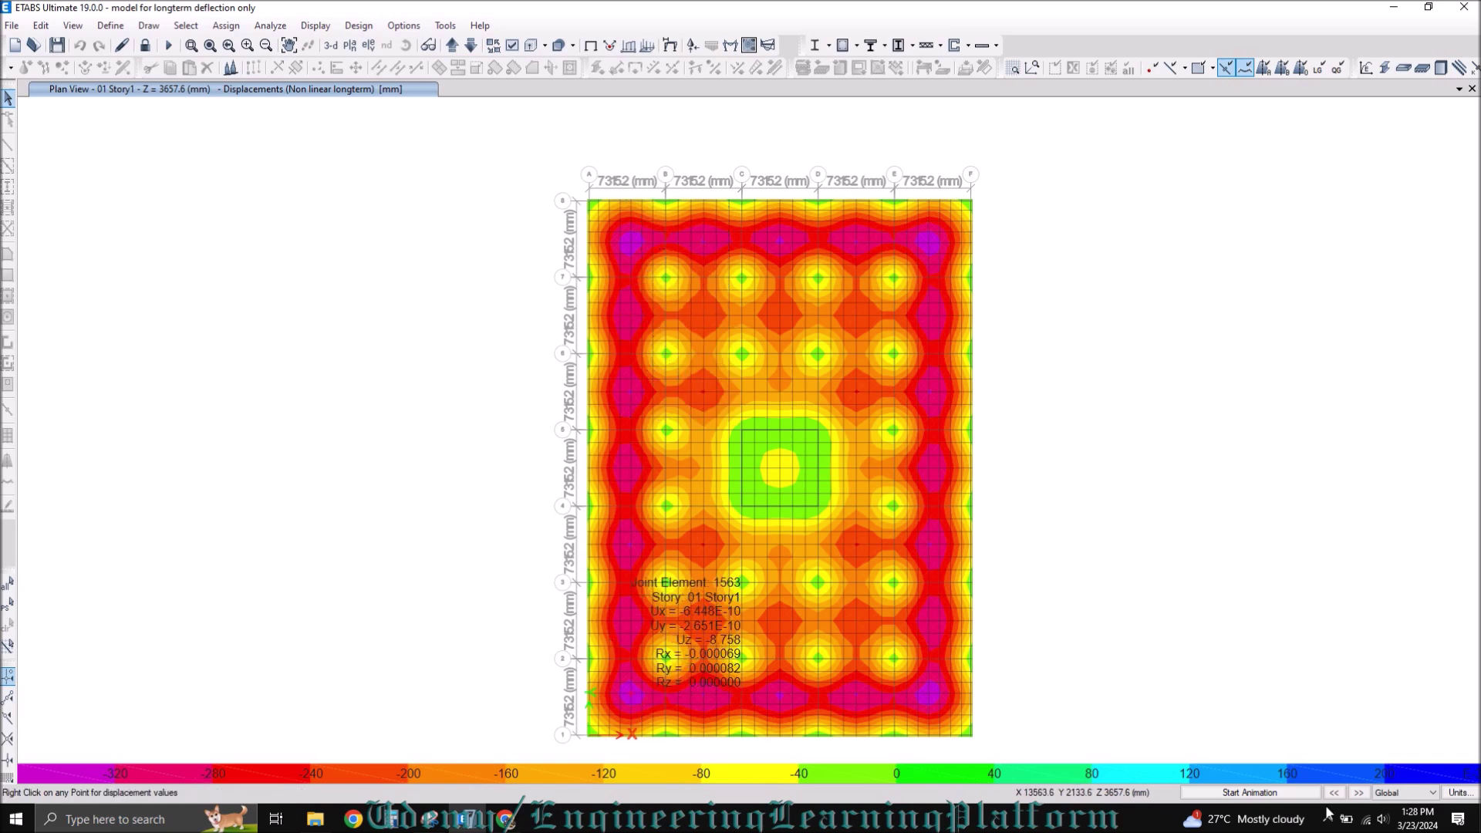
right_click(725, 698)
Restore the consistent length unit to inches for the displacement plan.
click(1454, 792)
click(1441, 773)
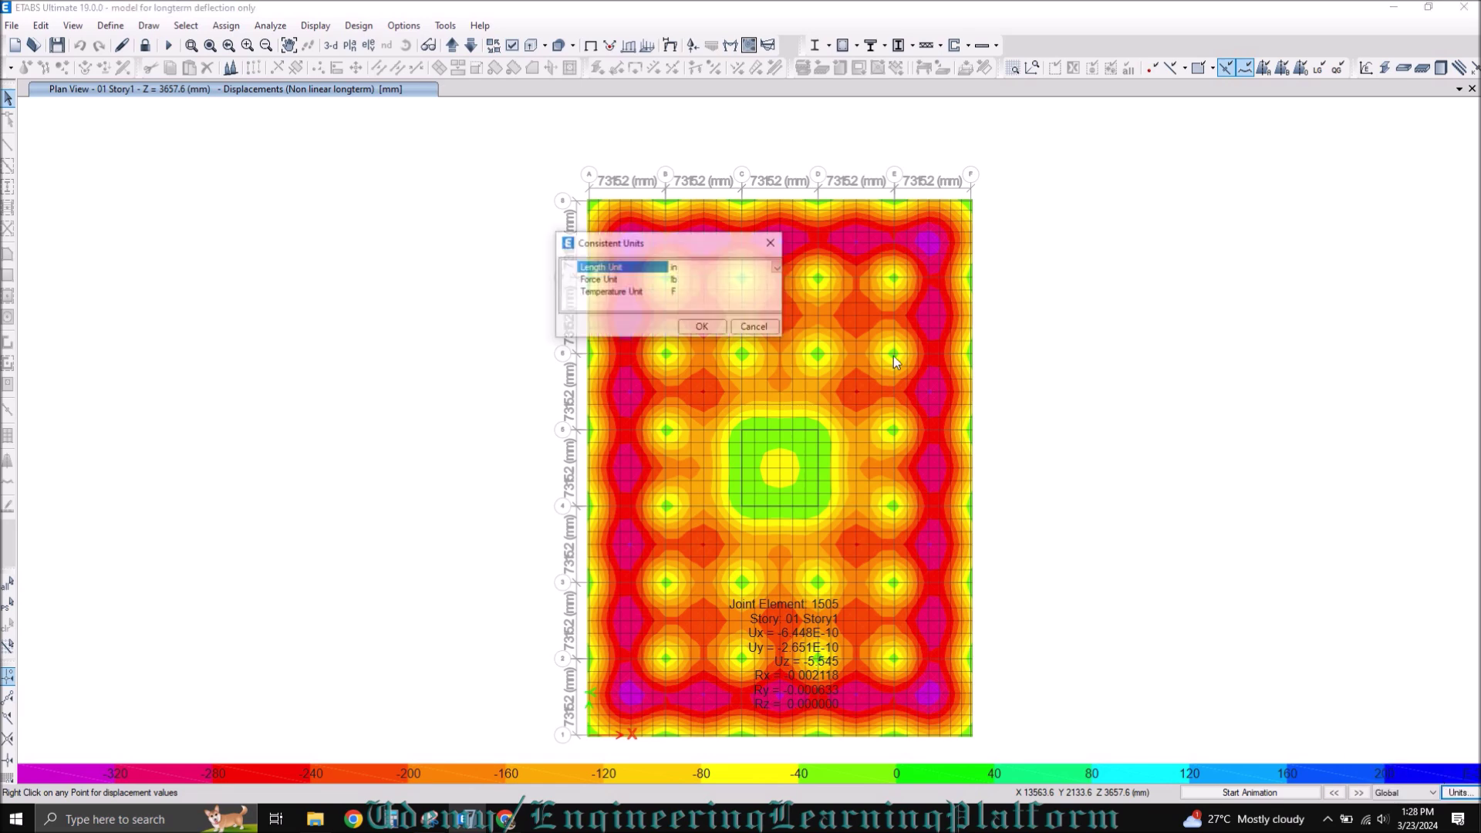
click(702, 327)
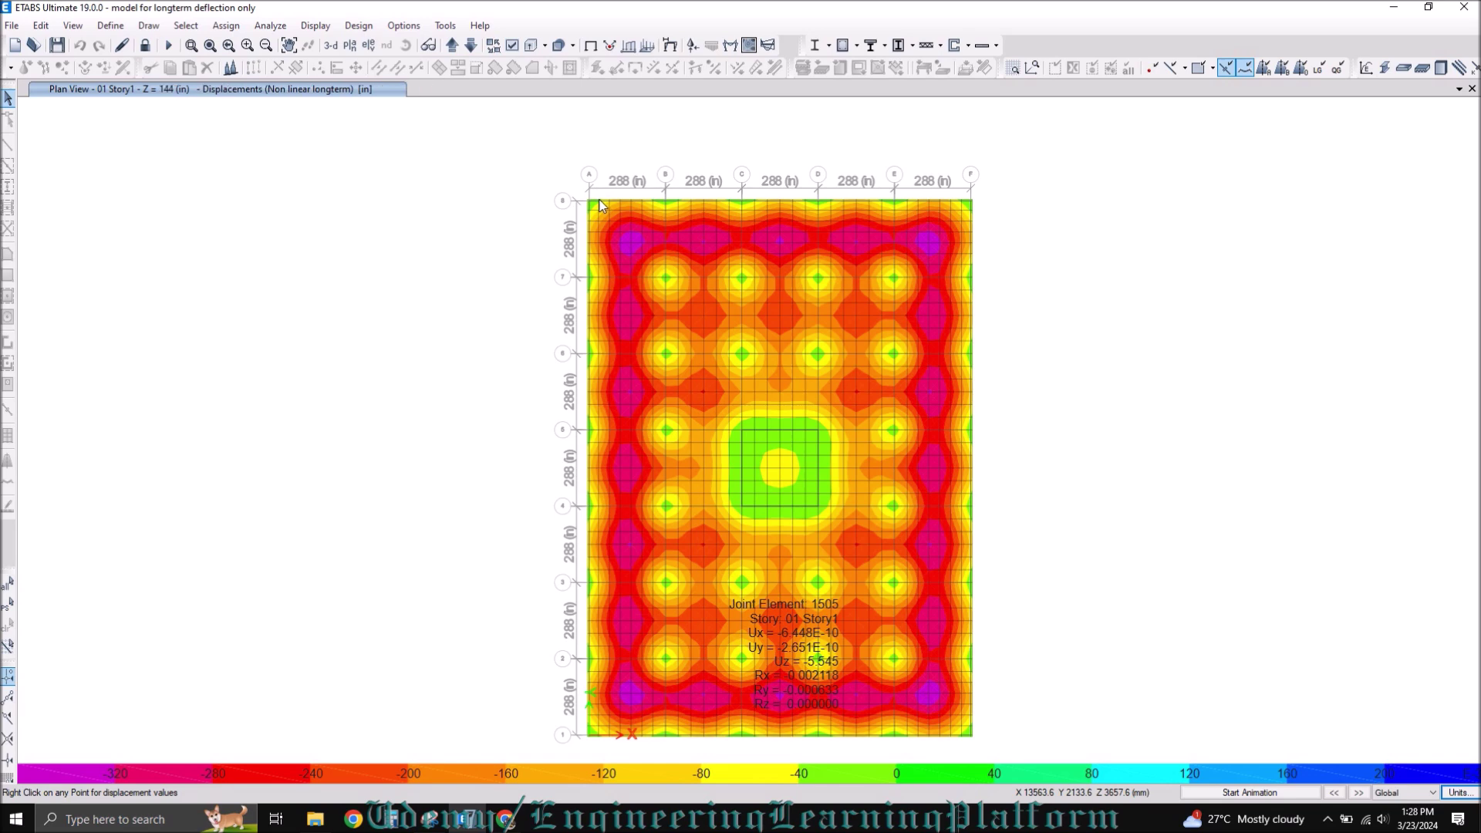
mouse_move(603, 203)
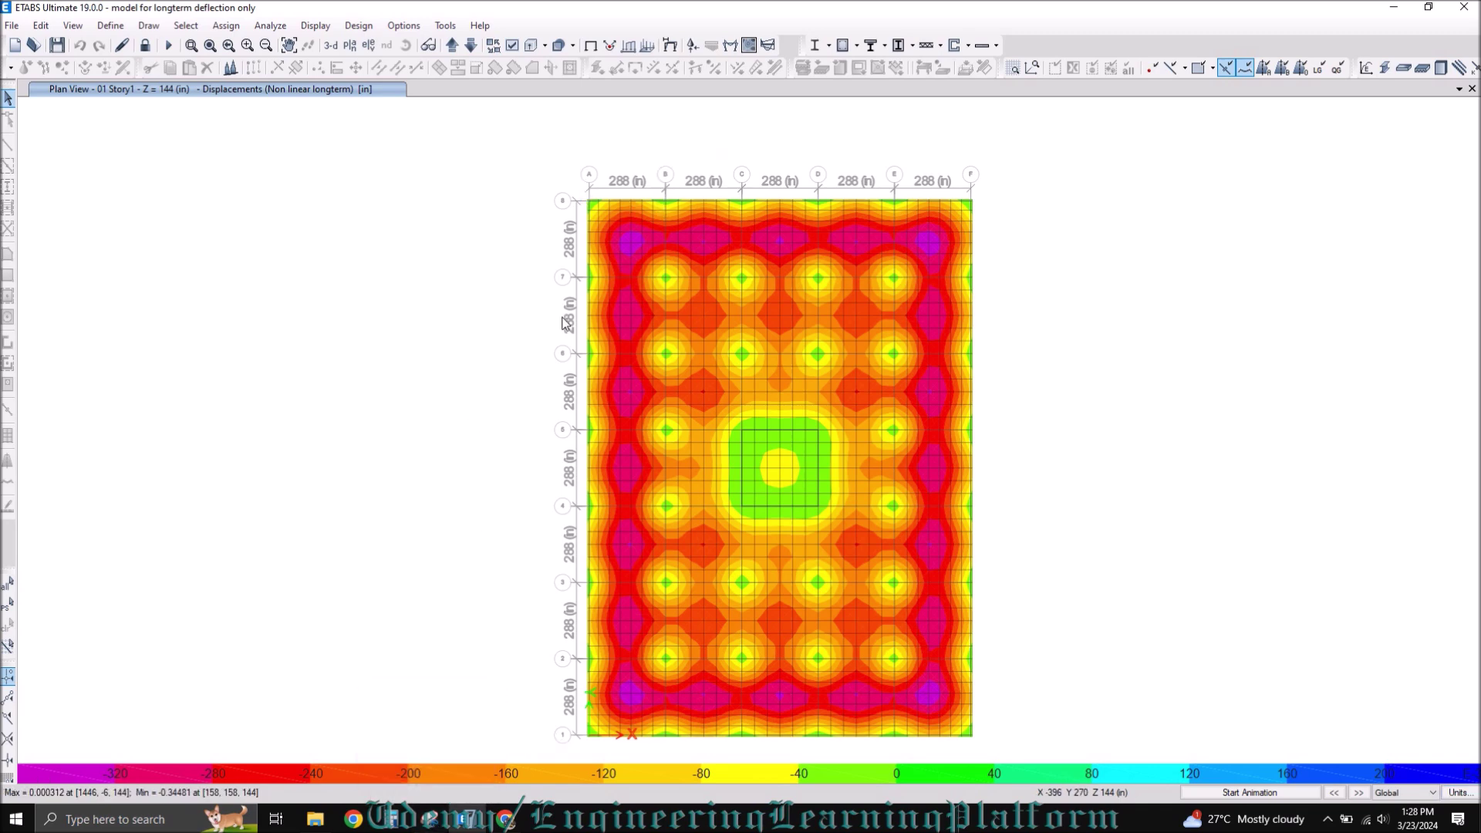
Switch to Calculator and work out the allowable deflection limit as 288/240.
click(467, 819)
drag(1070, 239, 1085, 237)
text(288)
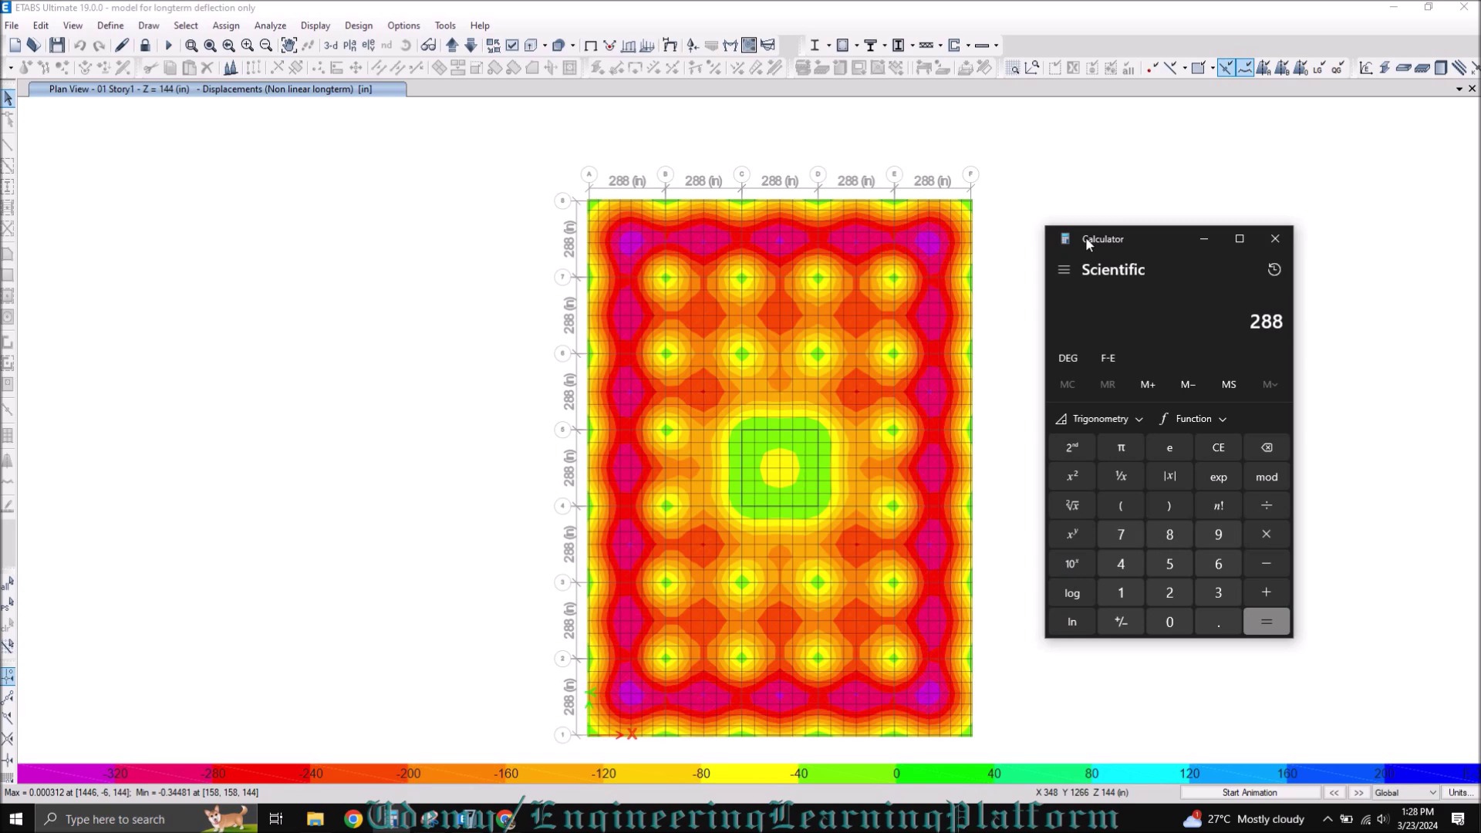
text(/240)
click(1259, 623)
click(1200, 241)
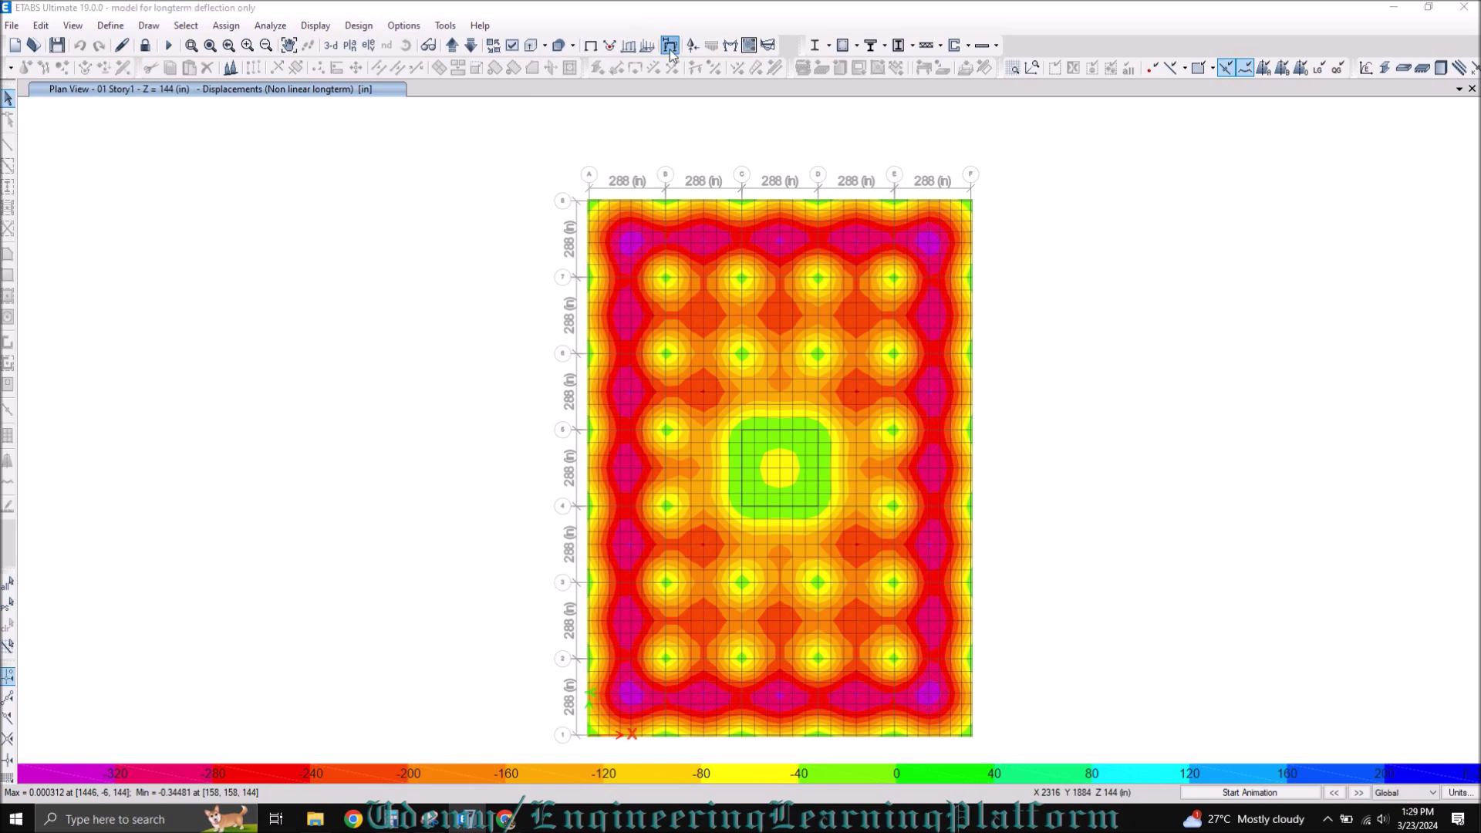
Set the minimum contour range value of the Non linear longterm UZ deformed shape to -1.2 in and apply it to the slab plan.
click(669, 46)
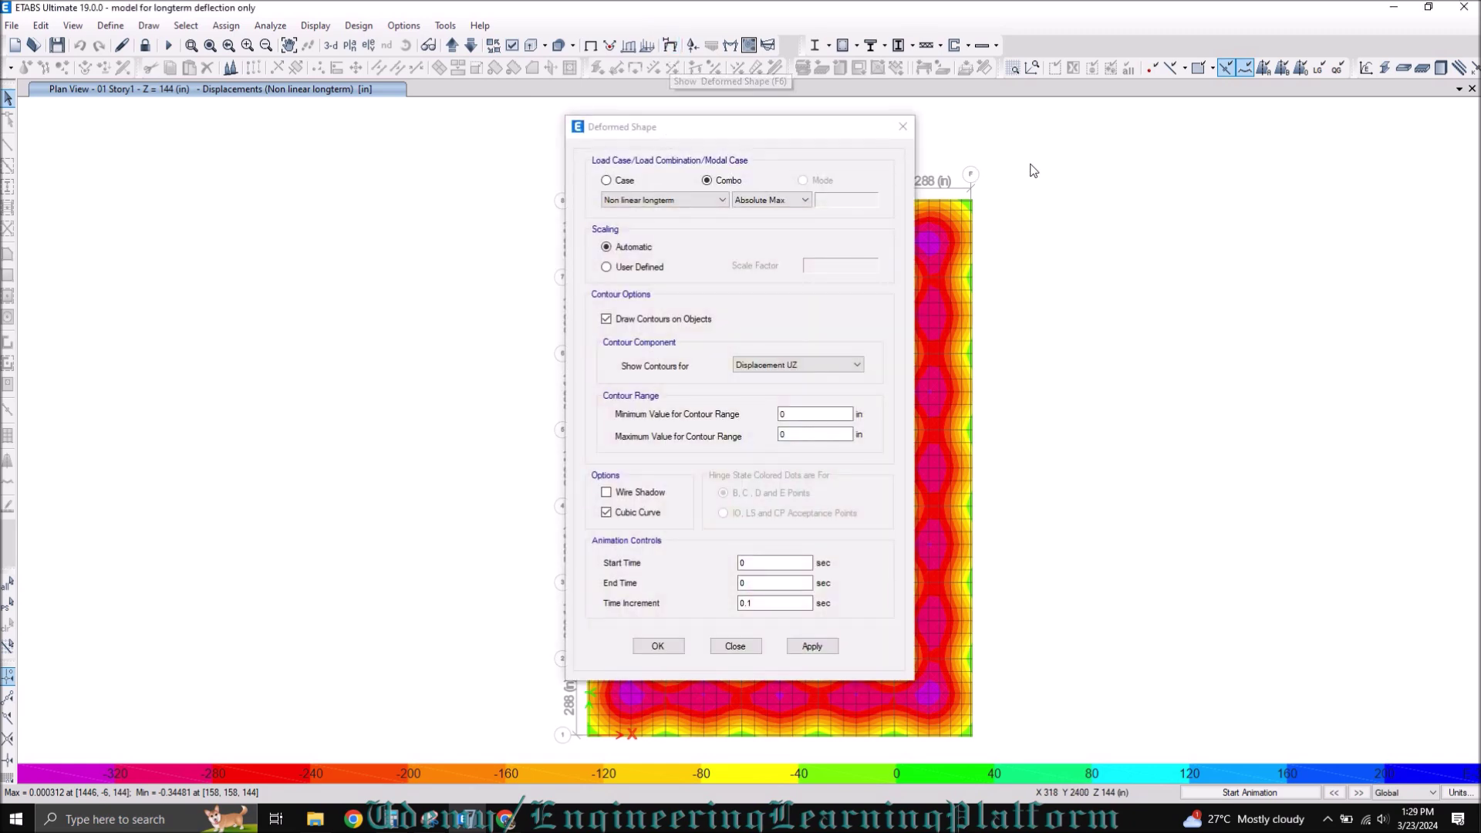
drag(769, 132, 1133, 161)
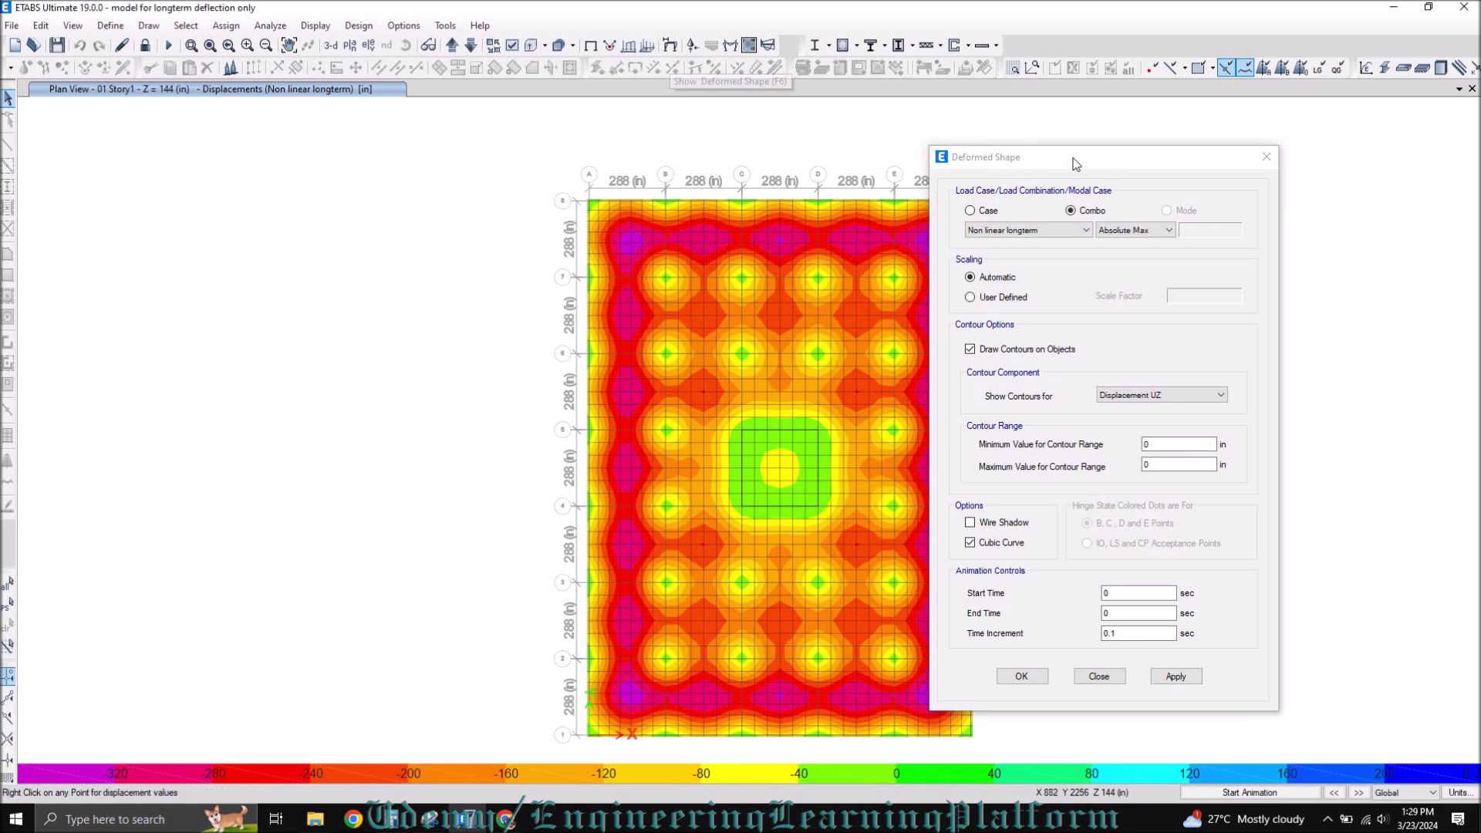
drag(1137, 164, 1322, 161)
click(1338, 443)
drag(1338, 445, 1318, 451)
text(-1.2)
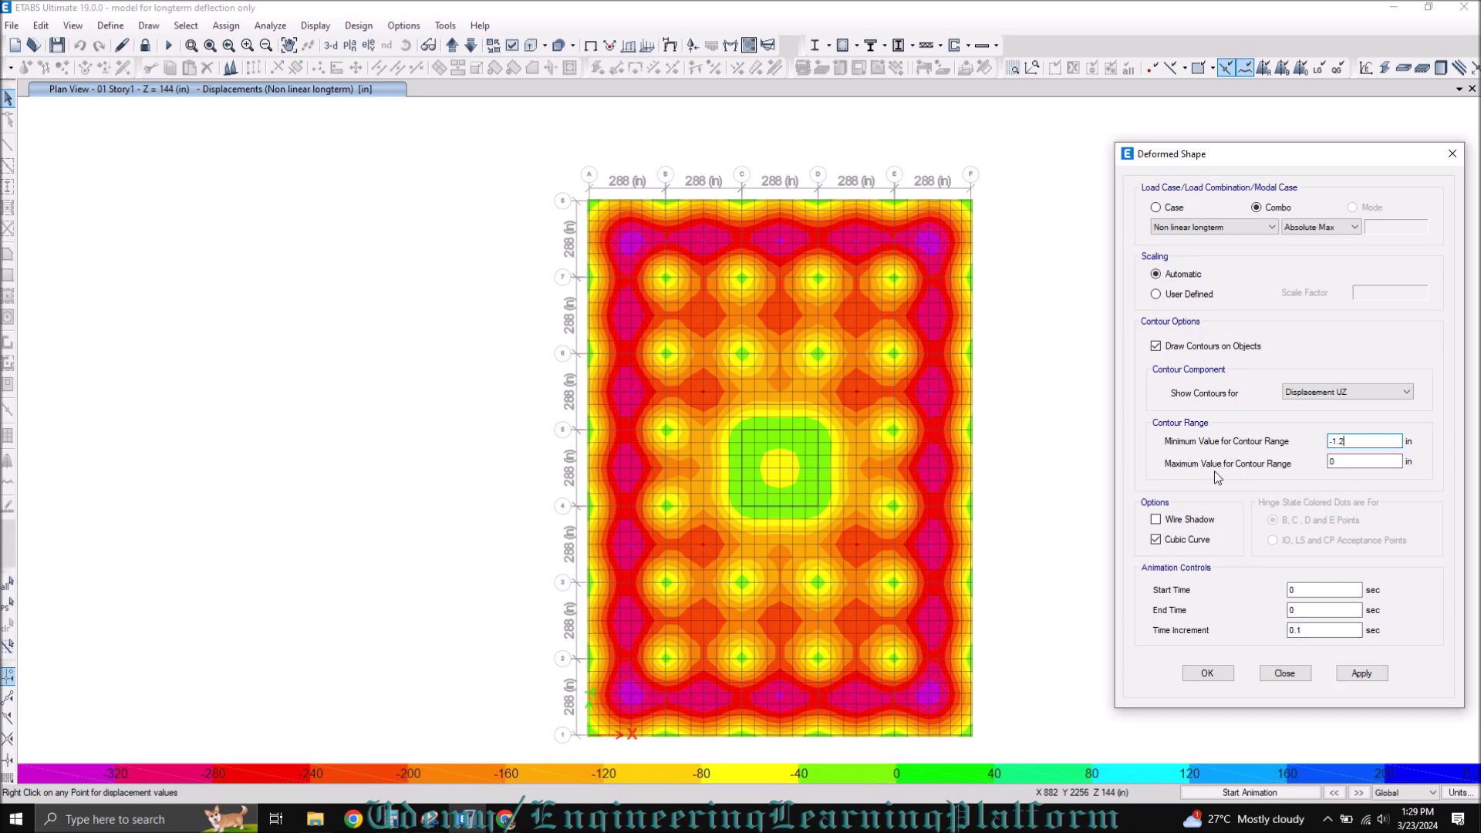
click(1361, 674)
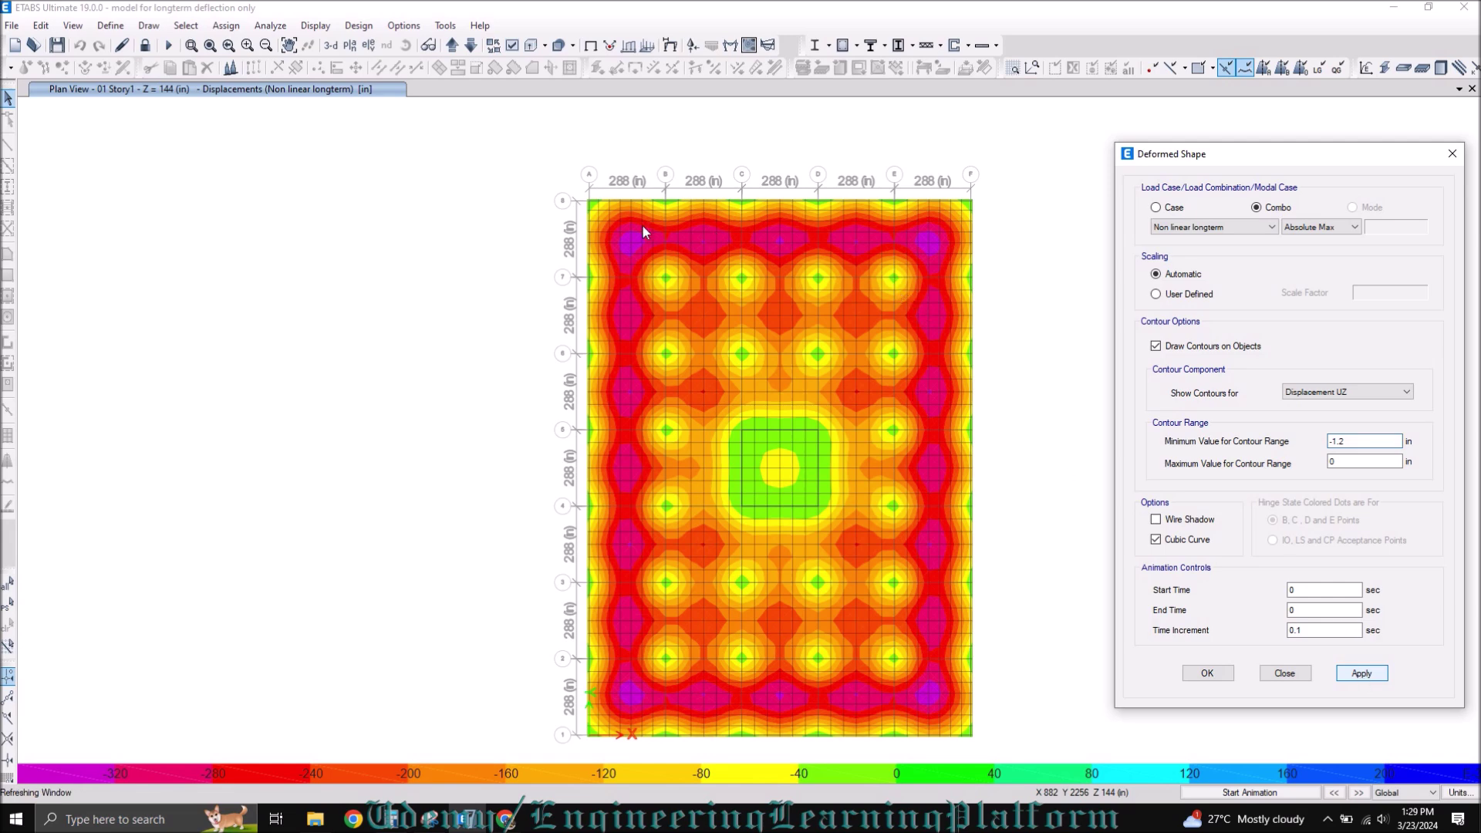
click(621, 244)
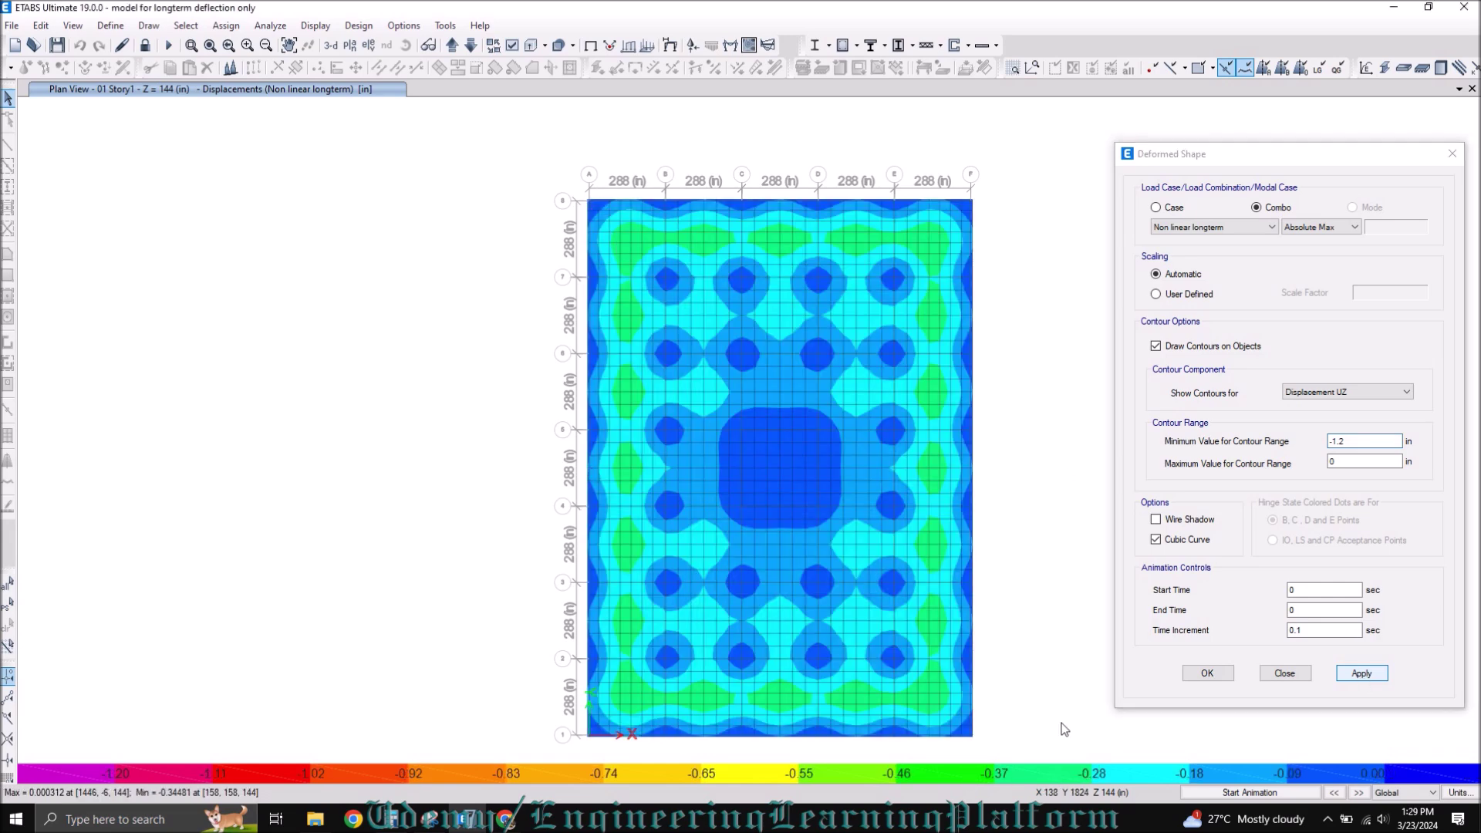
Set the minimum contour range value to -1 in, apply it and query the displacement of a joint near column E-6.
click(1348, 441)
drag(1348, 441, 1333, 446)
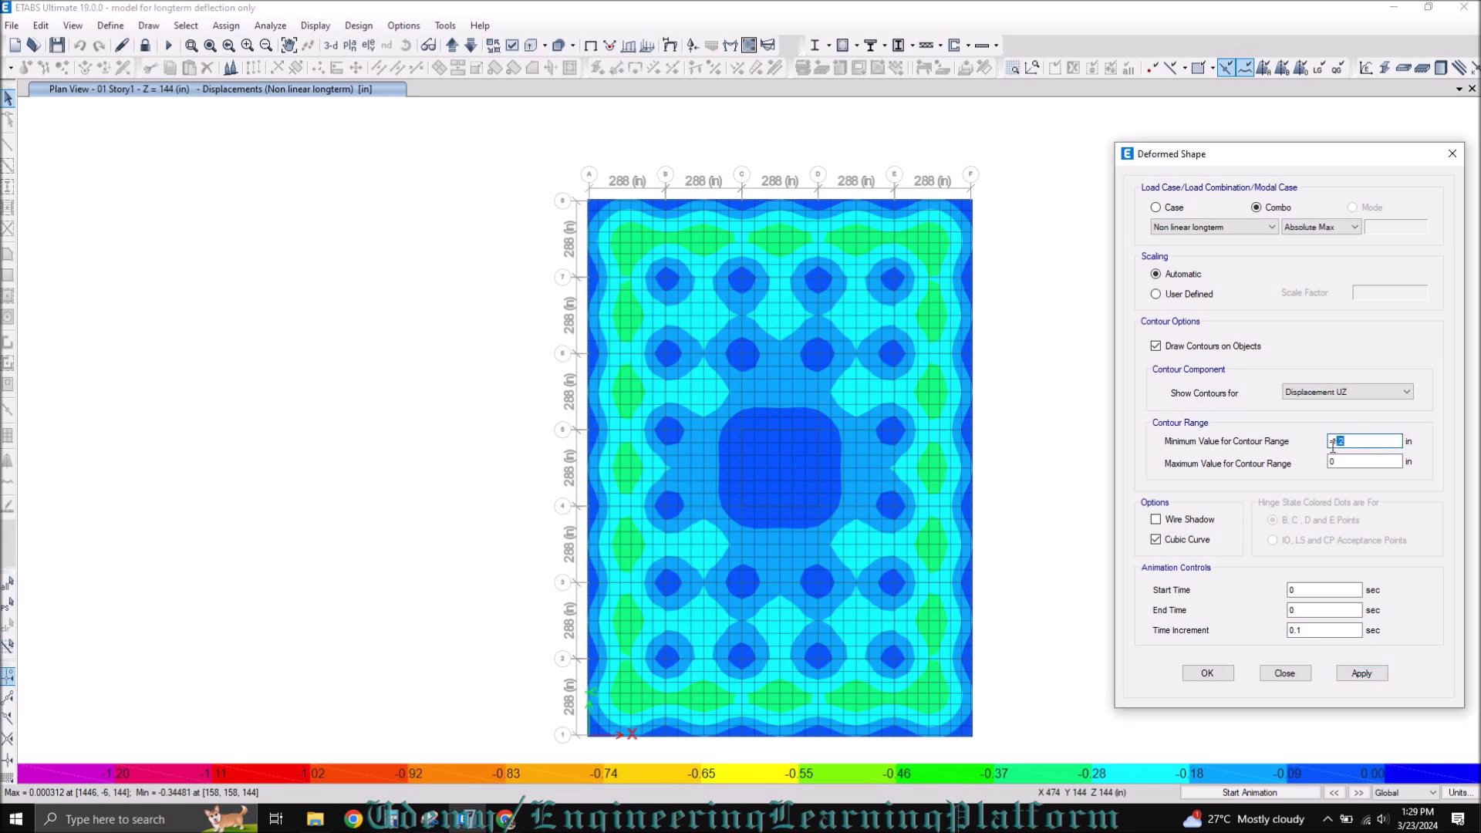
text(1)
click(1361, 672)
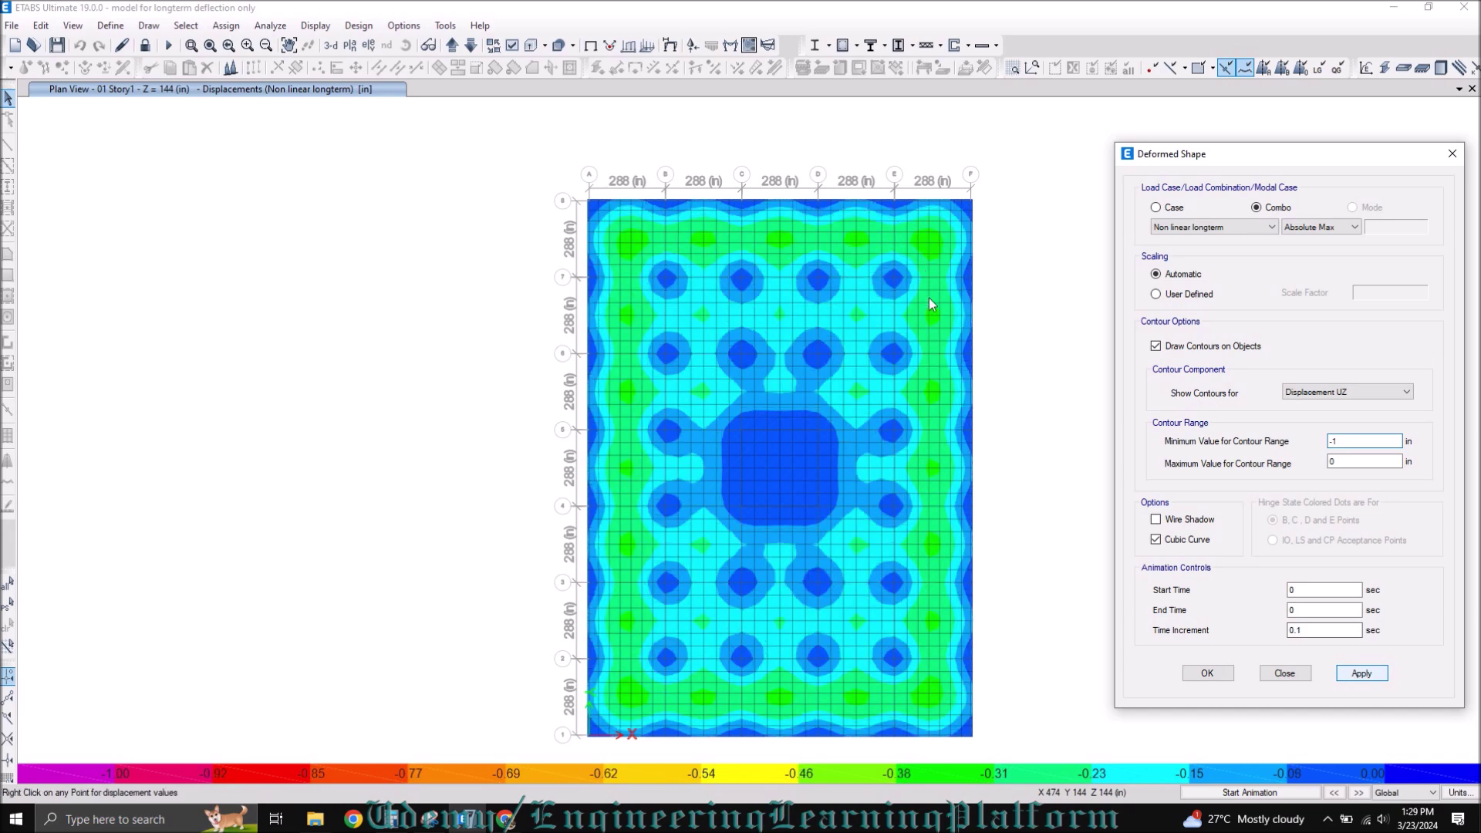
right_click(880, 365)
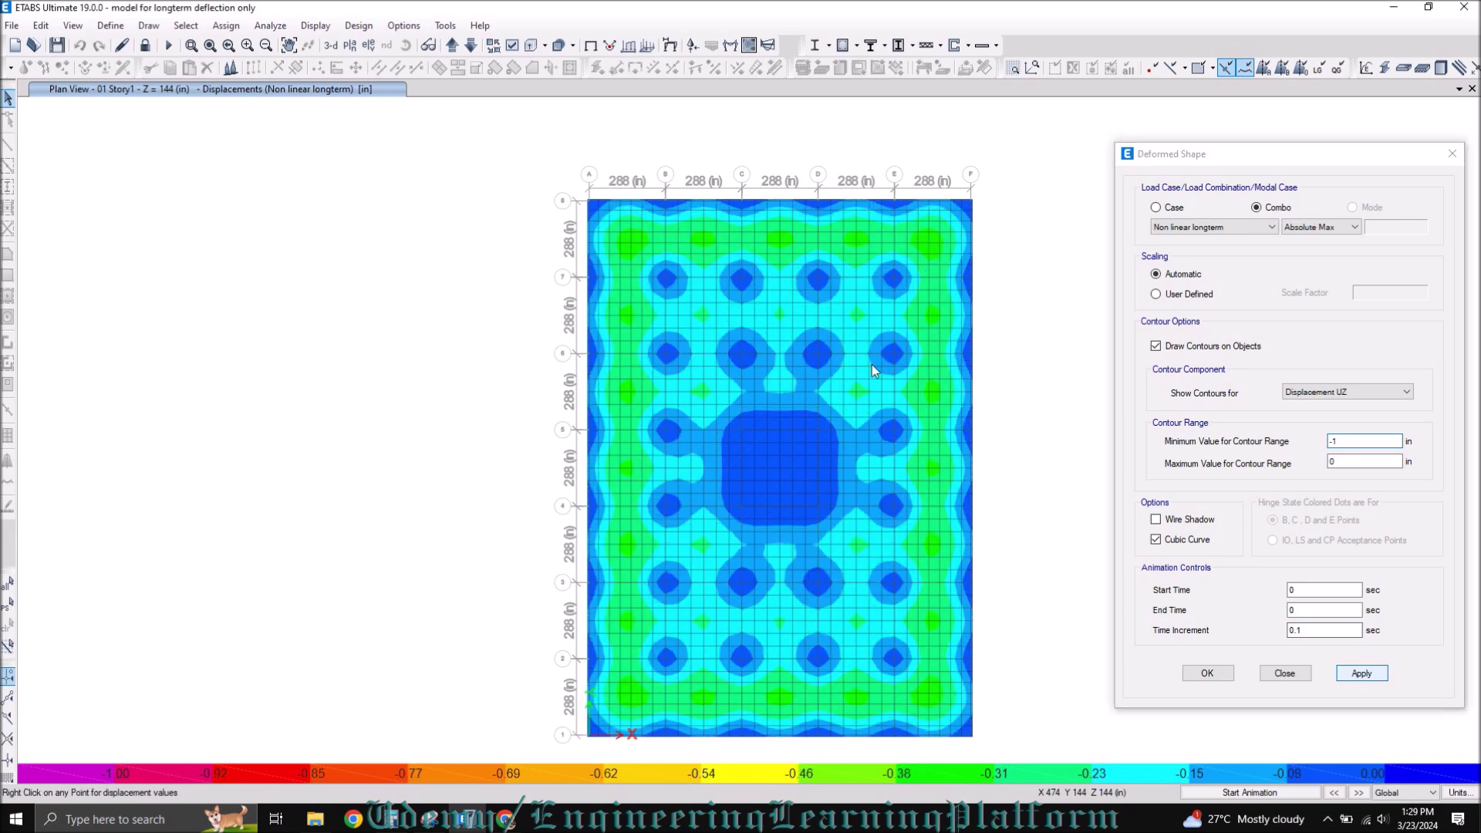
Lower the contour range's magnitude by applying a minimum of -0.5 in, and read the joint displacement in an edge panel along grid A.
click(1352, 447)
double_click(1351, 447)
text(-)
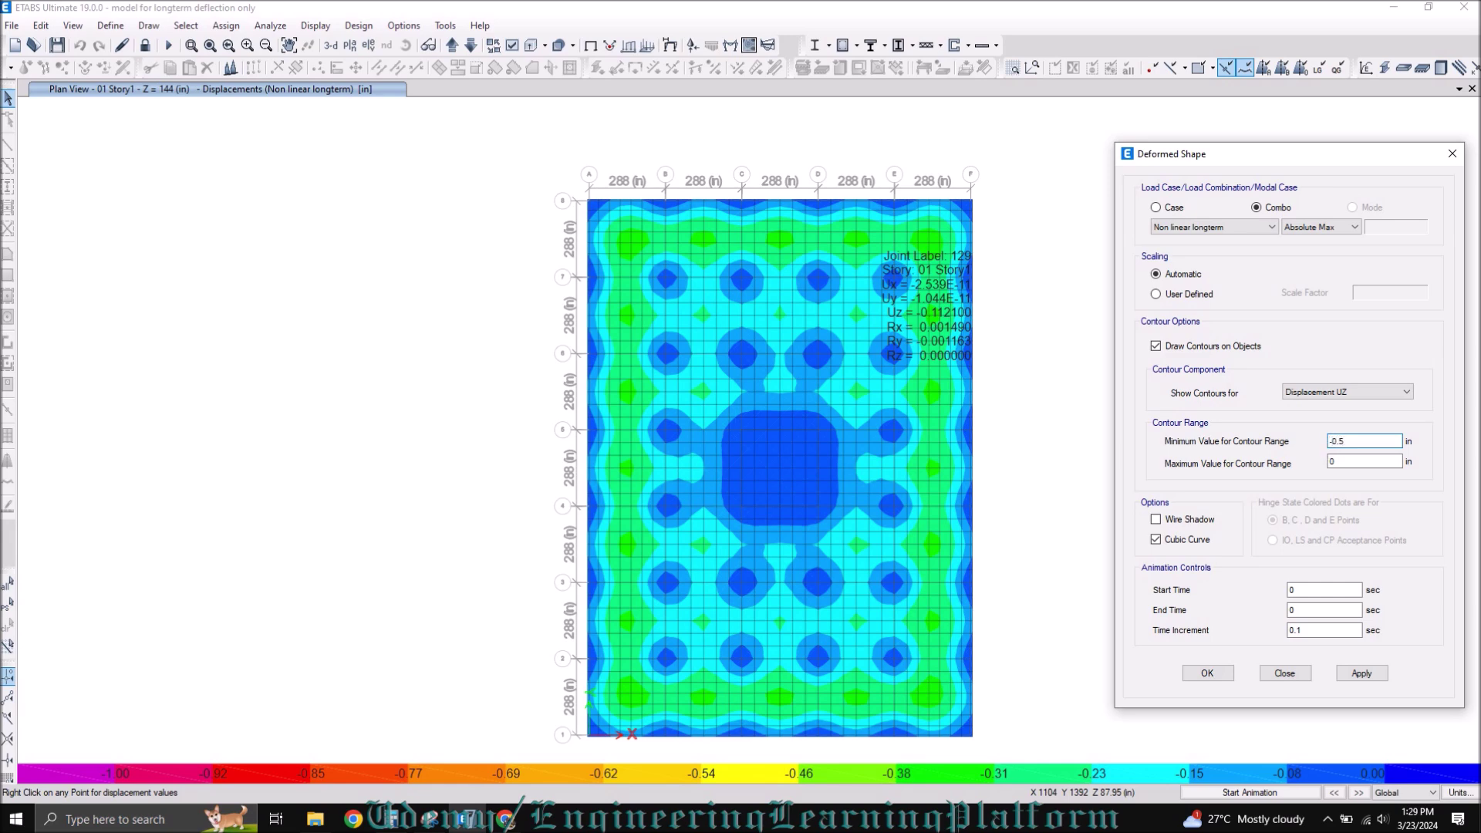
click(1363, 674)
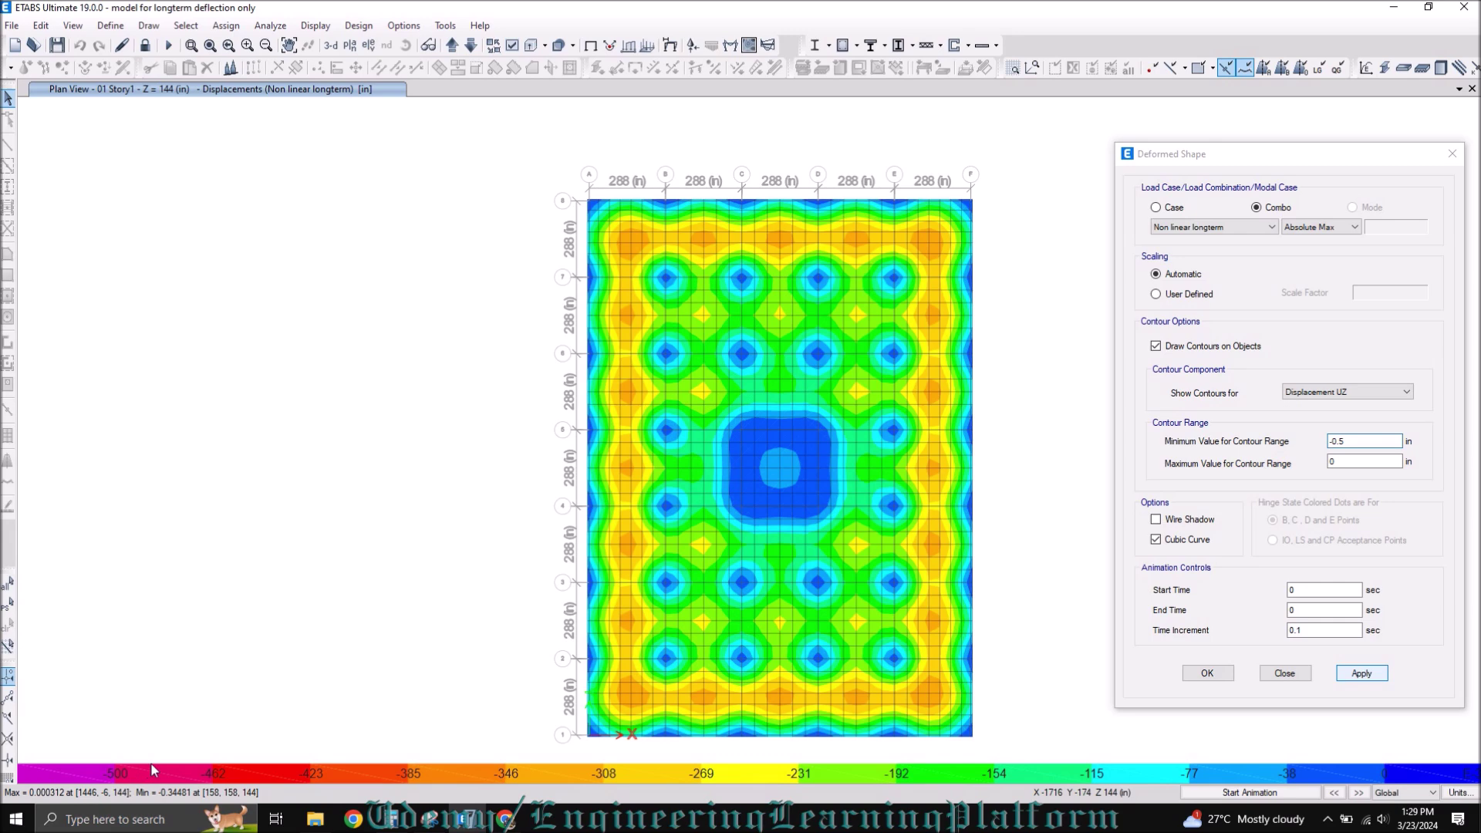
mouse_move(631, 395)
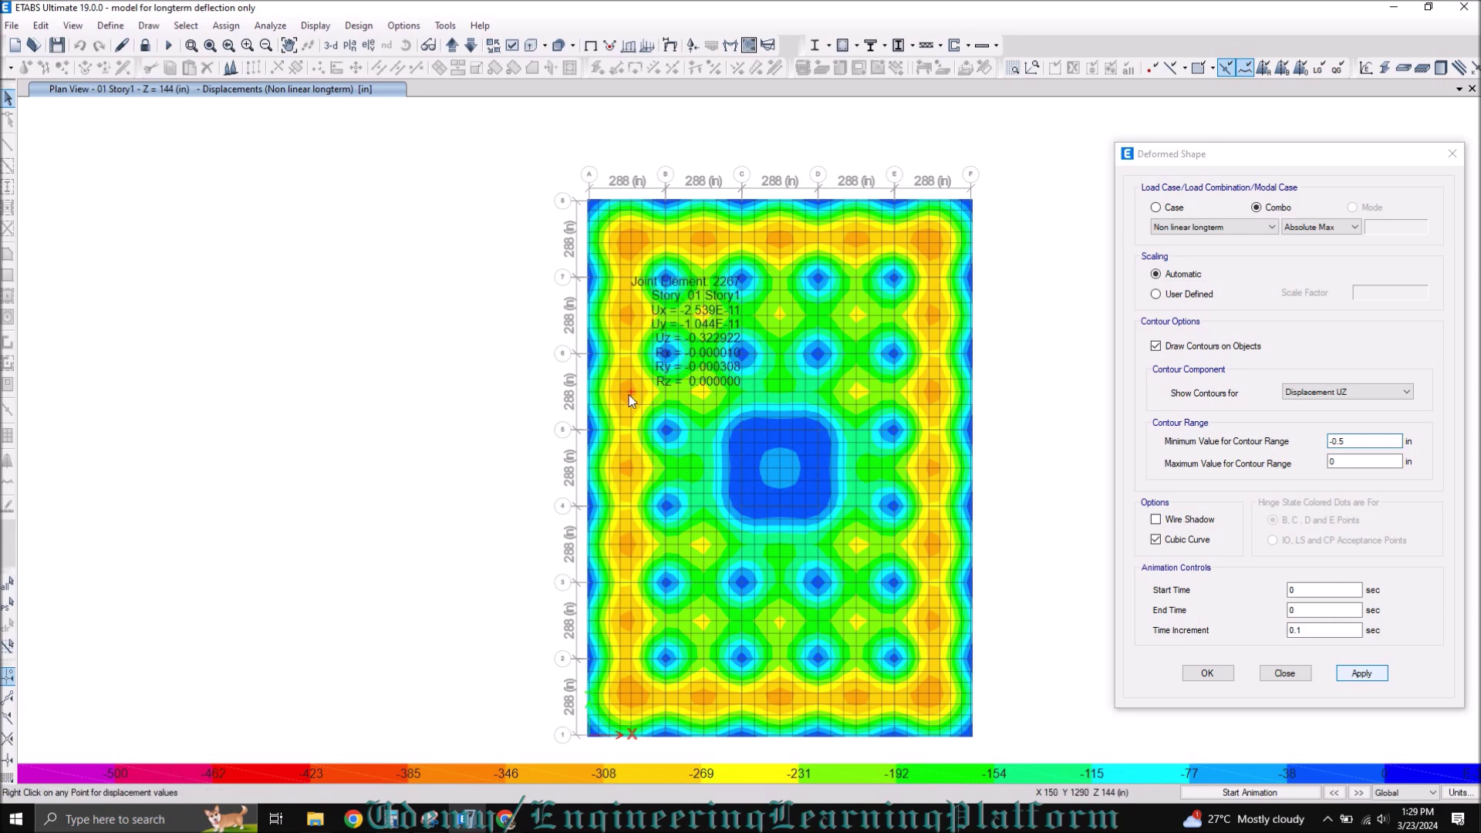
Apply a minimum contour range value of -0.2 in to the UZ displacement contours.
click(1337, 439)
drag(1338, 438, 1355, 443)
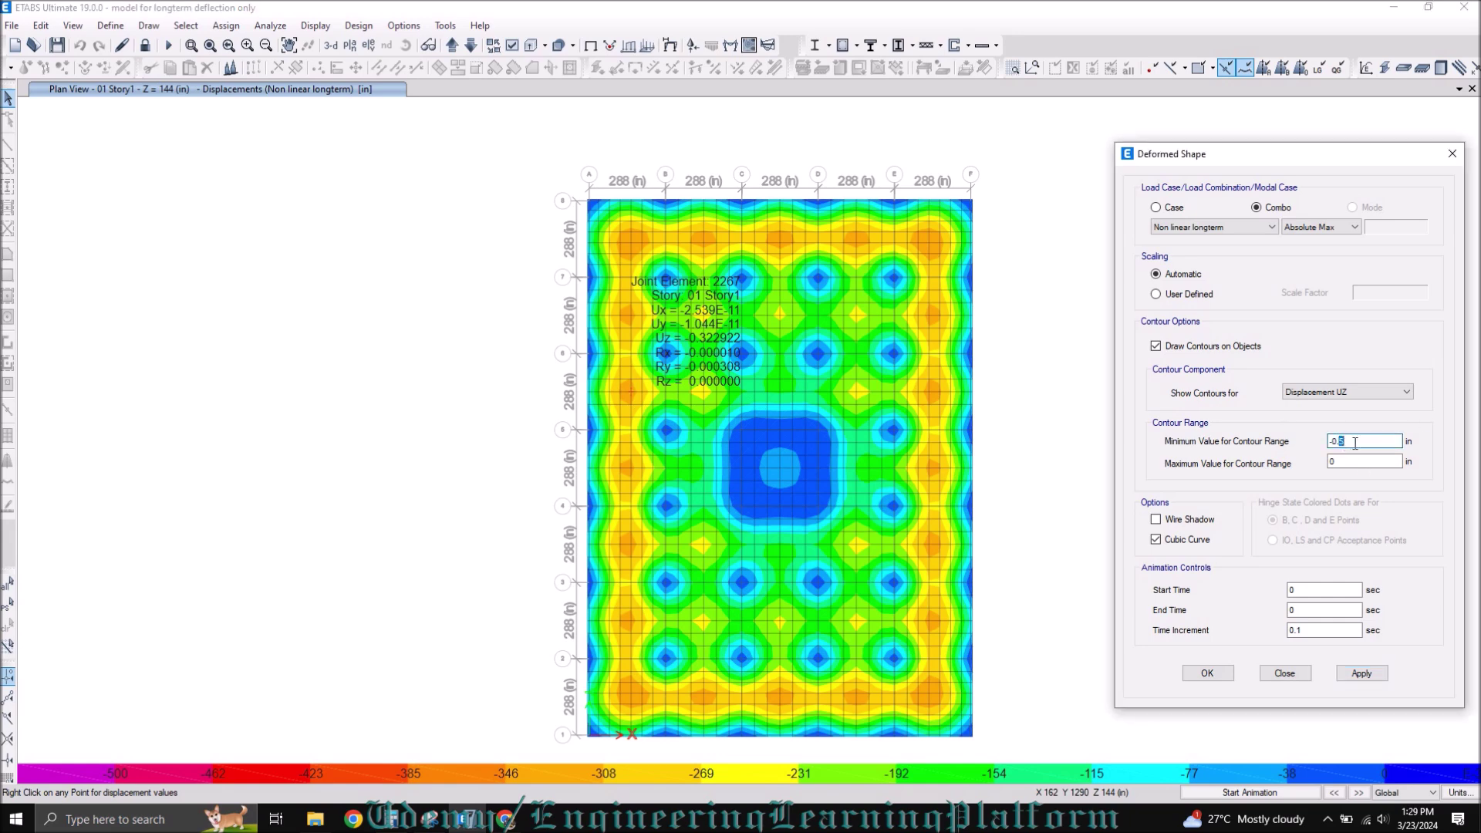
click(1362, 674)
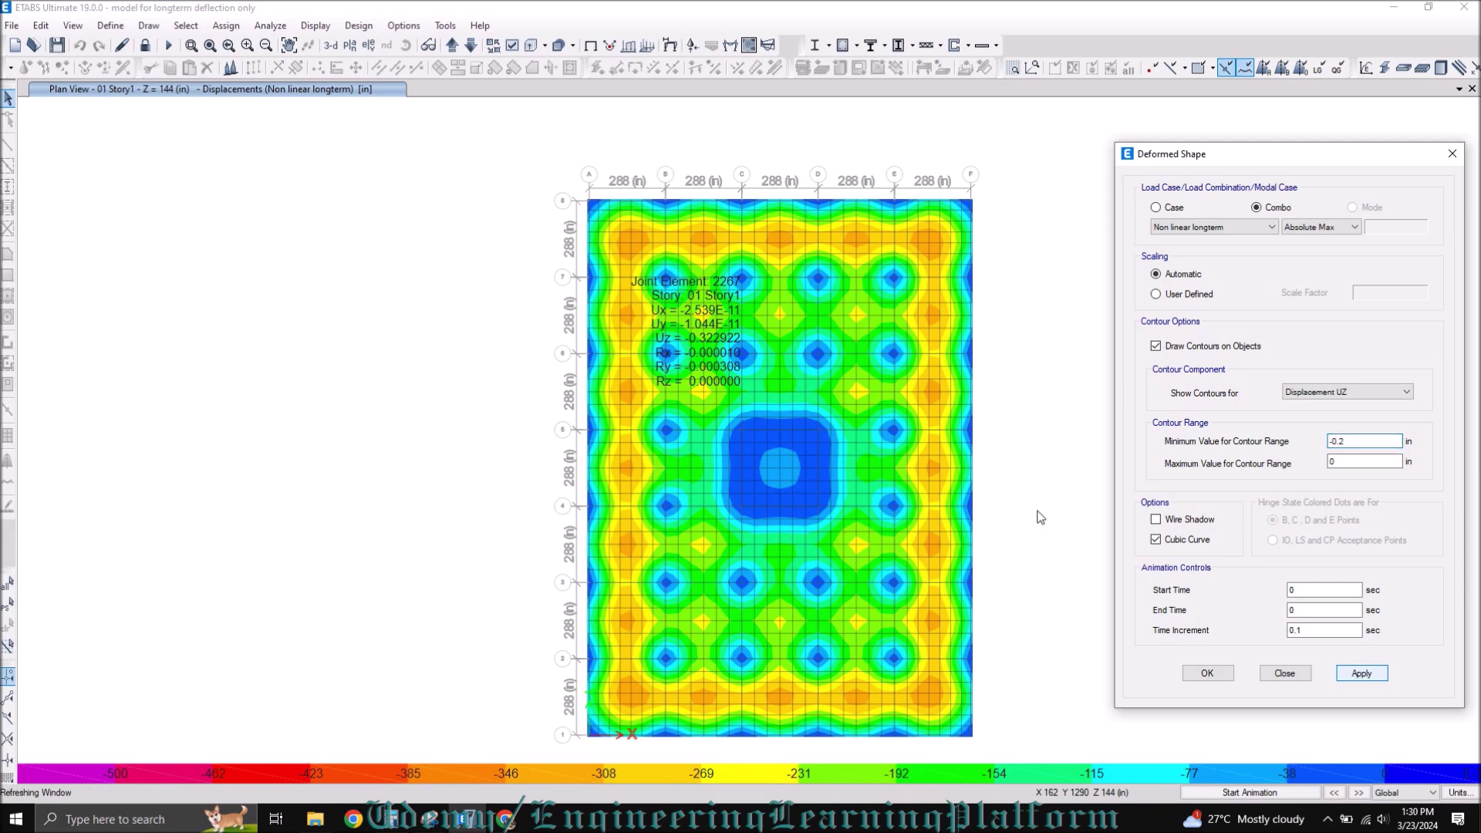
click(928, 318)
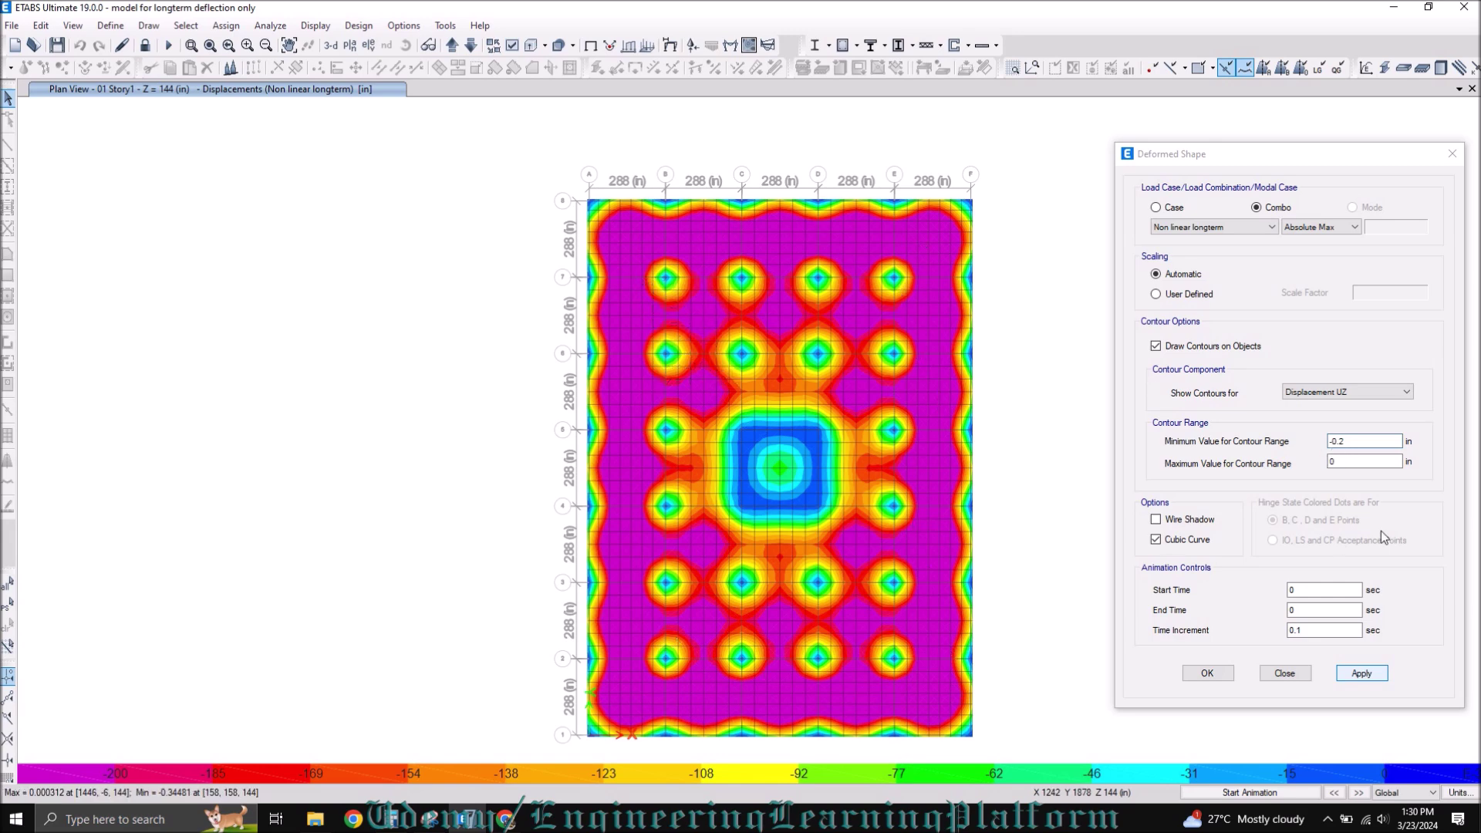
Return the minimum contour range value to -1.2 in, apply it and close the deformed shape settings.
click(1339, 441)
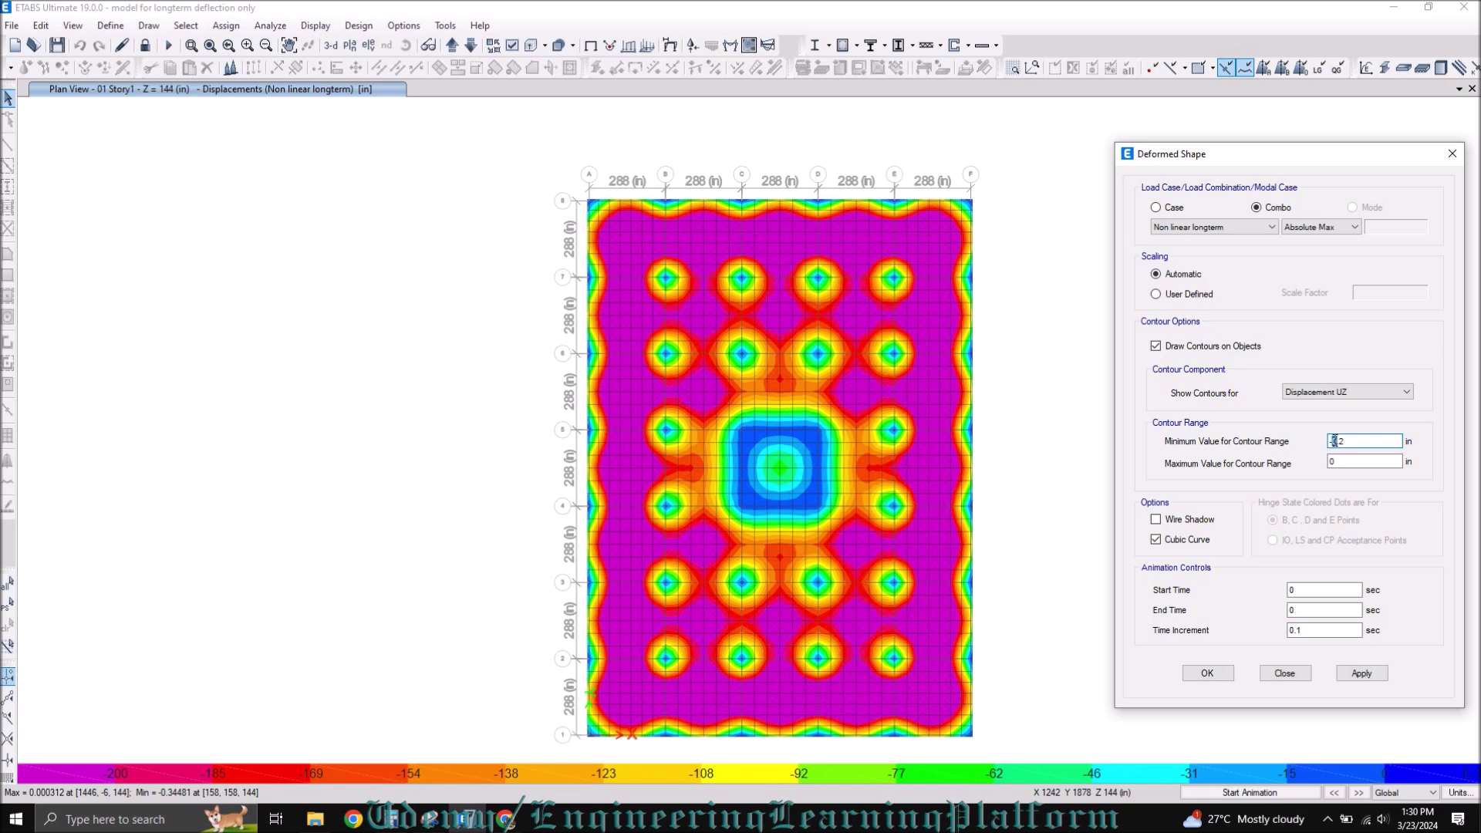
click(1361, 673)
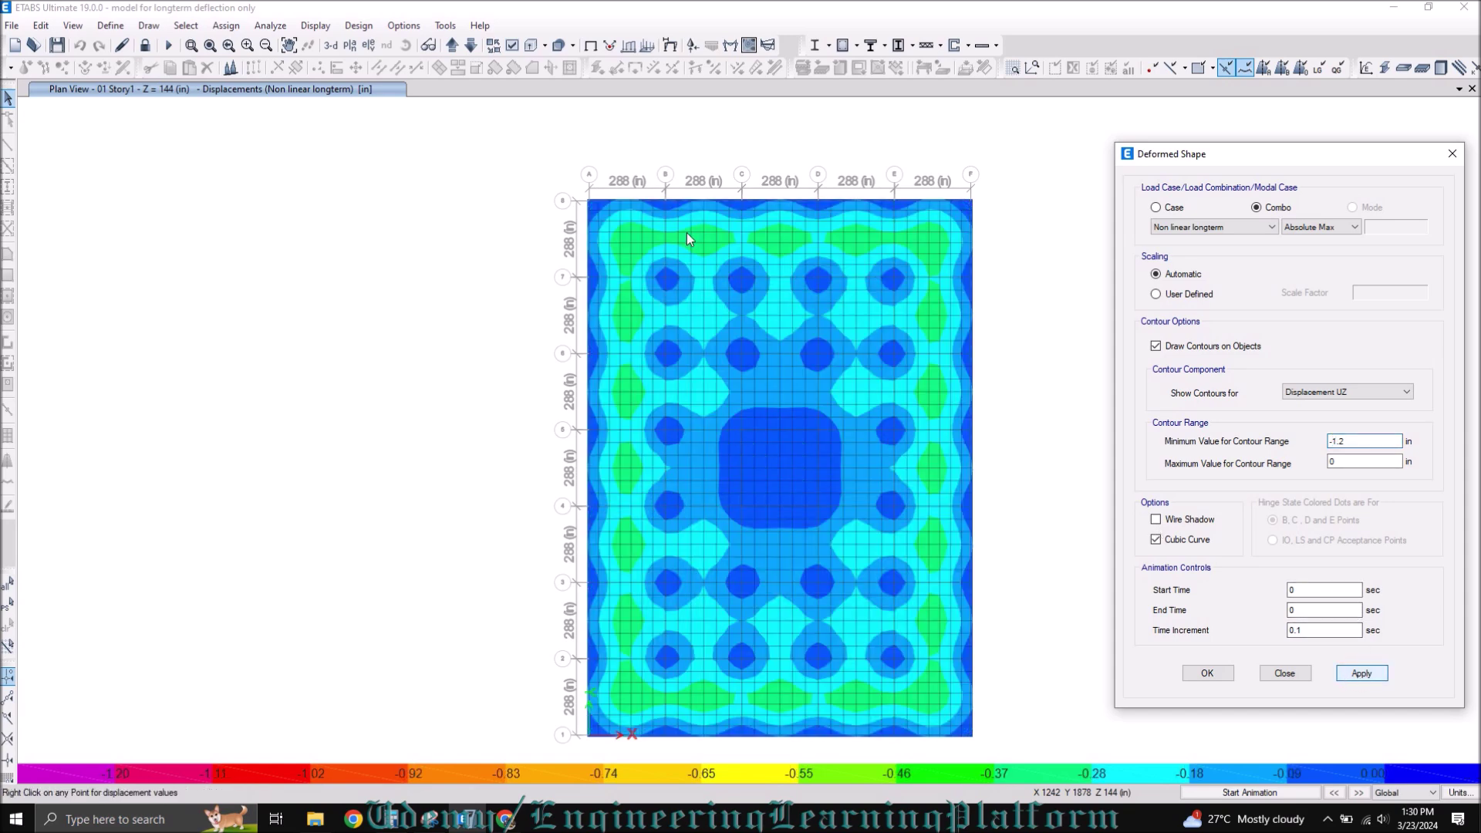
right_click(927, 265)
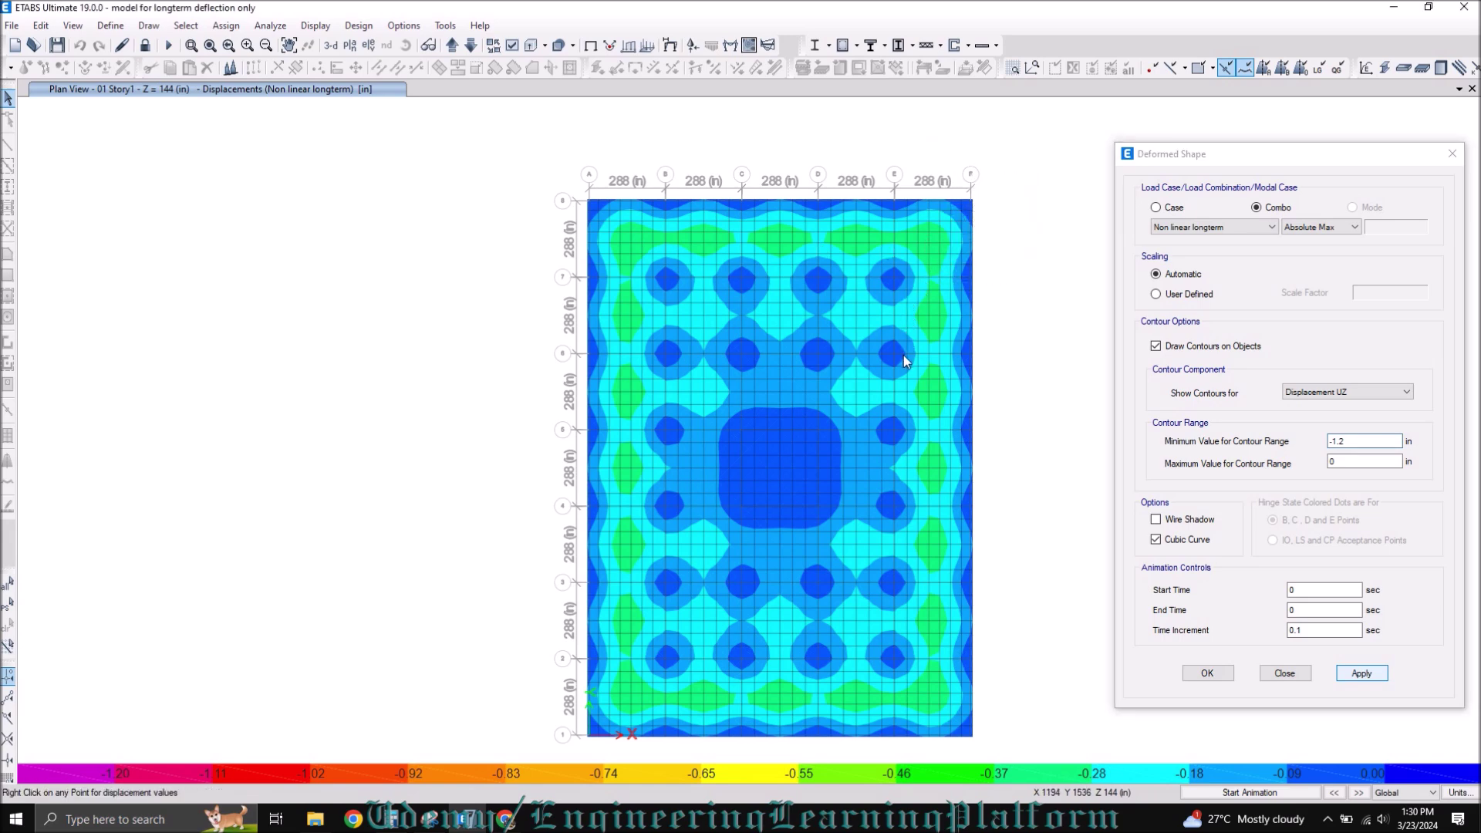
click(1284, 674)
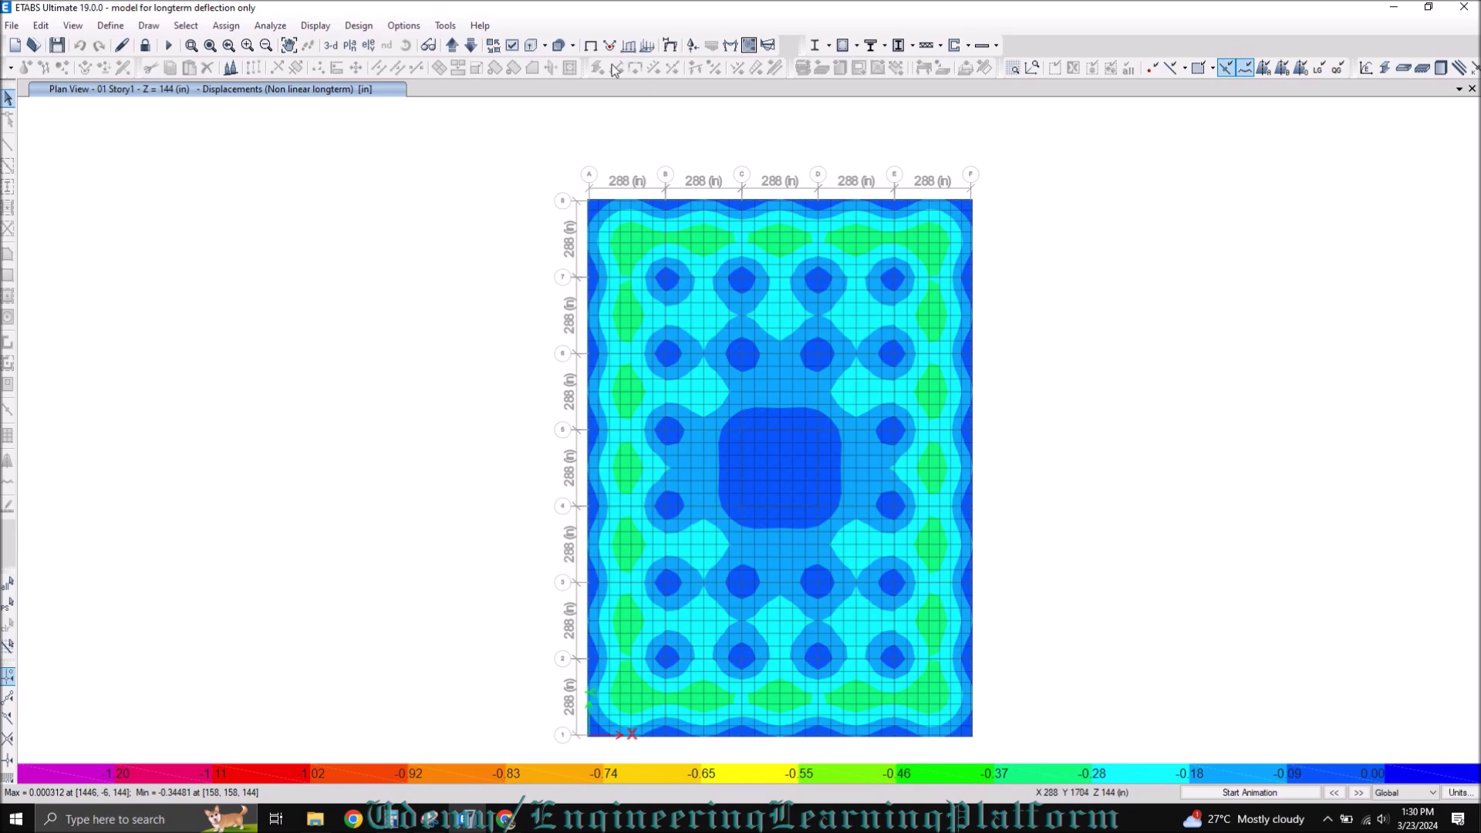
Show the undeformed slab plan and capture a new snip of it in Snipping Tool with blank space beside the plan.
click(590, 44)
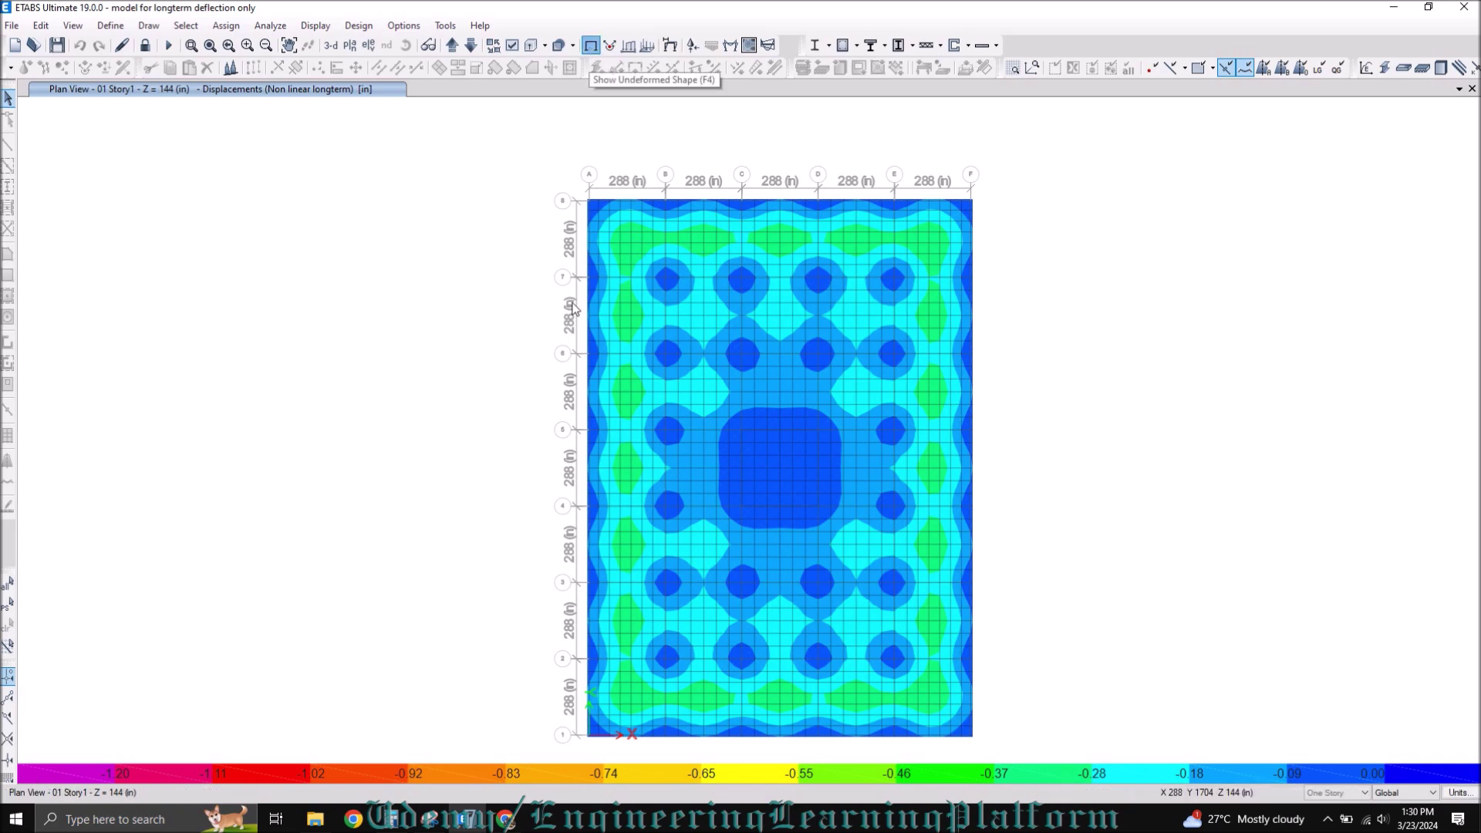
key(F4)
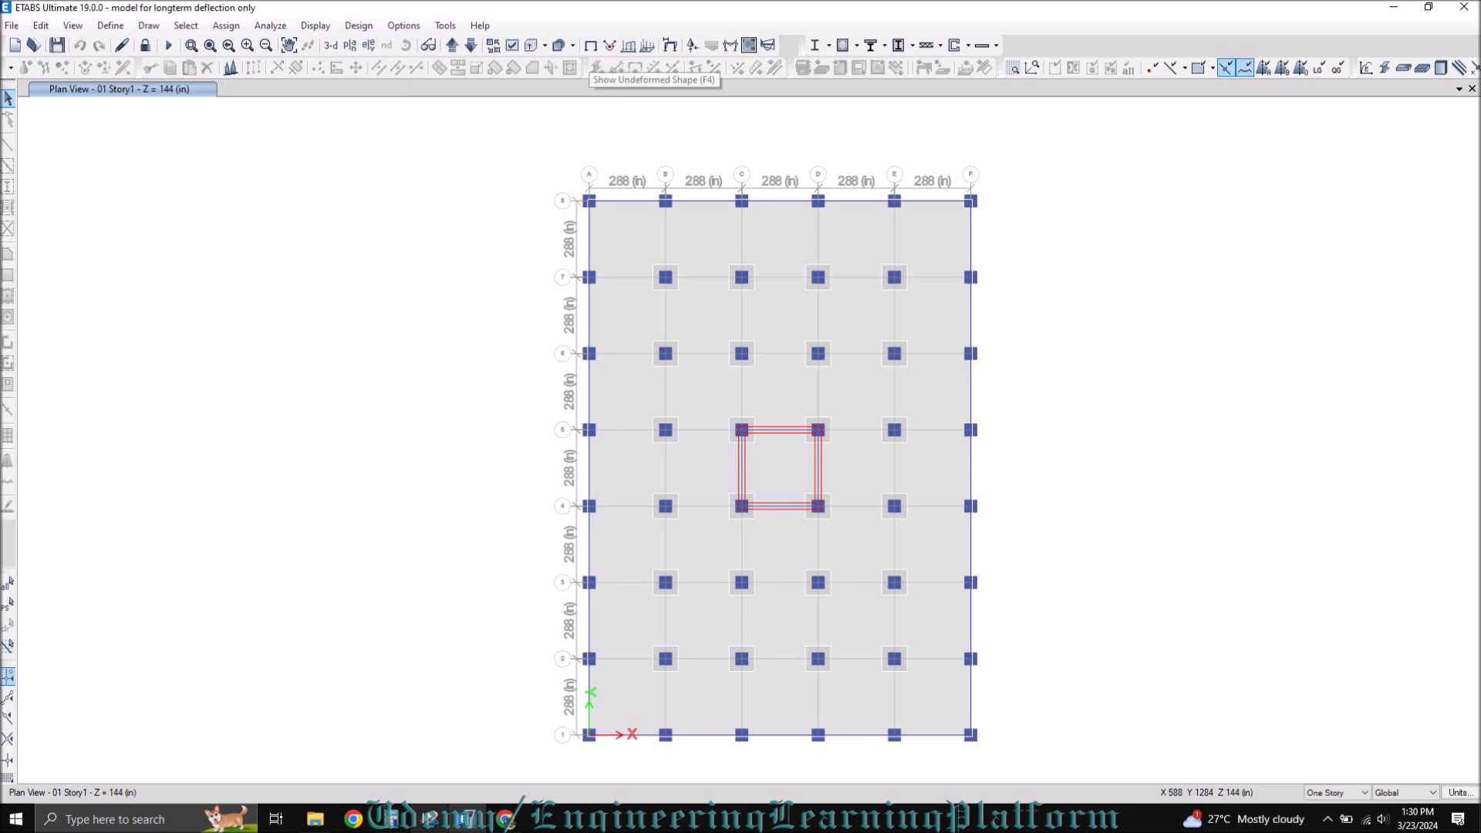
click(429, 819)
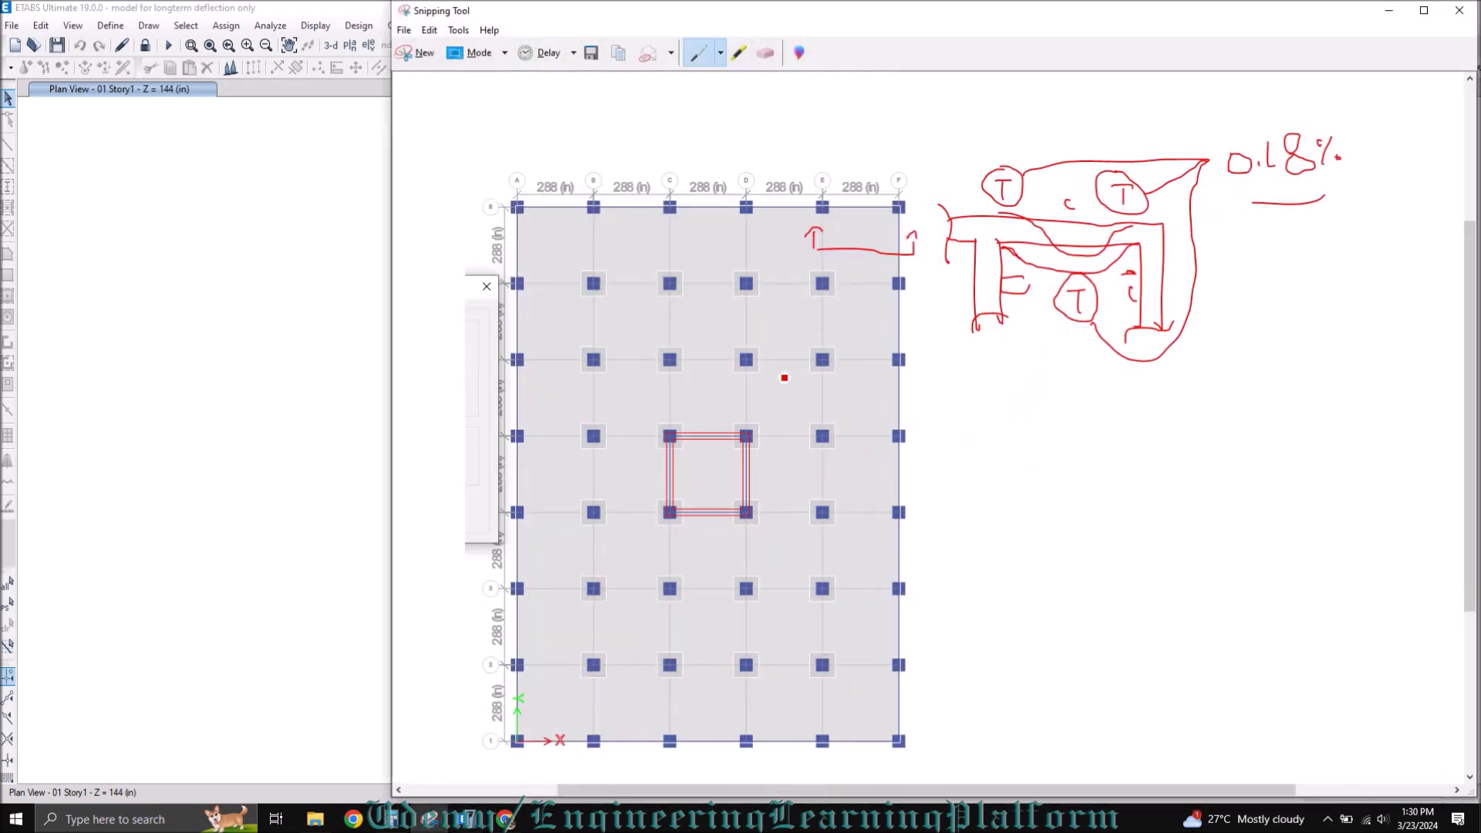
click(419, 52)
drag(514, 115, 1053, 795)
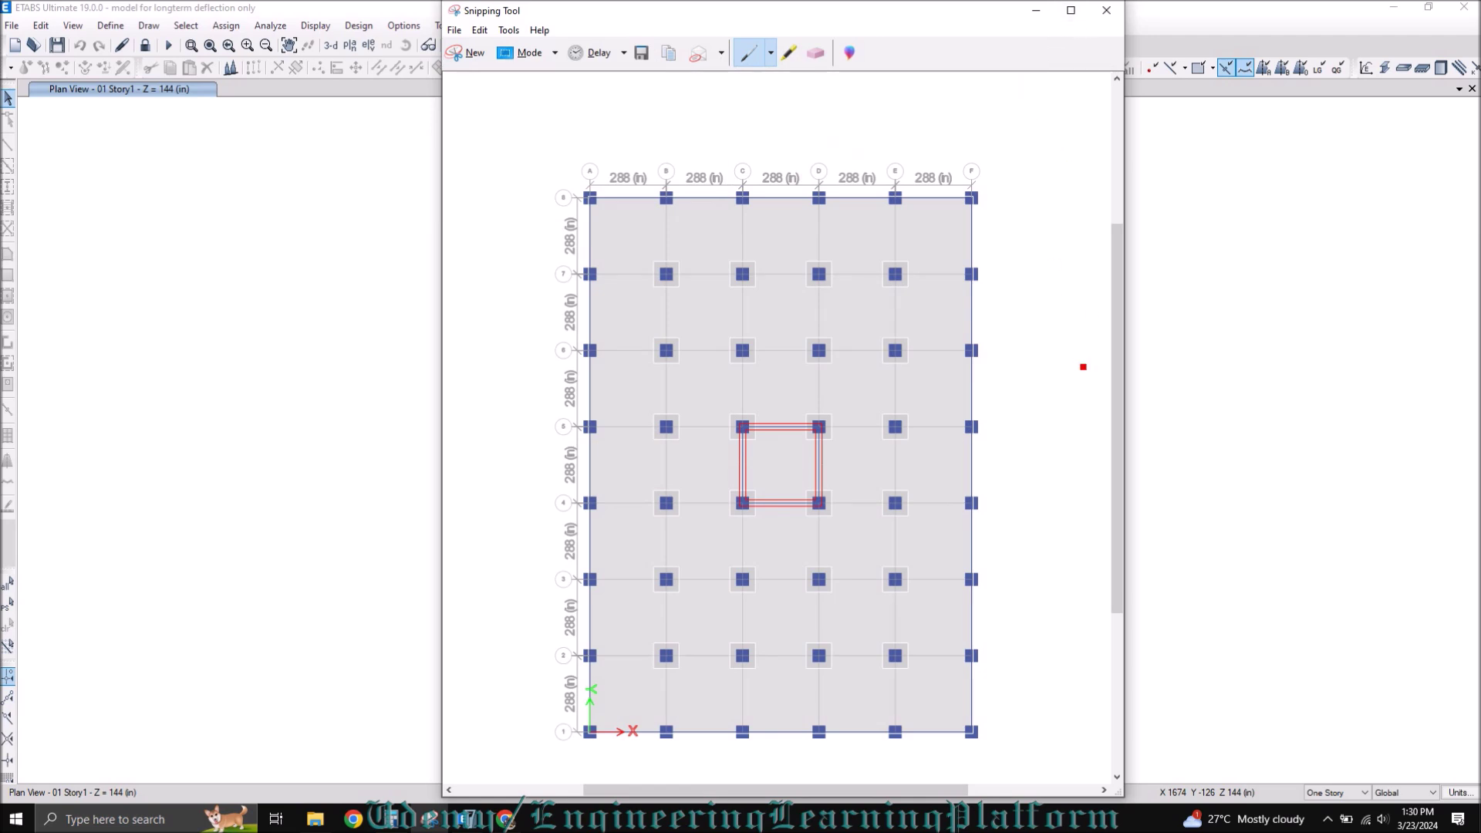
drag(901, 790, 946, 790)
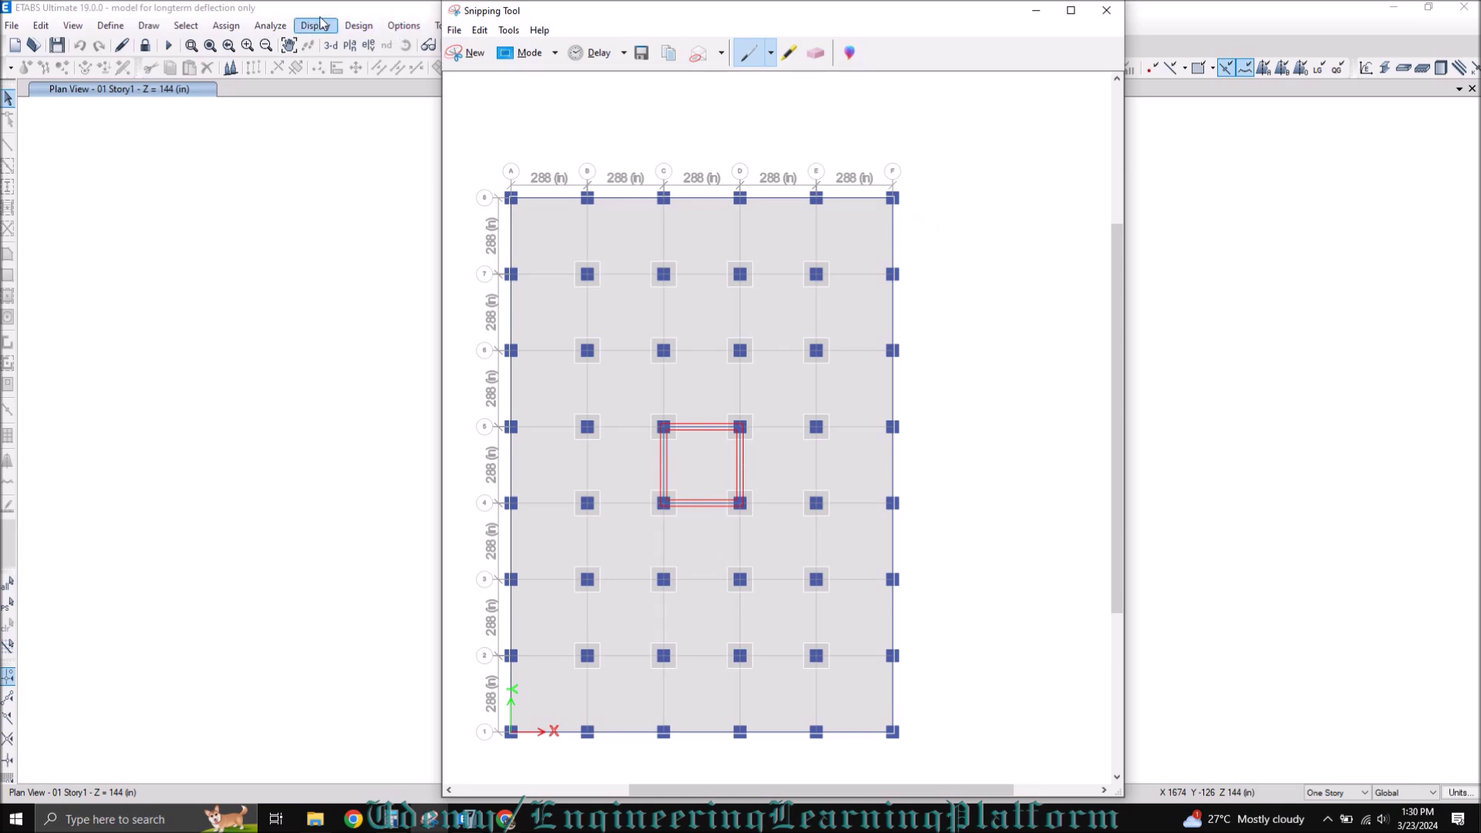
Switch to ETABS and review the minimum tension and compression reinforcing ratios in the cracking analysis options.
click(272, 30)
click(270, 26)
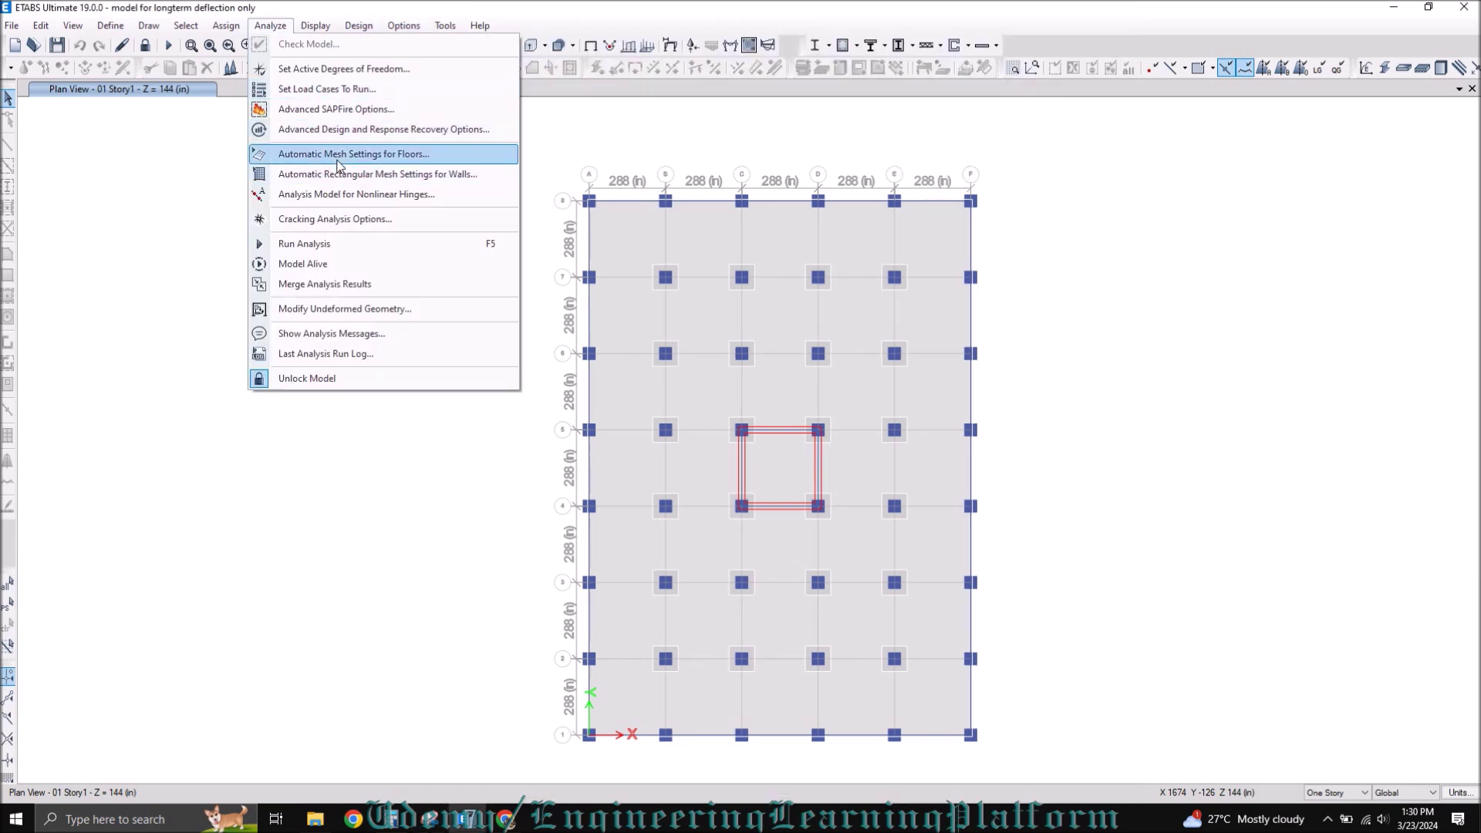
click(336, 219)
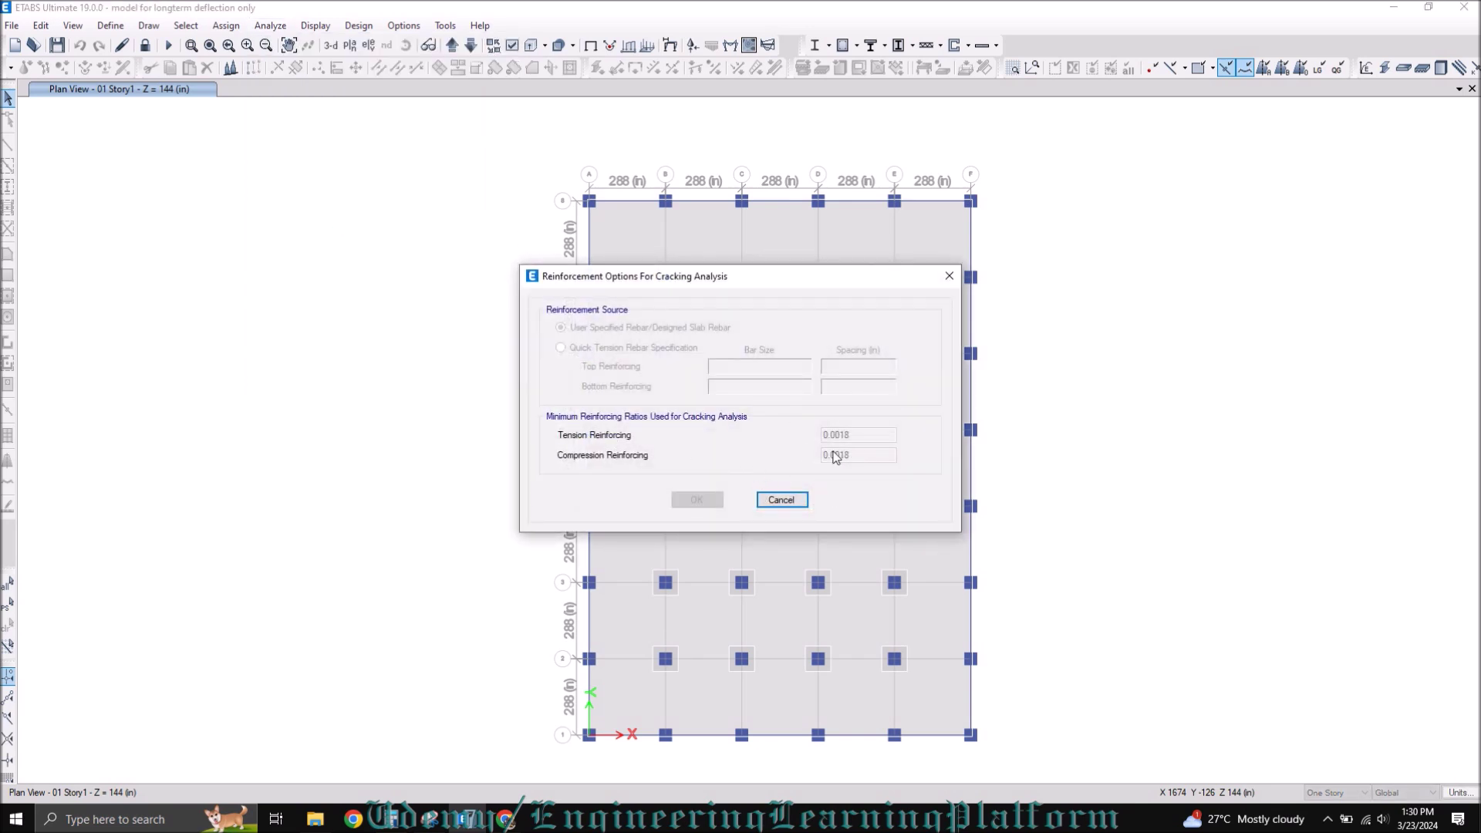
click(787, 500)
Arrange the Snipping Tool window beside the ETABS model and shift the slab plan so both plans are visible.
click(429, 819)
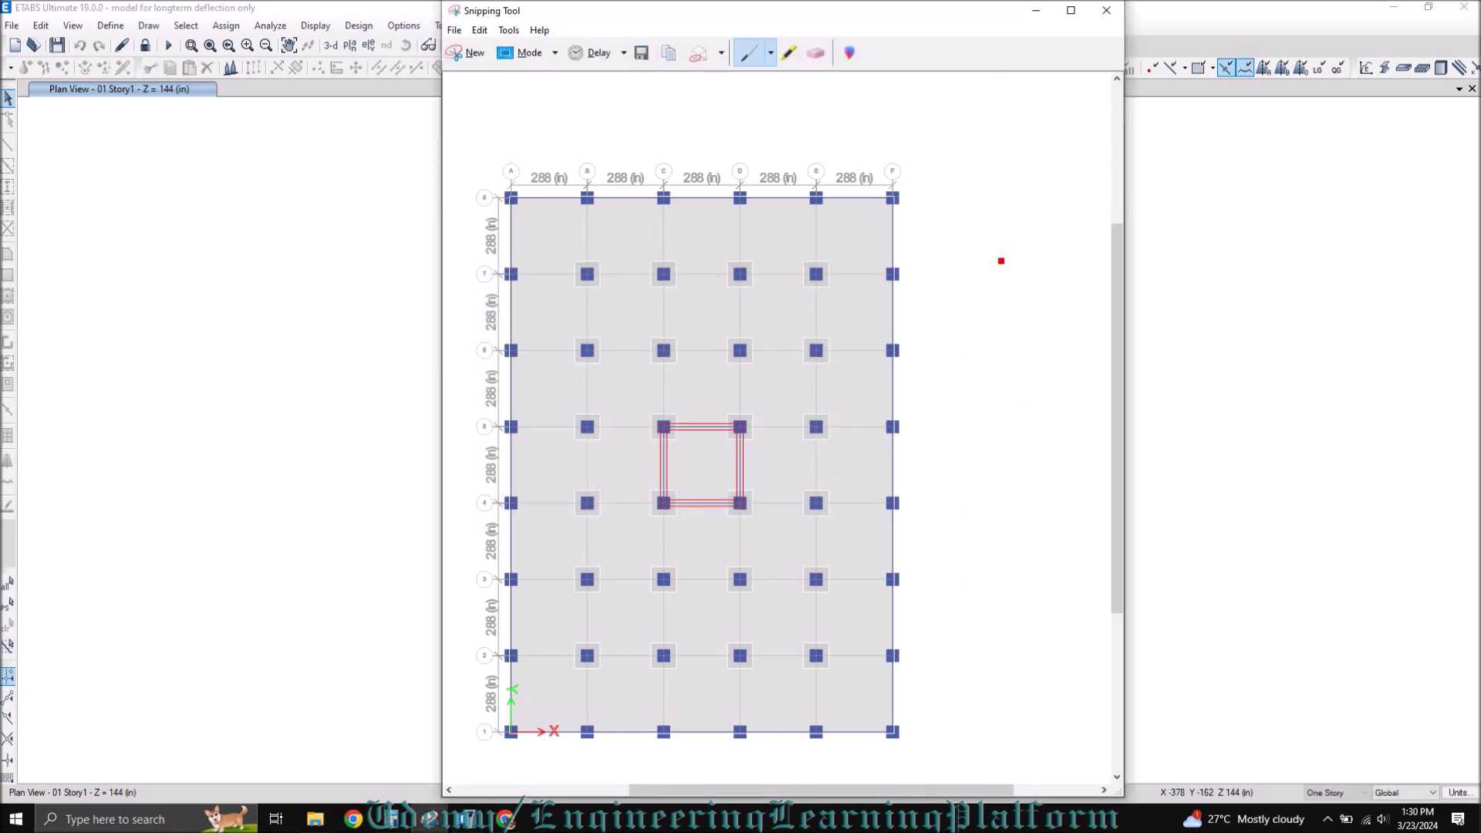
drag(989, 36, 1296, 31)
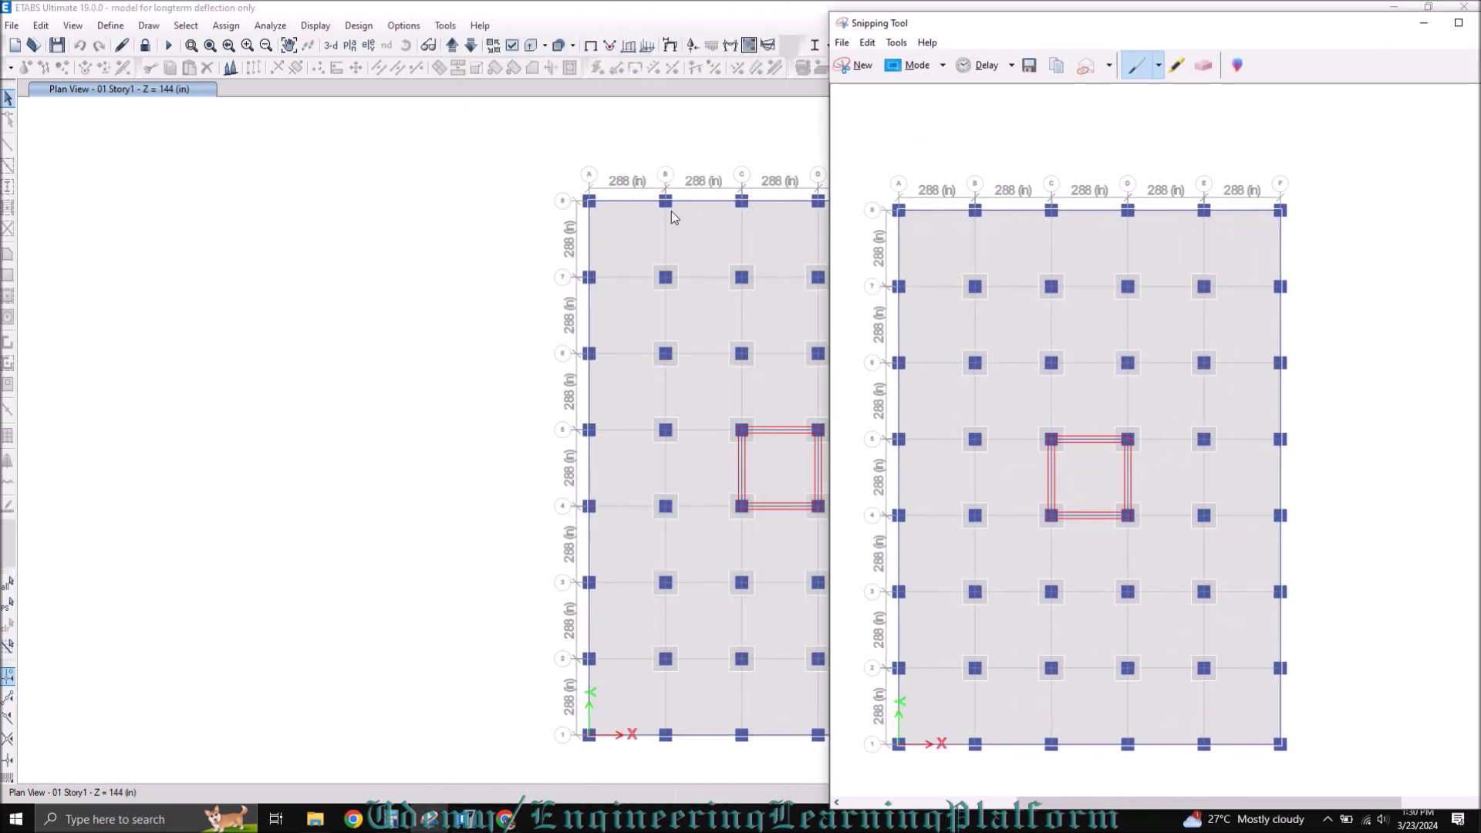
click(530, 263)
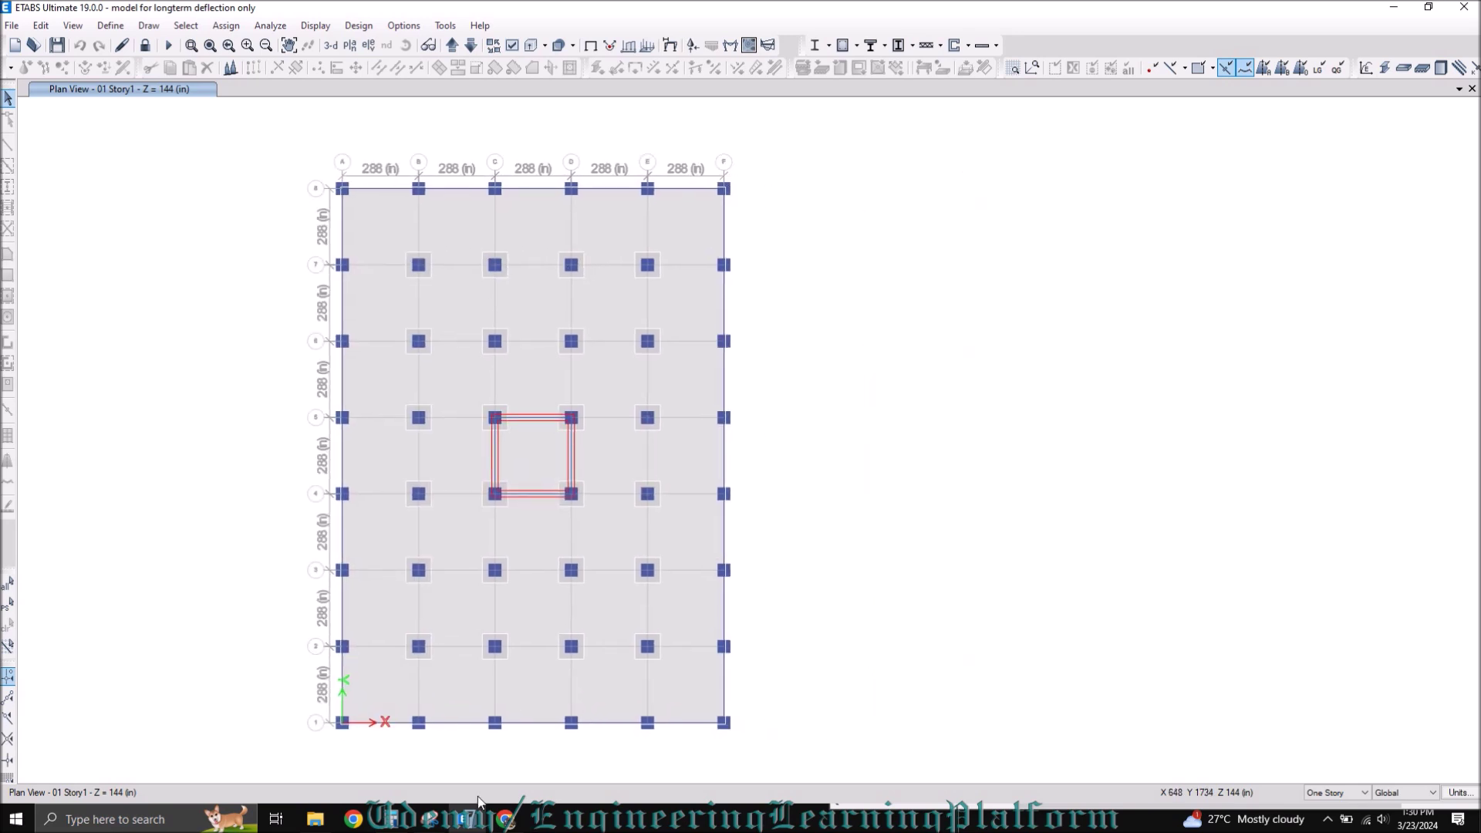
click(429, 819)
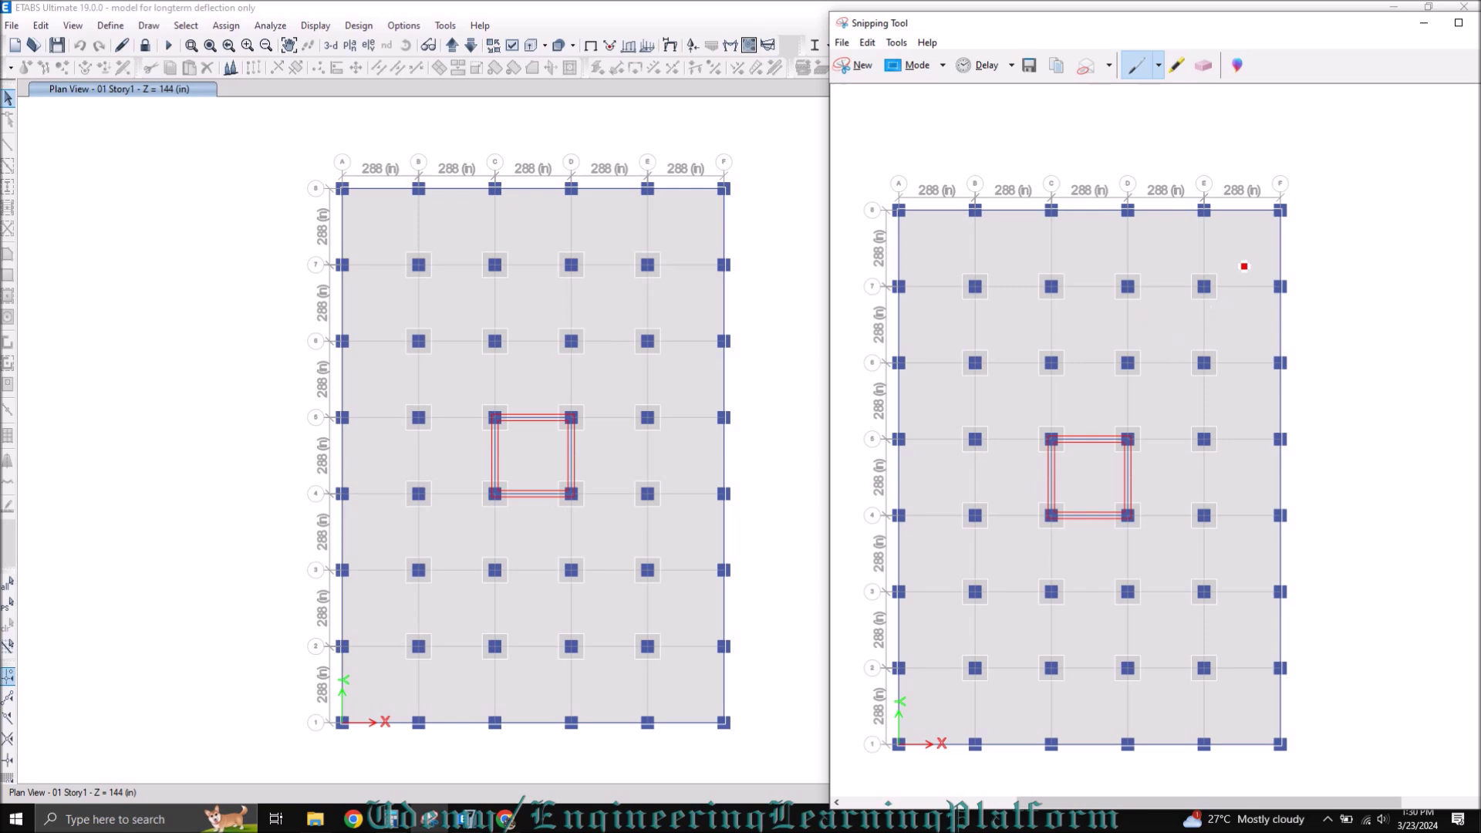
Handwrite the list items "1. As" and "2. f'c" in red beside the snipped plan and begin item 3.
mouse_move(1322, 262)
mouse_down()
mouse_move(1325, 294)
mouse_move(1377, 279)
mouse_move(1390, 253)
mouse_move(1402, 279)
mouse_move(1397, 263)
mouse_move(1438, 282)
mouse_move(1420, 286)
mouse_up()
click(1352, 270)
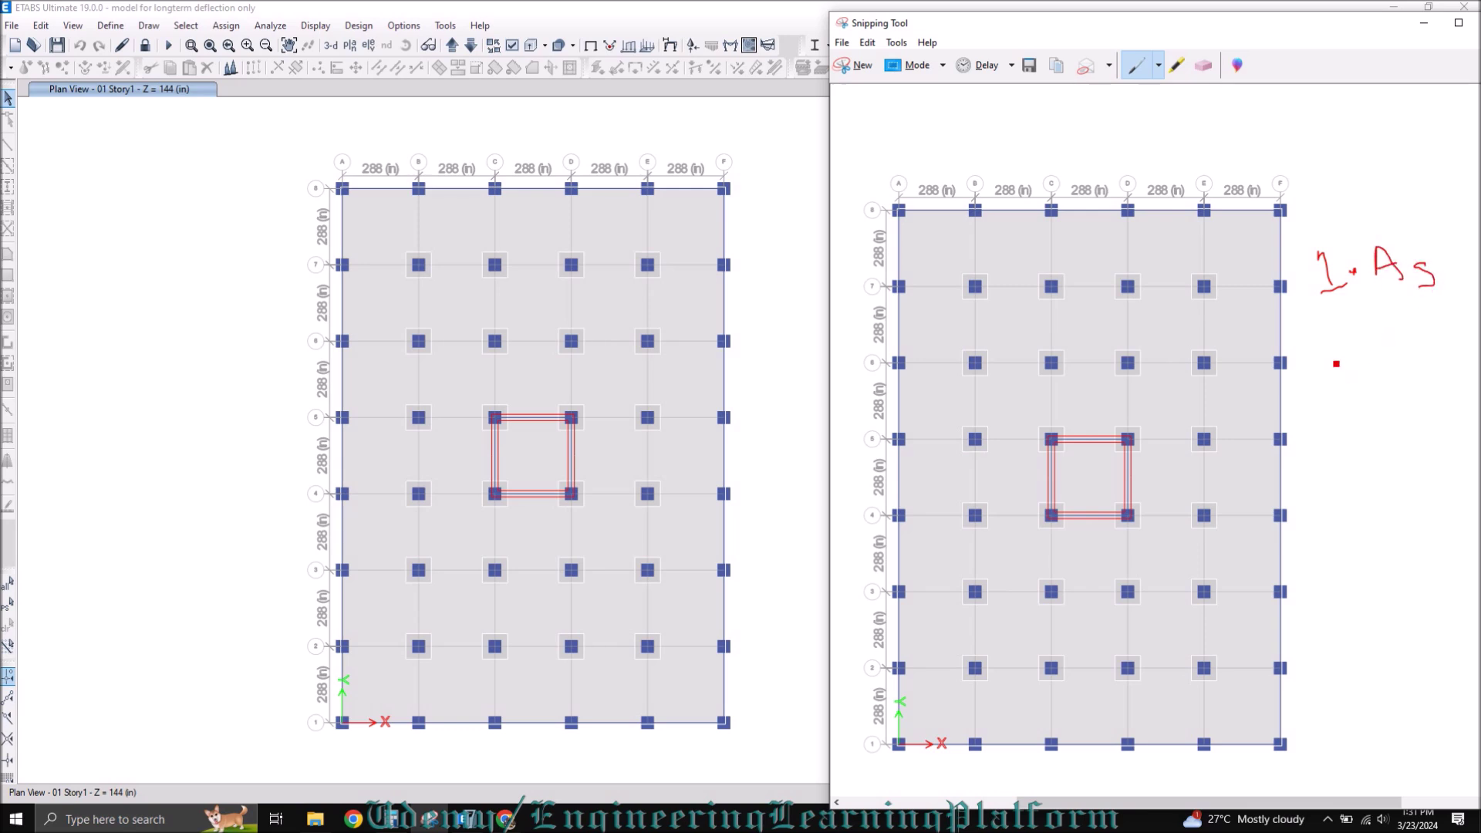
mouse_move(1322, 325)
mouse_down()
mouse_move(1338, 361)
mouse_move(1362, 362)
mouse_up()
mouse_move(1400, 310)
mouse_down()
mouse_move(1391, 363)
mouse_move(1416, 335)
mouse_move(1427, 366)
mouse_up()
mouse_move(1323, 392)
mouse_down()
mouse_move(1339, 398)
mouse_move(1328, 426)
mouse_up()
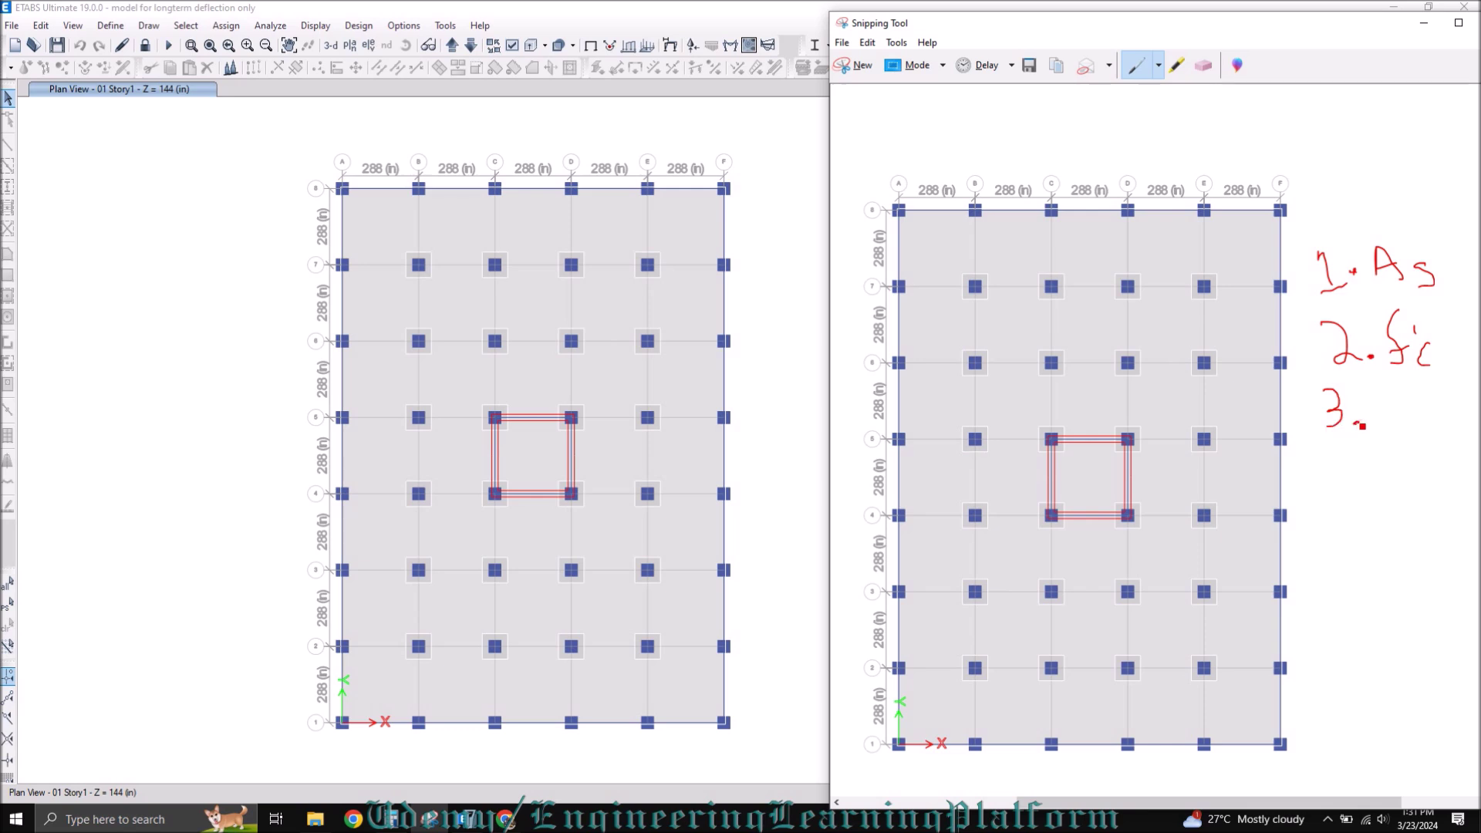
Outline the drop panel at column E-6 in red and complete the handwritten list with "3. Drop" and "4. Th.".
mouse_move(1185, 336)
mouse_down()
mouse_move(1190, 386)
mouse_move(1226, 389)
mouse_move(1233, 341)
mouse_move(1185, 337)
mouse_up()
mouse_move(1375, 391)
mouse_down()
mouse_move(1371, 392)
mouse_move(1389, 403)
mouse_move(1380, 419)
mouse_move(1432, 416)
mouse_up()
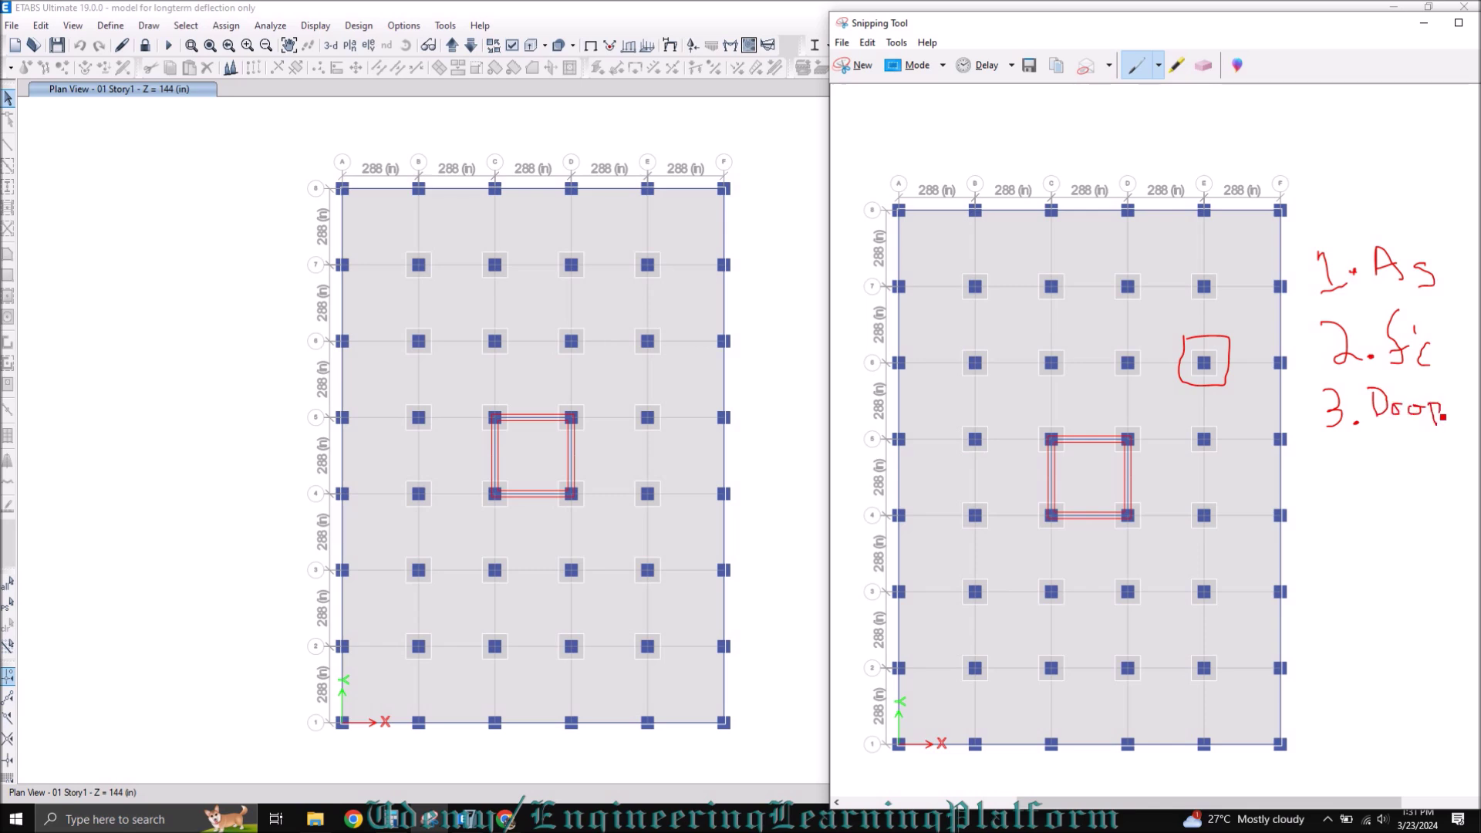
mouse_move(1321, 457)
mouse_down()
mouse_move(1339, 477)
mouse_move(1330, 491)
mouse_up()
mouse_move(1373, 456)
mouse_down()
mouse_move(1391, 455)
mouse_move(1383, 483)
mouse_move(1405, 467)
mouse_move(1410, 485)
mouse_up()
drag(1100, 25, 1067, 15)
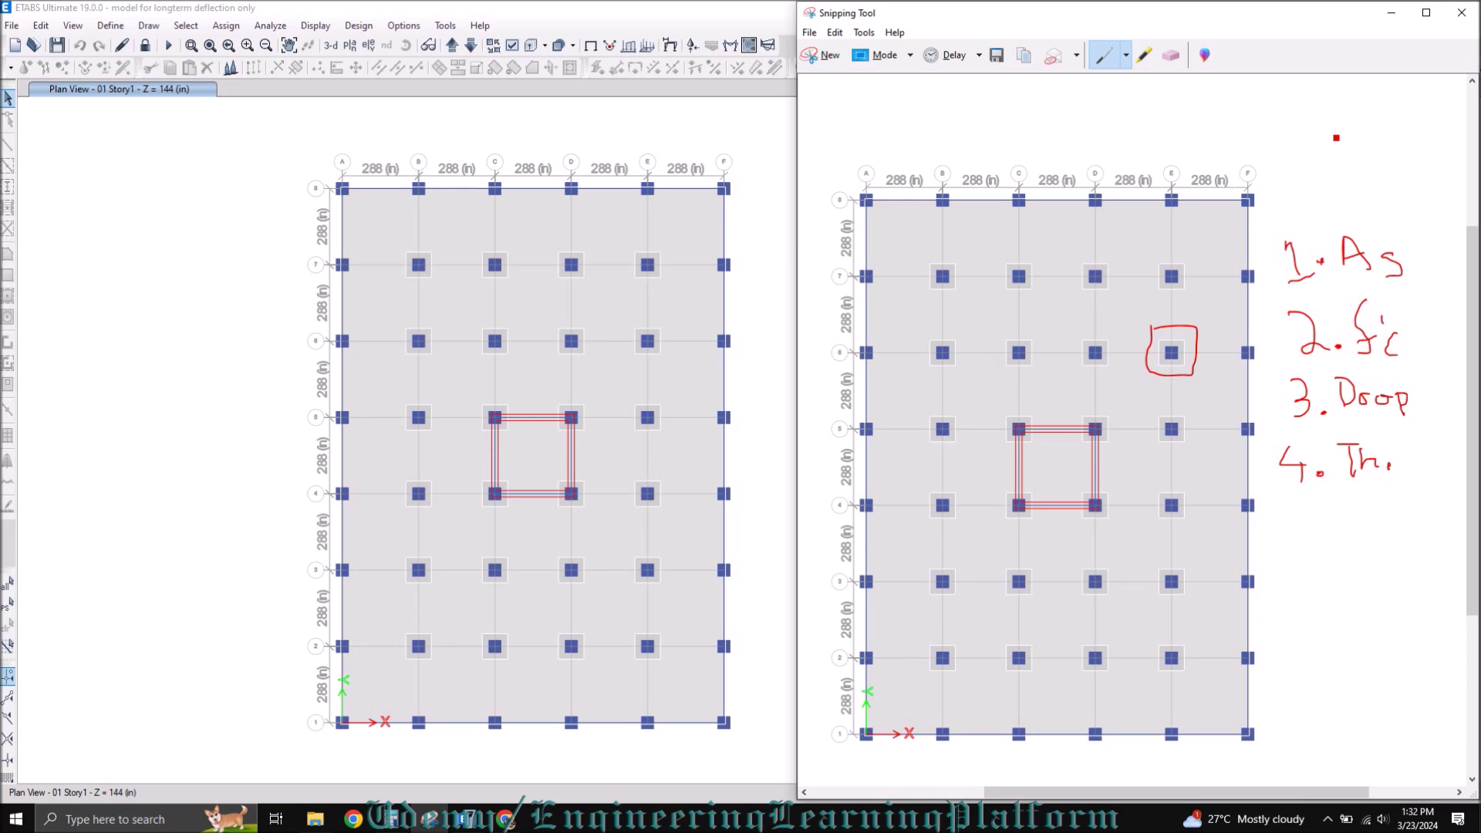
right_click(1342, 822)
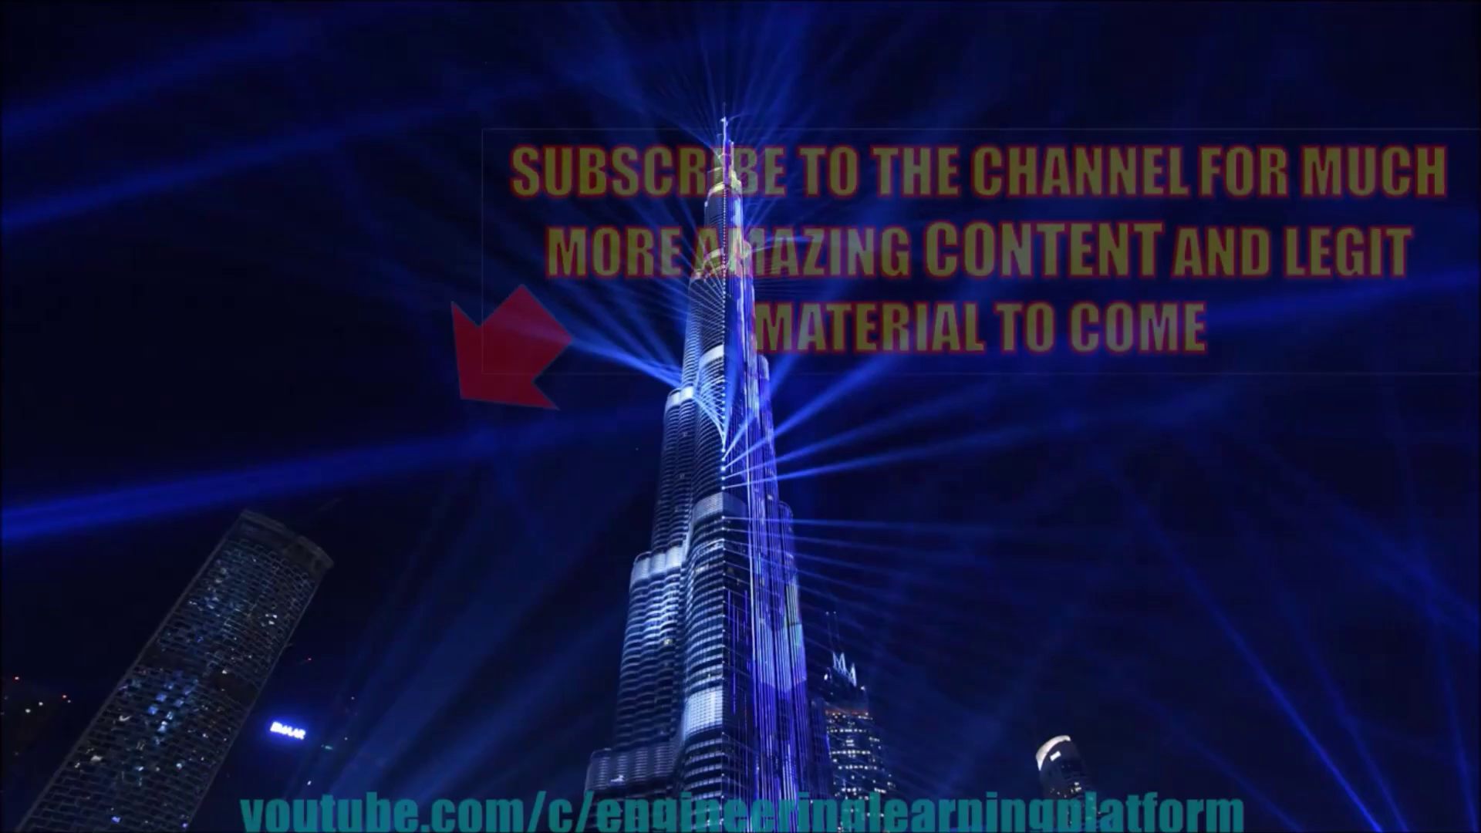